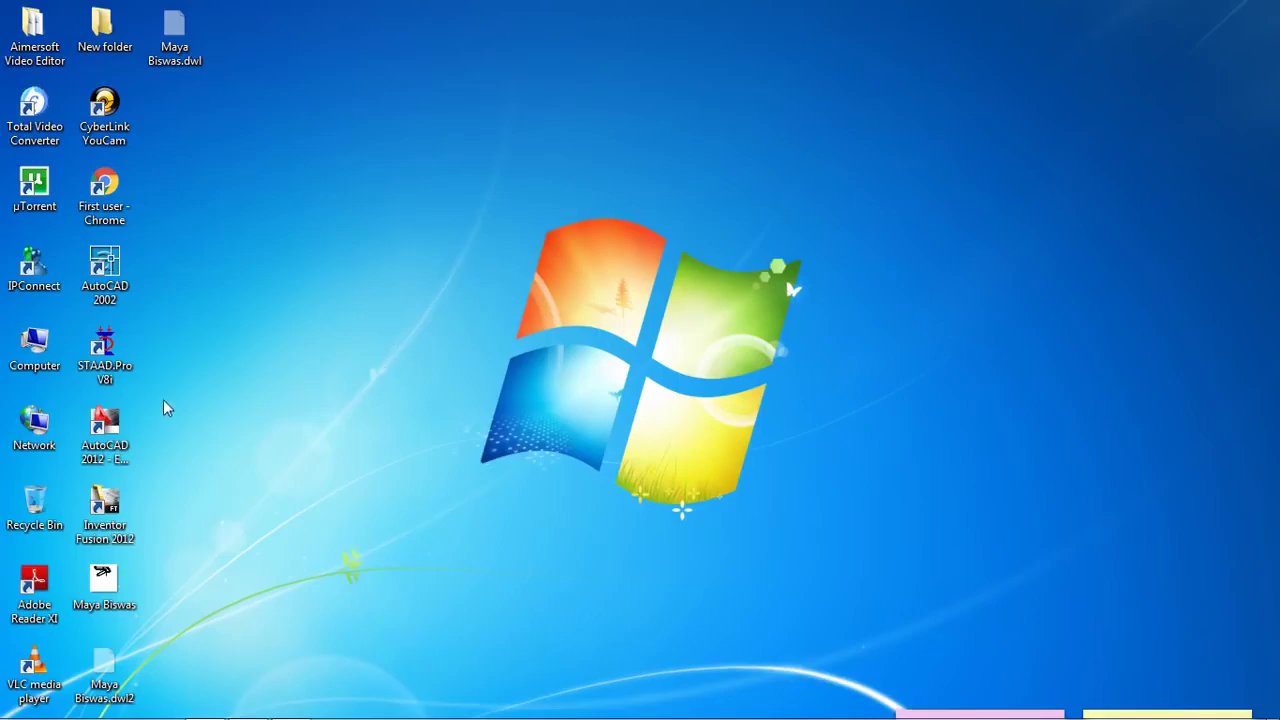
# Open STAAD.Pro and create a Space project called stair in meters and kilonewtons, starting with Add Beam.
pyautogui.doubleClick(105, 355)
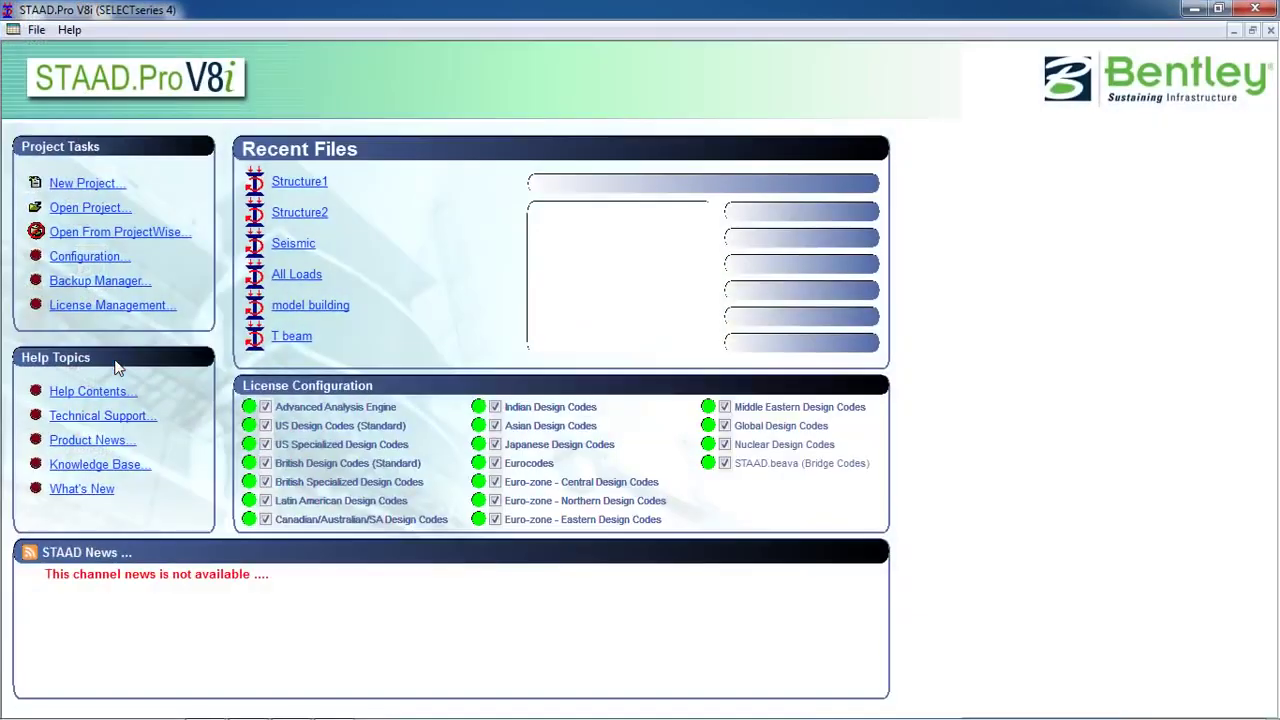
pyautogui.click(66, 185)
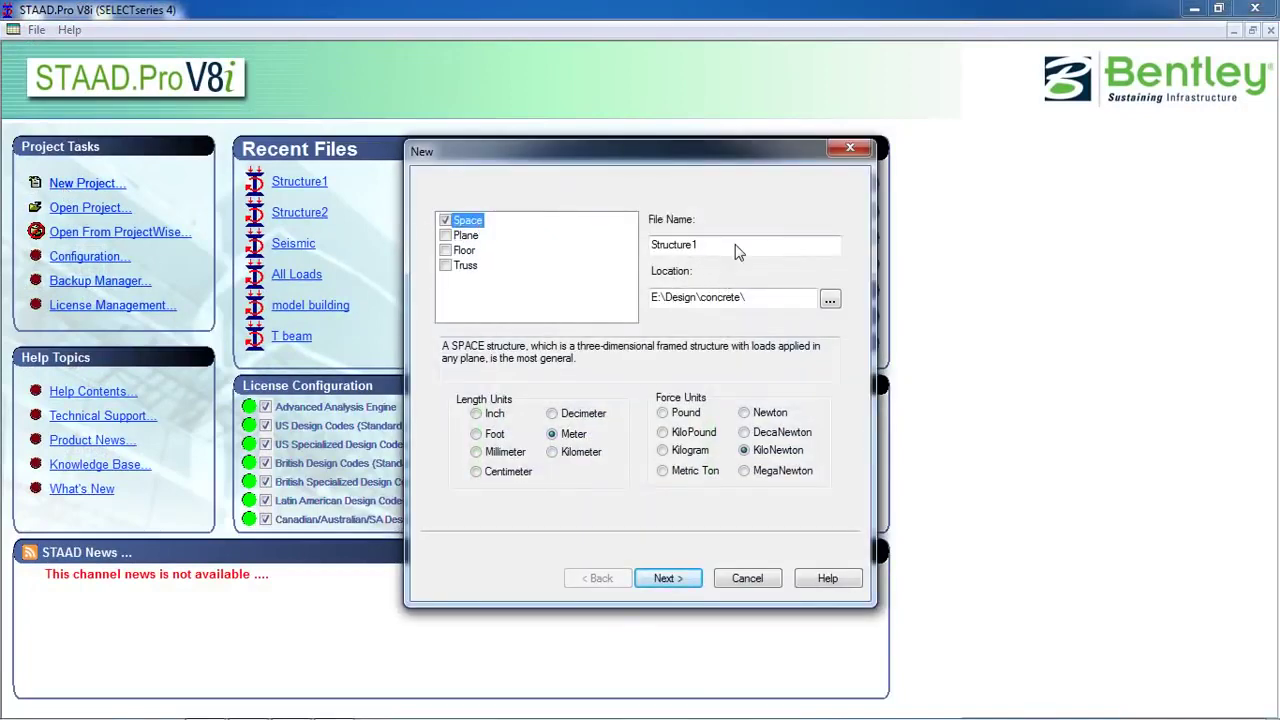
pyautogui.press('Tab')
pyautogui.write('s')
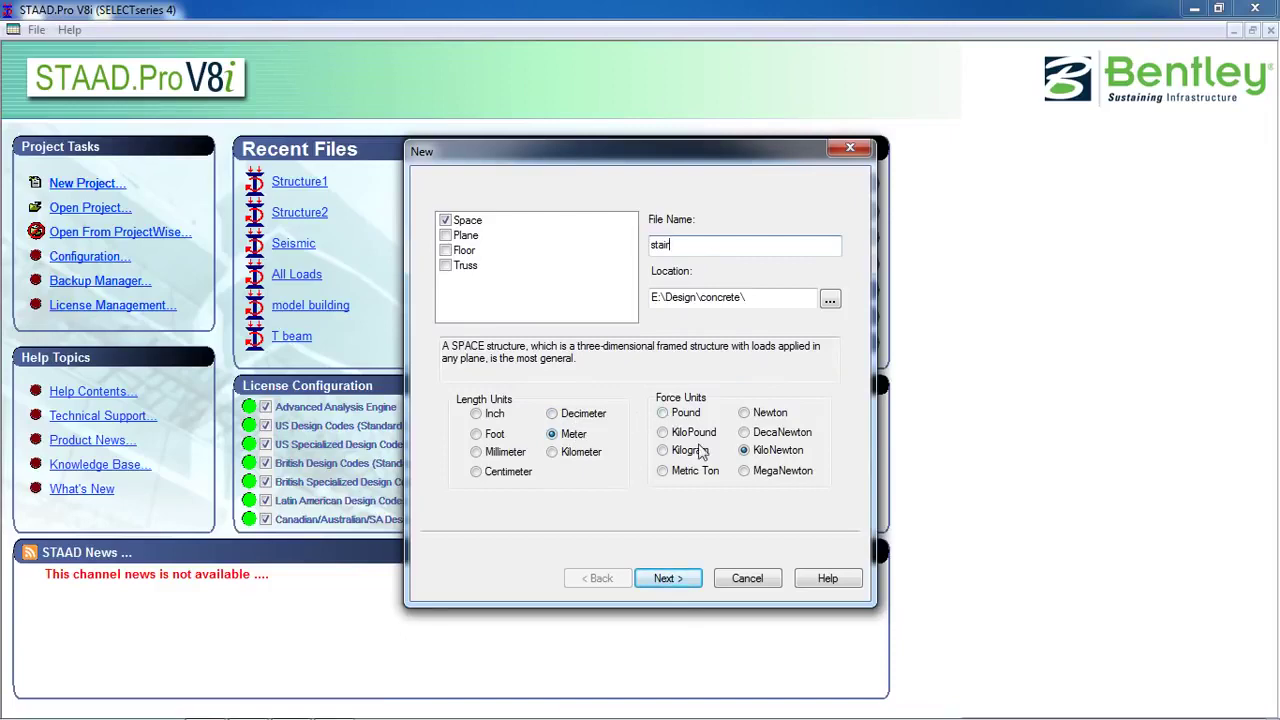
pyautogui.click(672, 576)
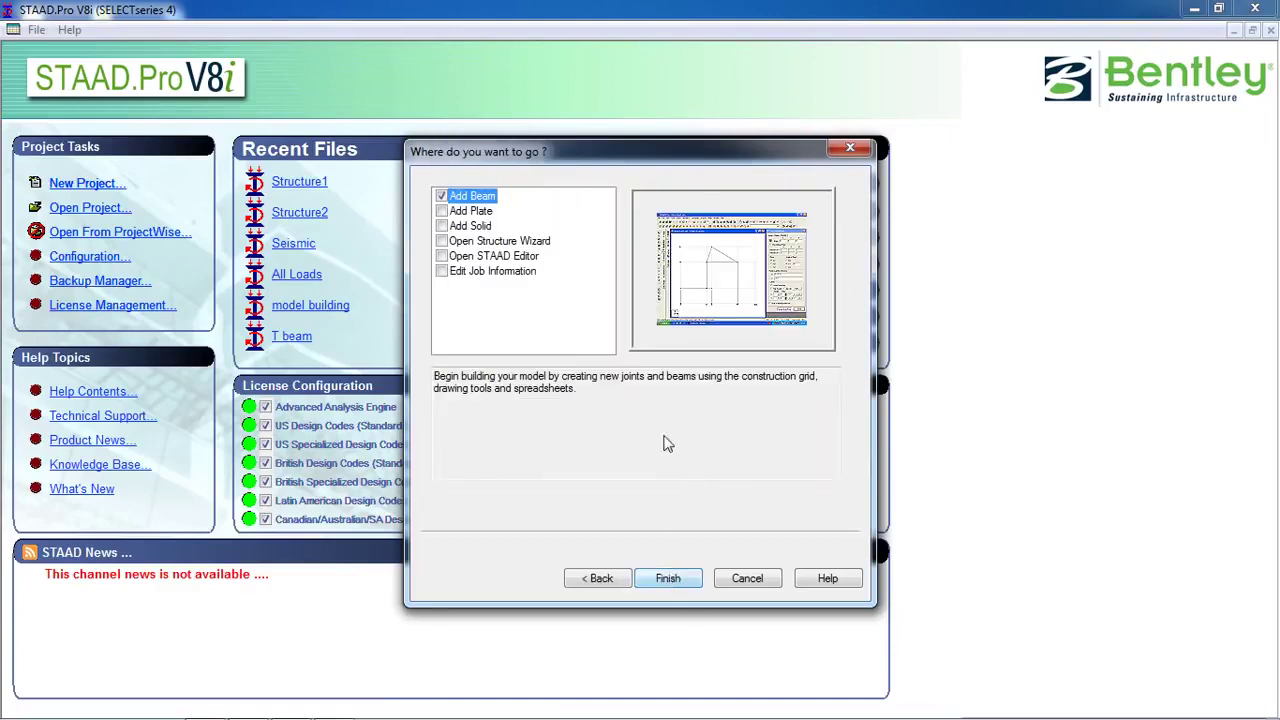
pyautogui.click(655, 590)
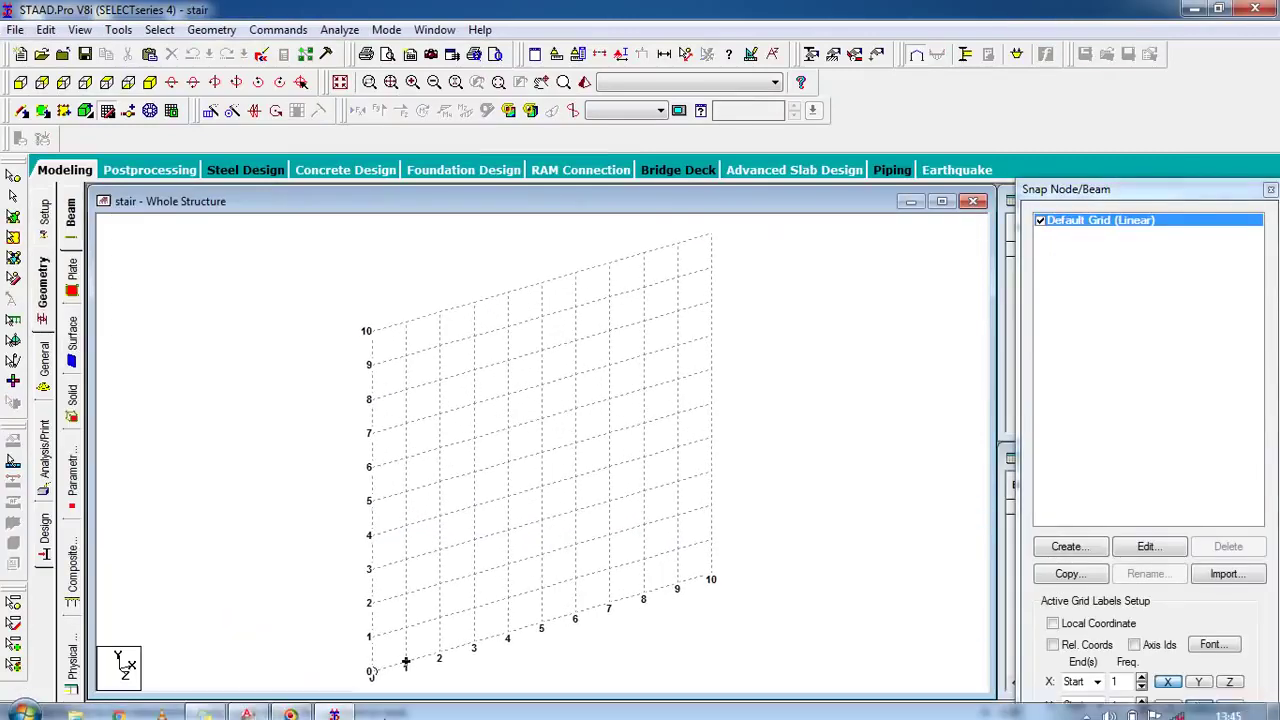
# Switch to AutoCAD to examine the dimensions of the stair flights and landing, and return to STAAD.Pro.
pyautogui.click(247, 706)
pyautogui.scroll(6, 600, 396)
pyautogui.scroll(-5, 600, 396)
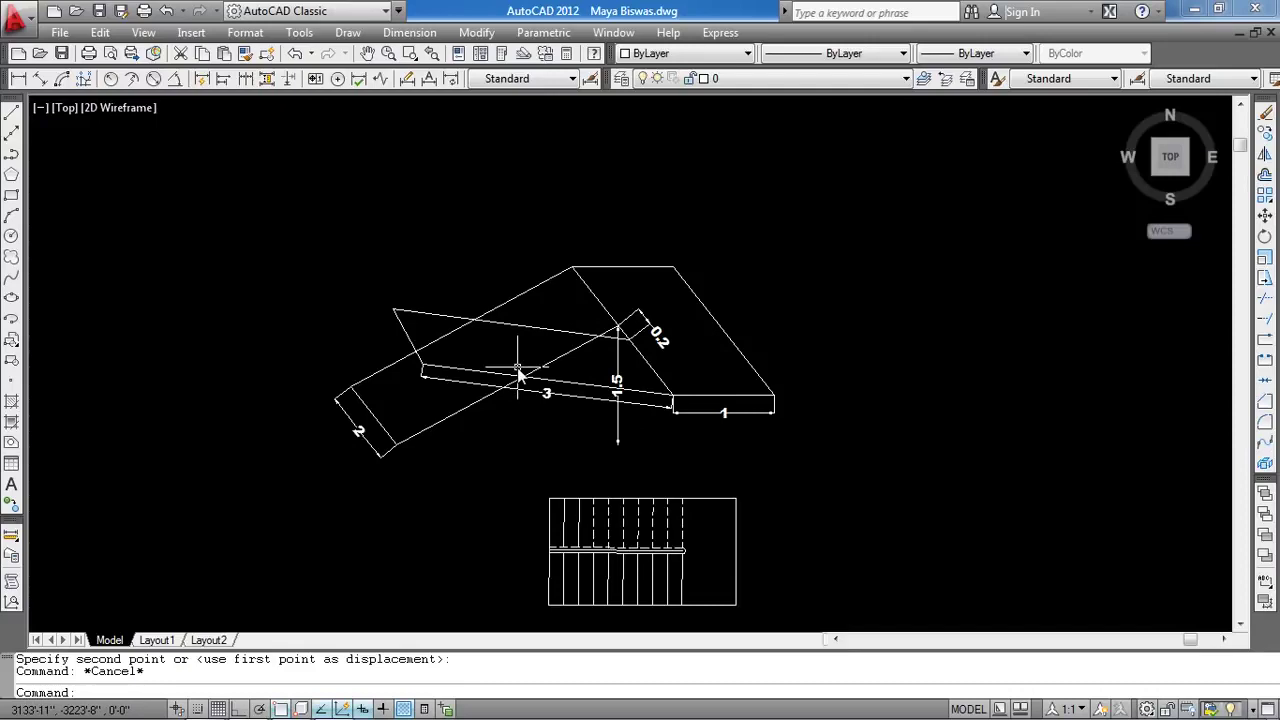
pyautogui.scroll(2, 543, 372)
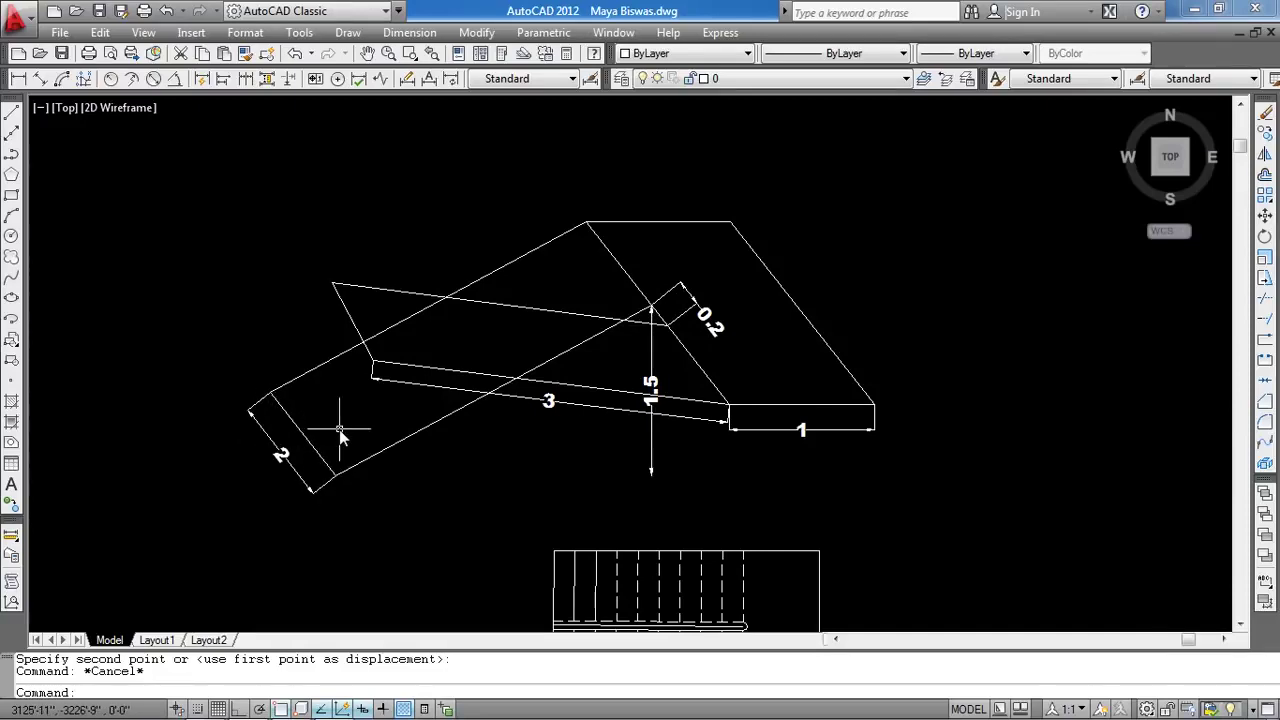
pyautogui.click(337, 704)
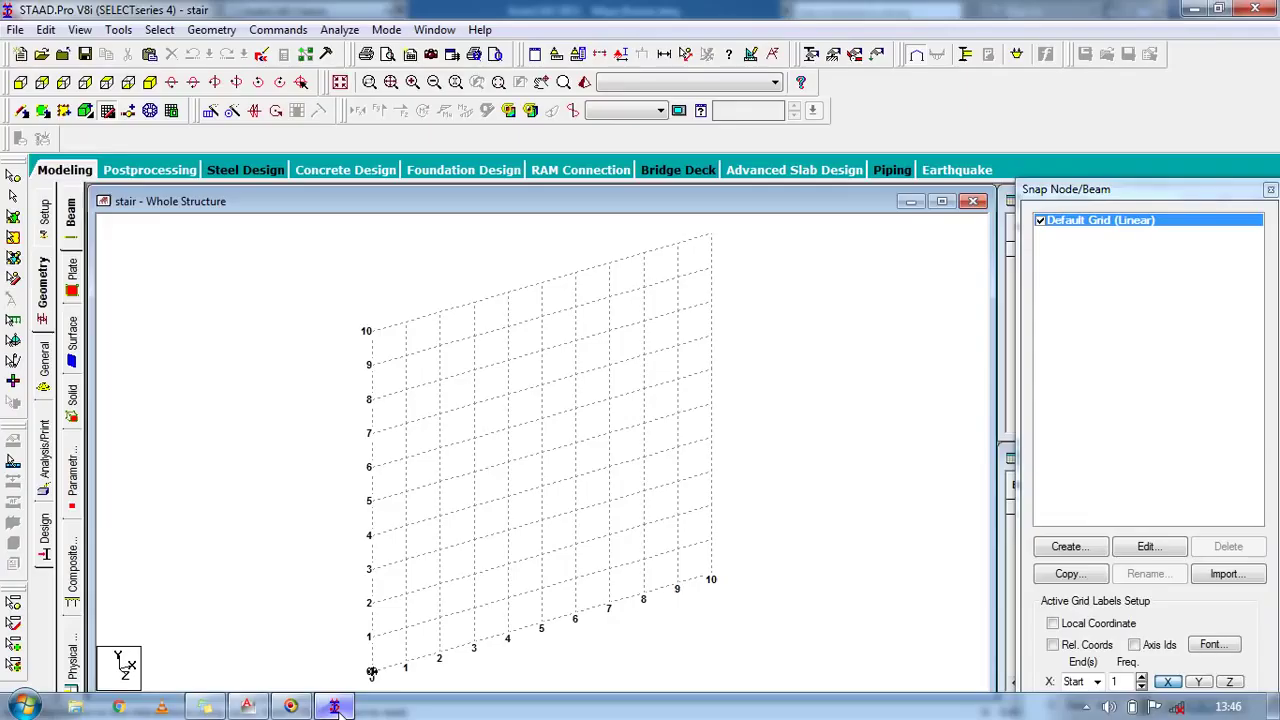
# Edit the default linear grid so its Y construction lines are spaced 0.5 m apart.
pyautogui.moveTo(530, 566); pyautogui.dragTo(517, 546, button='middle')
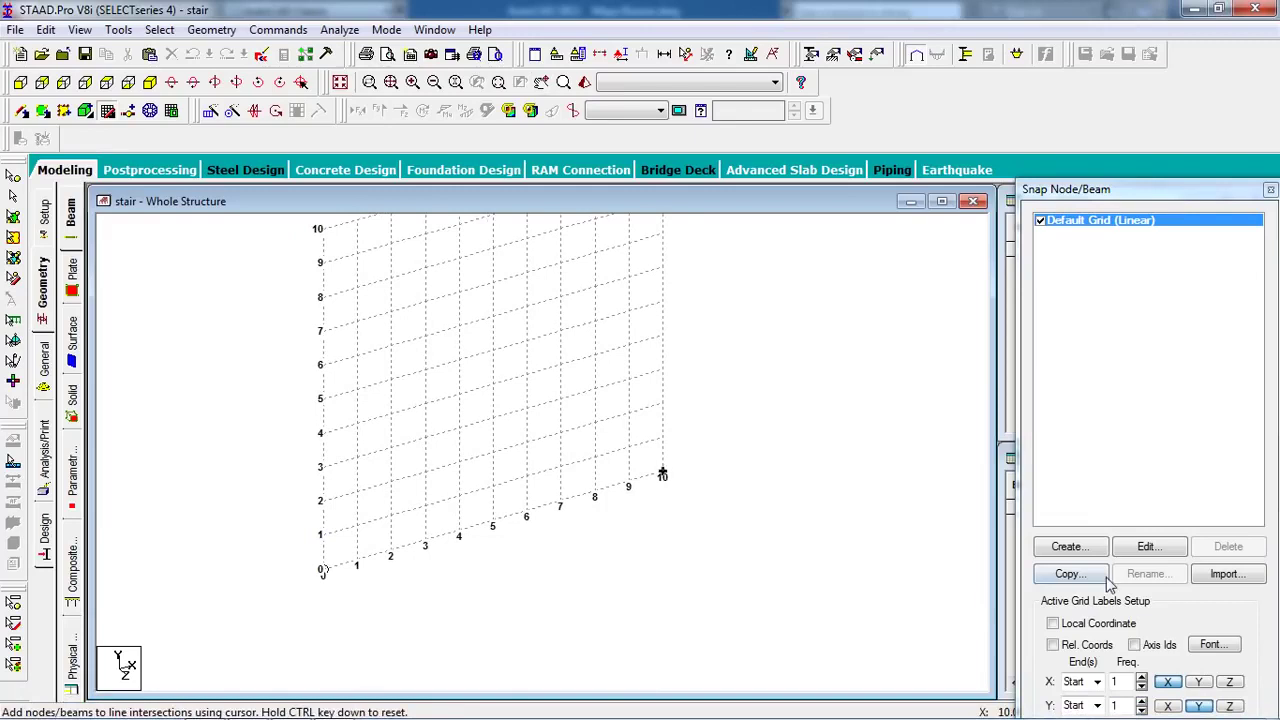
pyautogui.click(1143, 552)
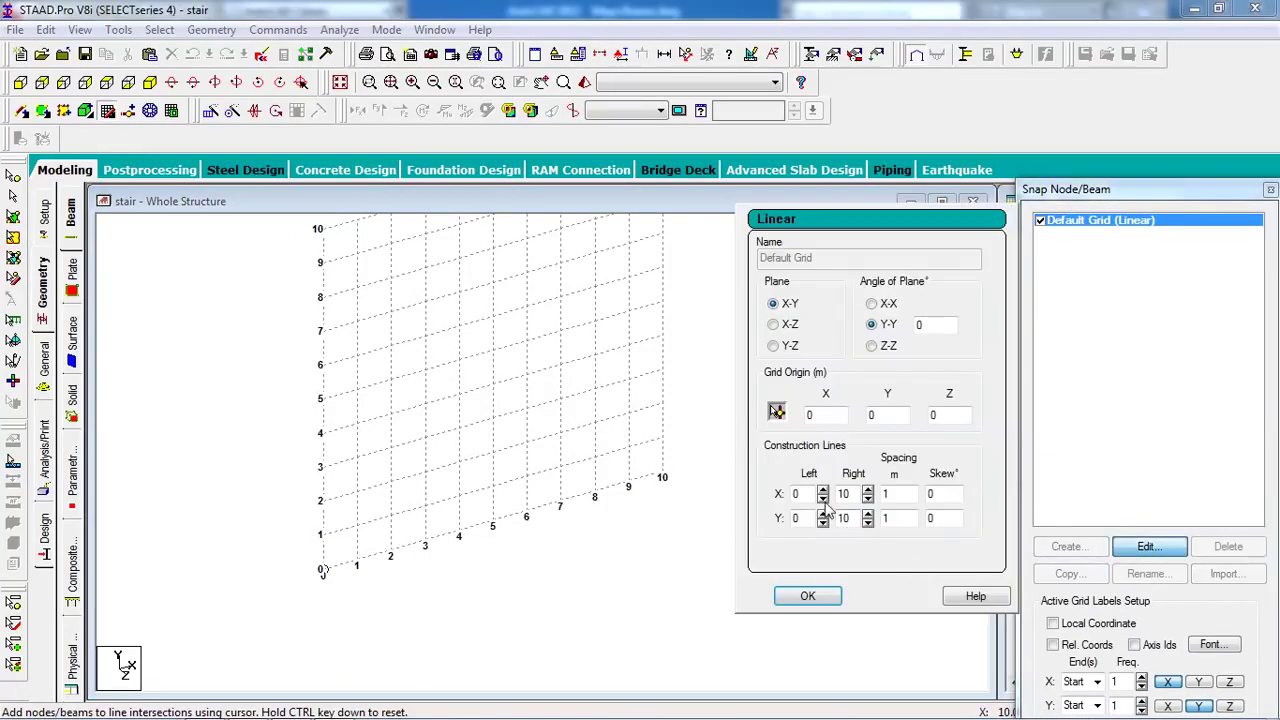
pyautogui.doubleClick(897, 519)
pyautogui.click(808, 597)
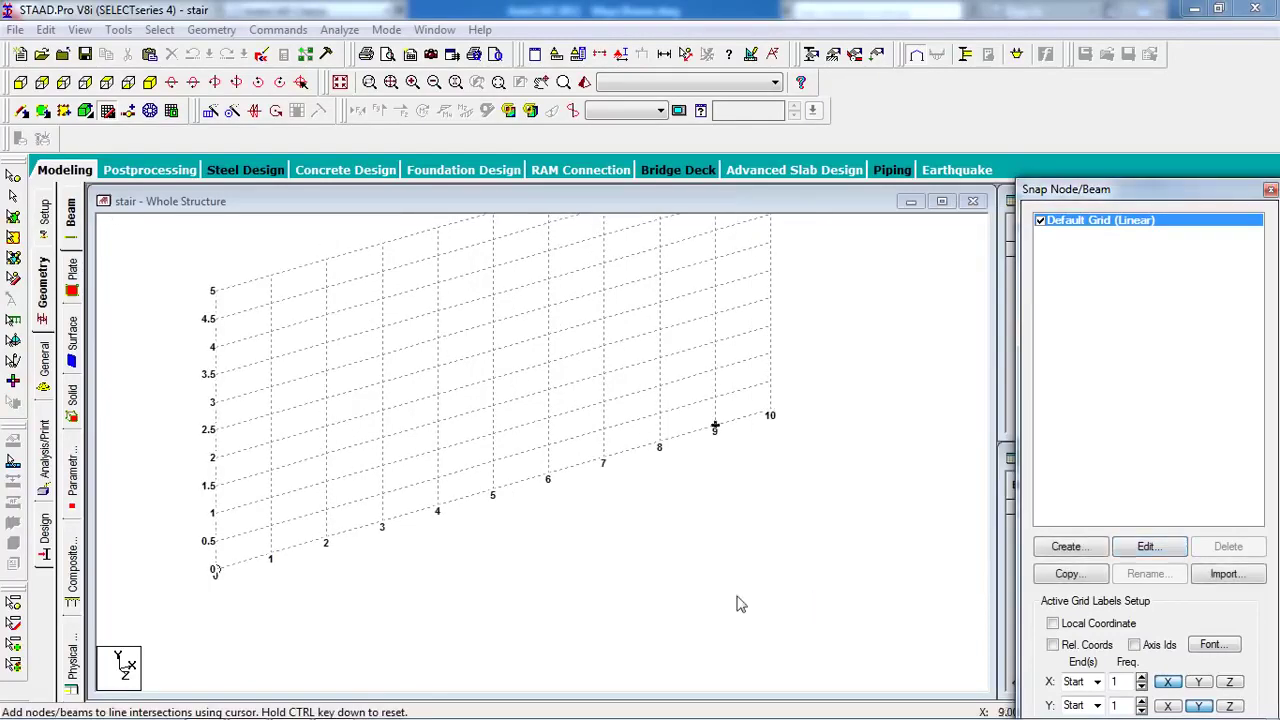
# After checking the AutoCAD stair drawing again, place grid nodes at X 0, Y 0 and at X 4 m, Y 1.5 m, and close the grid.
pyautogui.click(255, 596)
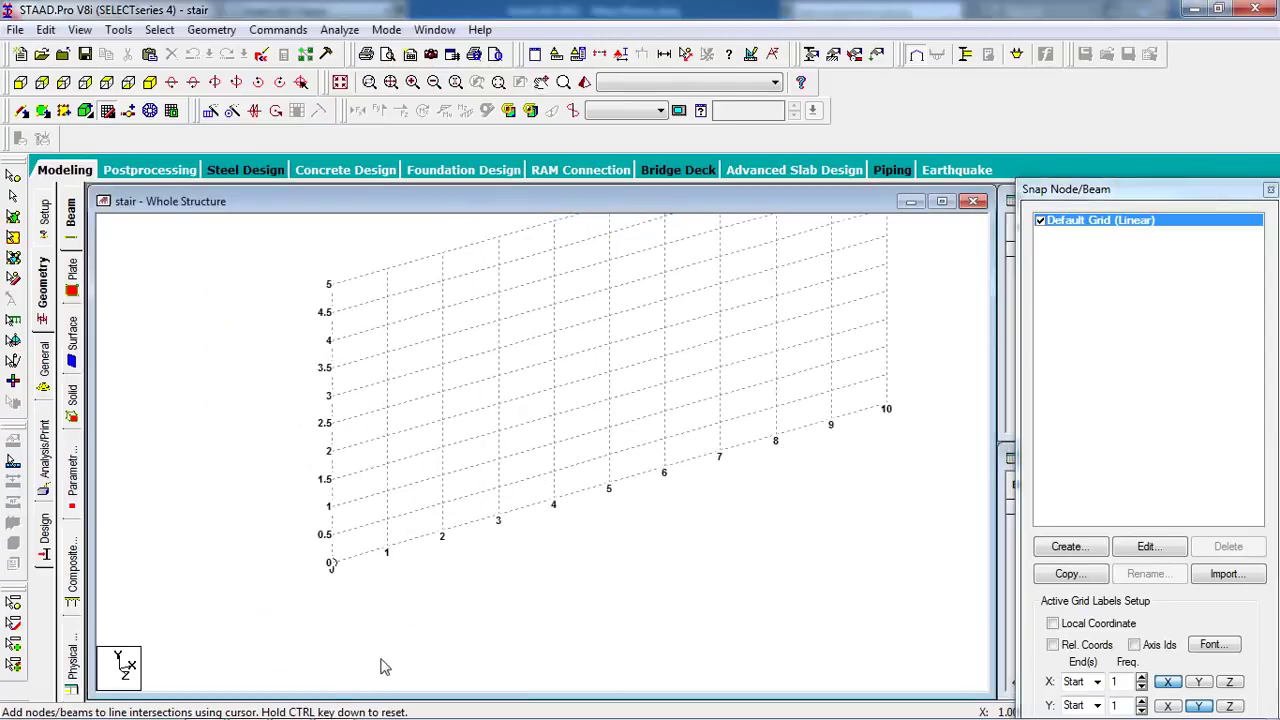
pyautogui.click(248, 707)
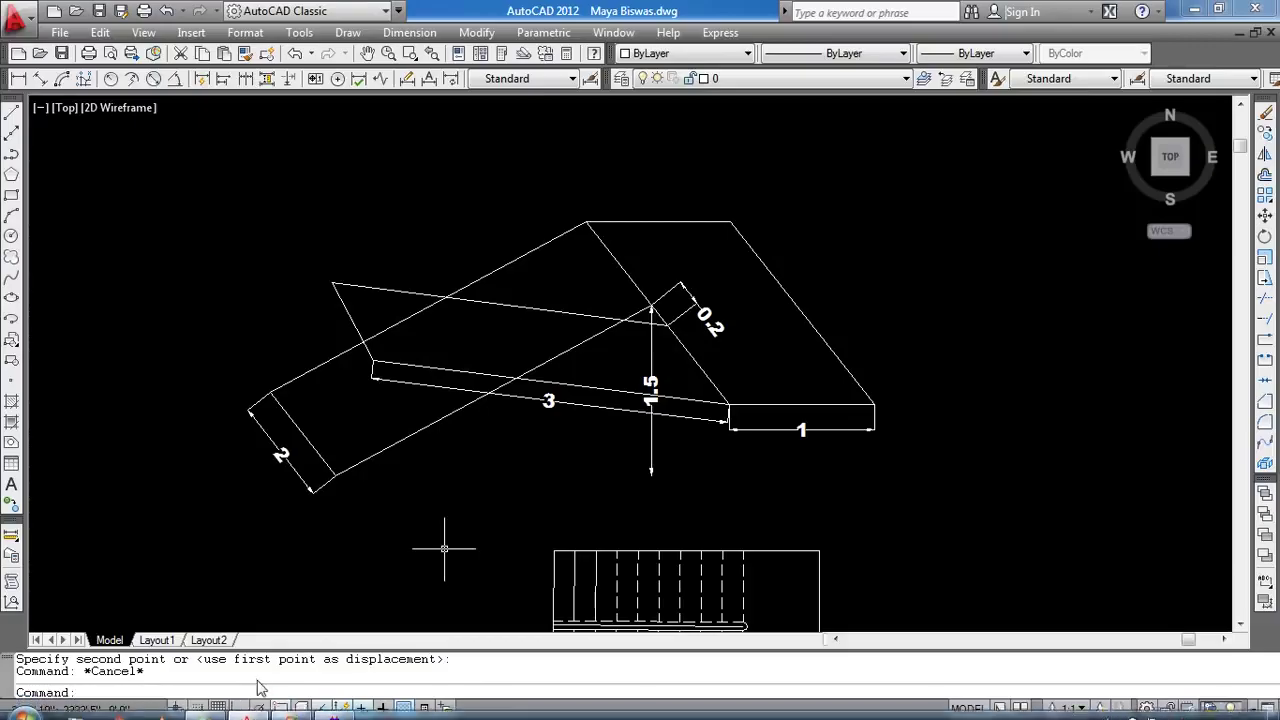
pyautogui.click(330, 710)
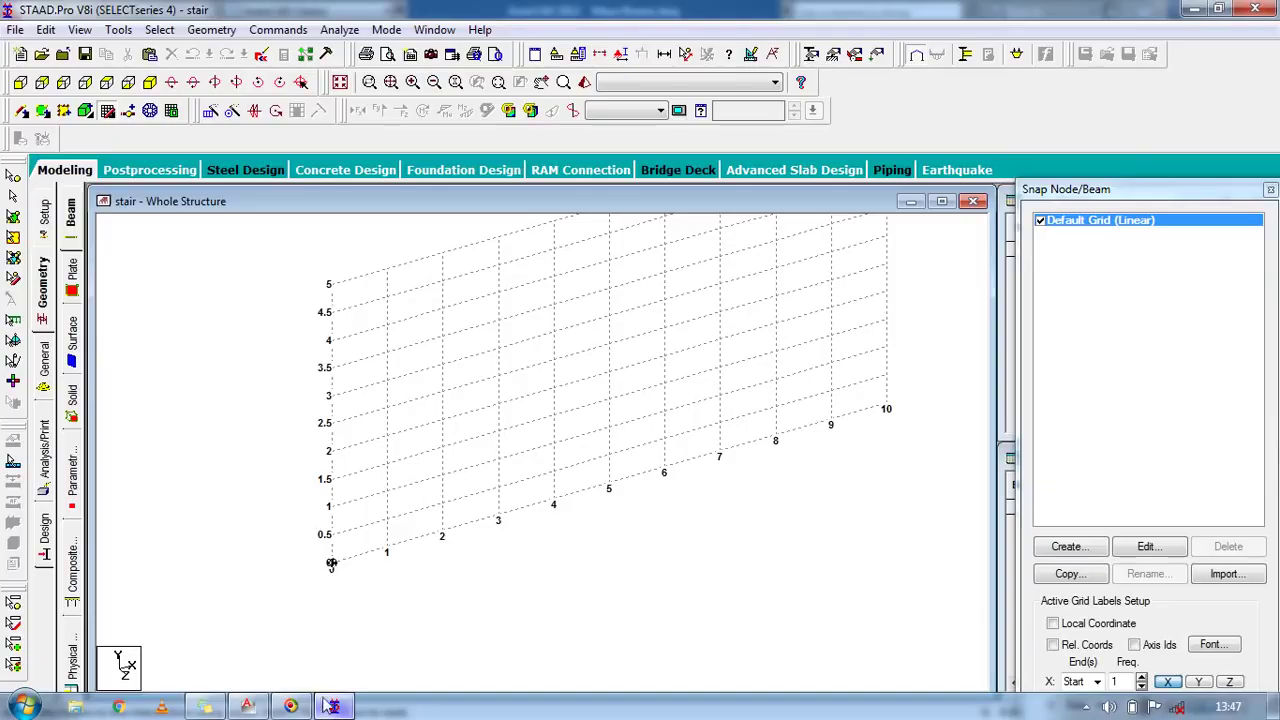
pyautogui.click(331, 563)
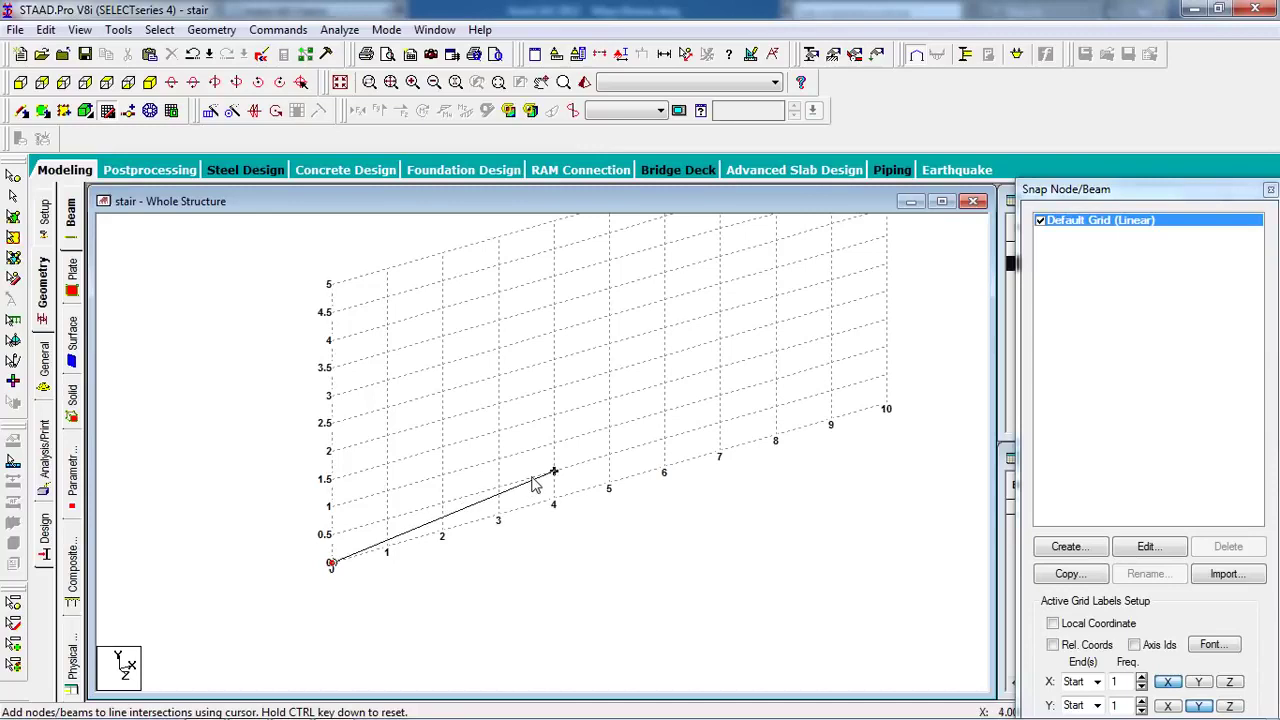
pyautogui.click(536, 423)
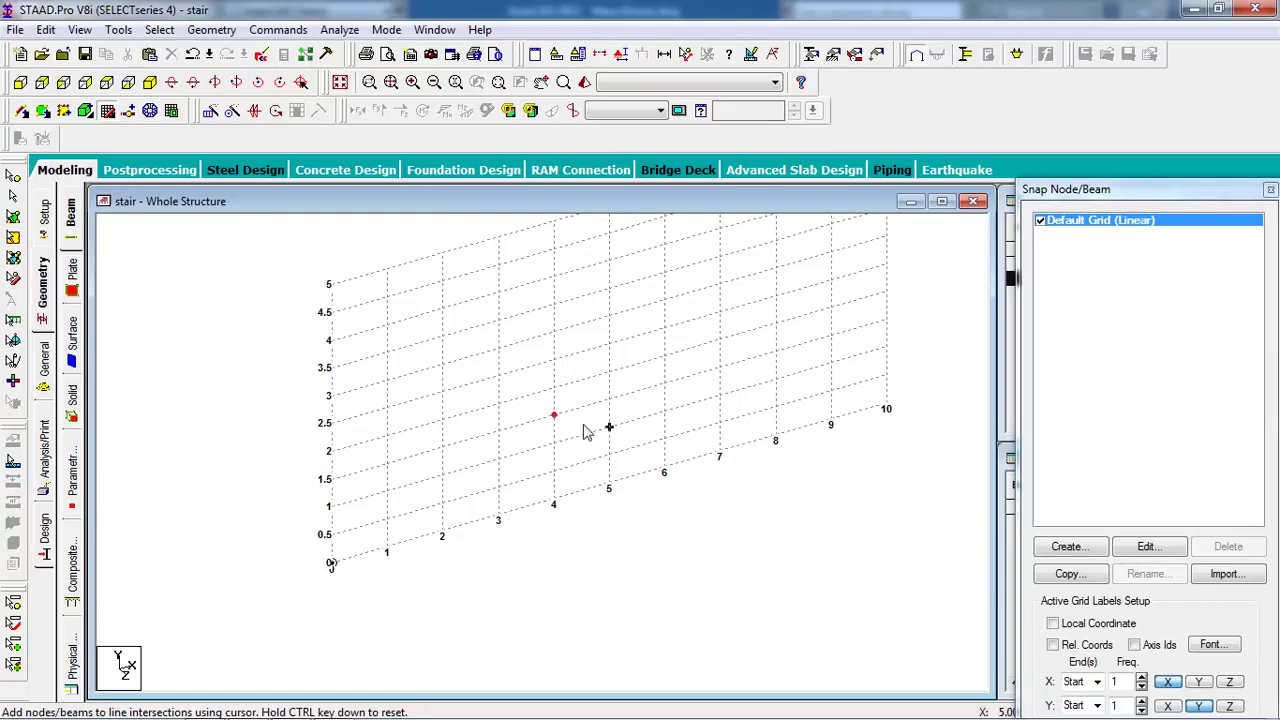
pyautogui.click(553, 415)
pyautogui.click(330, 285)
pyautogui.click(108, 112)
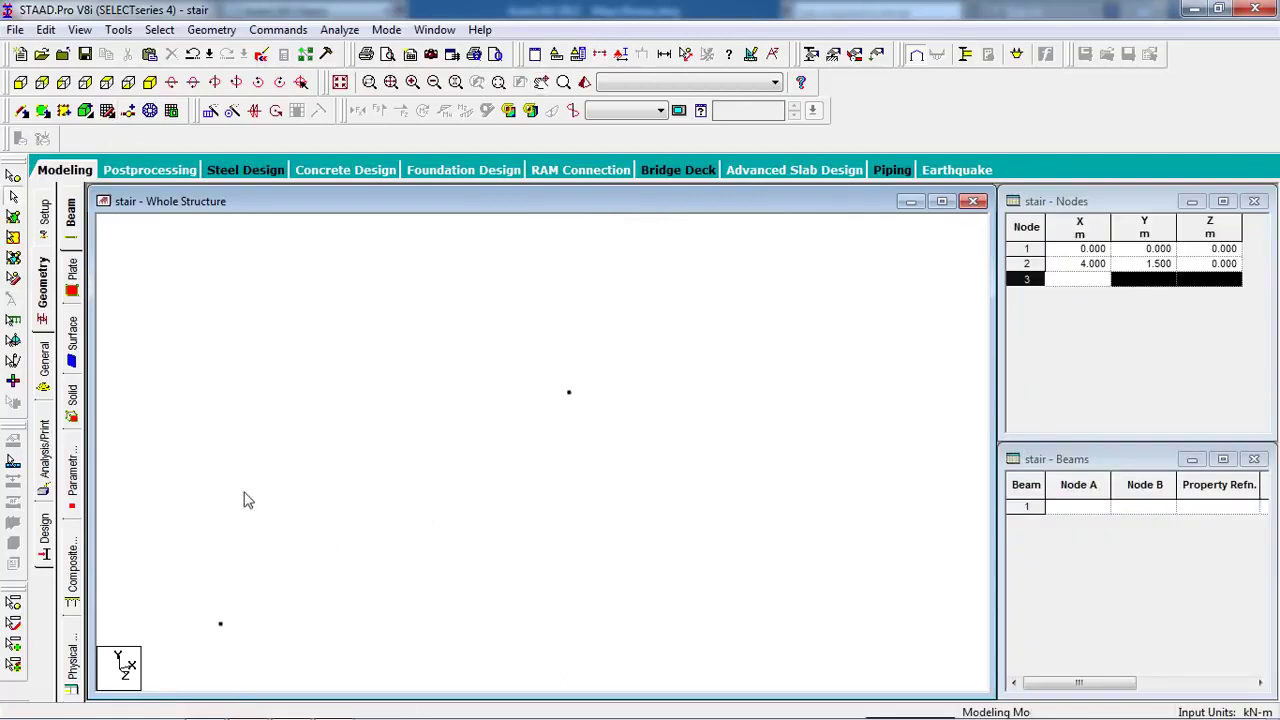
# Delete the node at X 4 m, Y 1.5 m.
pyautogui.click(14, 194)
pyautogui.click(569, 391)
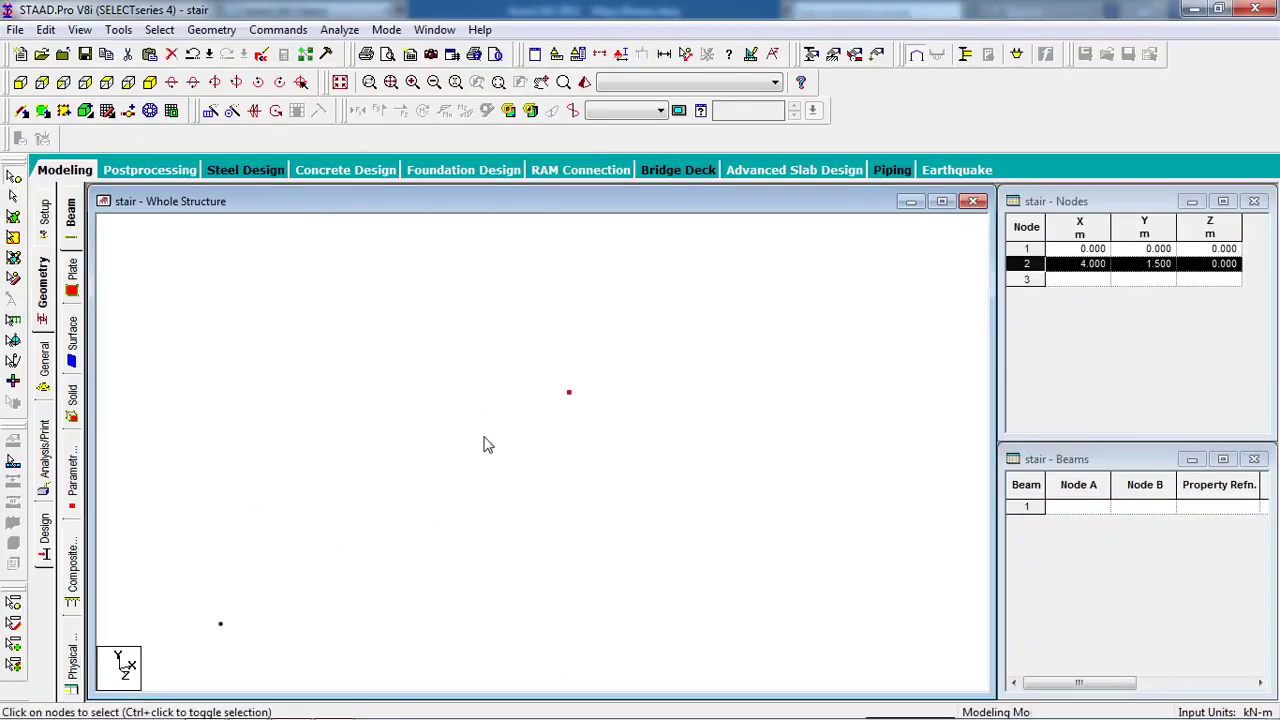
pyautogui.press('Delete')
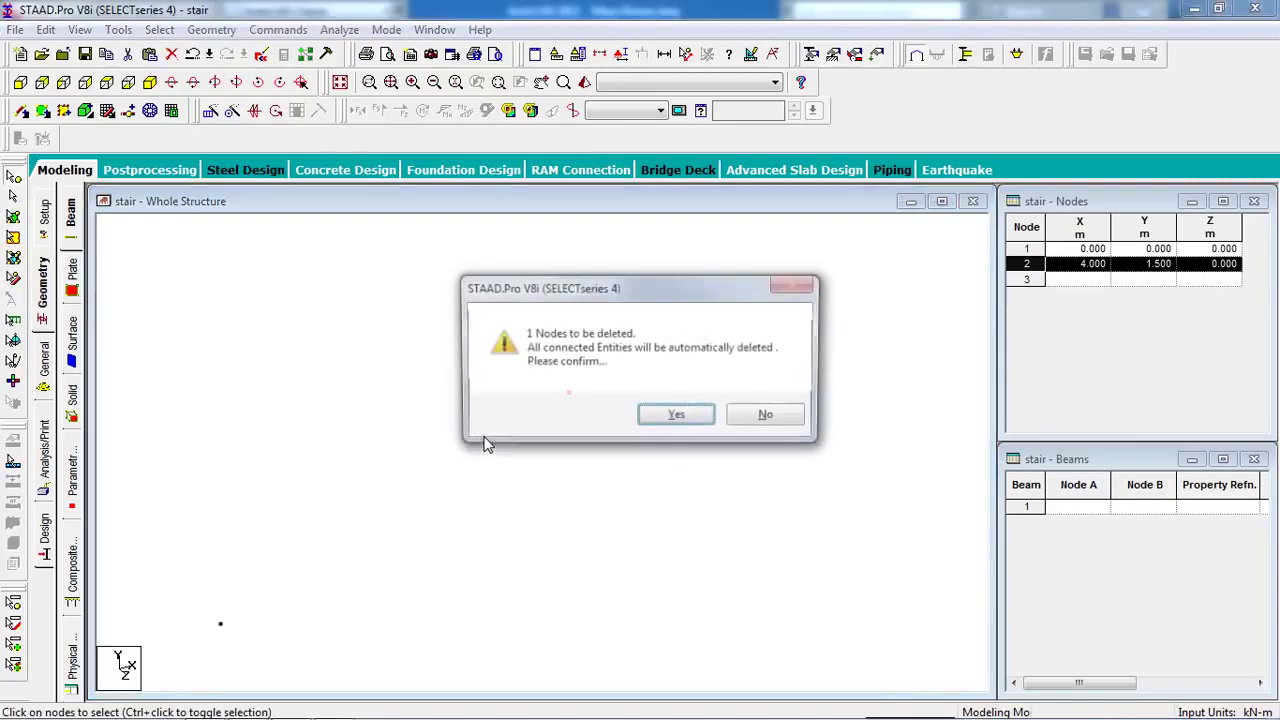
pyautogui.click(676, 420)
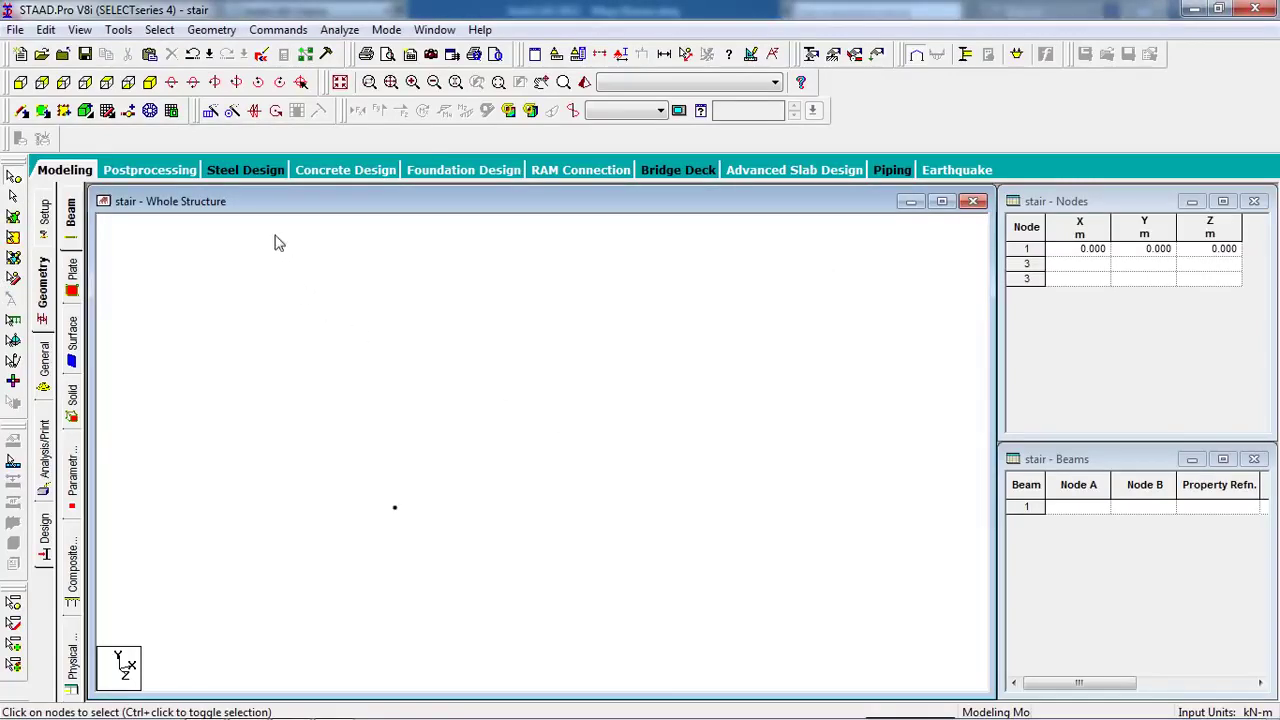
# Place unconnected grid nodes at X 3 m, Y 1.5 m and X 4 m, Y 1.5 m, and close the grid.
pyautogui.click(128, 110)
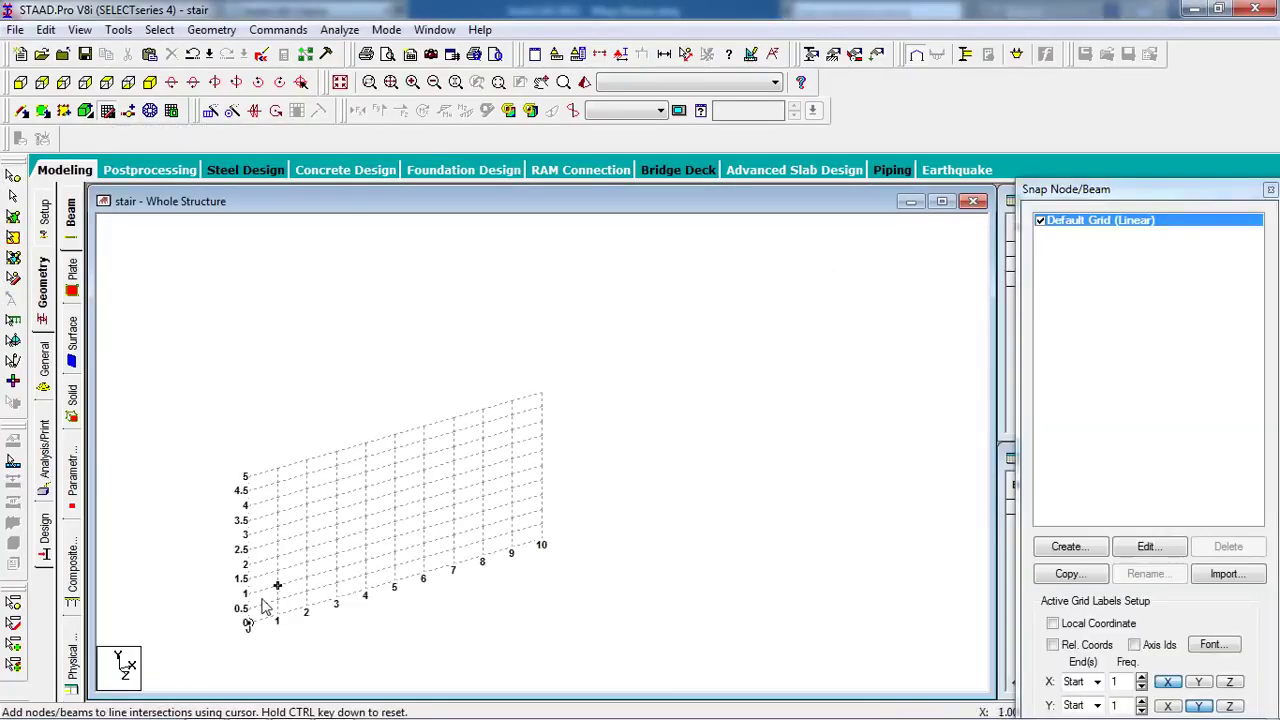
pyautogui.scroll(4, 263, 606)
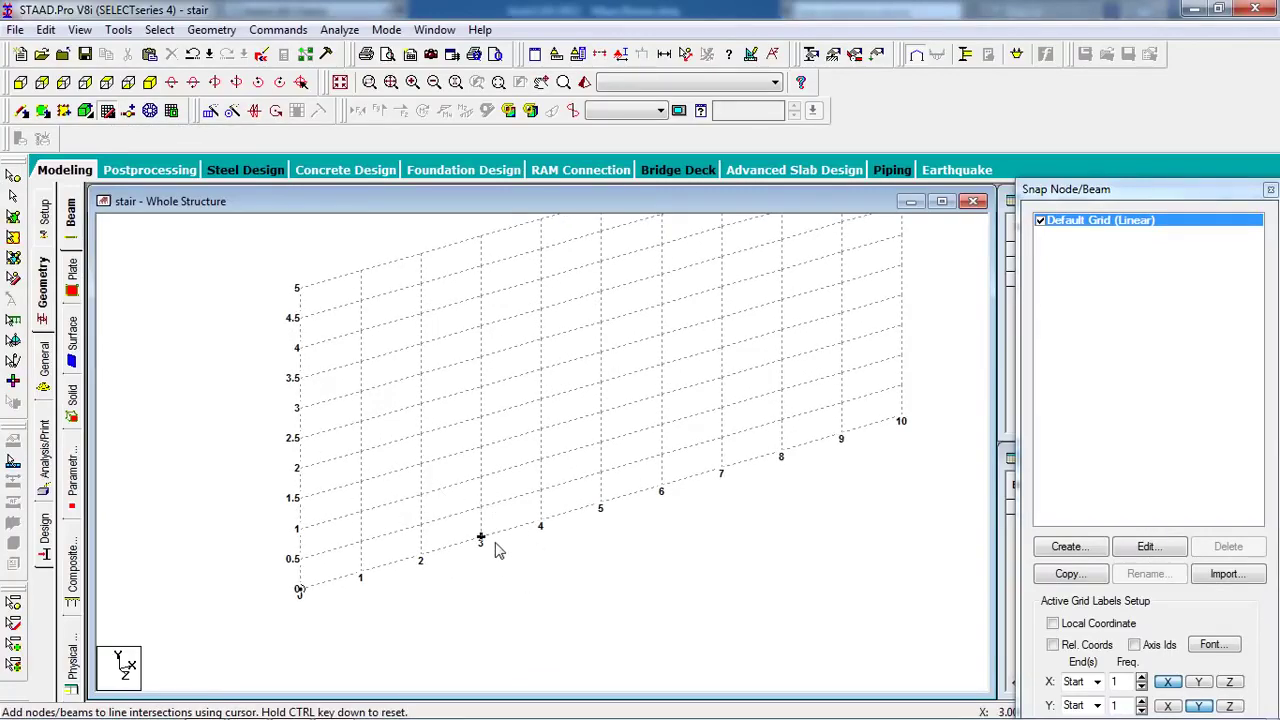
pyautogui.click(483, 457)
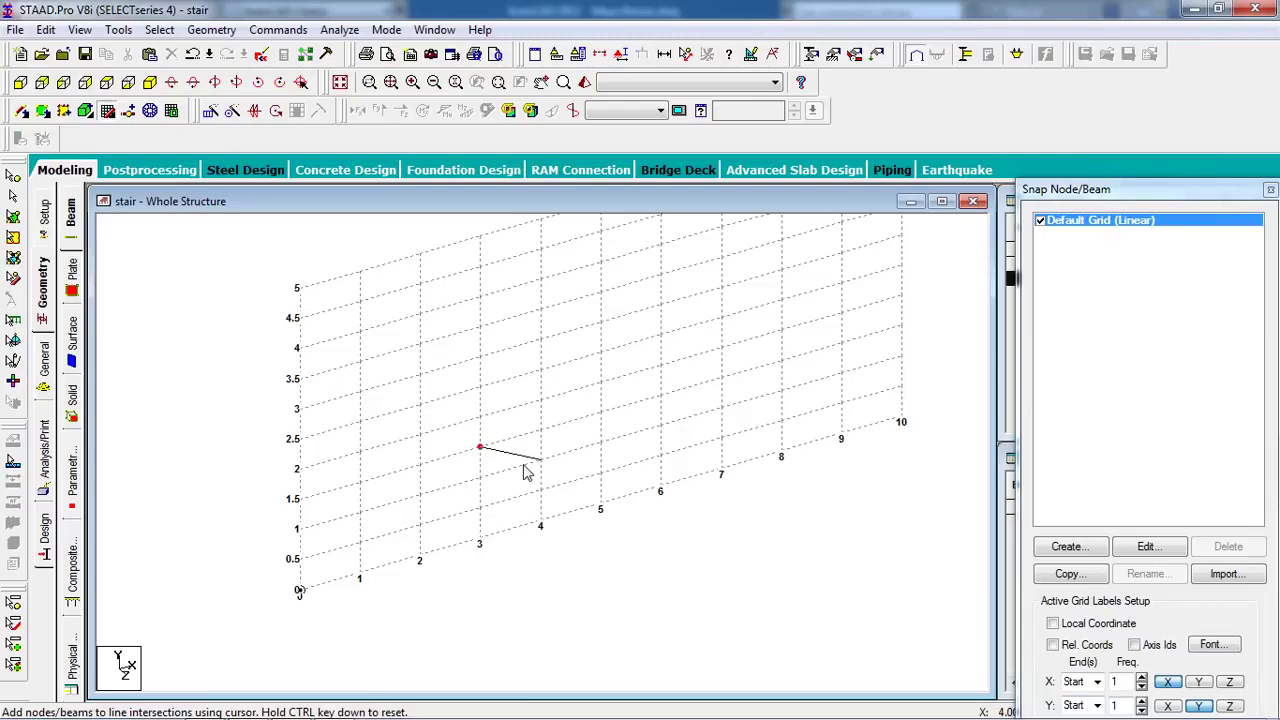
pyautogui.press('ctrl')
pyautogui.click(540, 432)
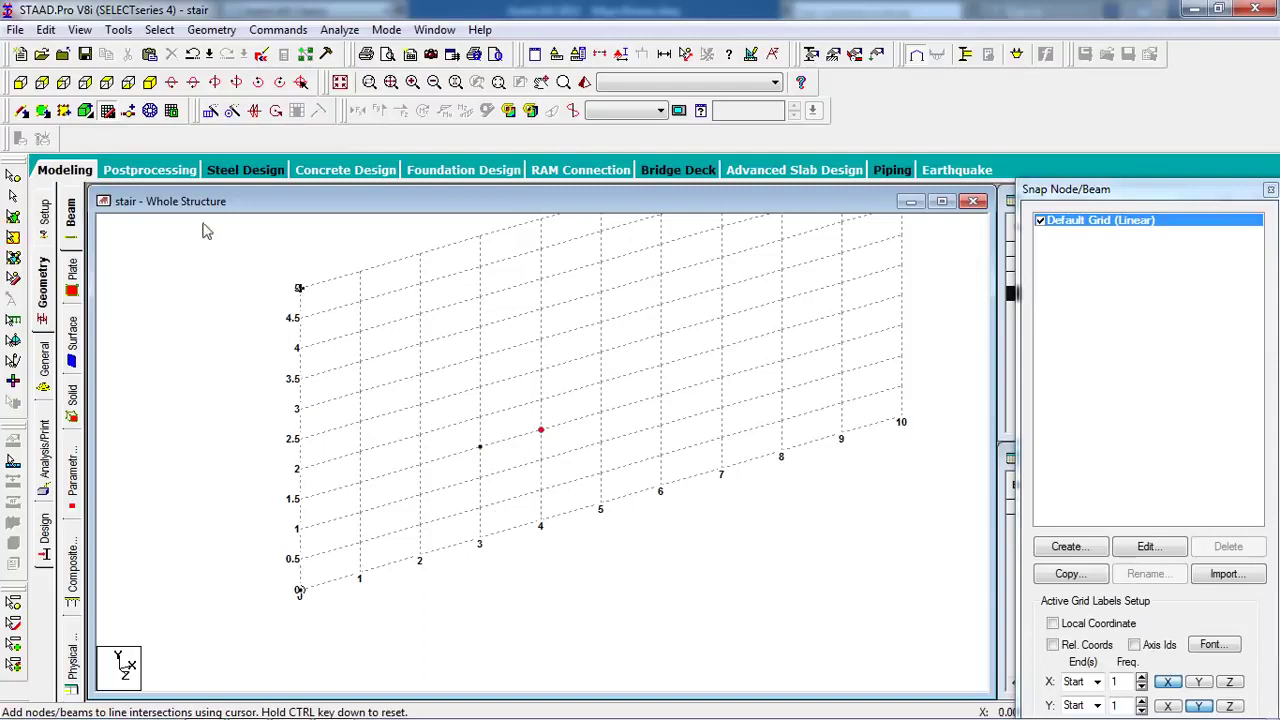
pyautogui.click(107, 112)
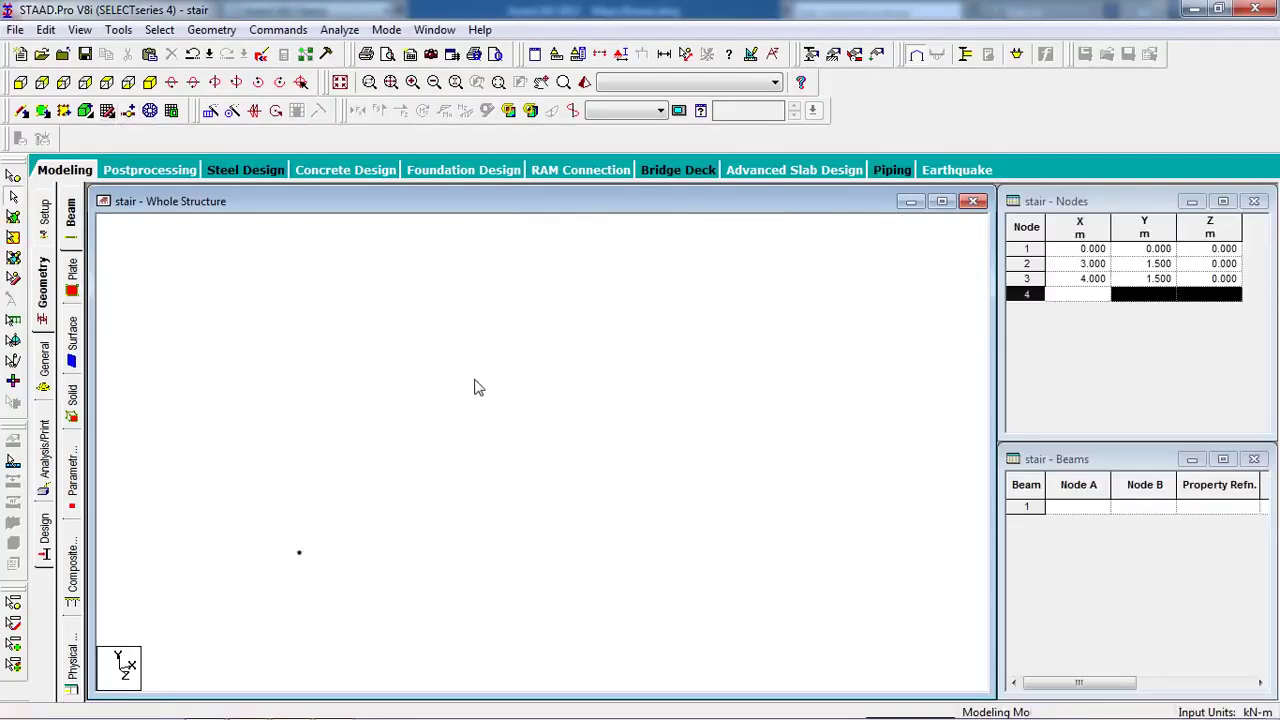
# Copy all three nodes and paste them offset 2 m along Z, checking the flight width in the AutoCAD drawing.
pyautogui.moveTo(677, 360); pyautogui.dragTo(511, 471, button='middle')
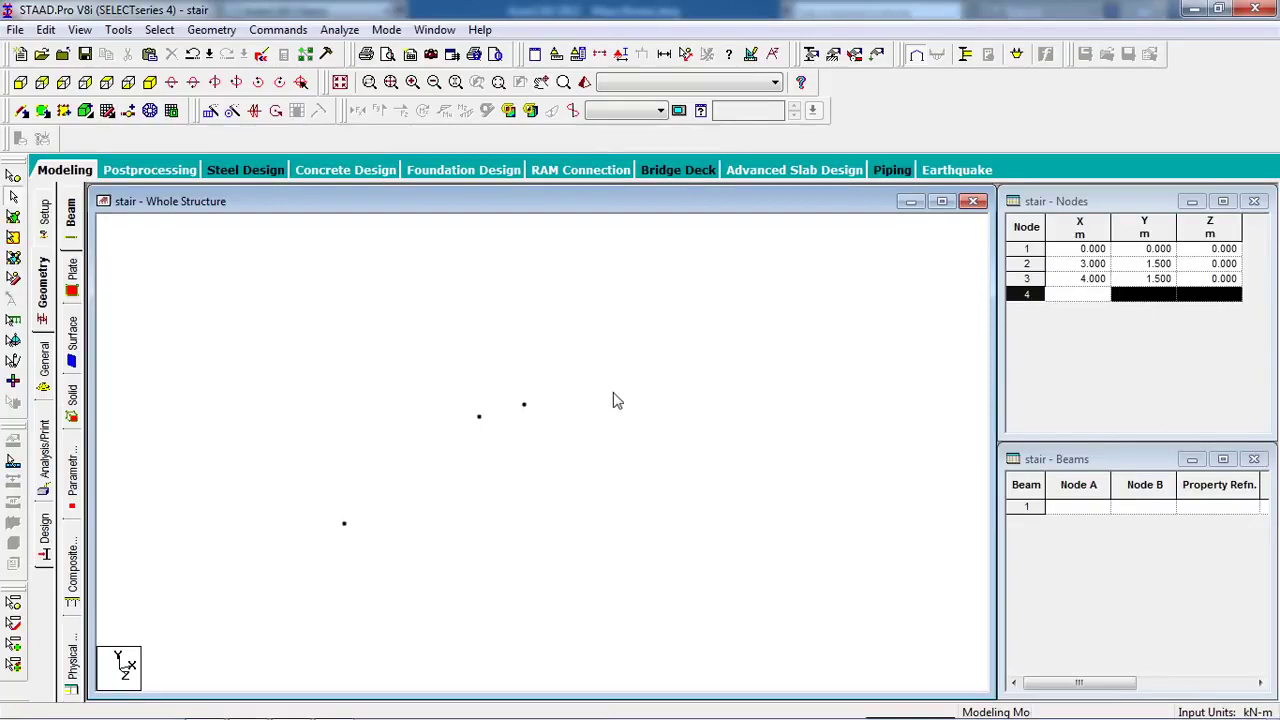
pyautogui.click(12, 177)
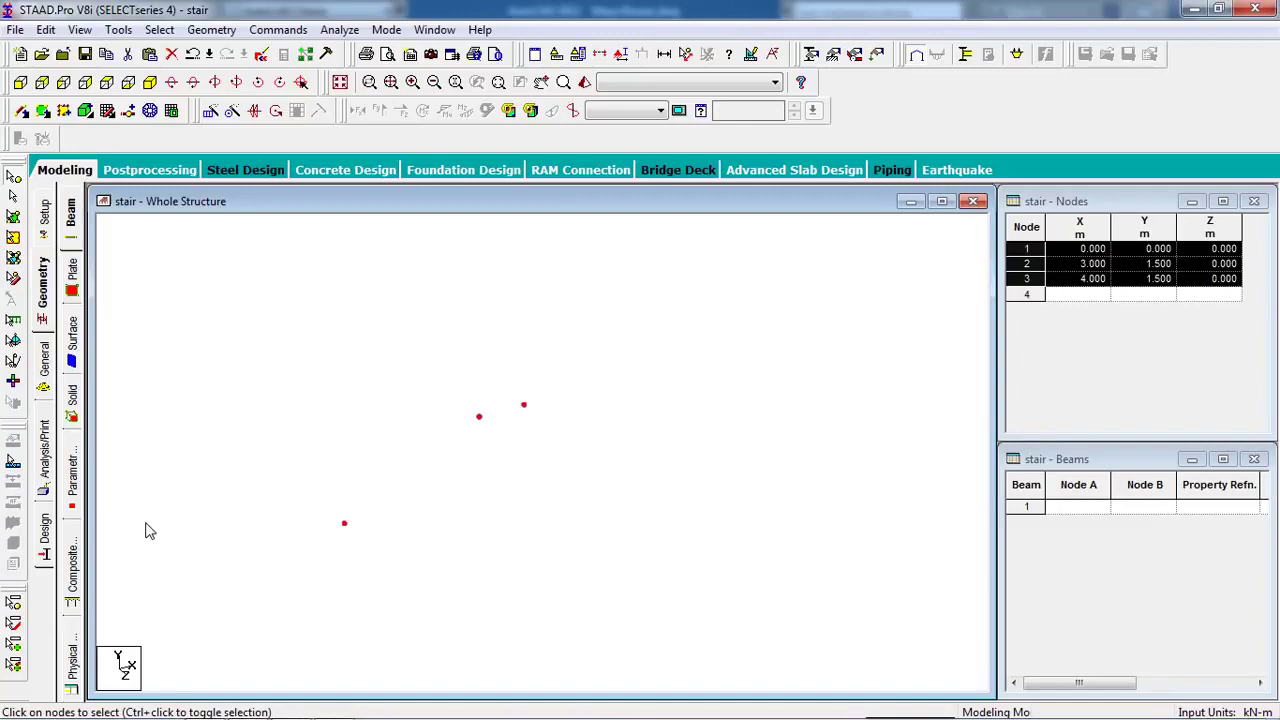
pyautogui.hotkey('ctrl', 'v')
pyautogui.click(545, 432)
pyautogui.doubleClick(545, 432)
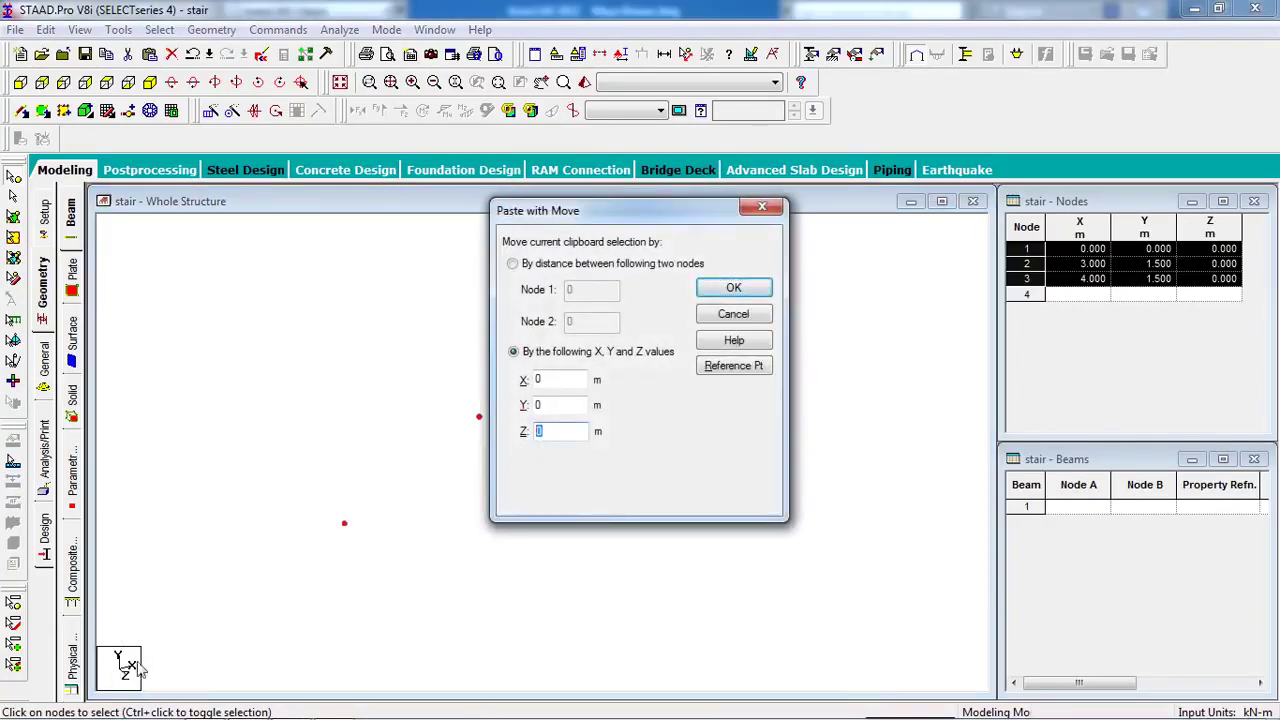
pyautogui.click(247, 708)
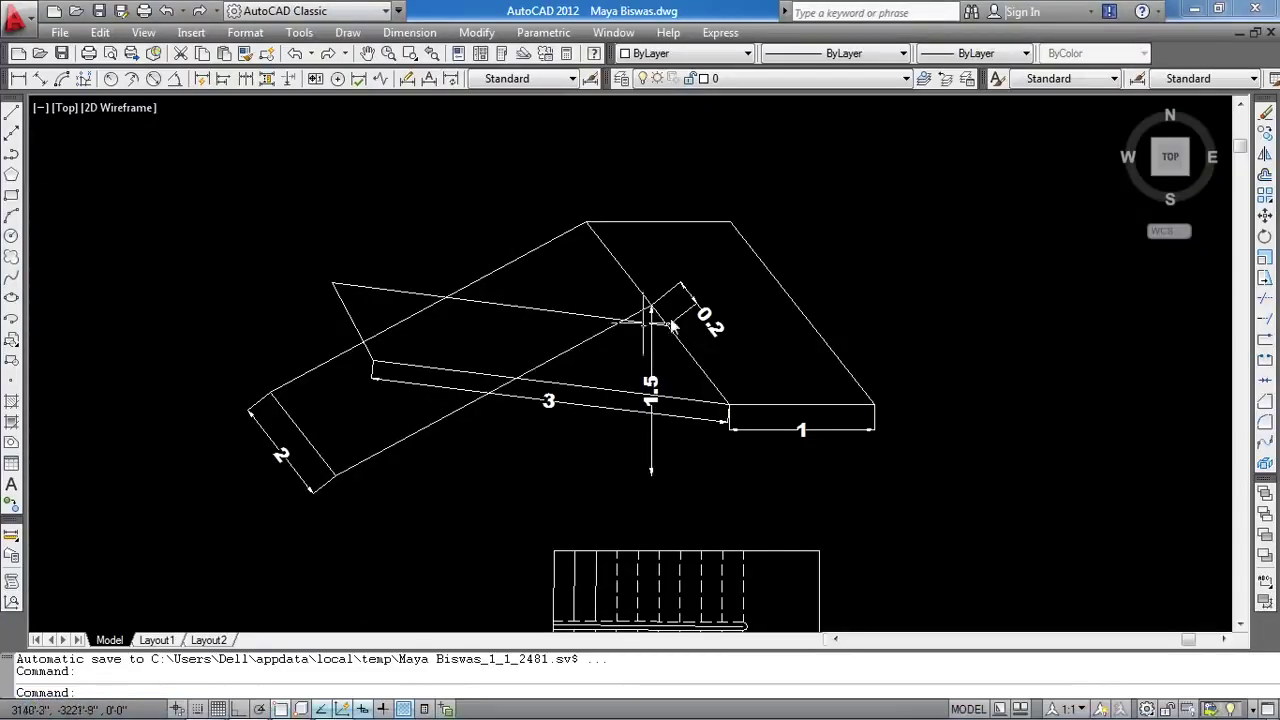
pyautogui.click(1194, 10)
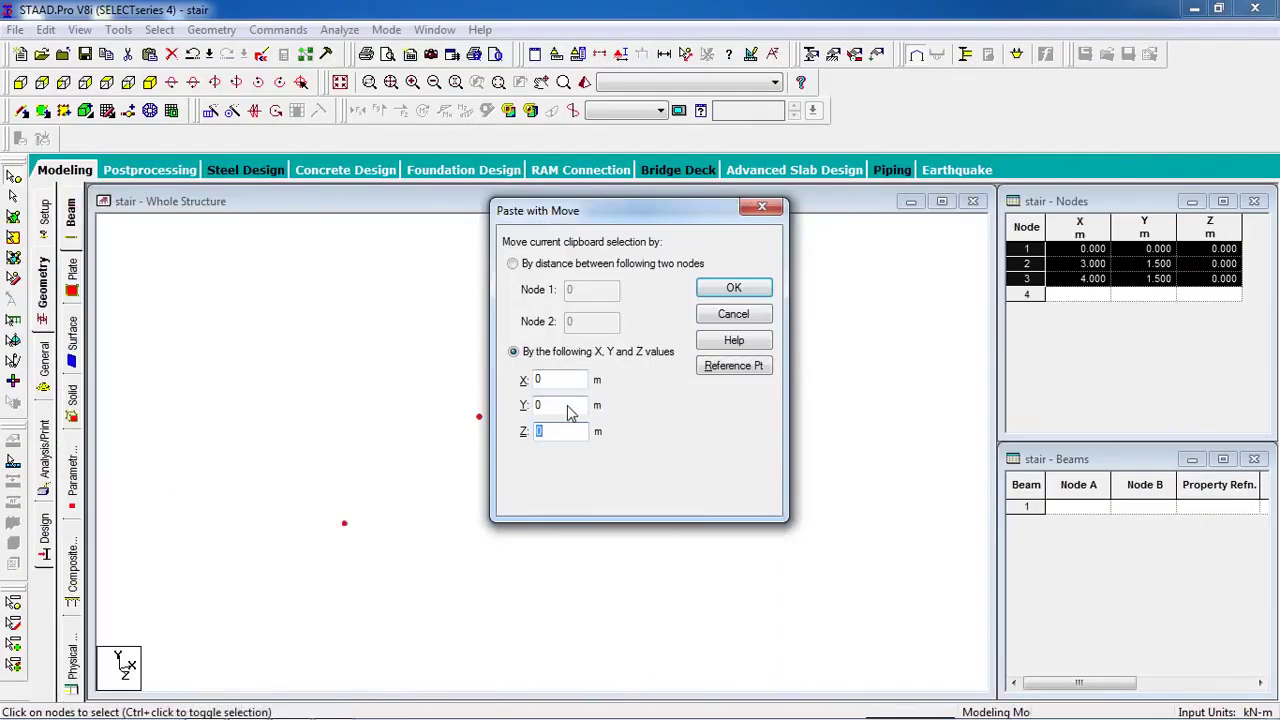
pyautogui.click(734, 288)
pyautogui.scroll(3, 470, 435)
pyautogui.moveTo(500, 474); pyautogui.dragTo(500, 451, button='middle')
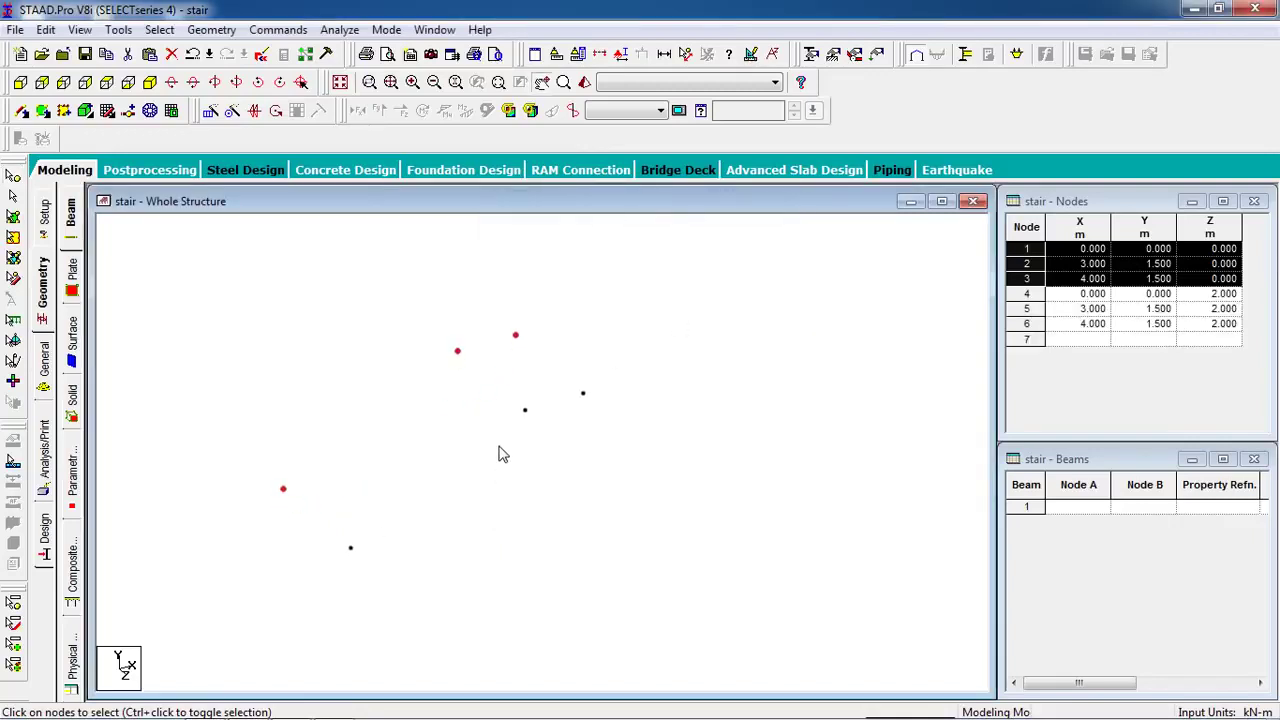
# Delete the copied node at X 4 m, Y 1.5 m, Z 2 m.
pyautogui.click(583, 394)
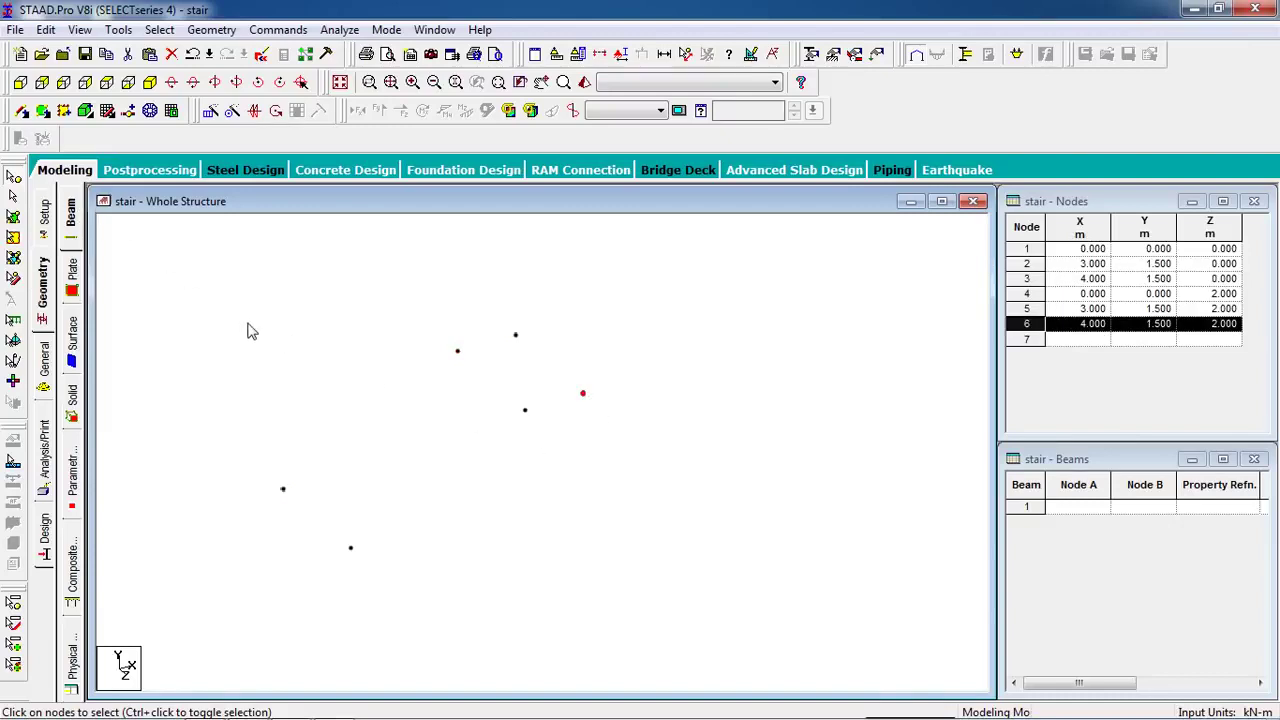
pyautogui.press('Delete')
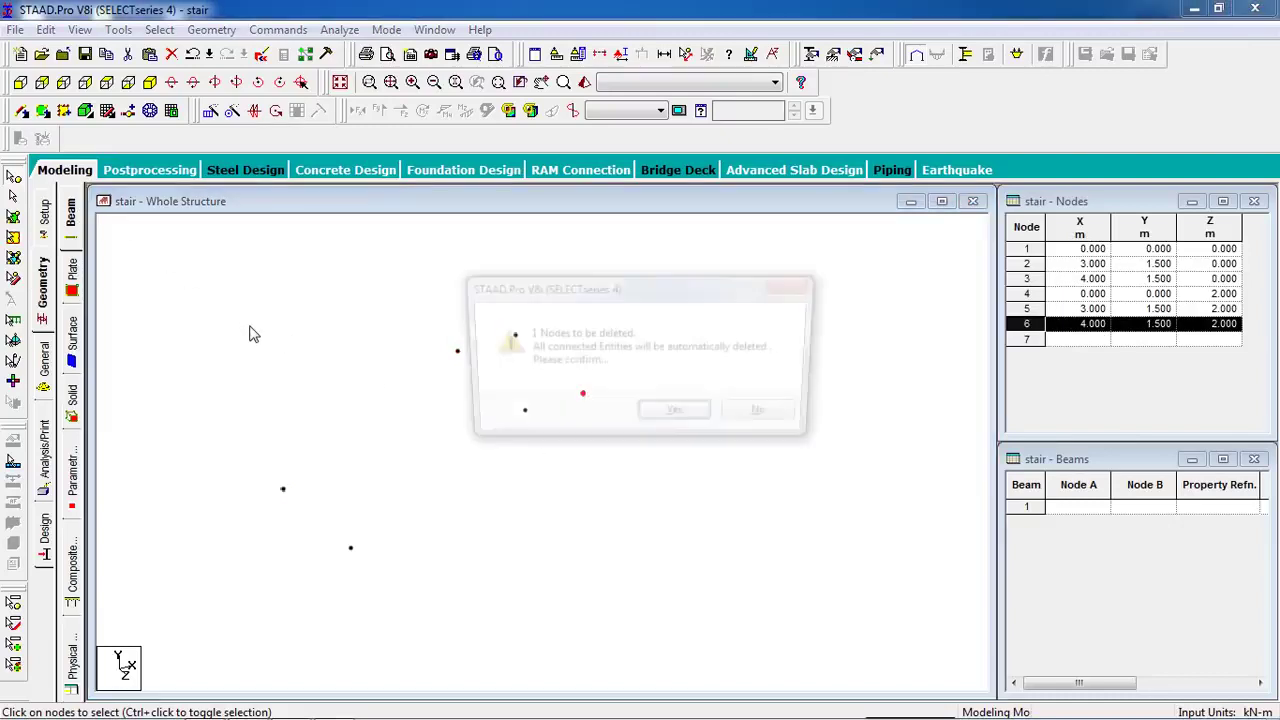
pyautogui.press('Return')
# Check the gap between flights in the AutoCAD drawing, then copy the node at X 3 m, Y 1.5 m, Z 2 m with a 0.2 m offset along Z.
pyautogui.moveTo(528, 452); pyautogui.dragTo(517, 433, button='middle')
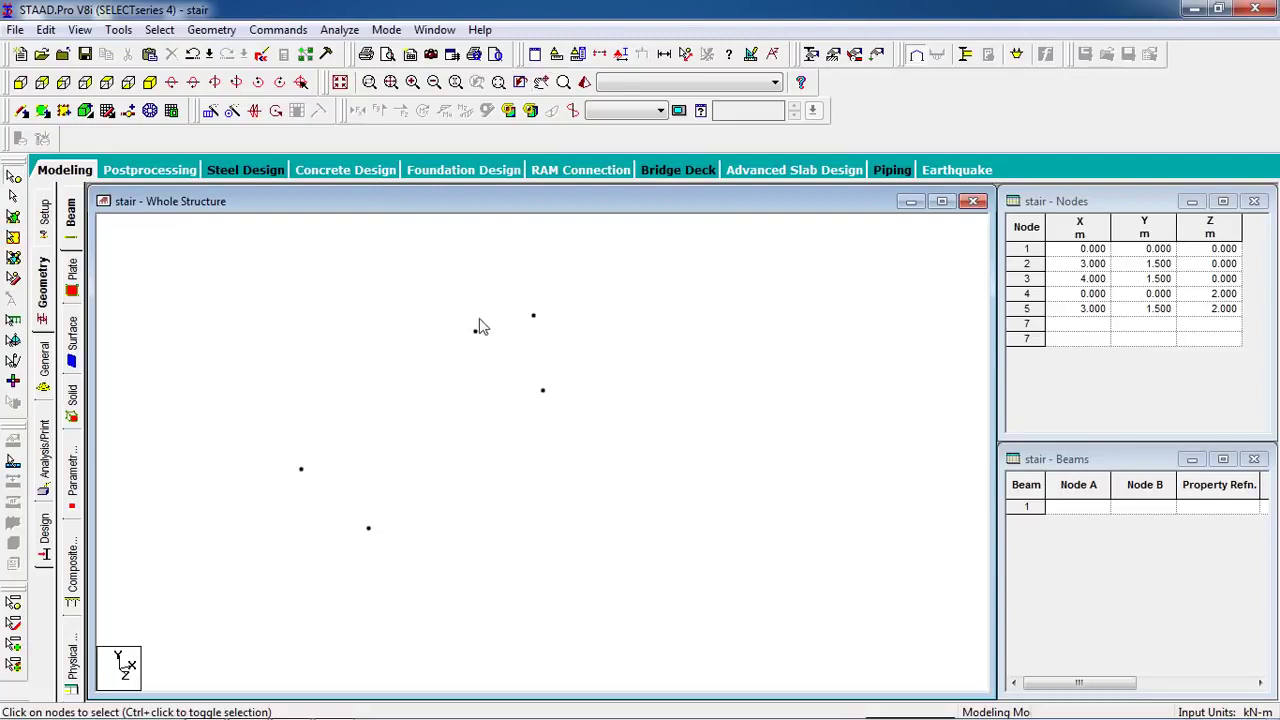
pyautogui.click(543, 391)
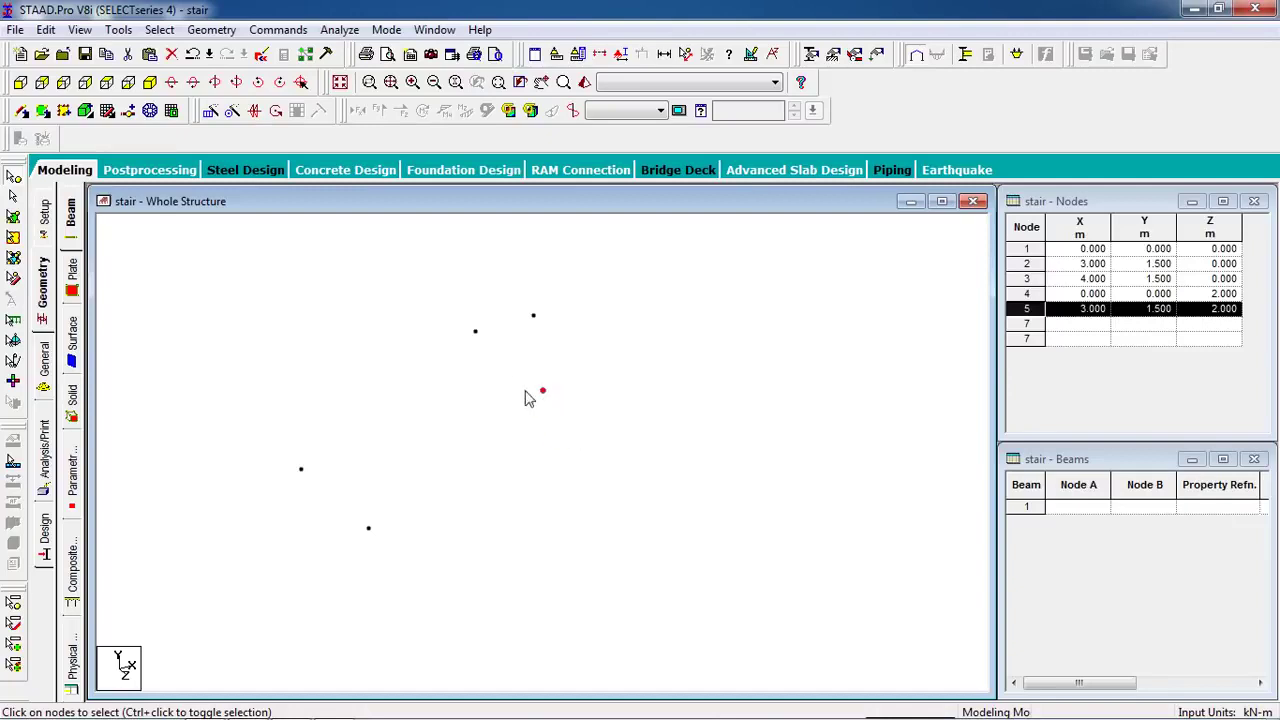
pyautogui.click(241, 710)
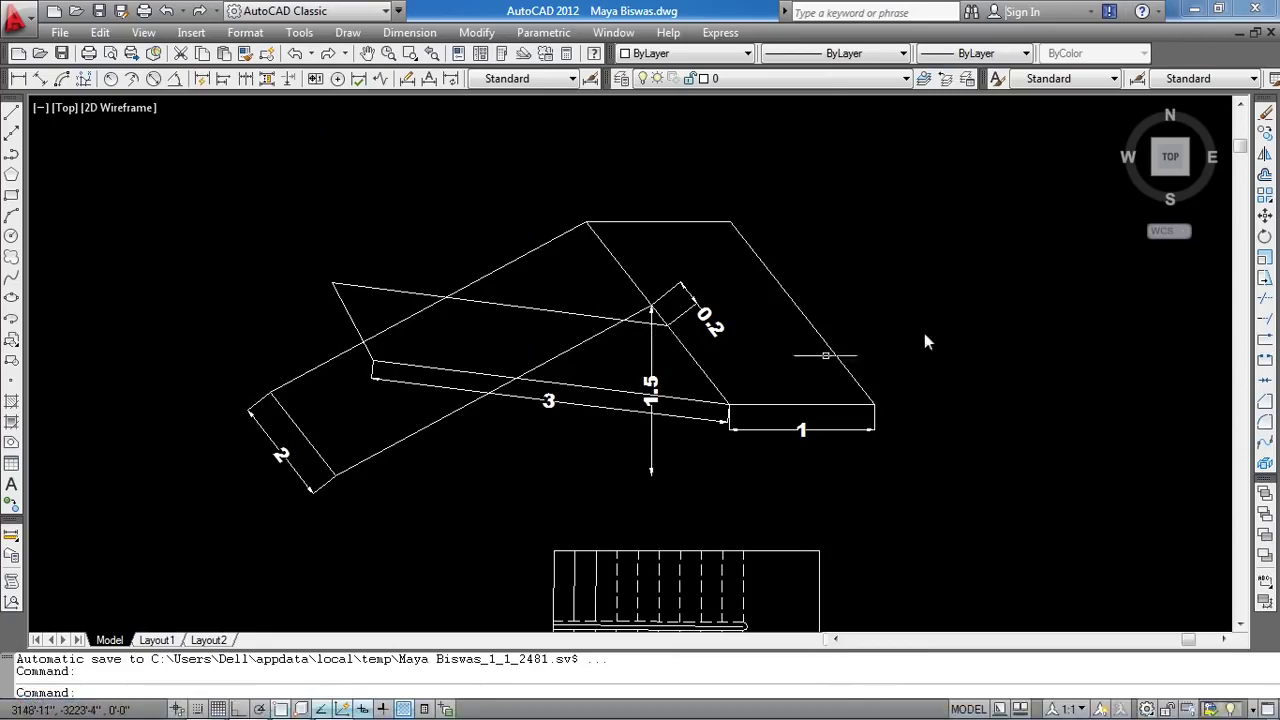
pyautogui.click(1194, 11)
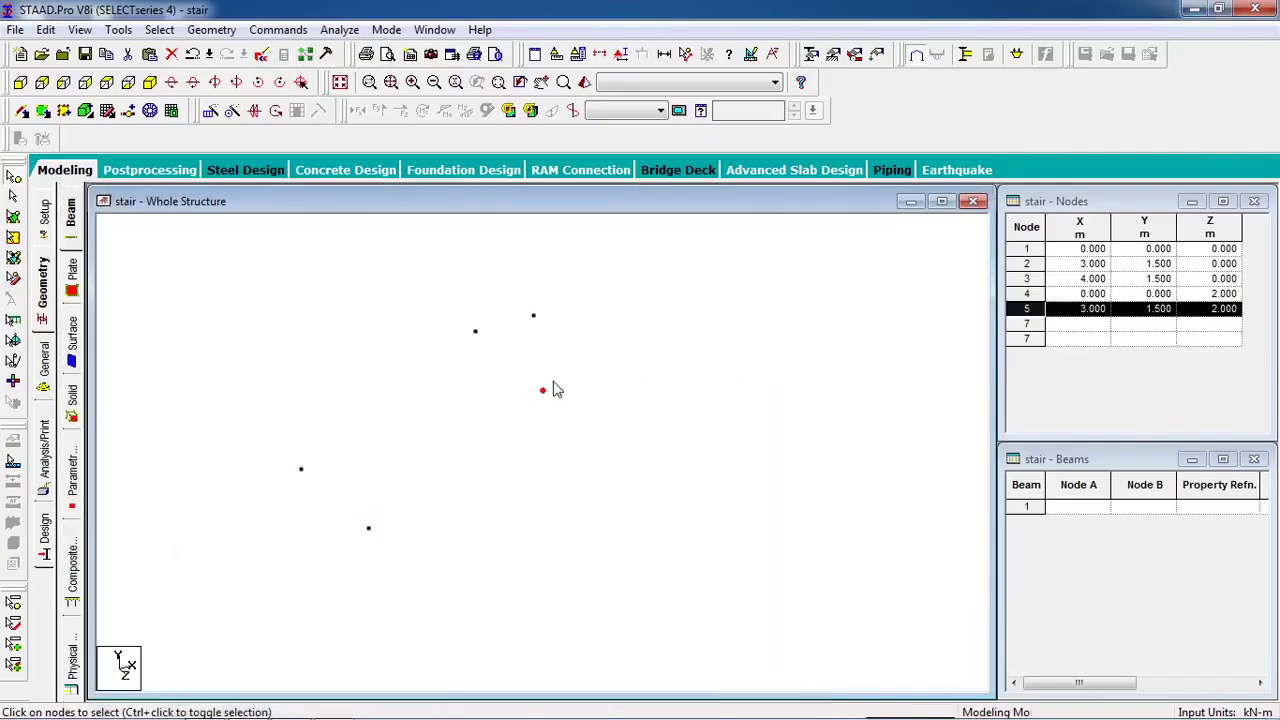
pyautogui.click(583, 414)
pyautogui.click(541, 398)
pyautogui.hotkey('ctrl', 'v')
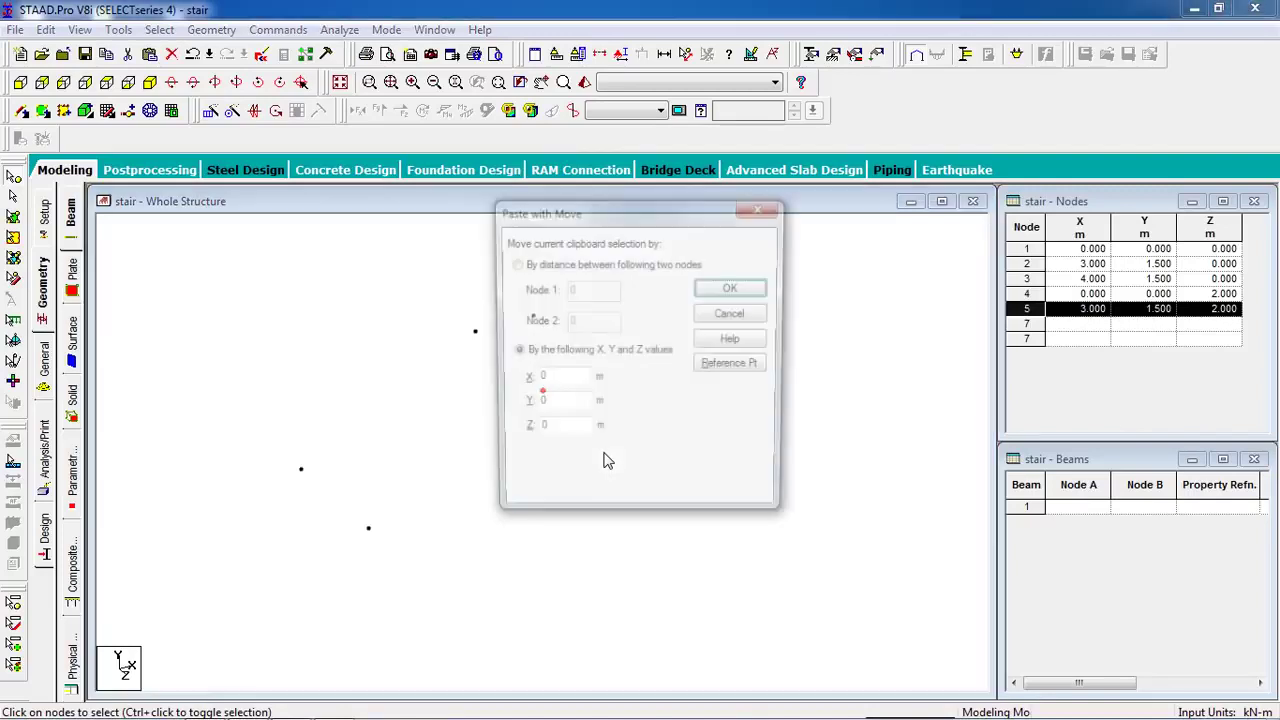
pyautogui.doubleClick(538, 436)
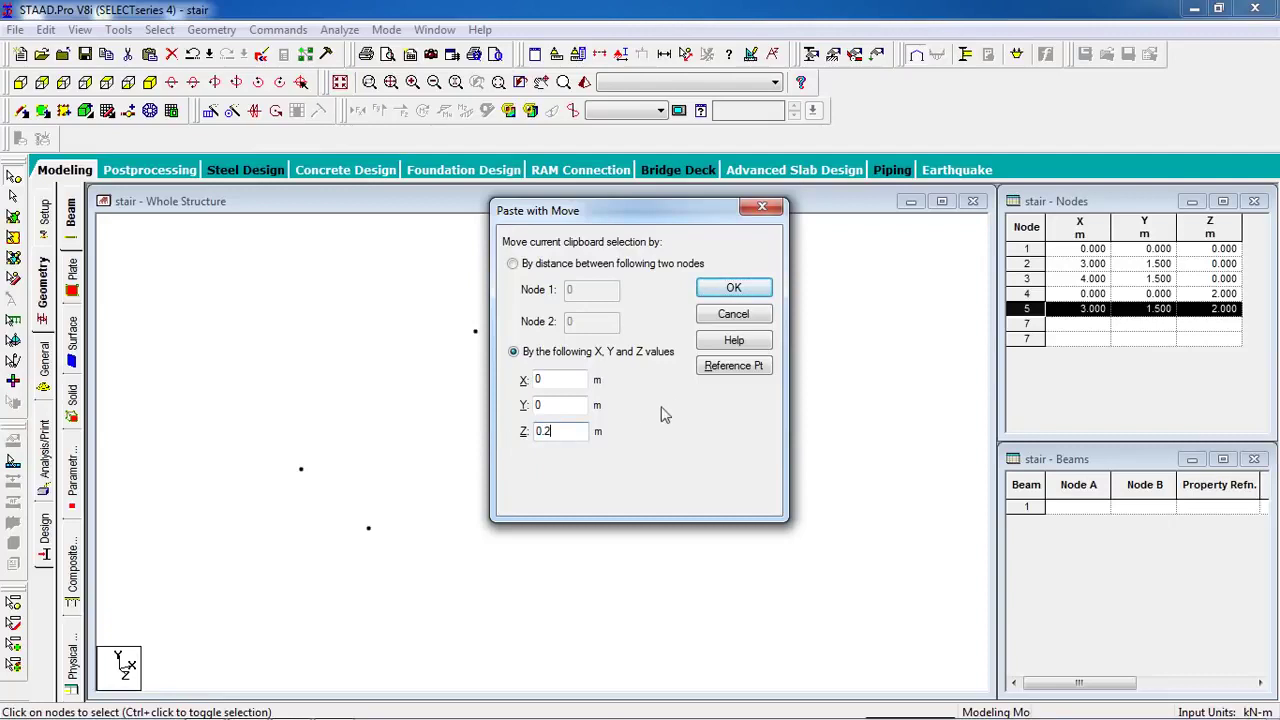
pyautogui.click(733, 288)
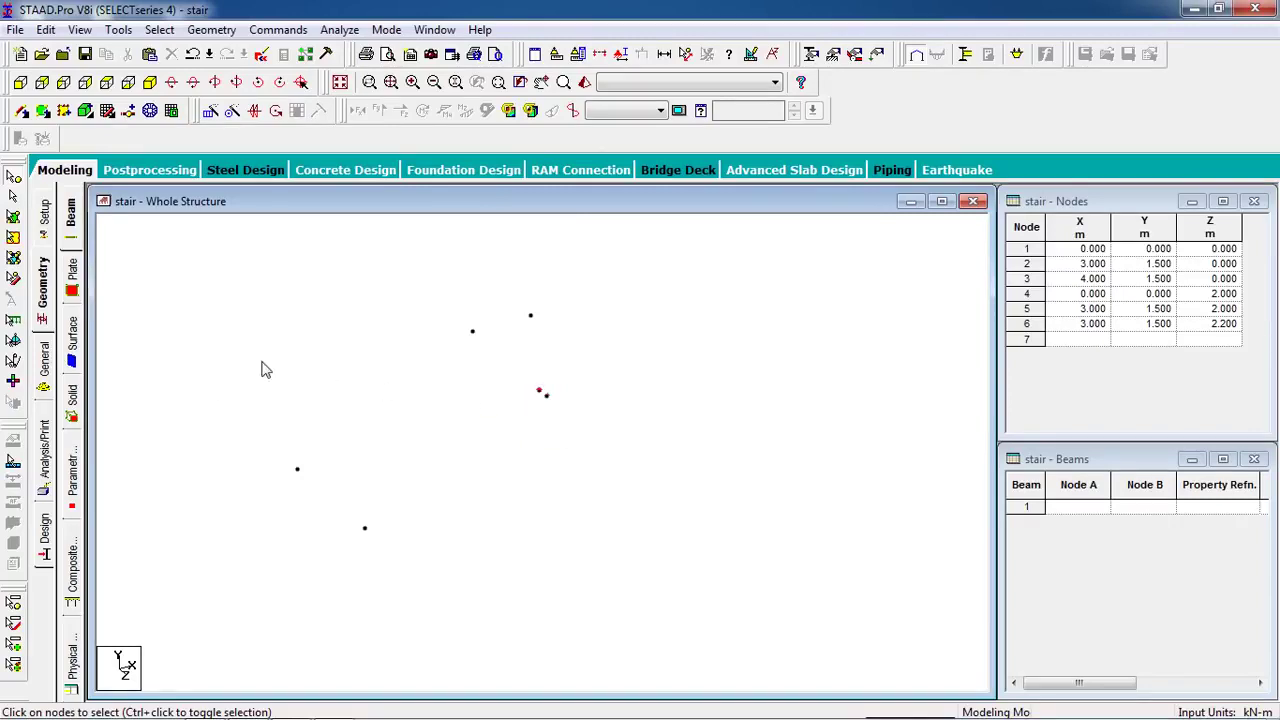
# Copy the node at X 3 m, Y 1.5 m, Z 2.2 m and paste it offset 2 m along Z.
pyautogui.click(546, 395)
pyautogui.click(577, 462)
pyautogui.click(547, 396)
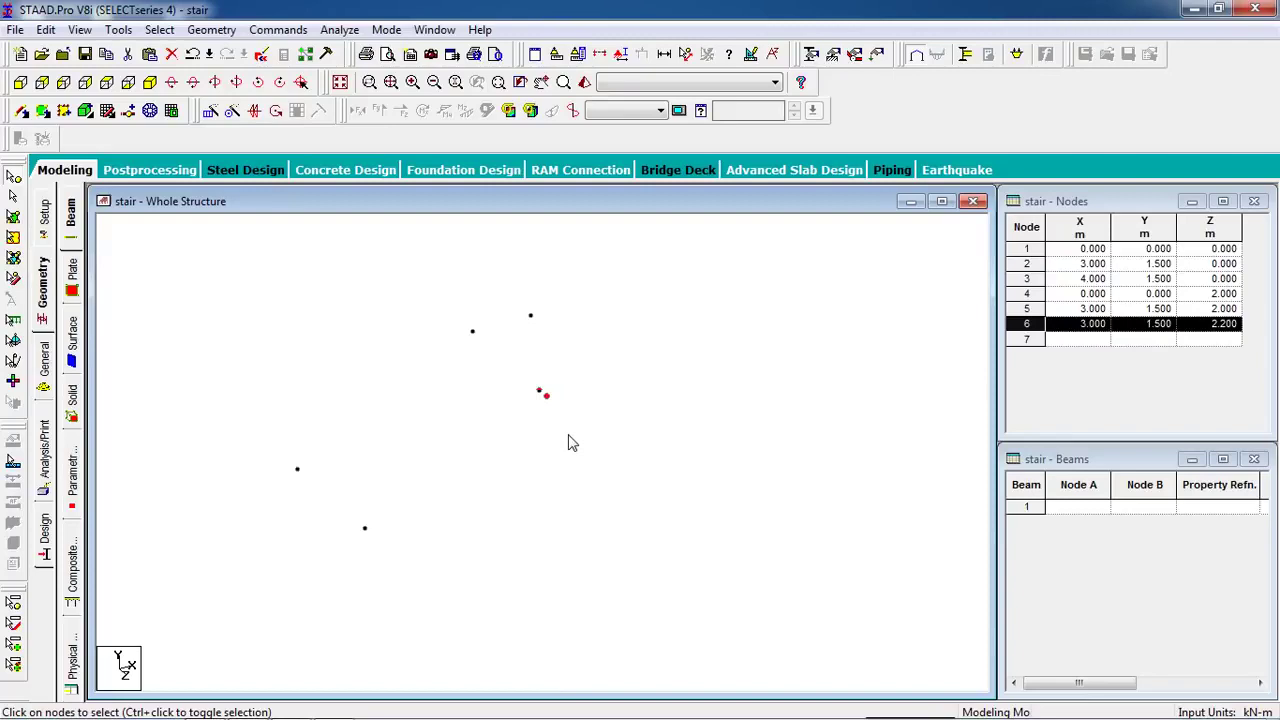
pyautogui.hotkey('ctrl', 'v')
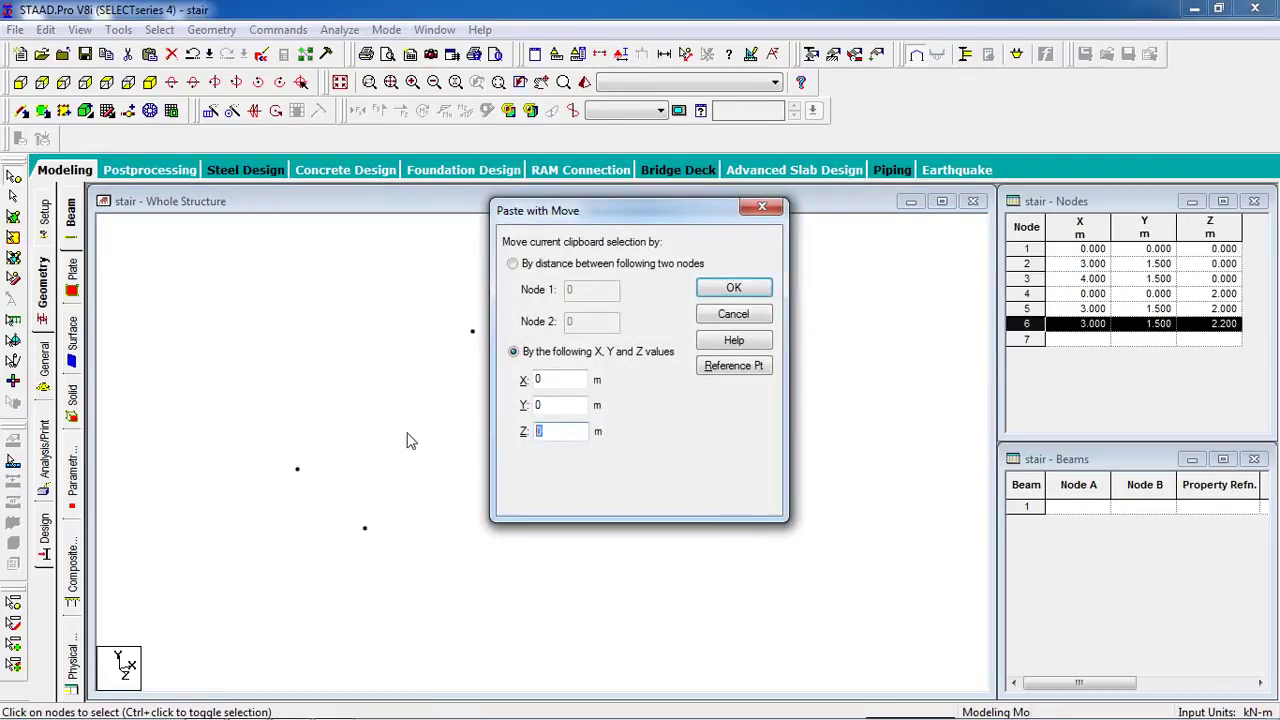
pyautogui.click(734, 288)
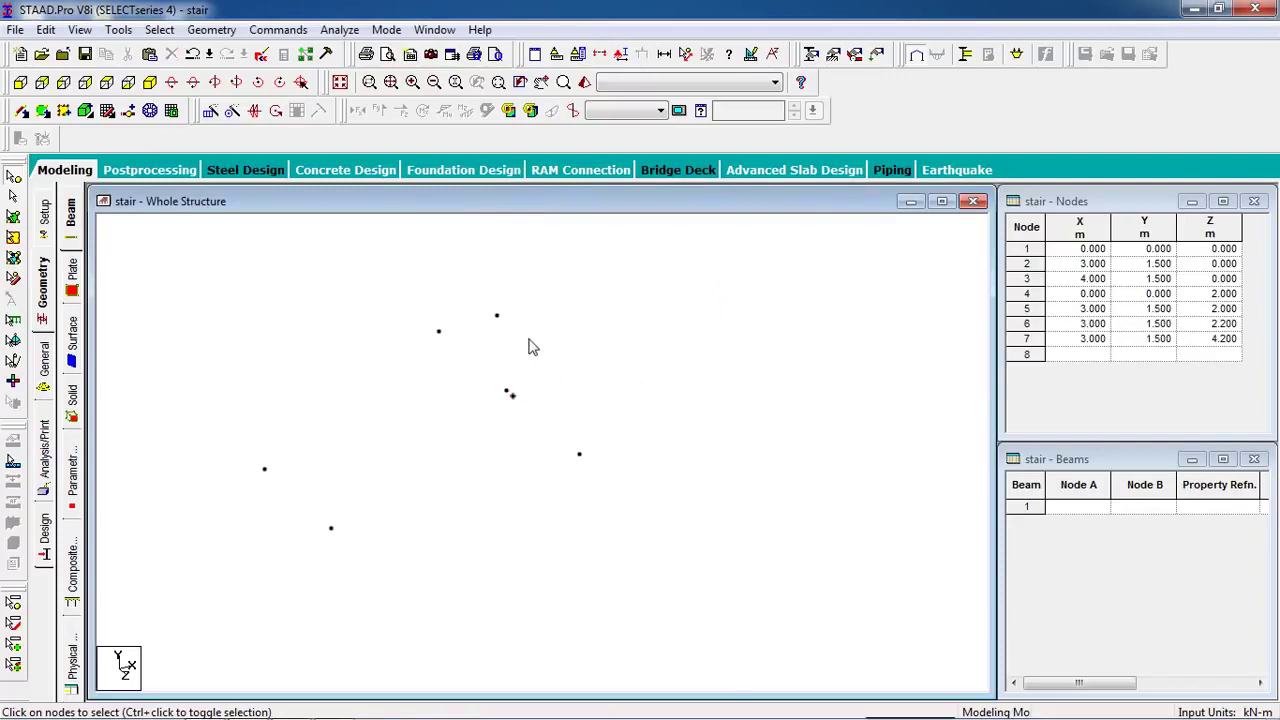
# Copy the node at X 3 m, Y 1.5 m, Z 4.2 m and paste it offset 1 m along X.
pyautogui.click(579, 454)
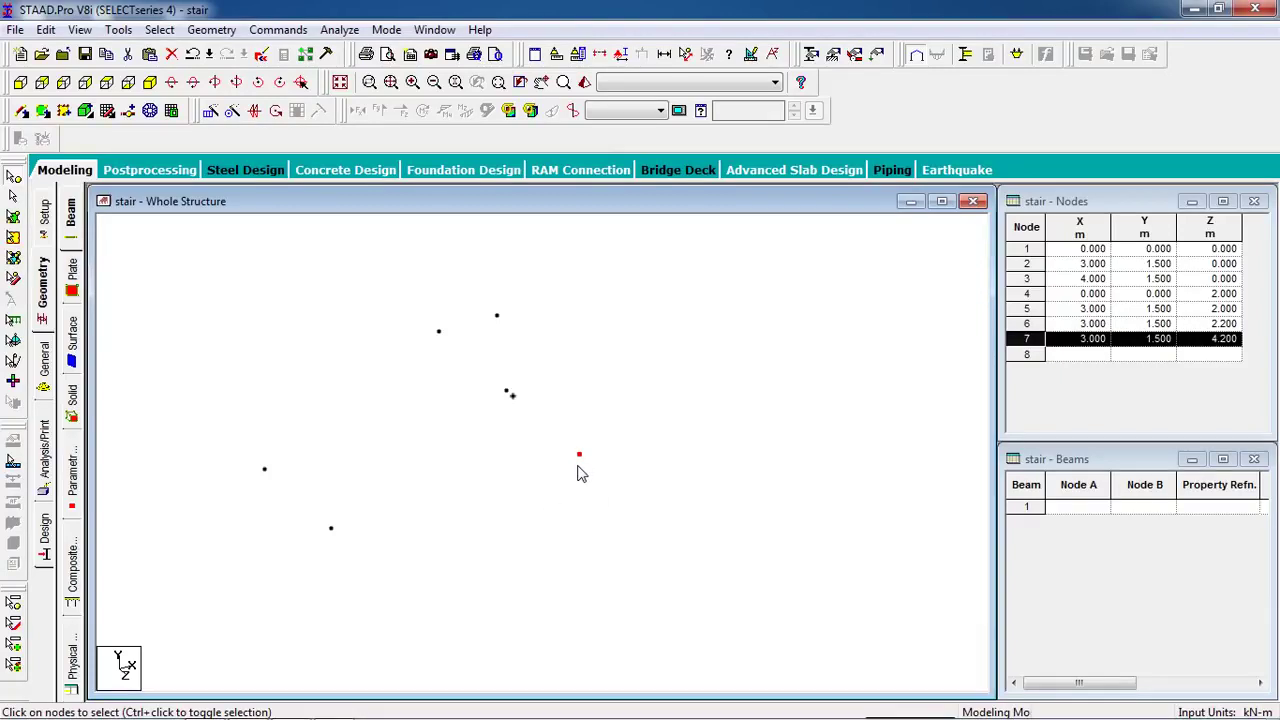
pyautogui.hotkey('ctrl', 'v')
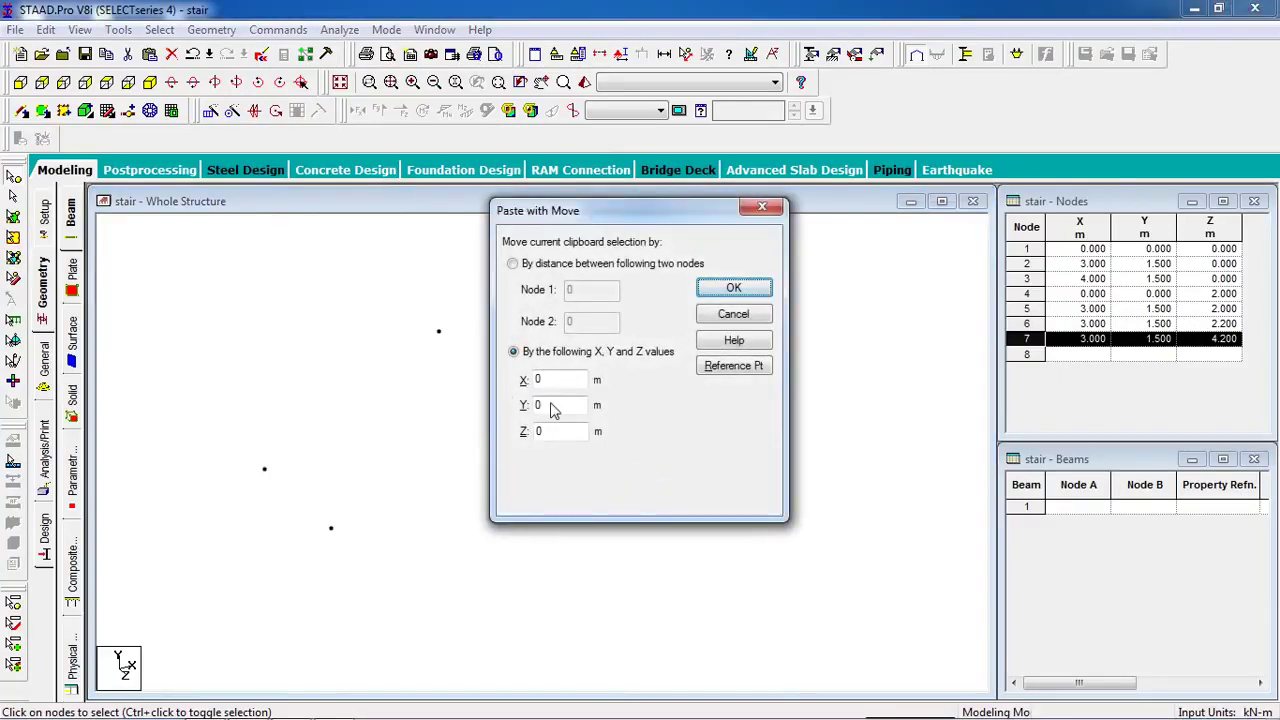
pyautogui.doubleClick(555, 388)
pyautogui.write('1')
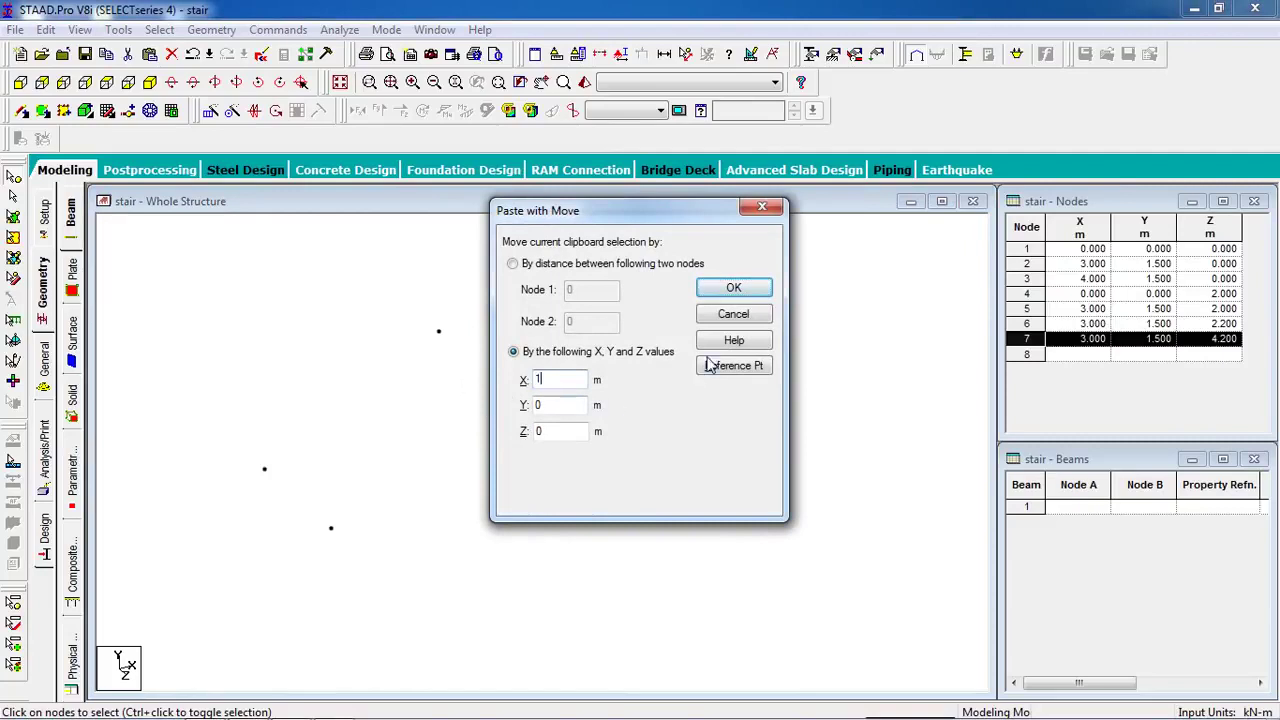
pyautogui.click(733, 288)
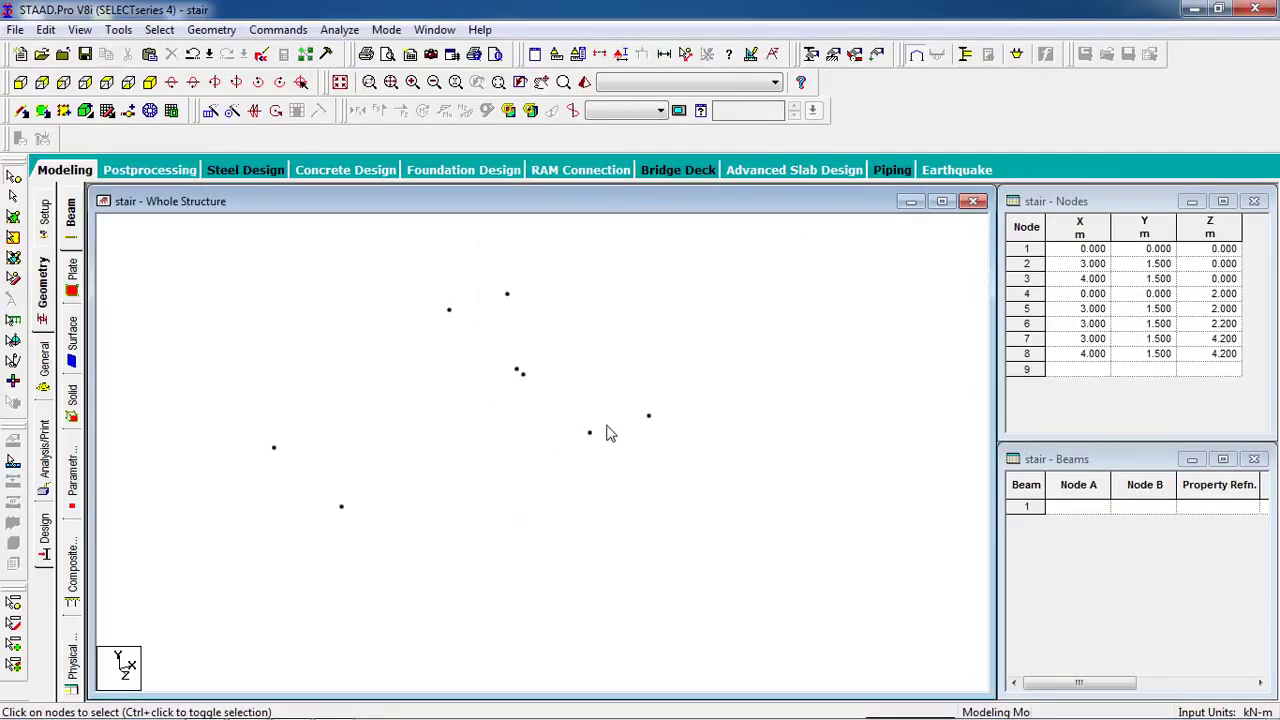
# Copy the nodes at X 3 m, Z 2.2 m and X 3 m, Z 4.2 m, and paste them offset -3 m along X.
pyautogui.click(590, 432)
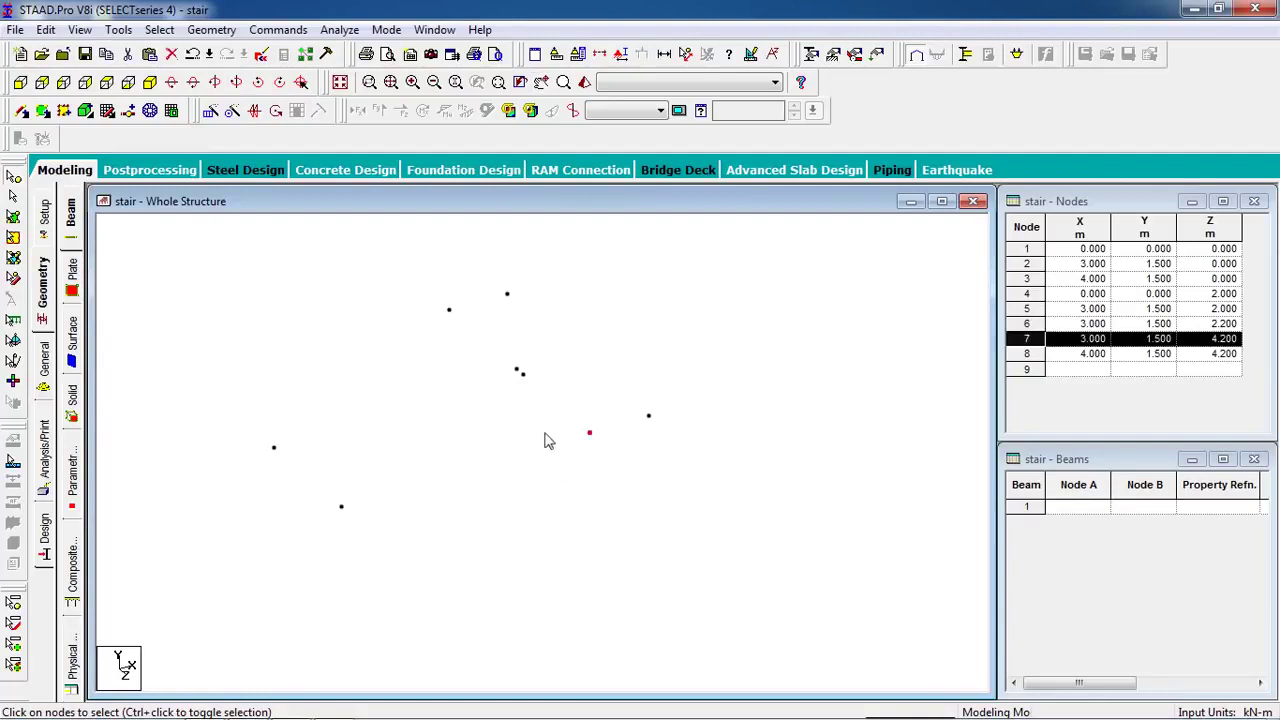
pyautogui.keyDown('ctrl'); pyautogui.click(523, 375); pyautogui.keyUp('ctrl')
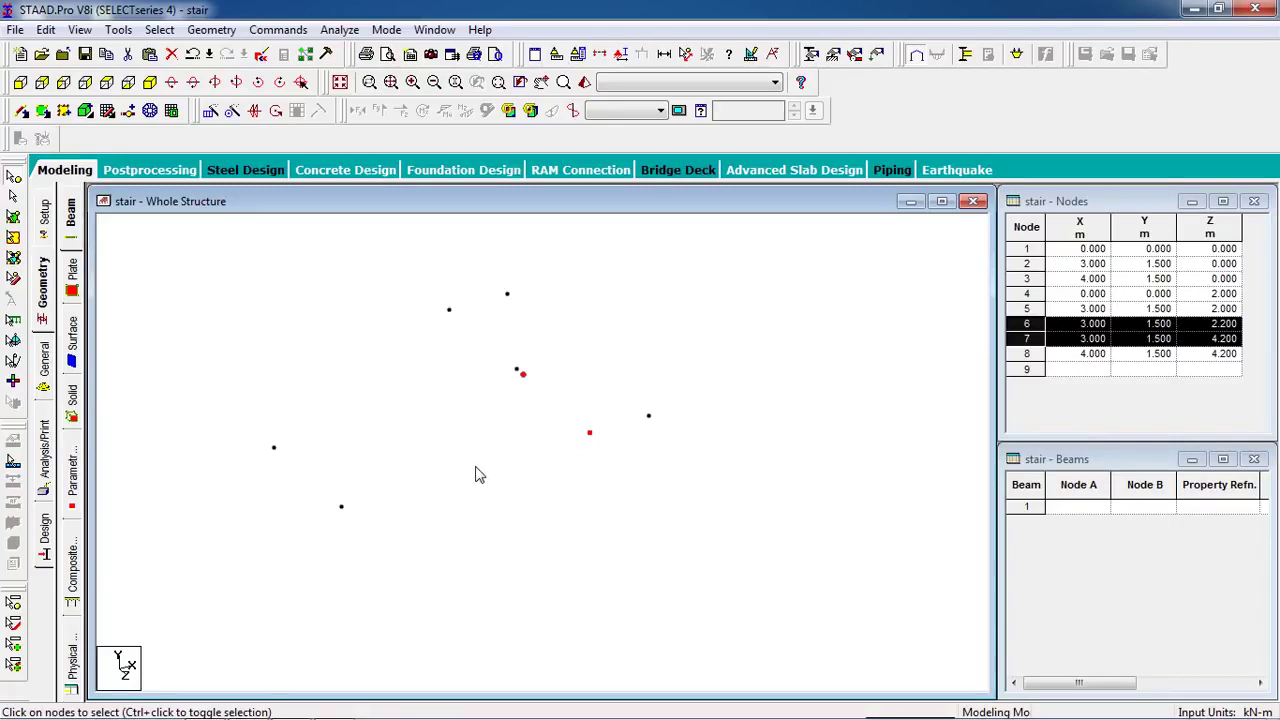
pyautogui.hotkey('ctrl', 'v')
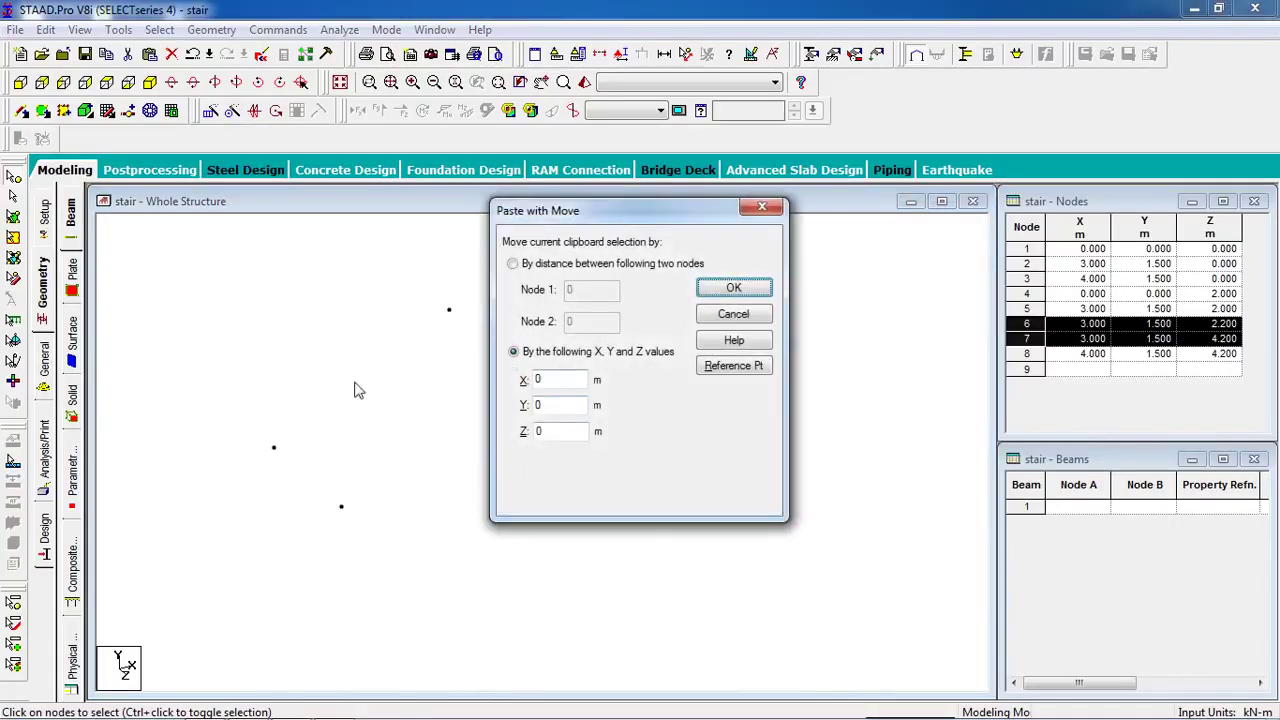
pyautogui.doubleClick(549, 384)
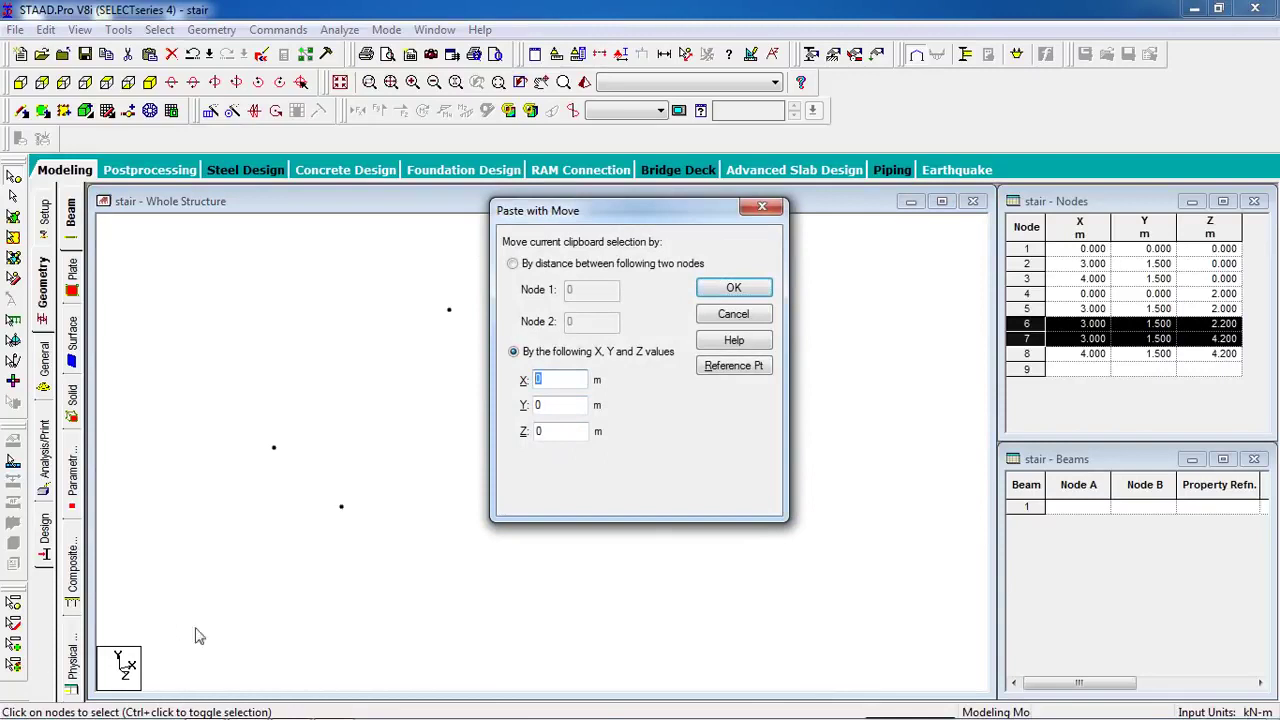
pyautogui.write('-3')
pyautogui.click(736, 289)
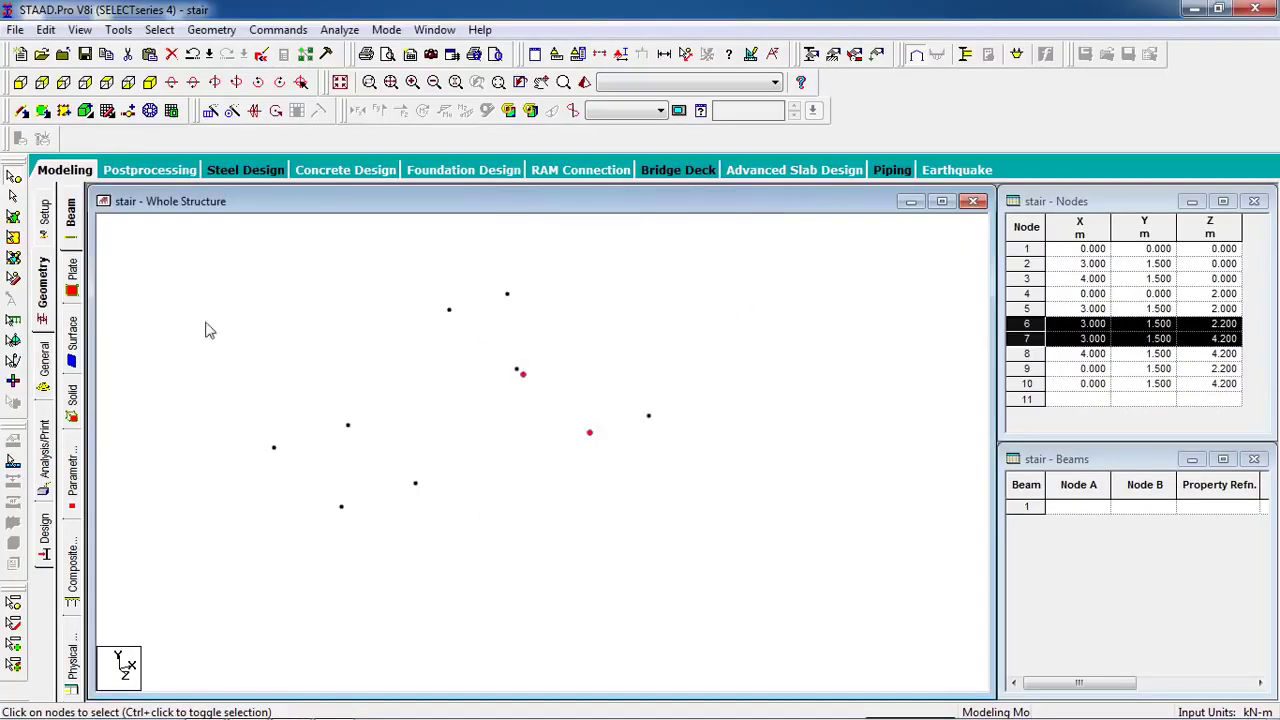
# Copy the two nodes at X 0 m, Y 1.5 m and delete the originals, declining the auto save.
pyautogui.click(19, 86)
pyautogui.moveTo(357, 392); pyautogui.dragTo(212, 482)
pyautogui.click(150, 86)
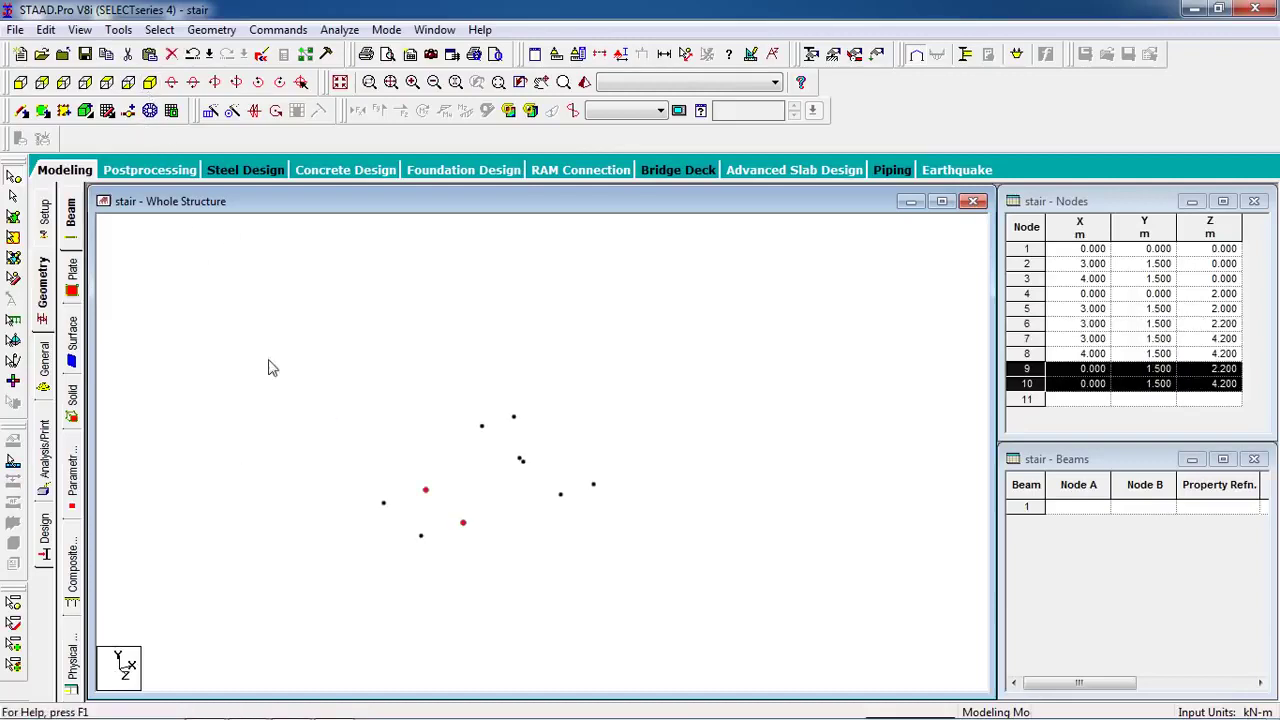
pyautogui.click(20, 82)
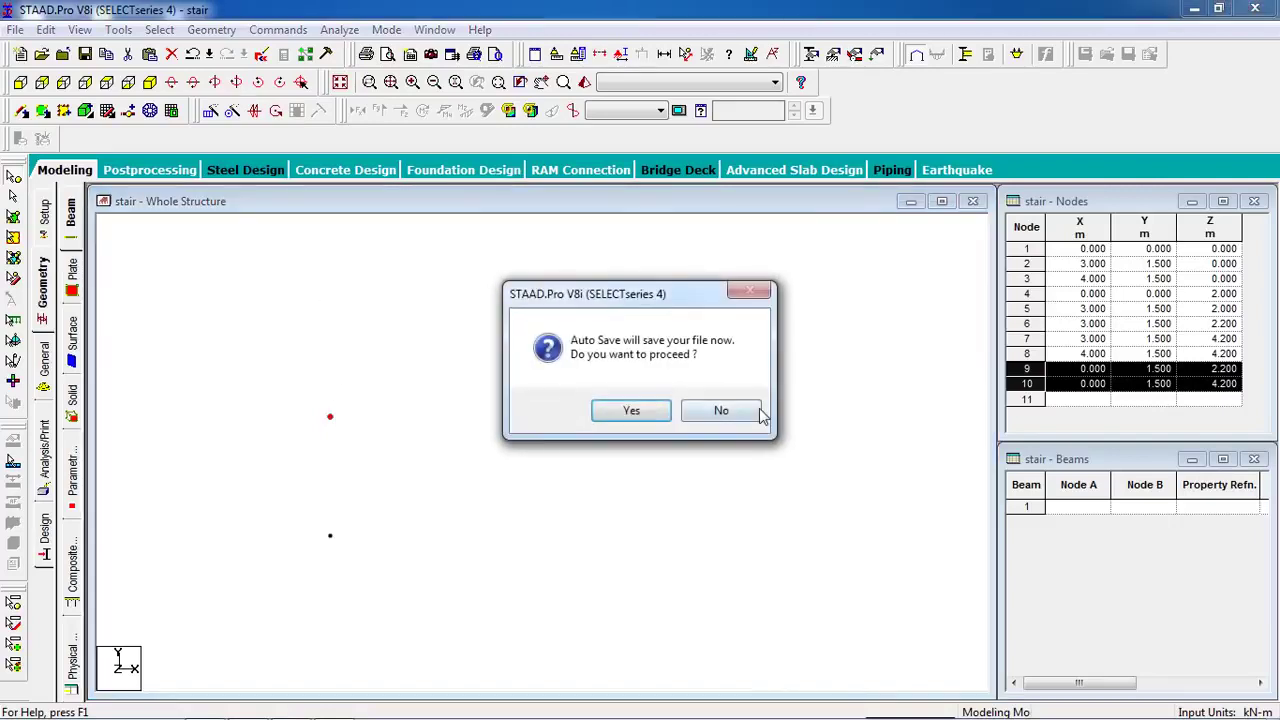
pyautogui.click(756, 411)
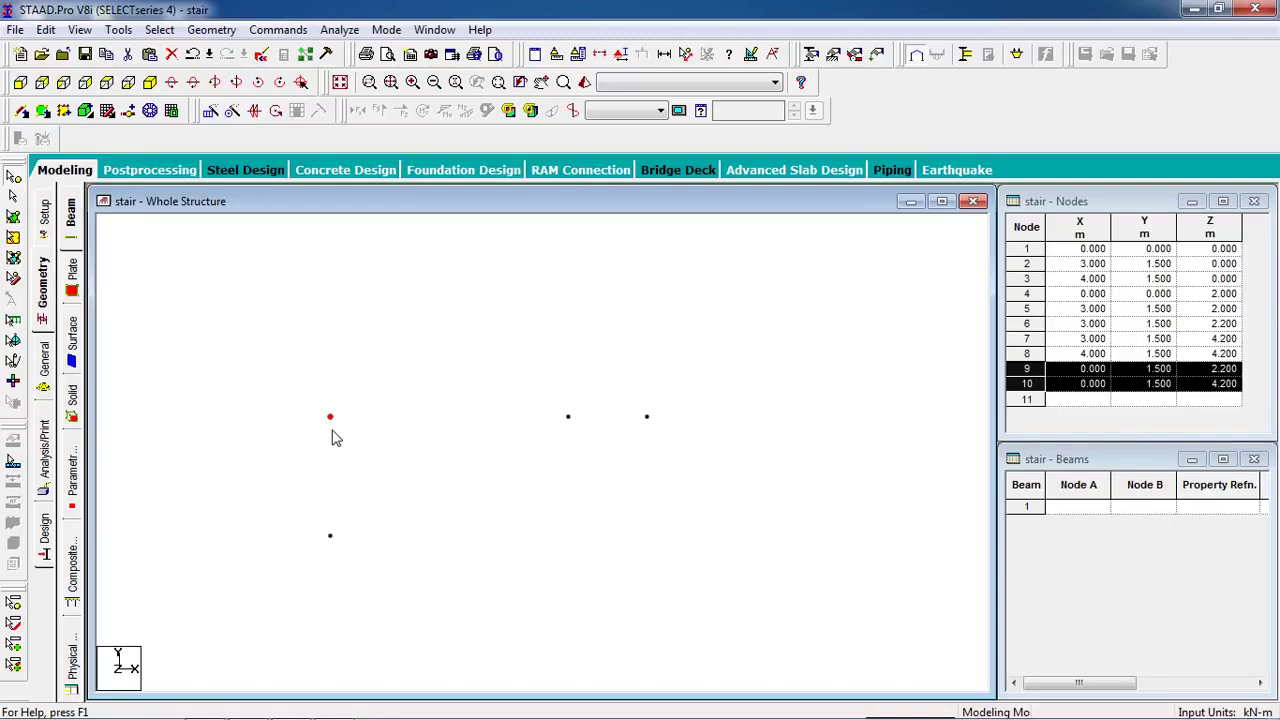
pyautogui.press('Delete')
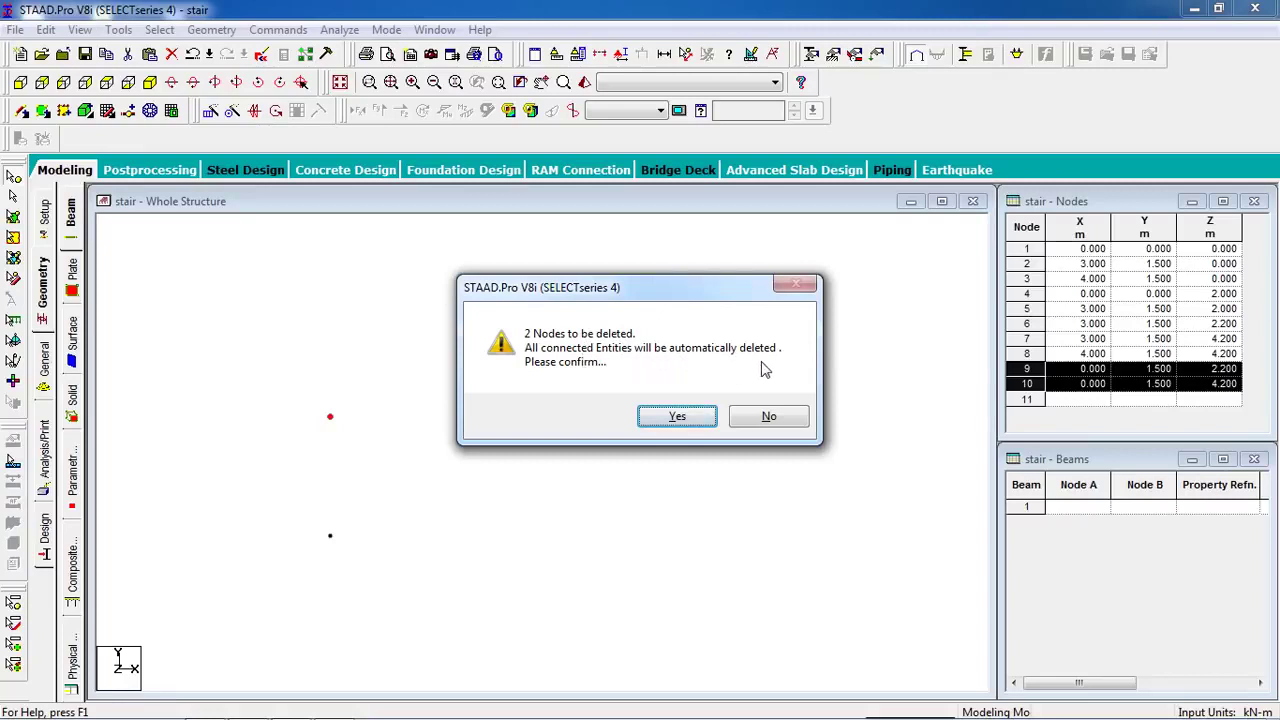
pyautogui.click(657, 415)
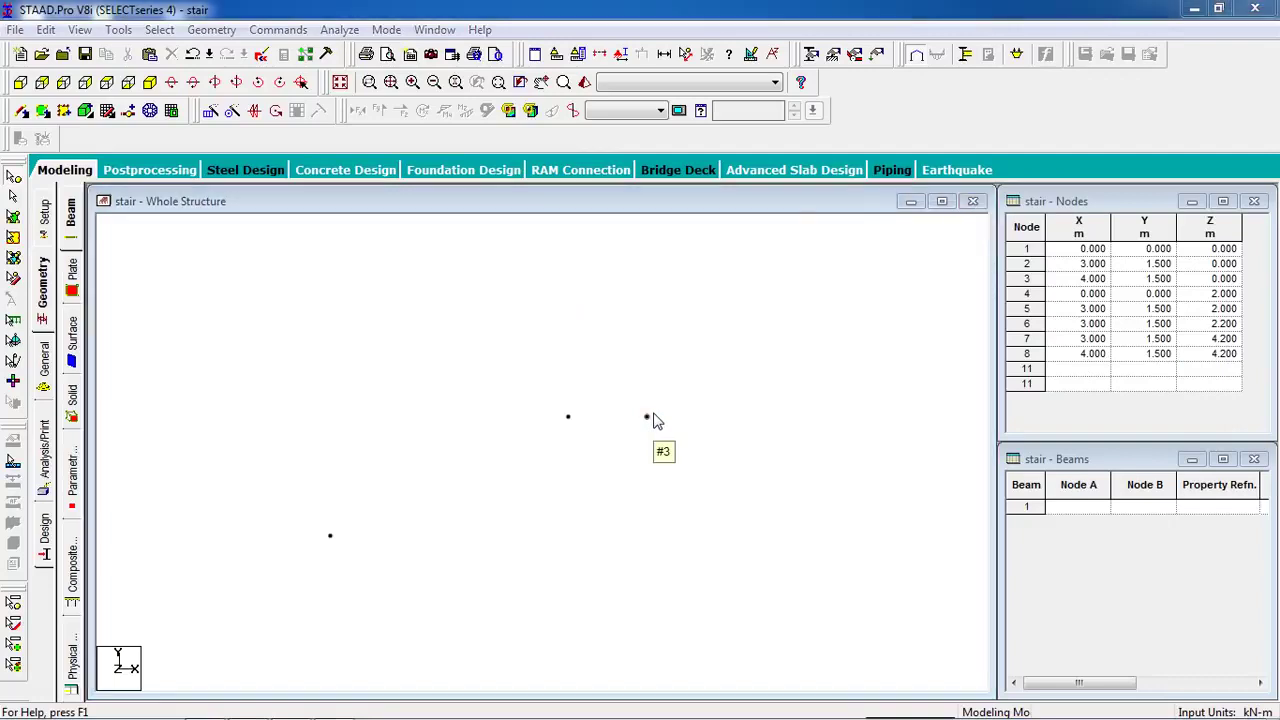
# Paste the two copied nodes offset 1.5 m along Y for the top of the upper flight.
pyautogui.hotkey('ctrl', 'v')
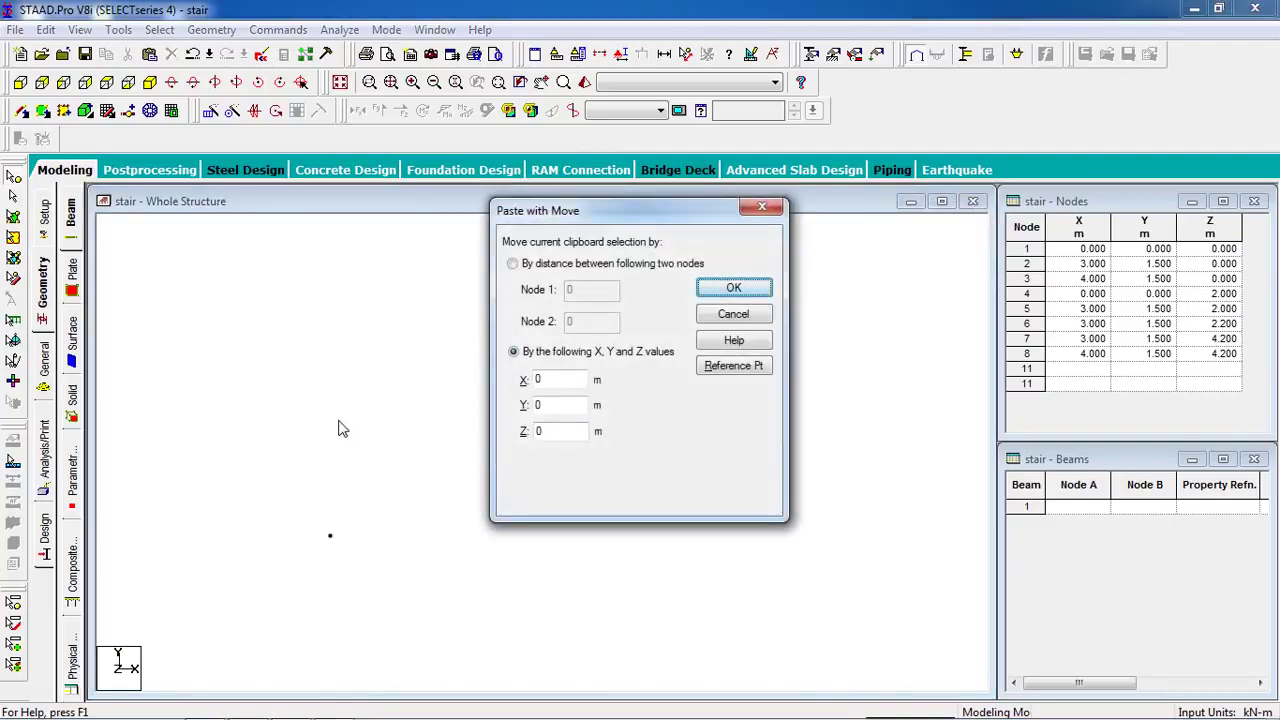
pyautogui.doubleClick(553, 406)
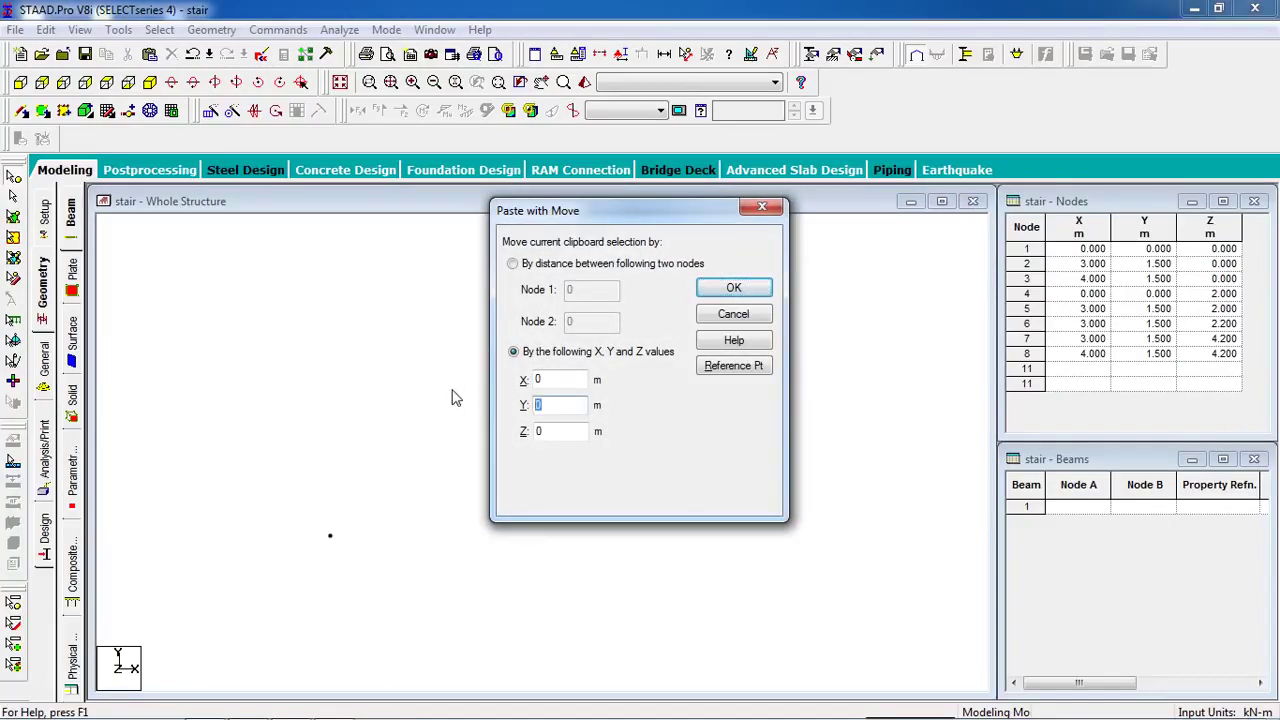
pyautogui.write('1.5')
pyautogui.click(733, 288)
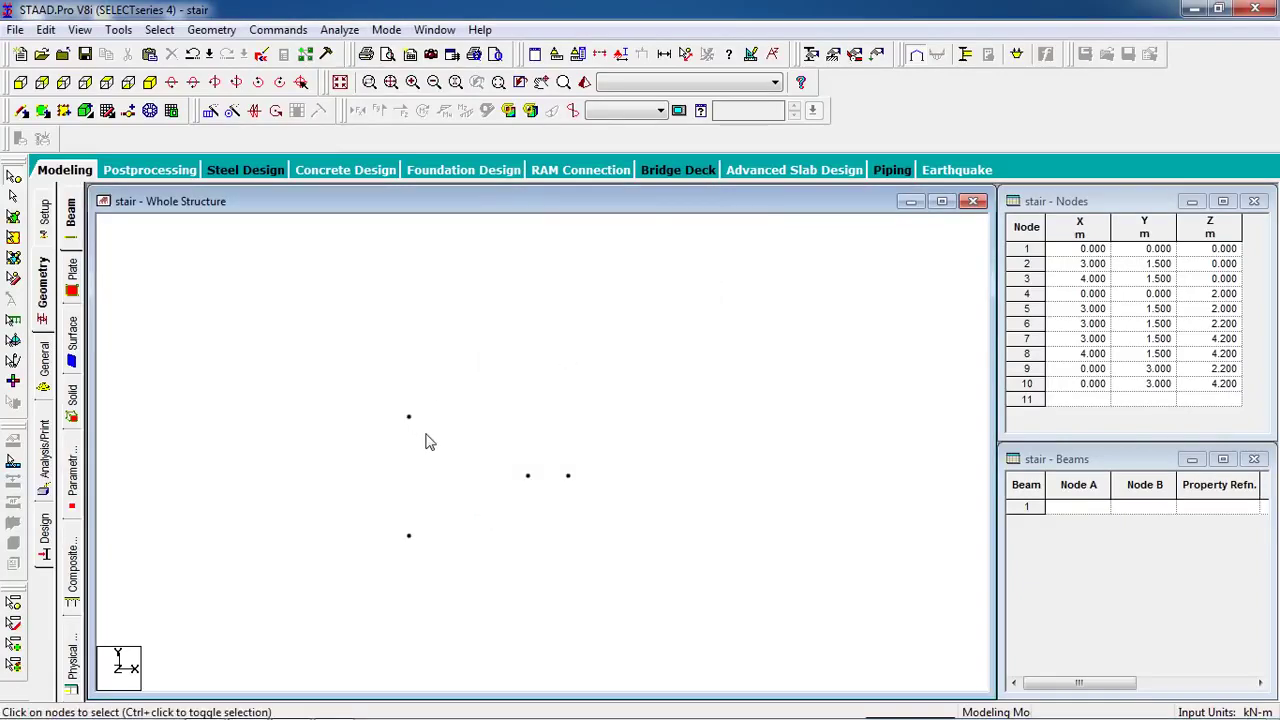
# Create a four-noded landing plate at Y 1.5 m through the corner nodes at X 3 m and 4 m, Z 0 and 4.2 m.
pyautogui.scroll(2, 500, 531)
pyautogui.click(152, 84)
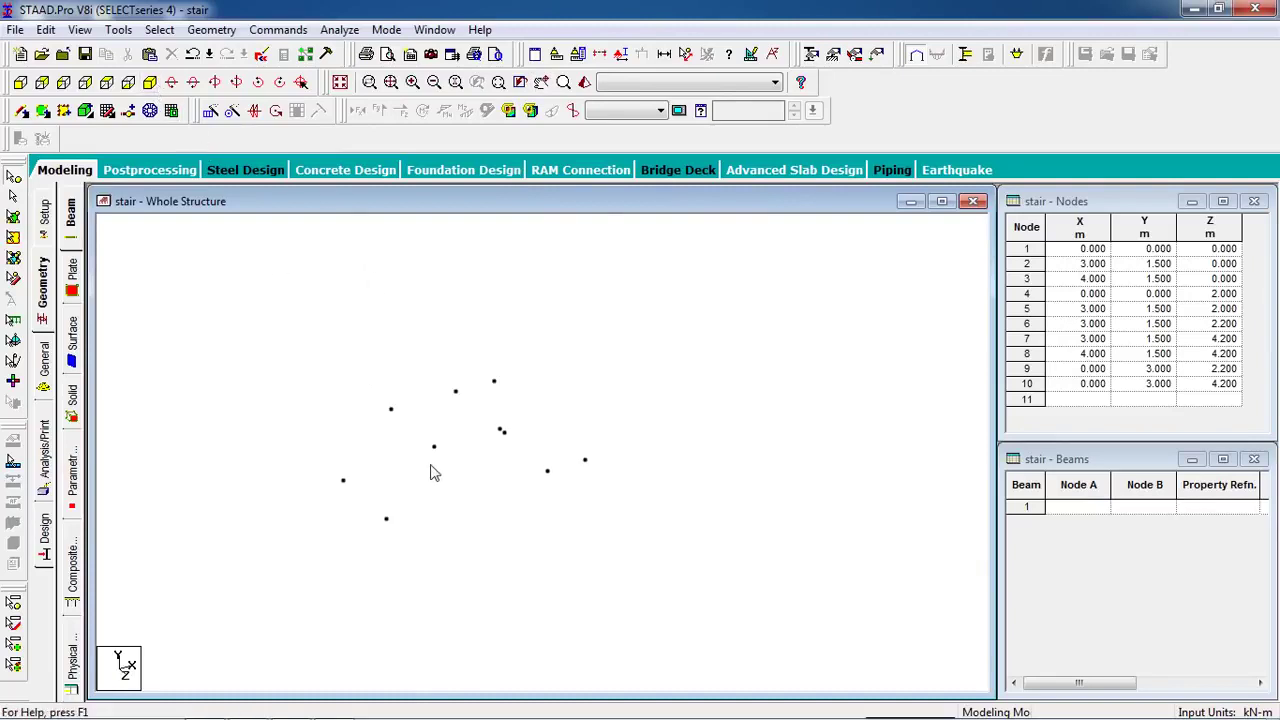
pyautogui.click(108, 86)
pyautogui.click(149, 84)
pyautogui.moveTo(520, 551); pyautogui.dragTo(496, 514, button='middle')
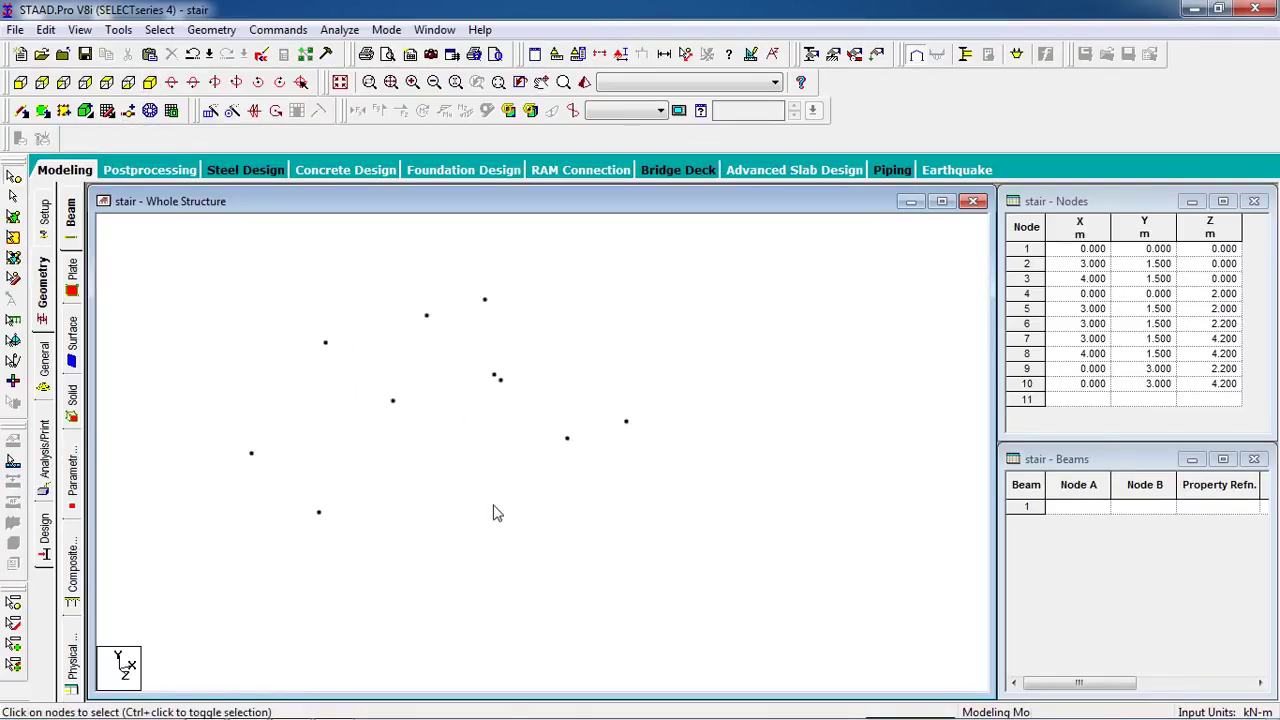
pyautogui.click(13, 237)
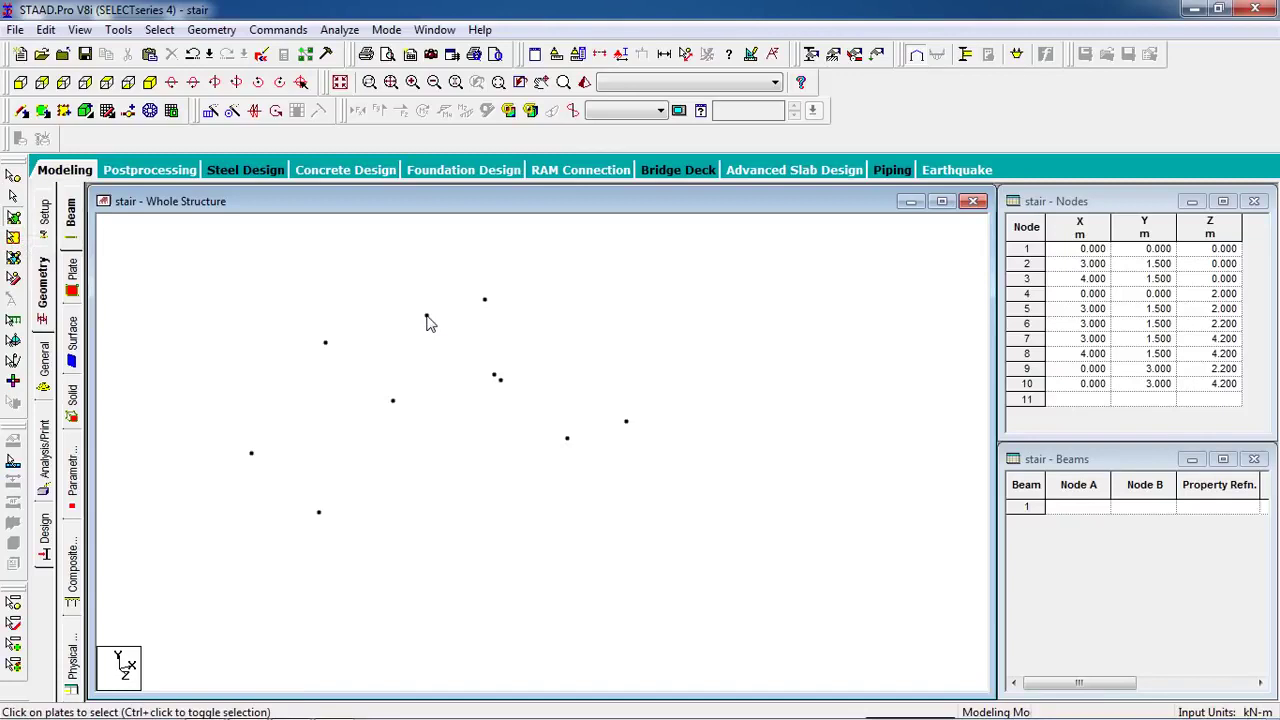
pyautogui.click(44, 111)
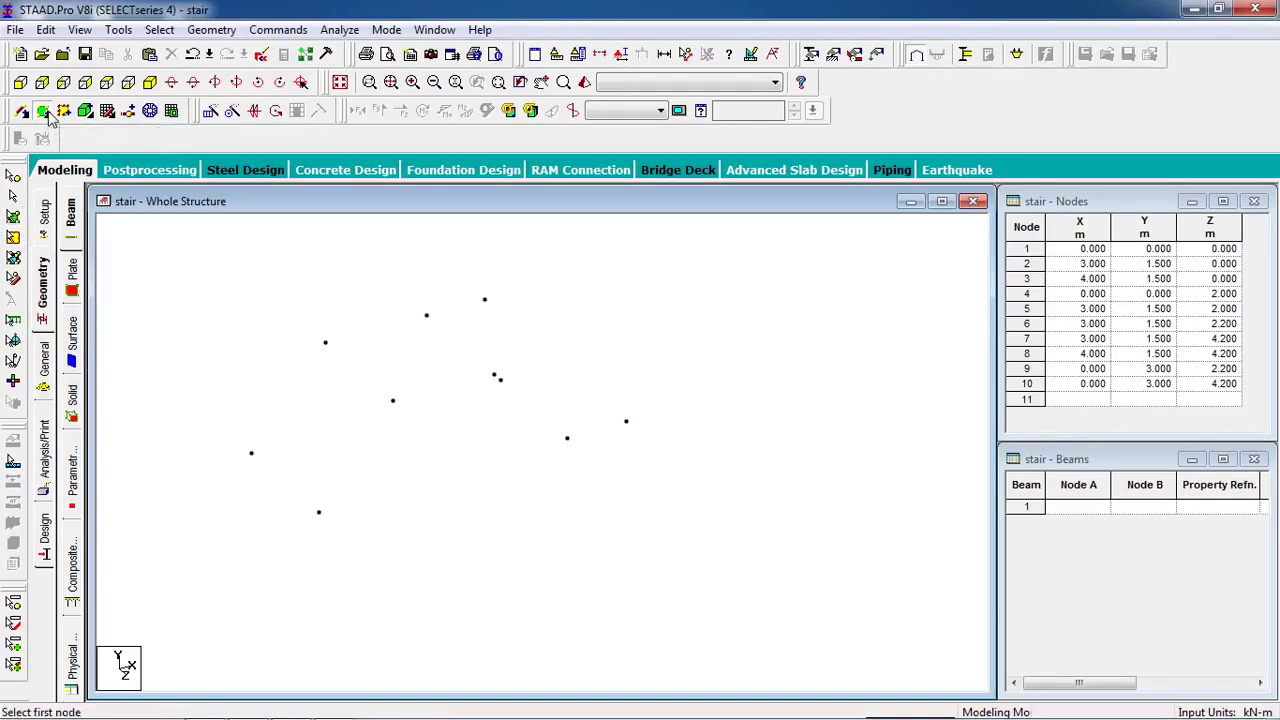
pyautogui.click(428, 317)
pyautogui.click(484, 300)
pyautogui.click(626, 421)
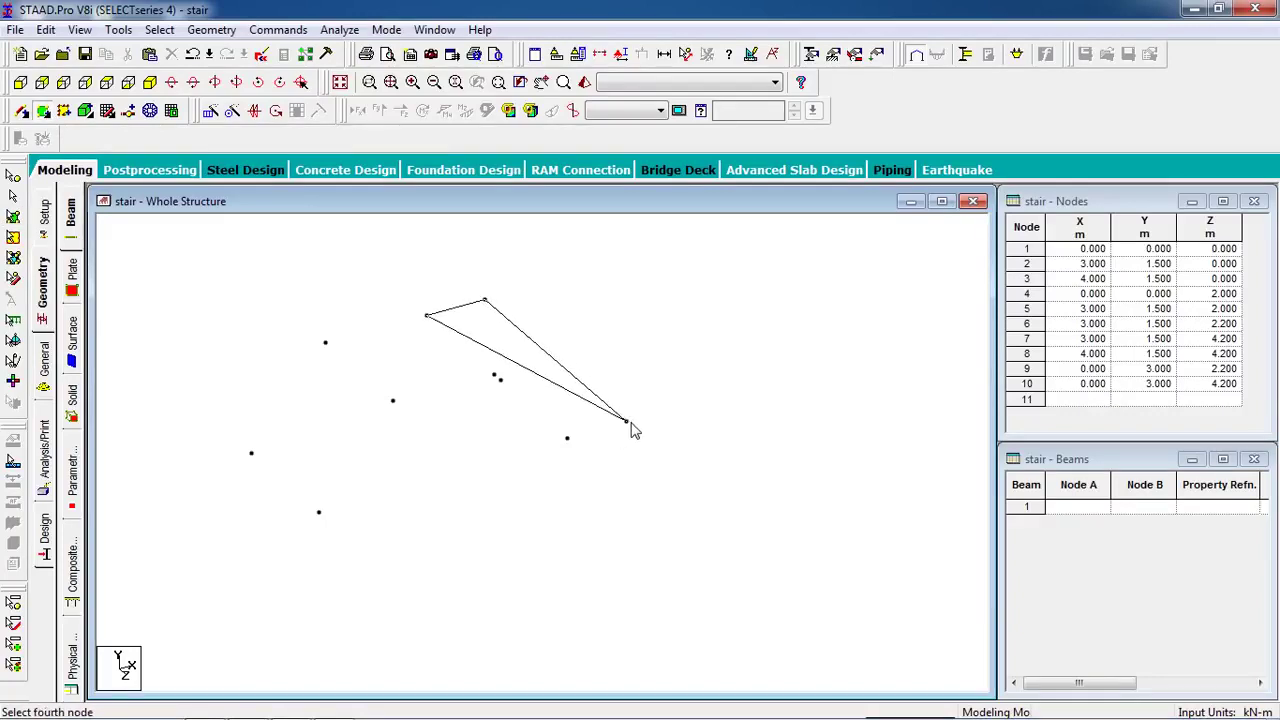
pyautogui.click(568, 439)
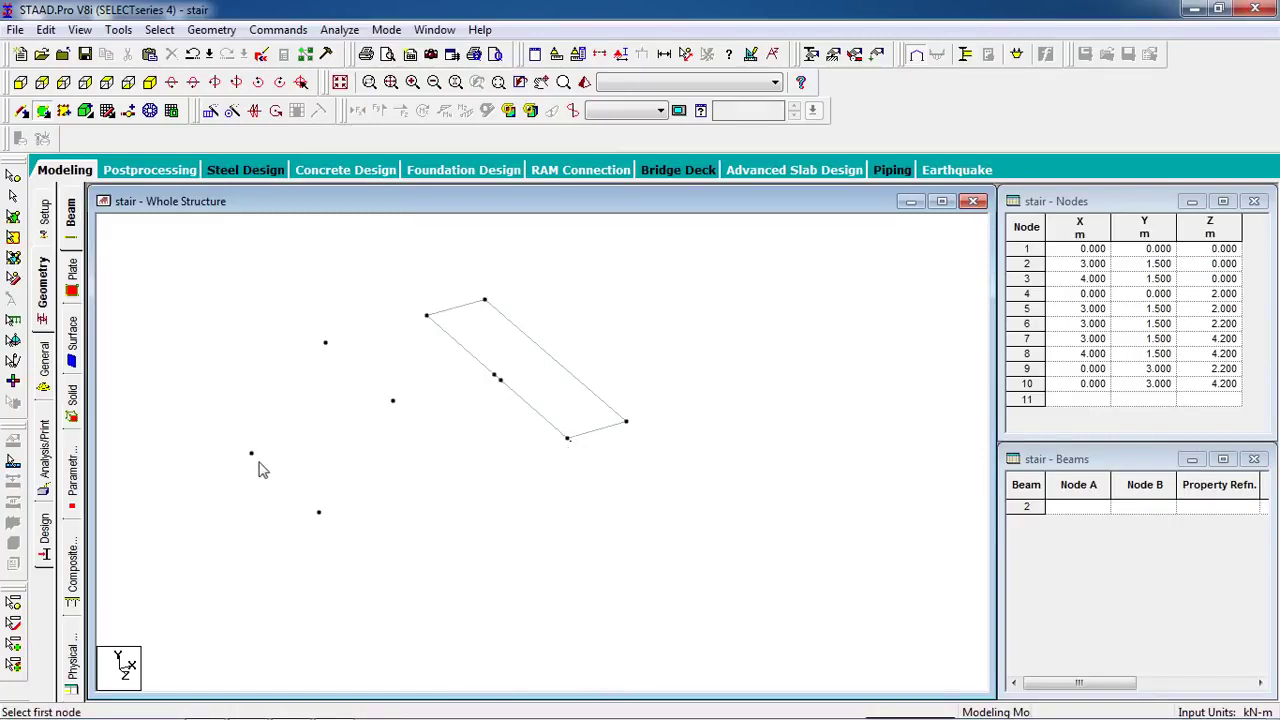
# Create the lower flight as a four-noded plate from X 0 m, Y 0 m to X 3 m, Y 1.5 m, between Z 0 and 2 m.
pyautogui.click(107, 82)
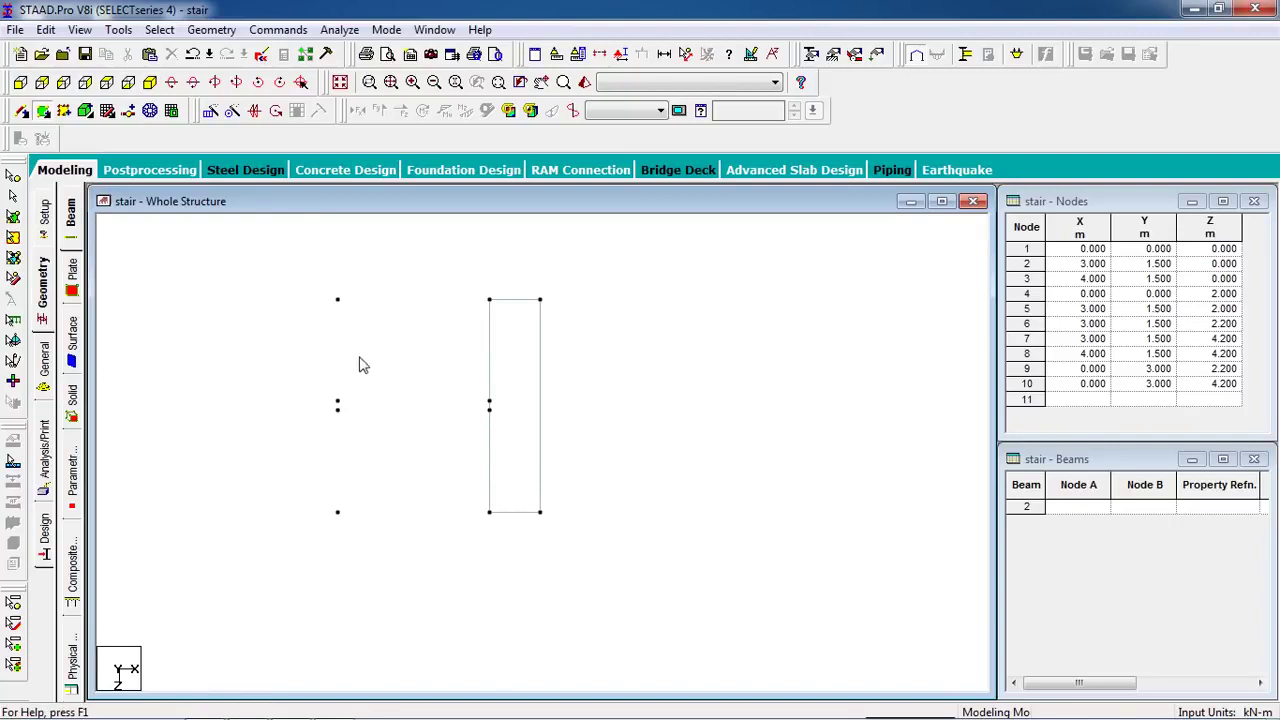
pyautogui.click(152, 85)
pyautogui.click(251, 453)
pyautogui.click(426, 316)
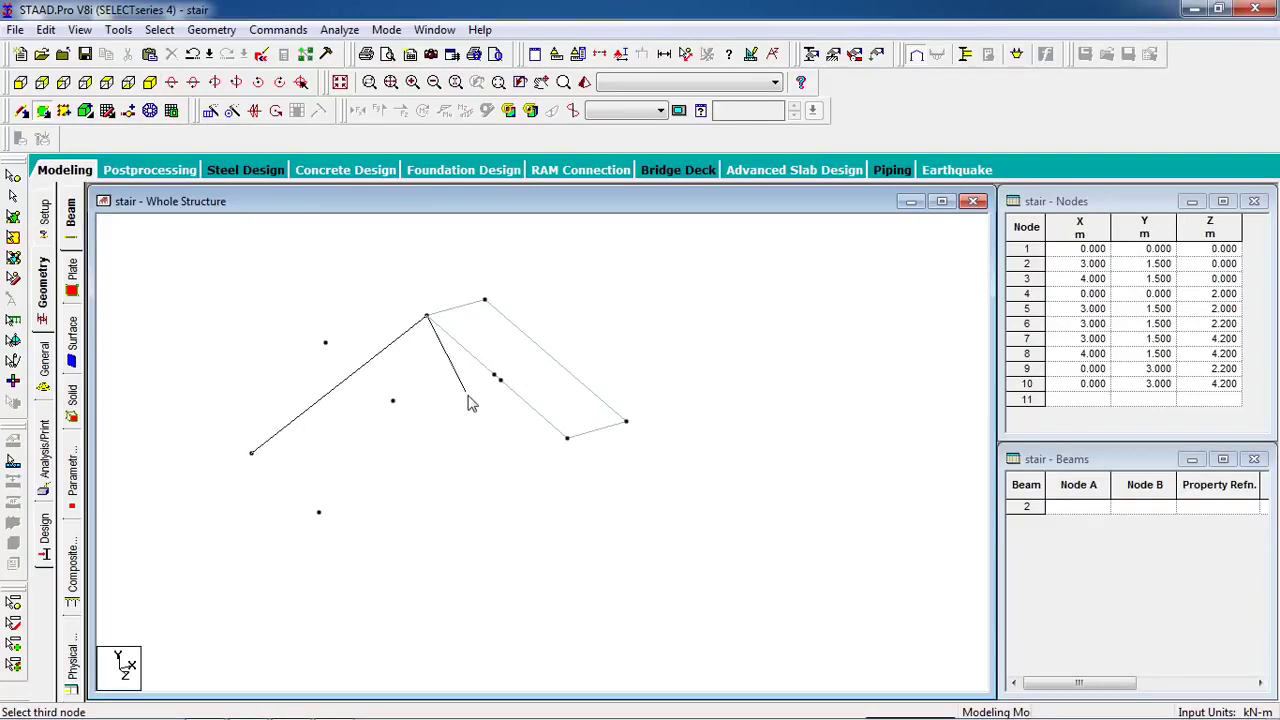
pyautogui.click(494, 375)
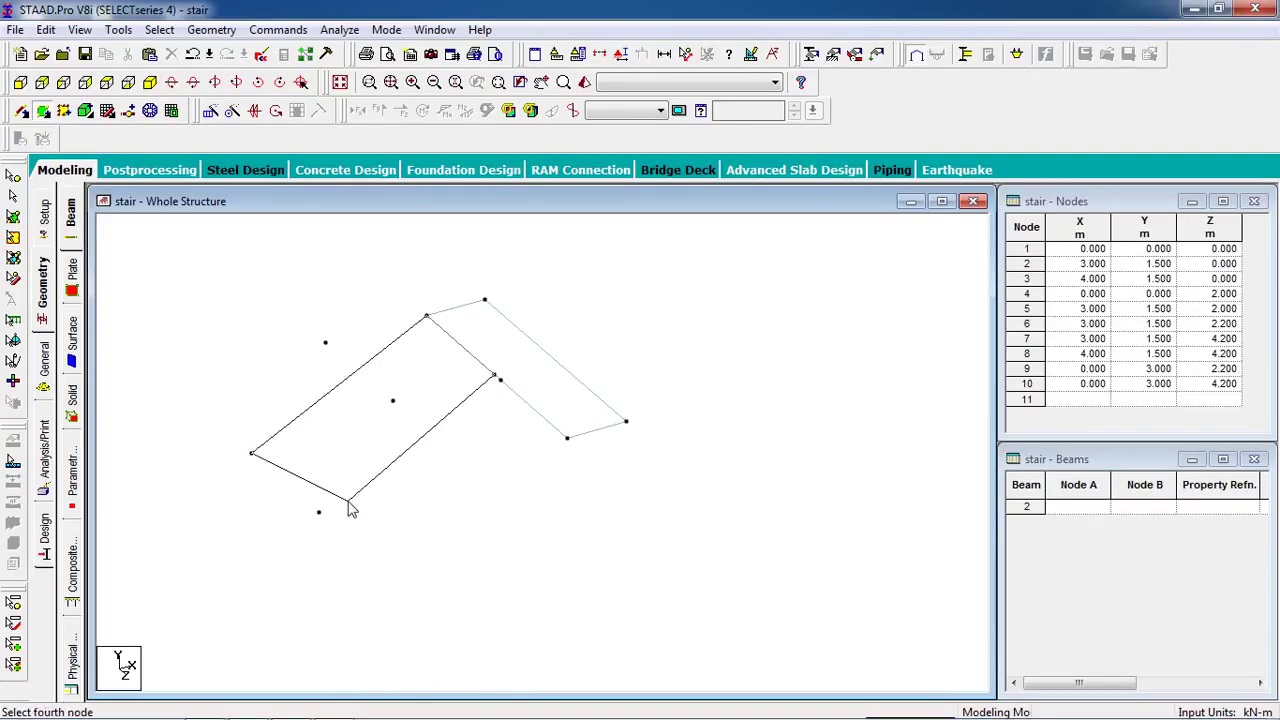
pyautogui.click(319, 513)
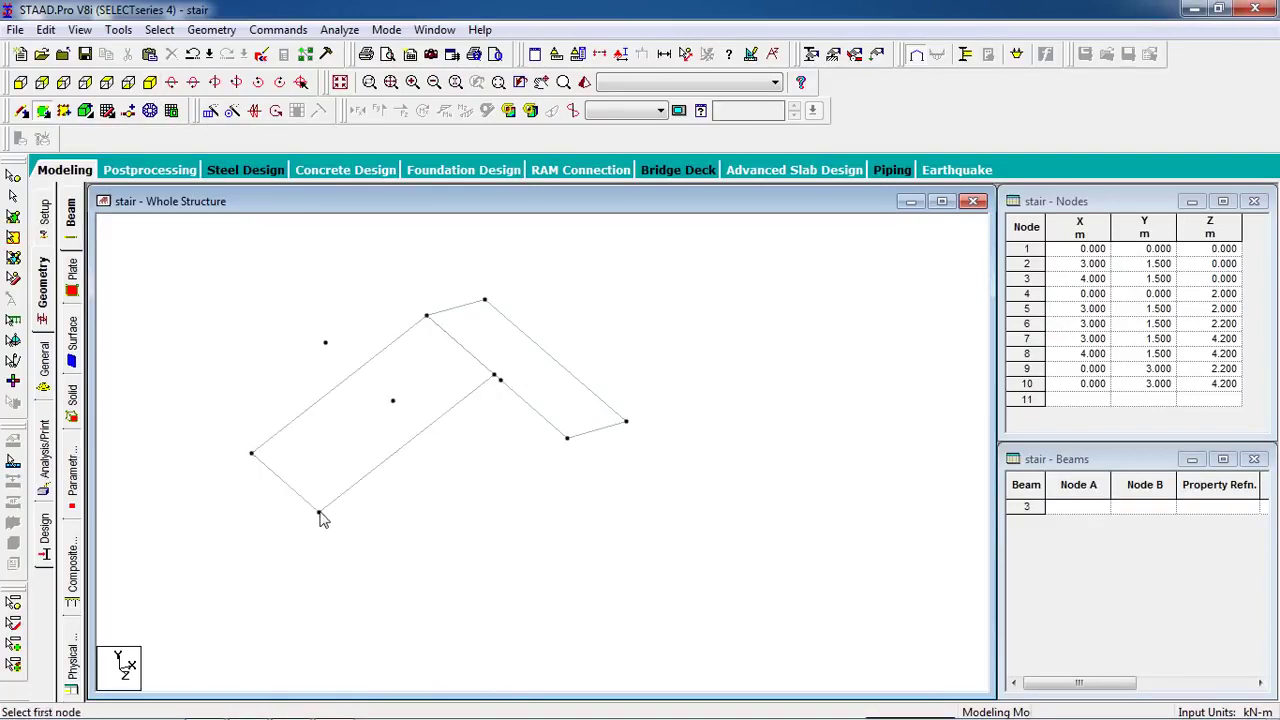
# Create the upper flight as a four-noded plate from X 3 m, Y 1.5 m to X 0 m, Y 3 m, between Z 2.2 and 4.2 m.
pyautogui.click(500, 380)
pyautogui.click(325, 343)
pyautogui.click(394, 402)
pyautogui.click(568, 439)
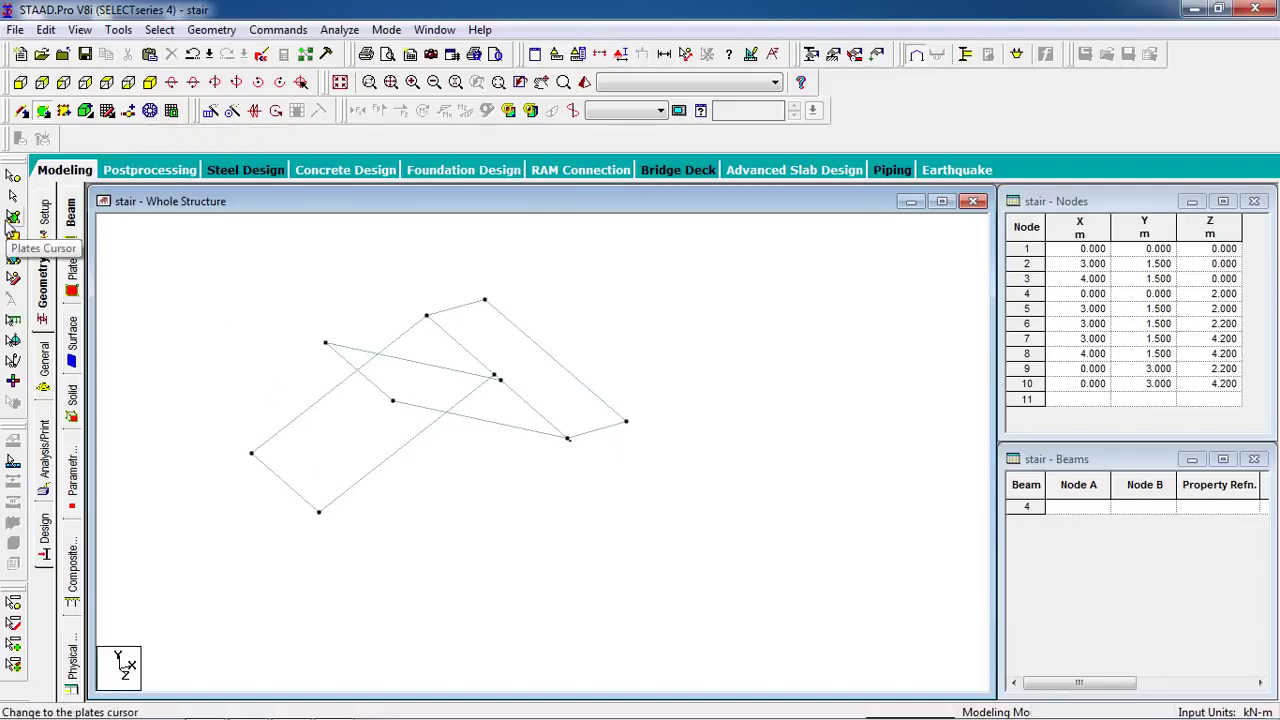
# Mesh the lower flight plate with quadrilateral meshing, using quadrilateral elements and 10 divisions per side.
pyautogui.click(13, 218)
pyautogui.click(349, 447)
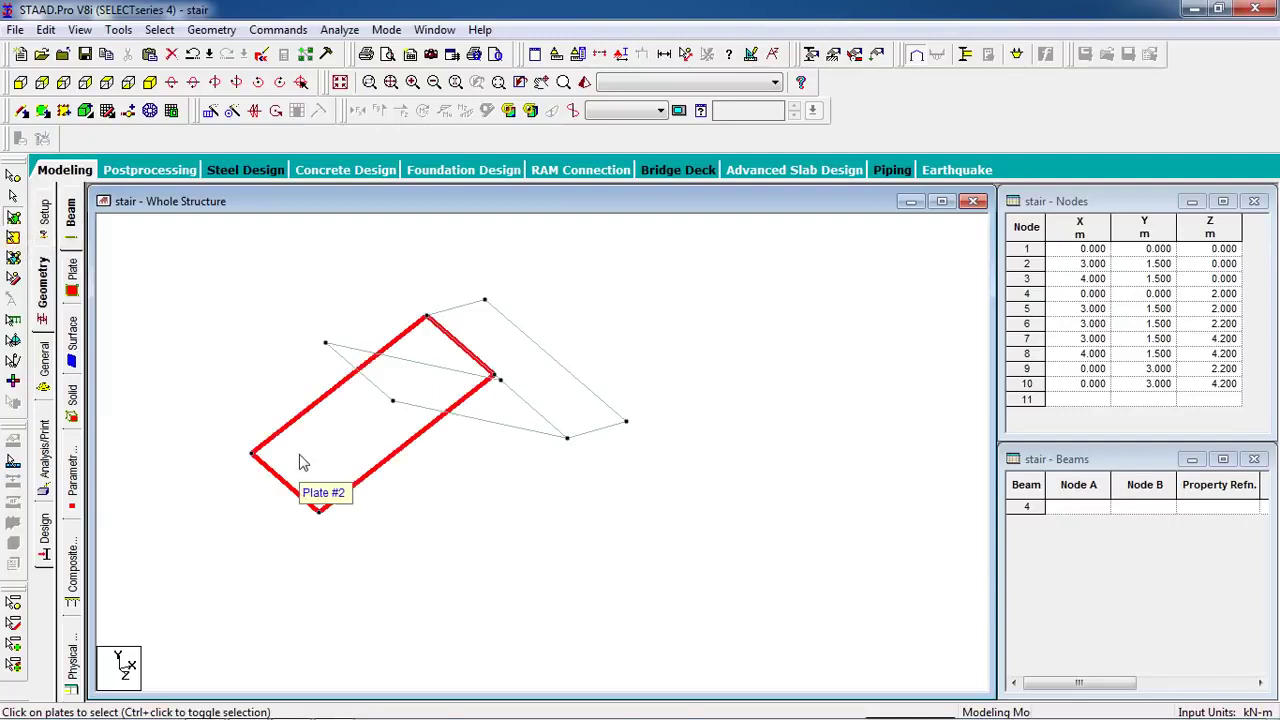
pyautogui.rightClick(303, 462)
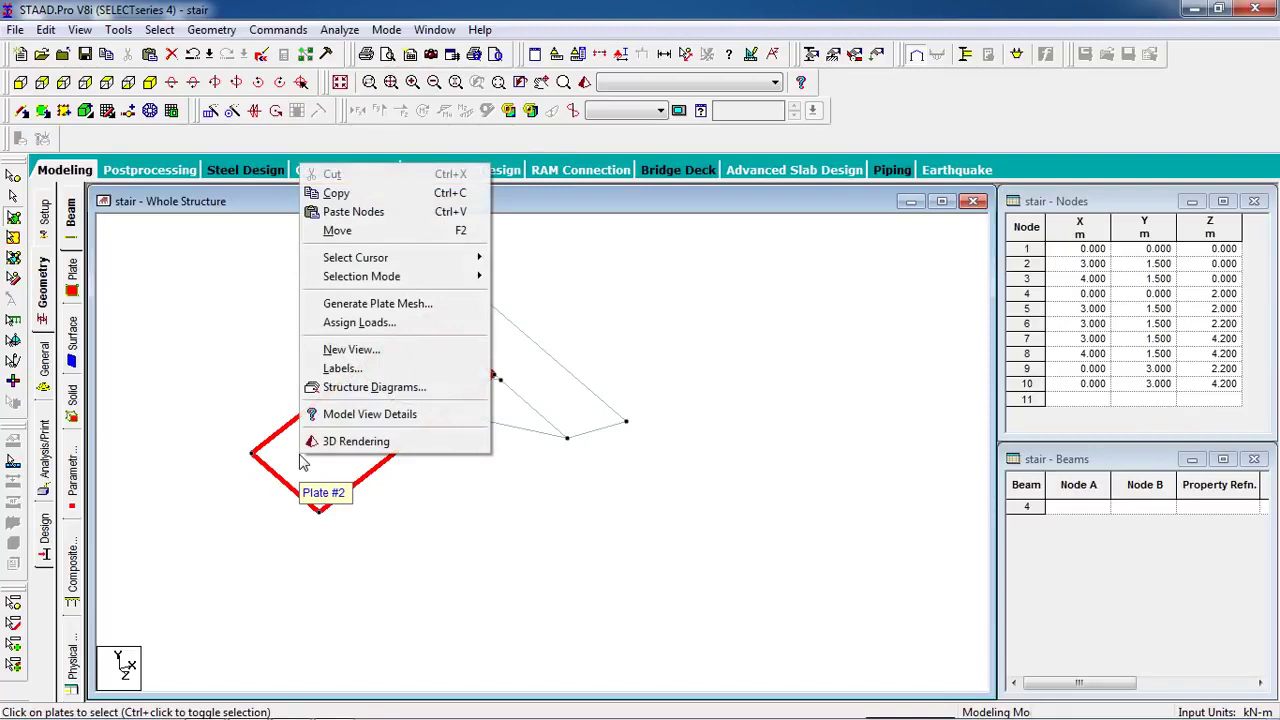
pyautogui.click(417, 305)
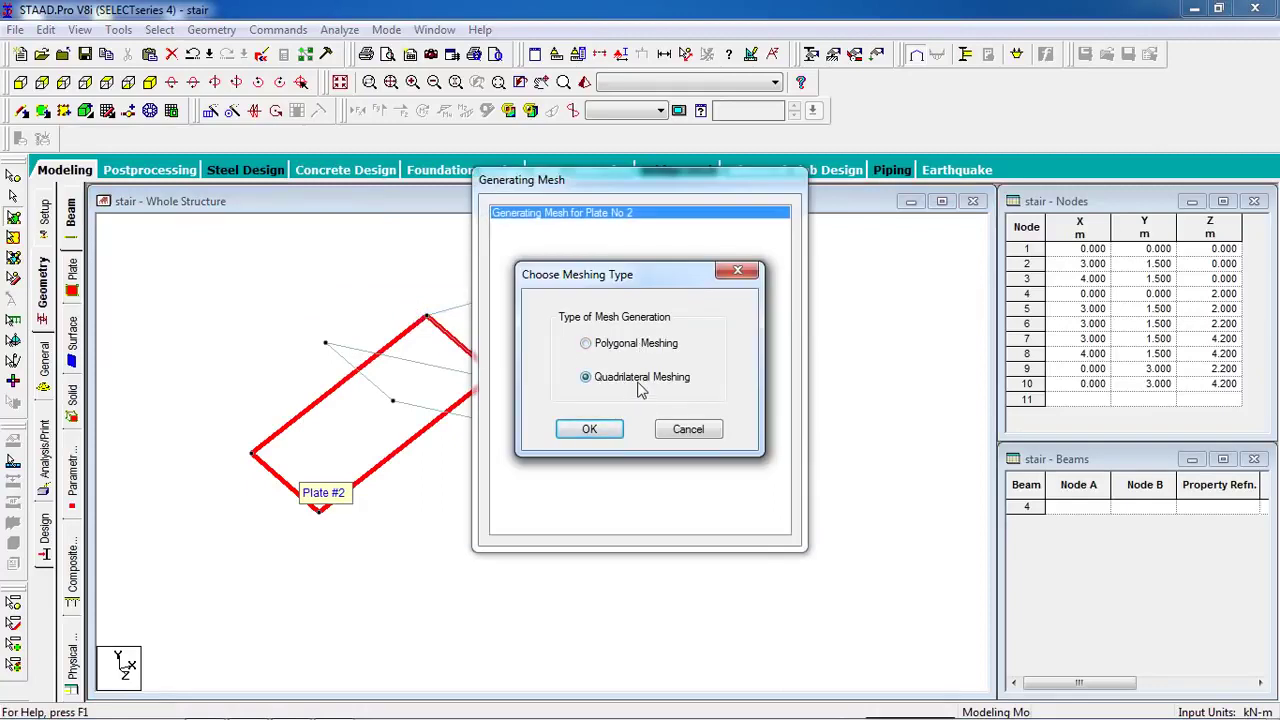
pyautogui.click(580, 430)
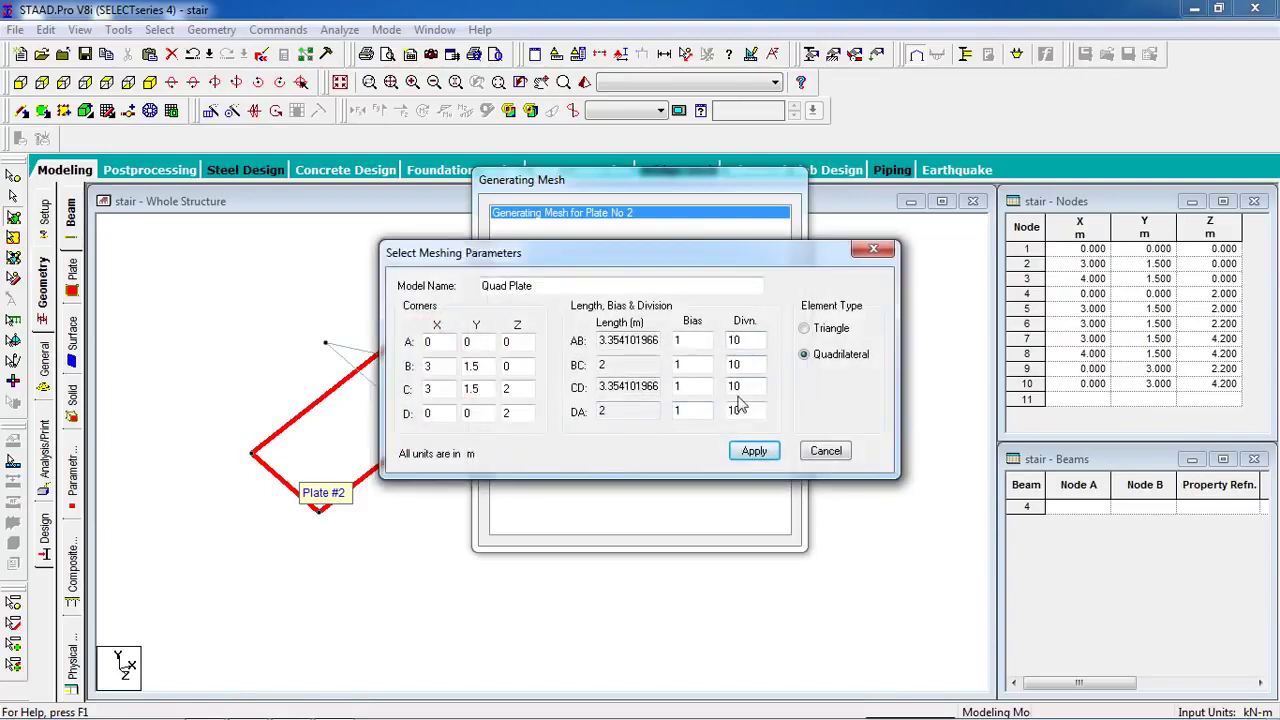
pyautogui.click(752, 450)
# Generate a quadrilateral mesh on the landing plate with 10 divisions per side.
pyautogui.click(541, 395)
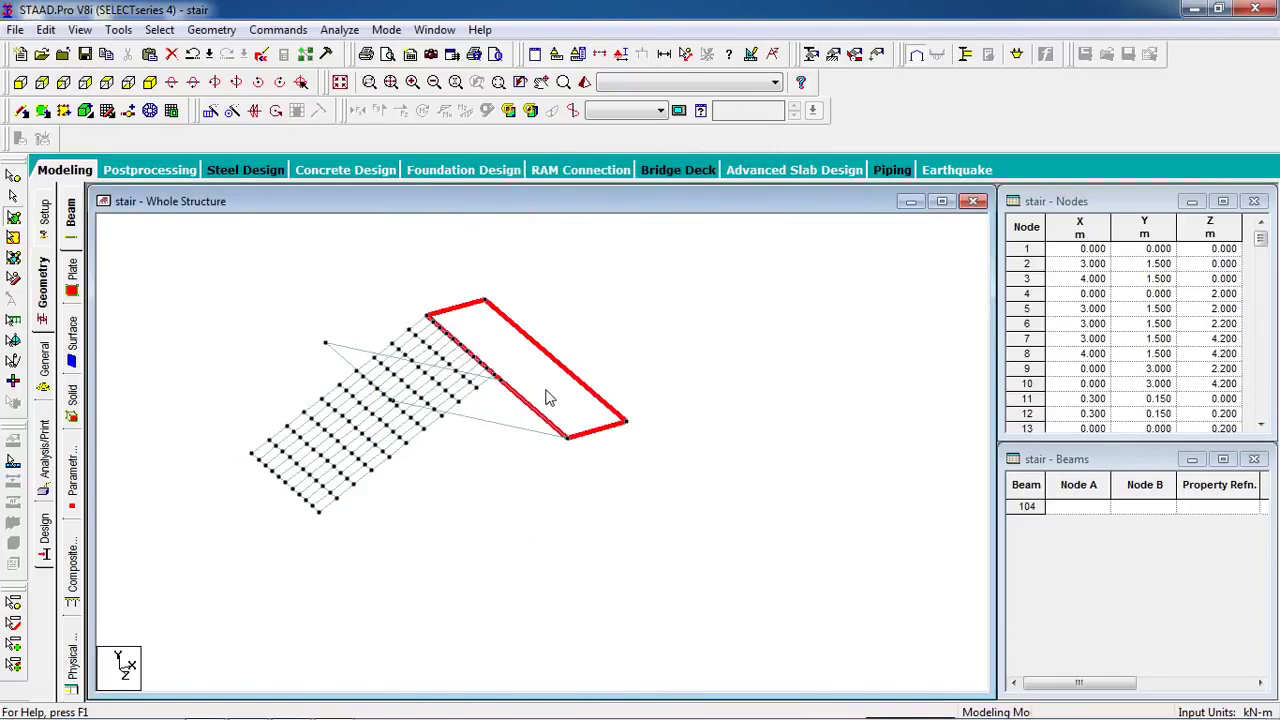
pyautogui.rightClick(547, 397)
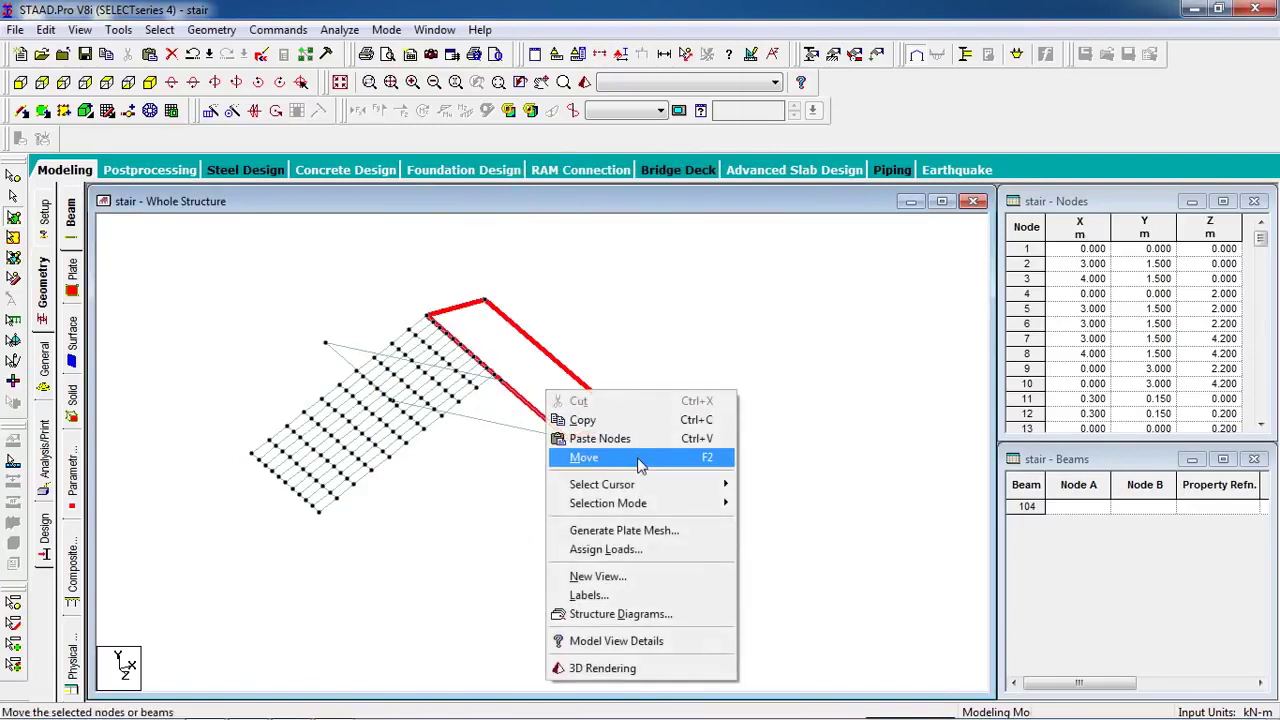
pyautogui.click(645, 531)
pyautogui.click(600, 386)
pyautogui.click(599, 430)
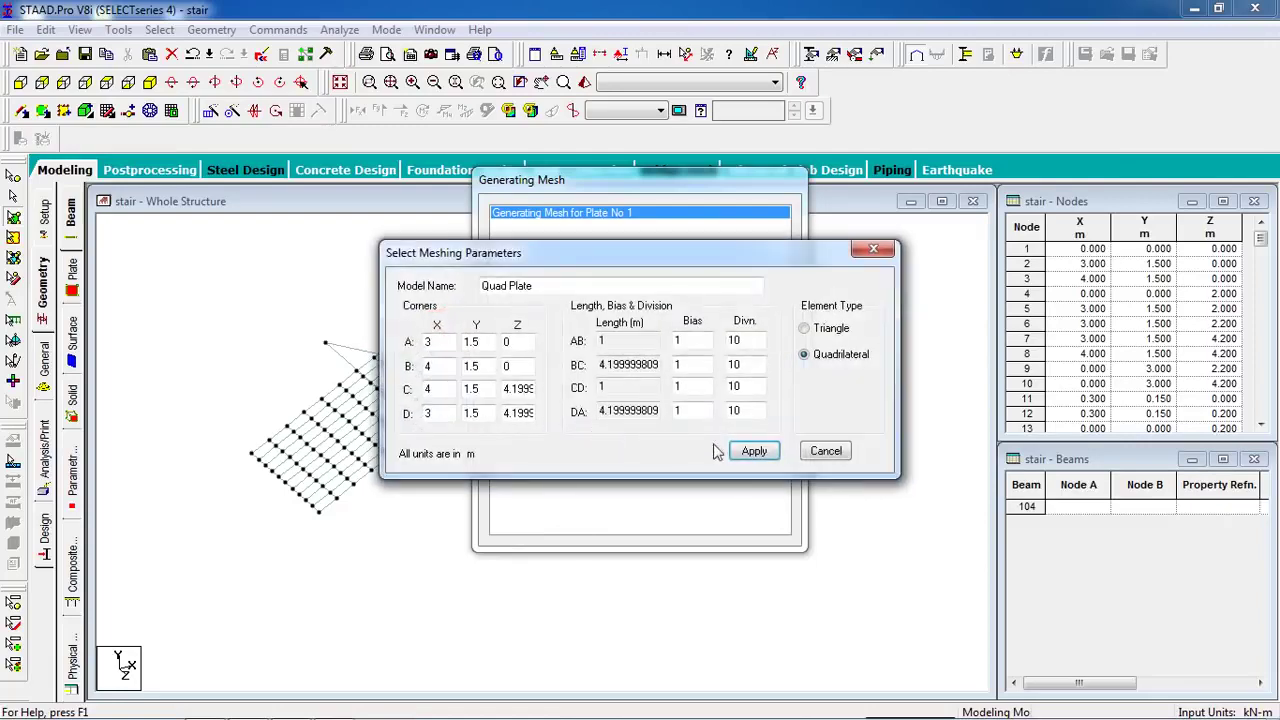
pyautogui.click(752, 451)
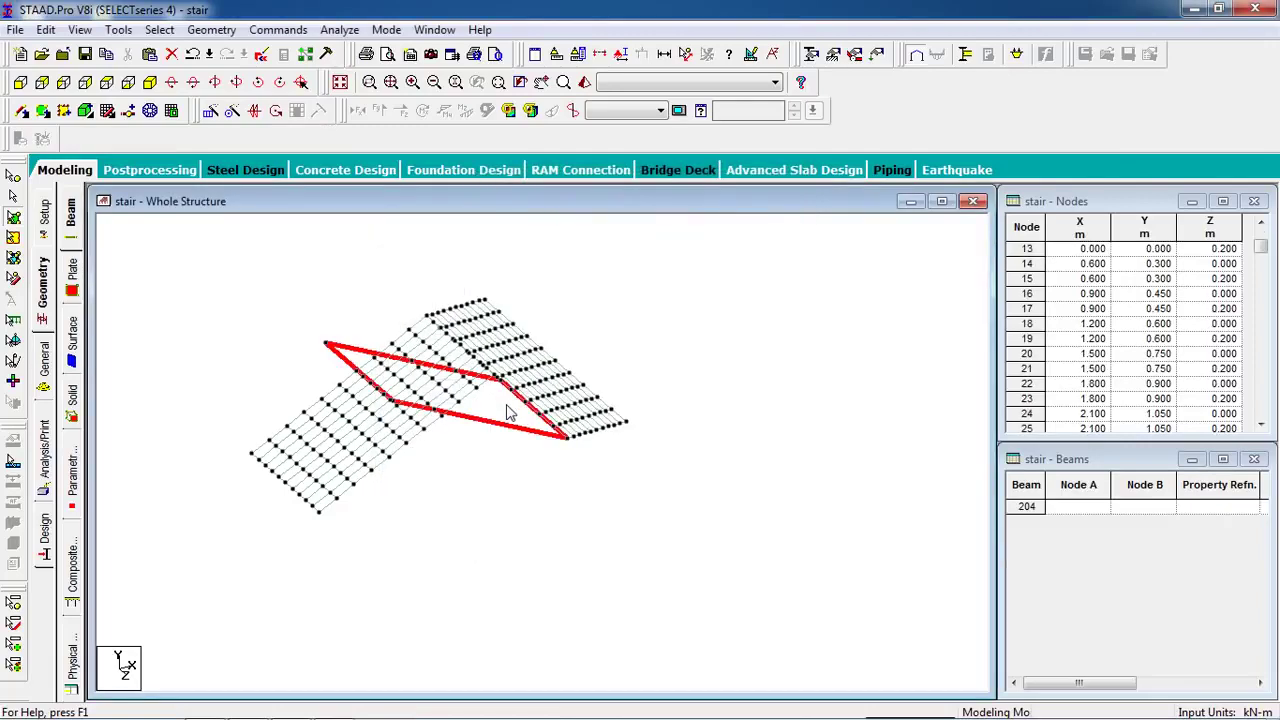
# Generate a quadrilateral mesh on the upper flight plate, accepting the default meshing parameters.
pyautogui.rightClick(494, 409)
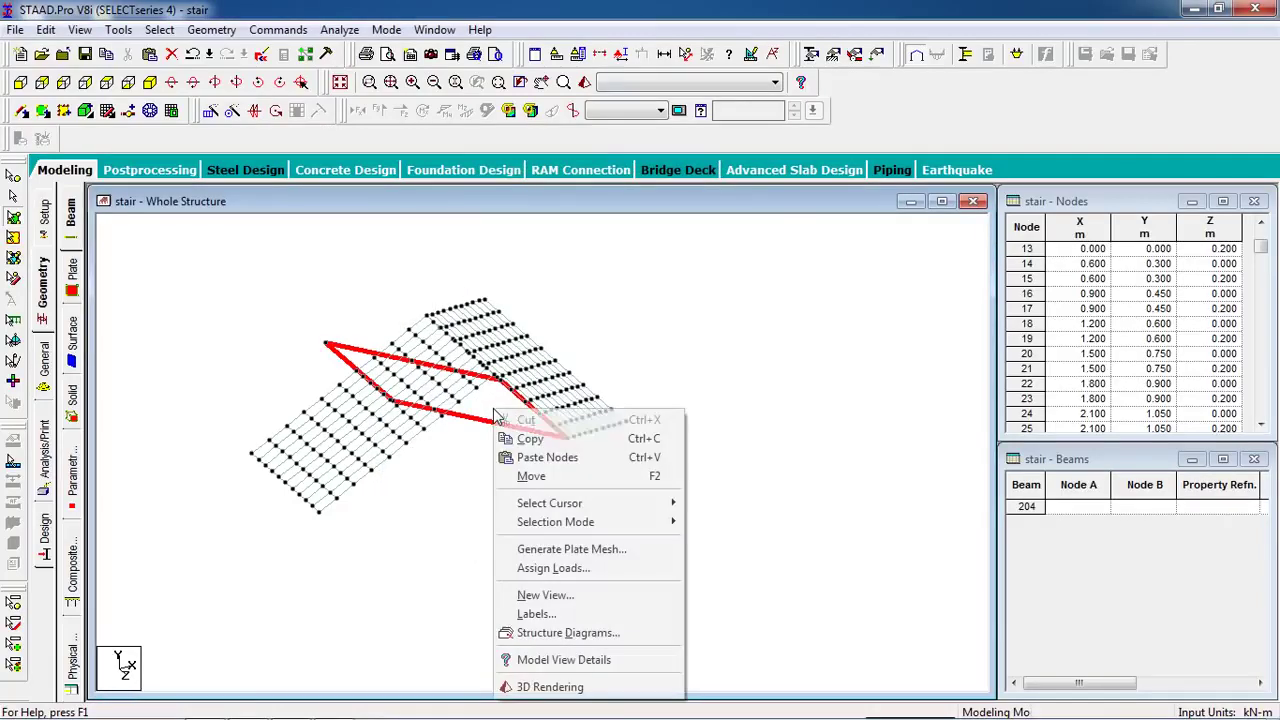
pyautogui.click(547, 554)
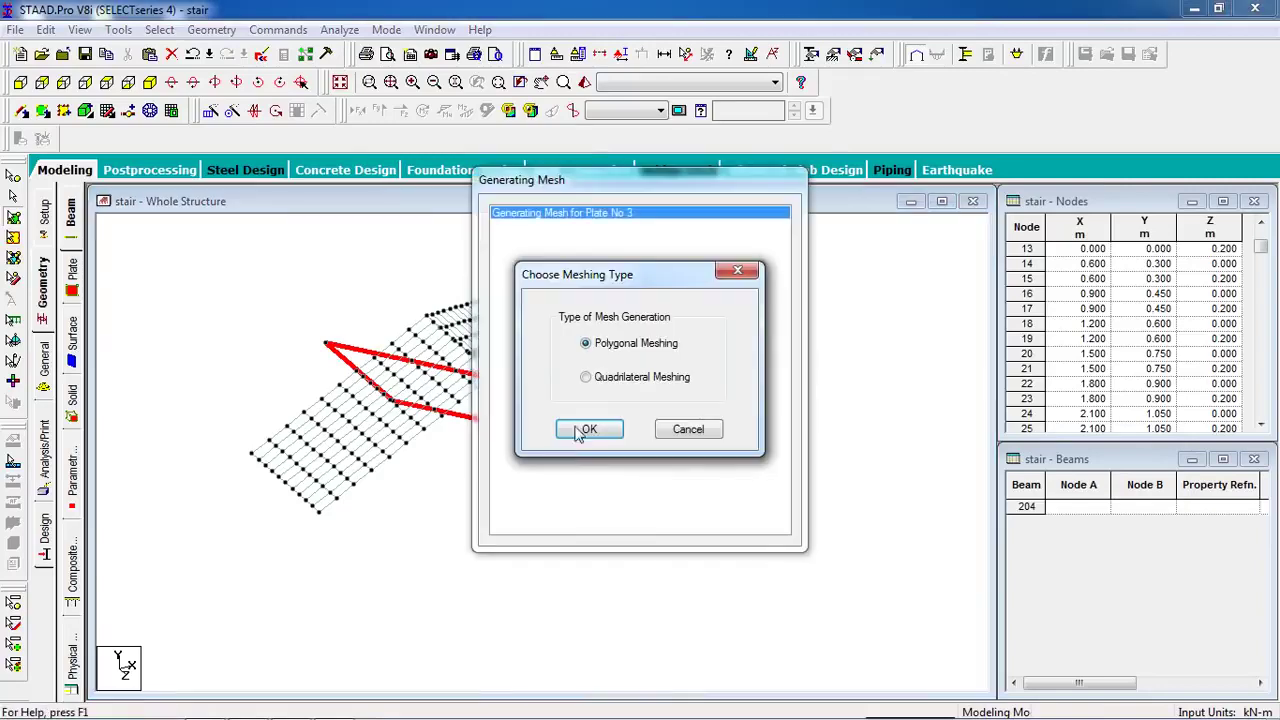
pyautogui.click(624, 386)
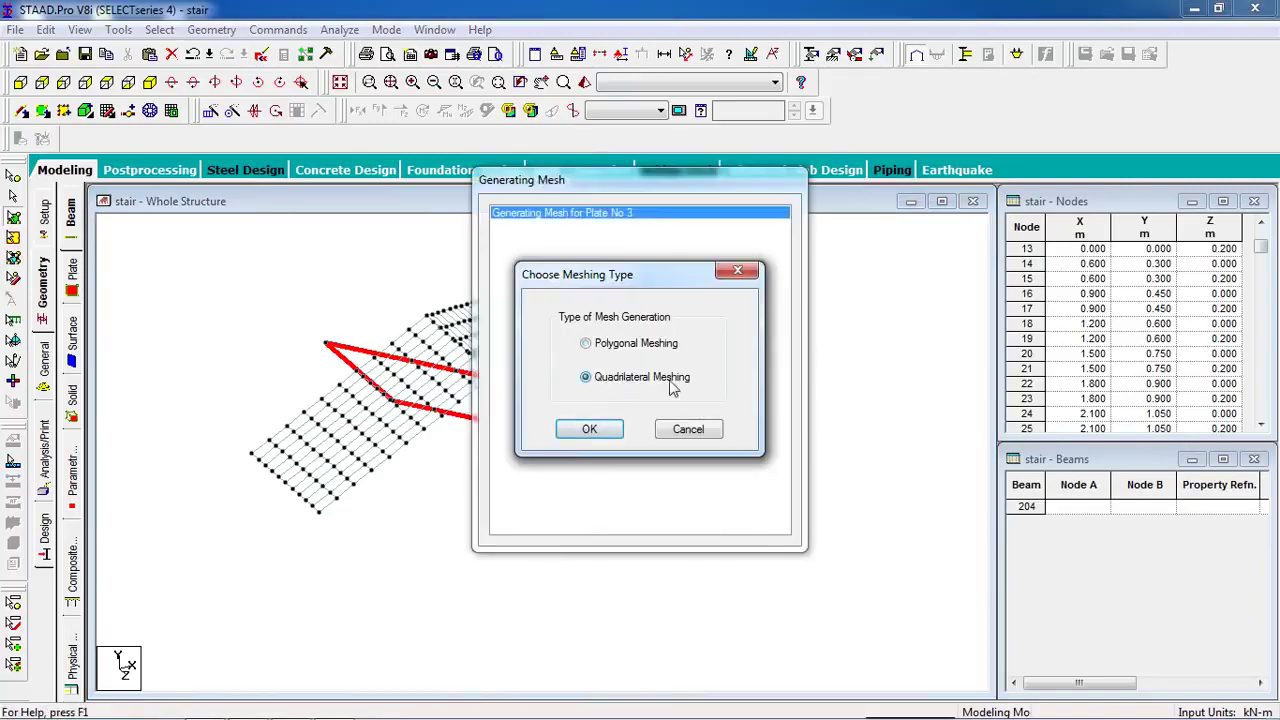
pyautogui.click(618, 430)
pyautogui.click(746, 450)
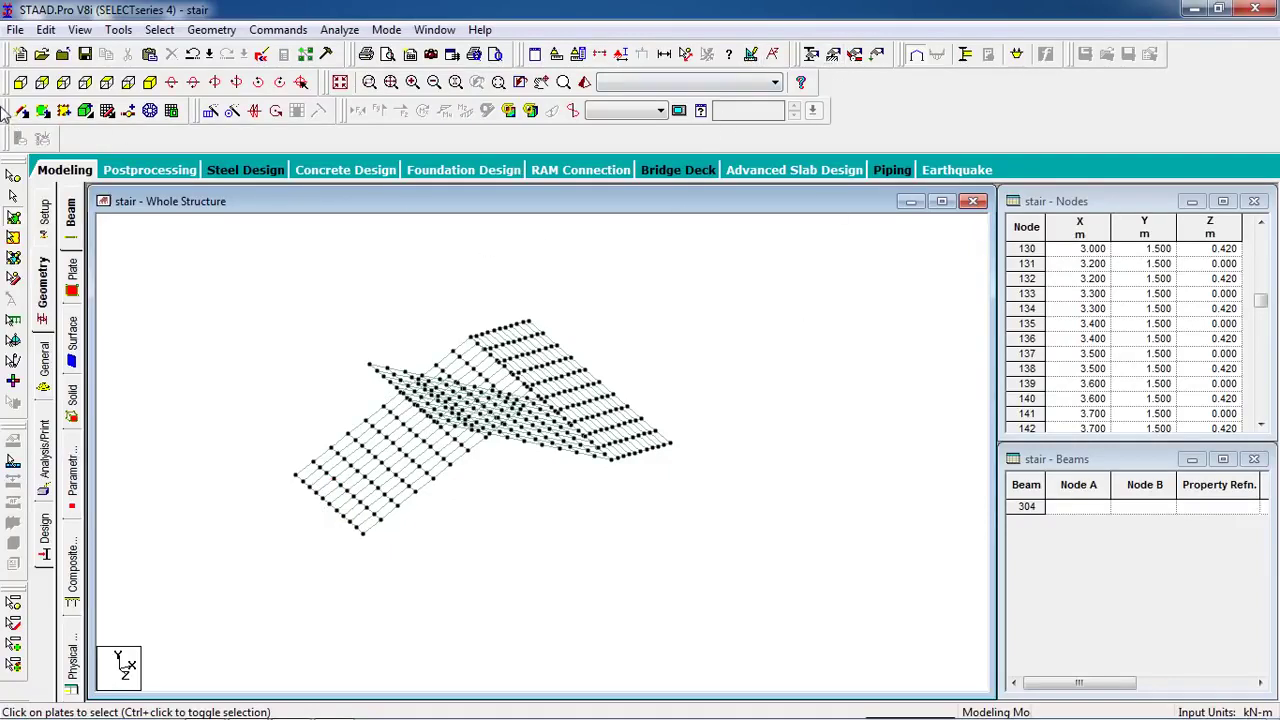
# Show the stair in front view and create a fixed support definition.
pyautogui.click(20, 82)
pyautogui.scroll(4, 560, 440)
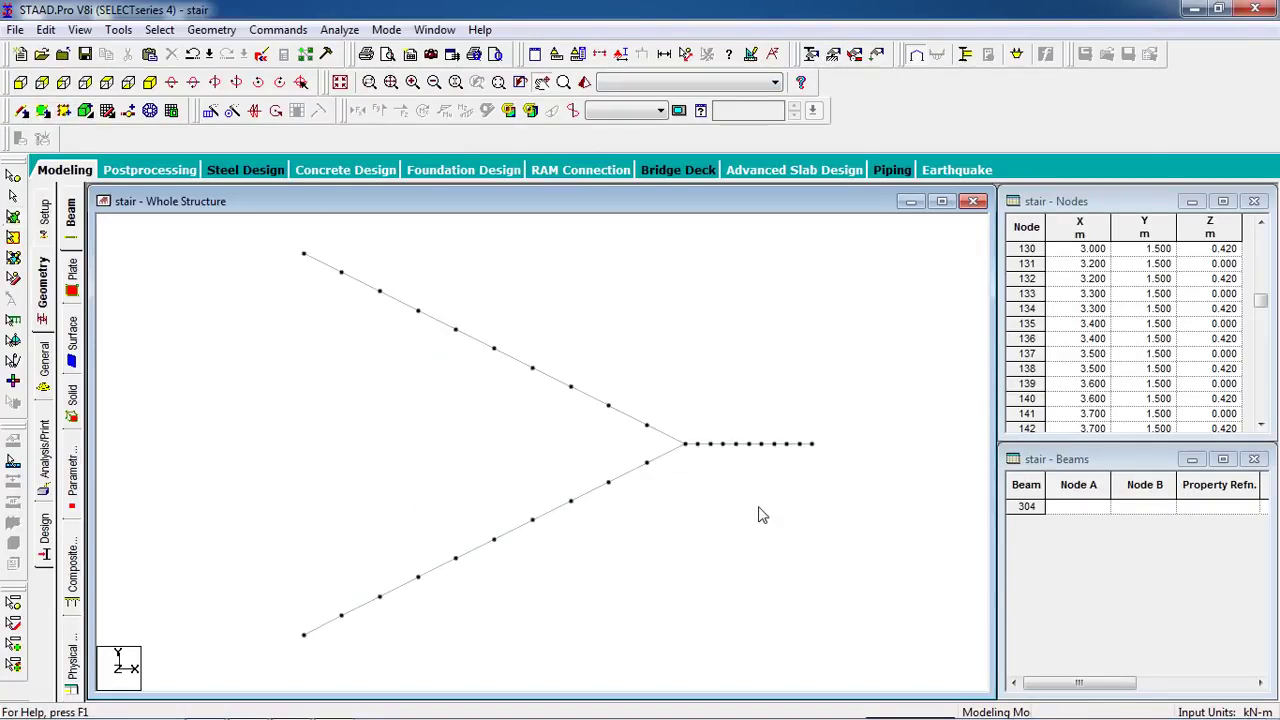
pyautogui.moveTo(829, 416); pyautogui.dragTo(820, 448)
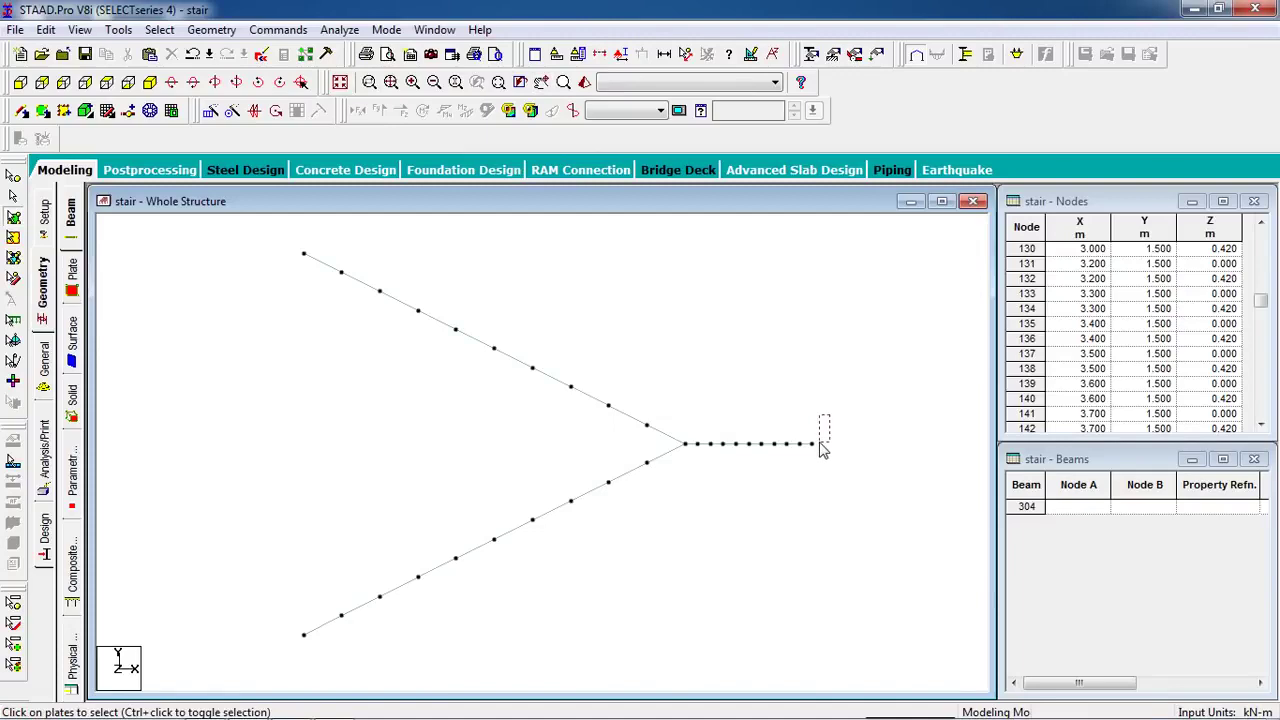
pyautogui.click(832, 54)
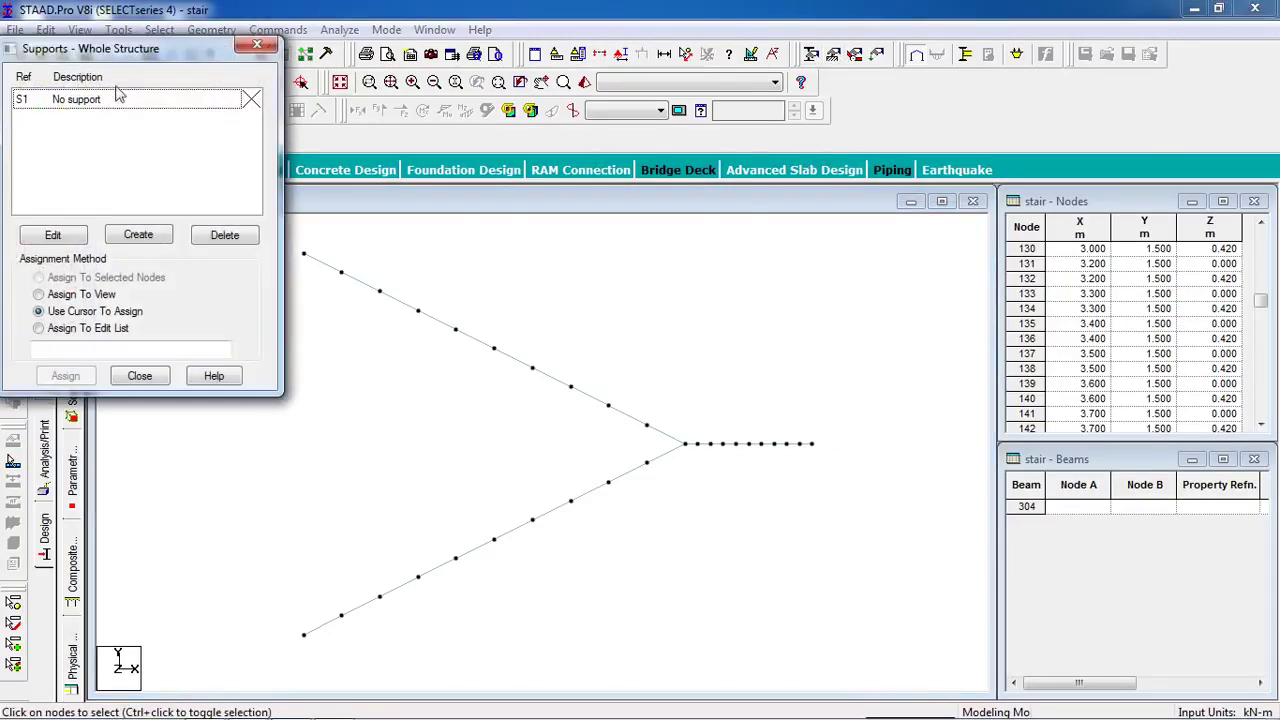
pyautogui.moveTo(104, 56); pyautogui.dragTo(1012, 128)
pyautogui.click(1035, 312)
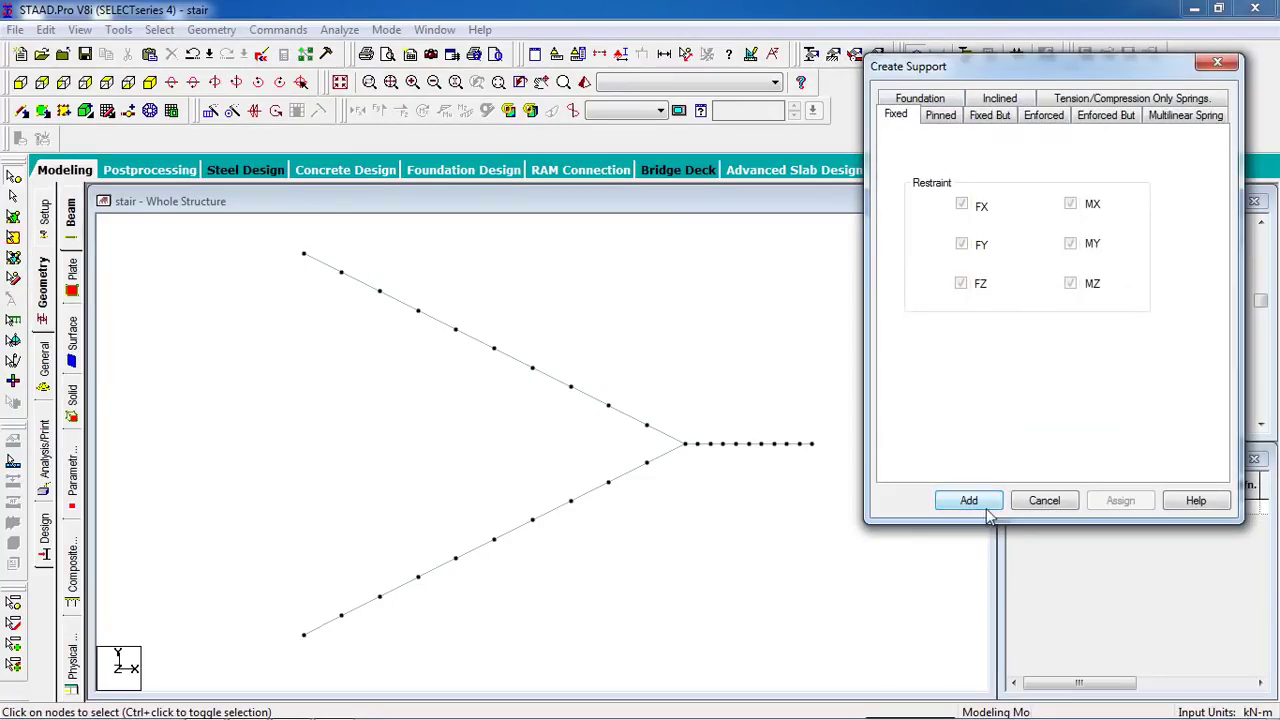
pyautogui.click(968, 500)
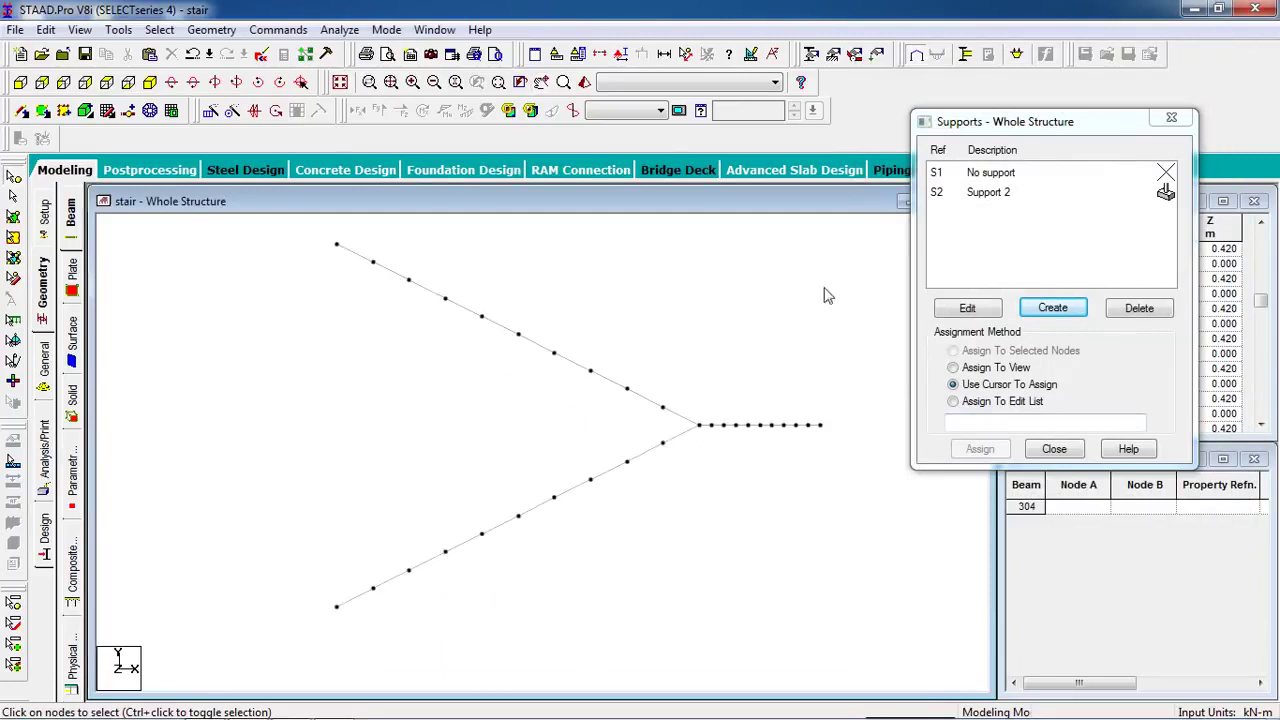
# Assign the fixed support to the nodes along the landing's outer edge and the free ends of both flights at X 0 m.
pyautogui.click(975, 194)
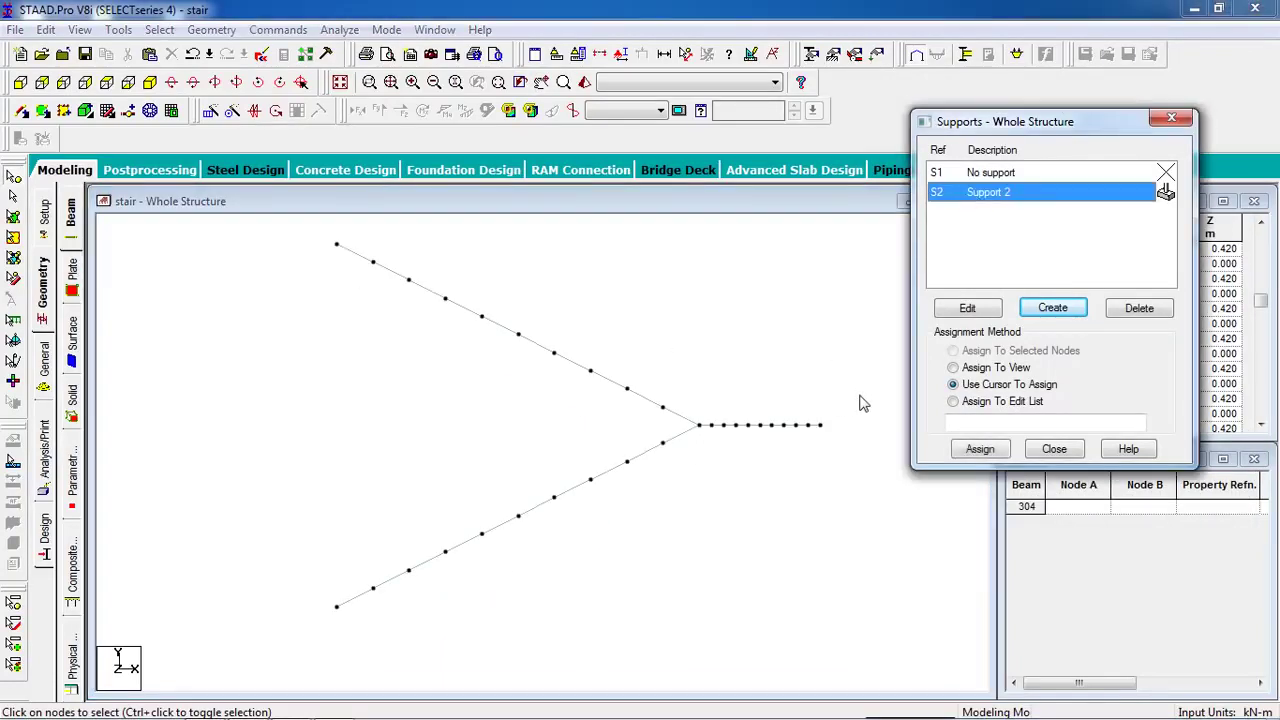
pyautogui.moveTo(857, 393); pyautogui.dragTo(822, 447)
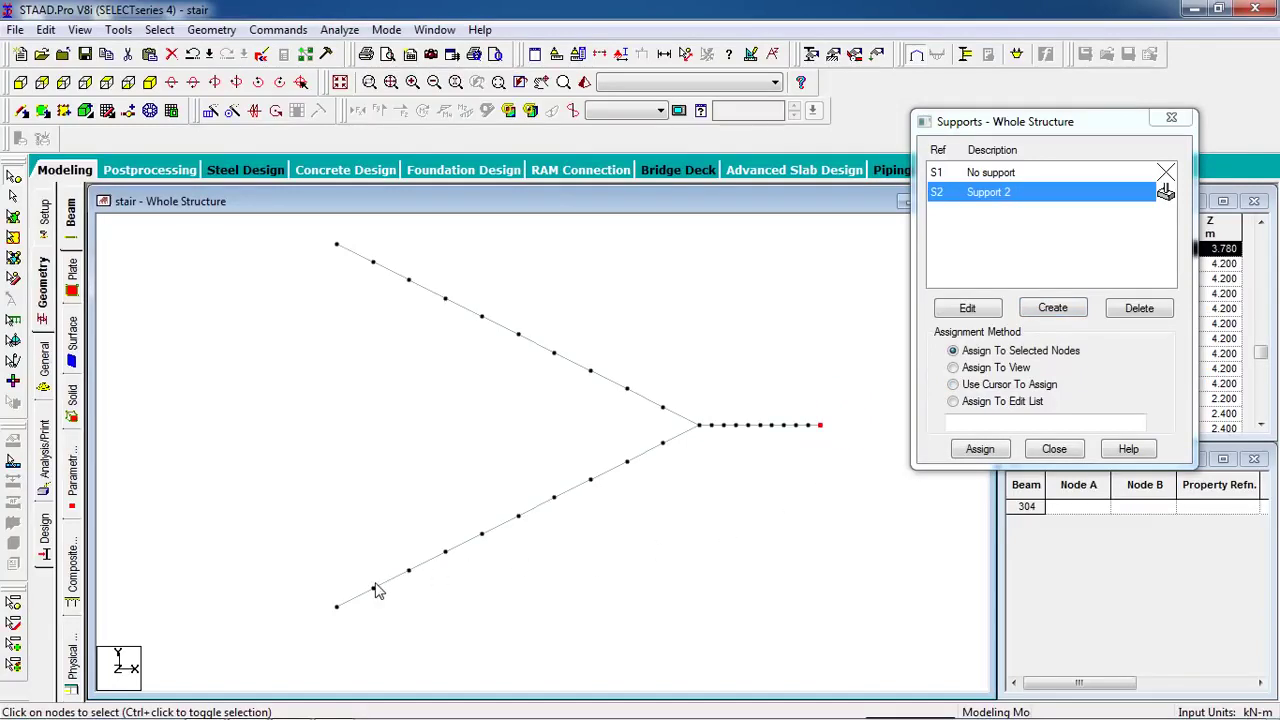
pyautogui.keyDown('ctrl'); pyautogui.moveTo(321, 613); pyautogui.dragTo(345, 596); pyautogui.keyUp('ctrl')
pyautogui.keyDown('ctrl'); pyautogui.moveTo(355, 238); pyautogui.dragTo(295, 283); pyautogui.keyUp('ctrl')
pyautogui.click(149, 83)
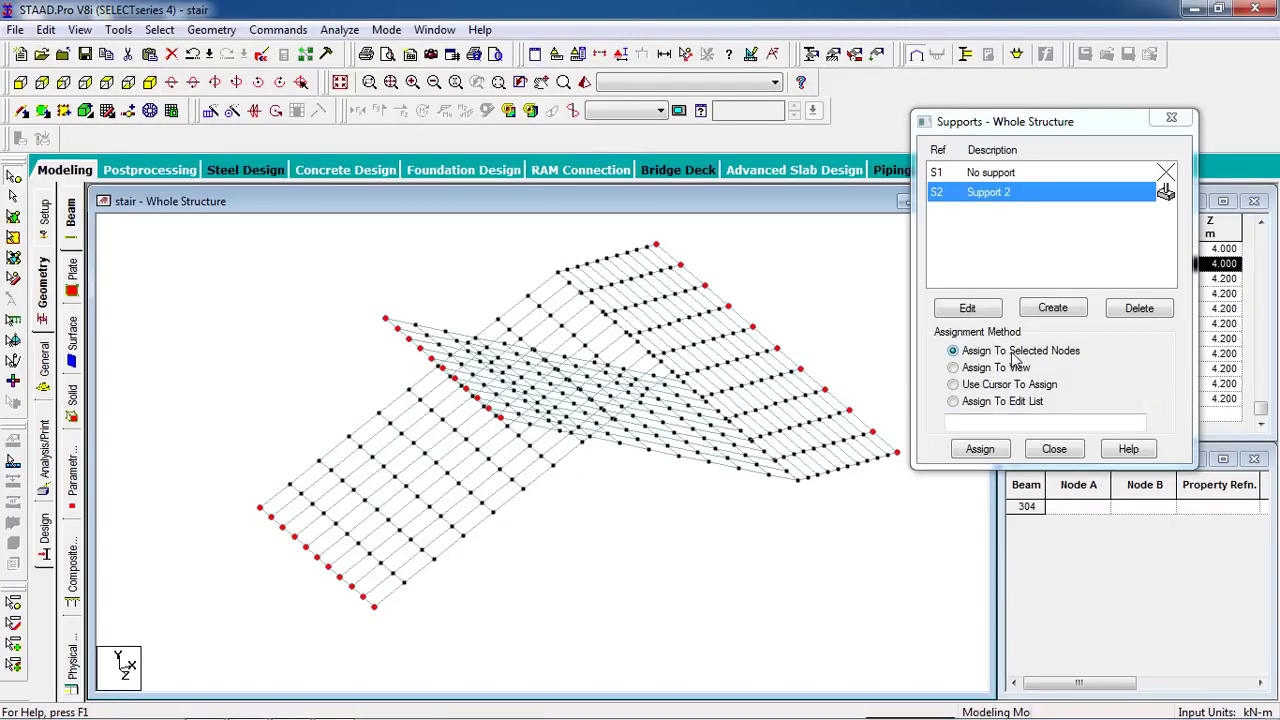
pyautogui.click(978, 449)
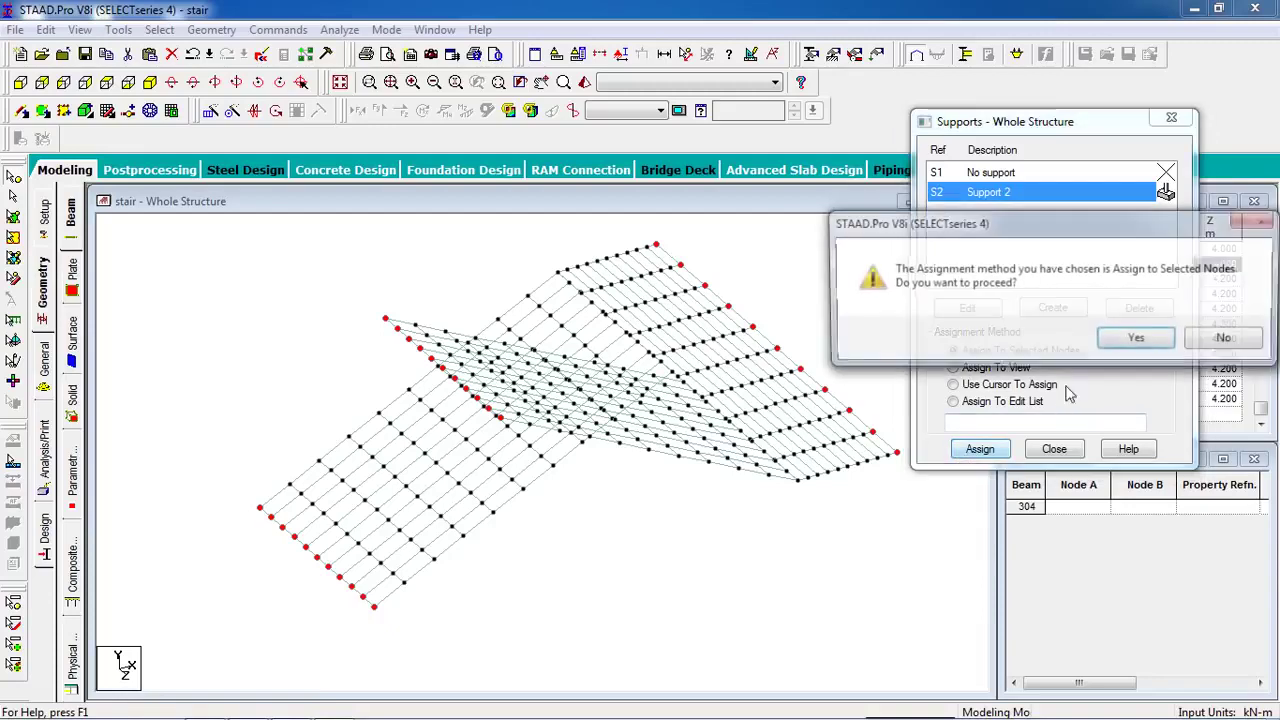
pyautogui.click(1150, 340)
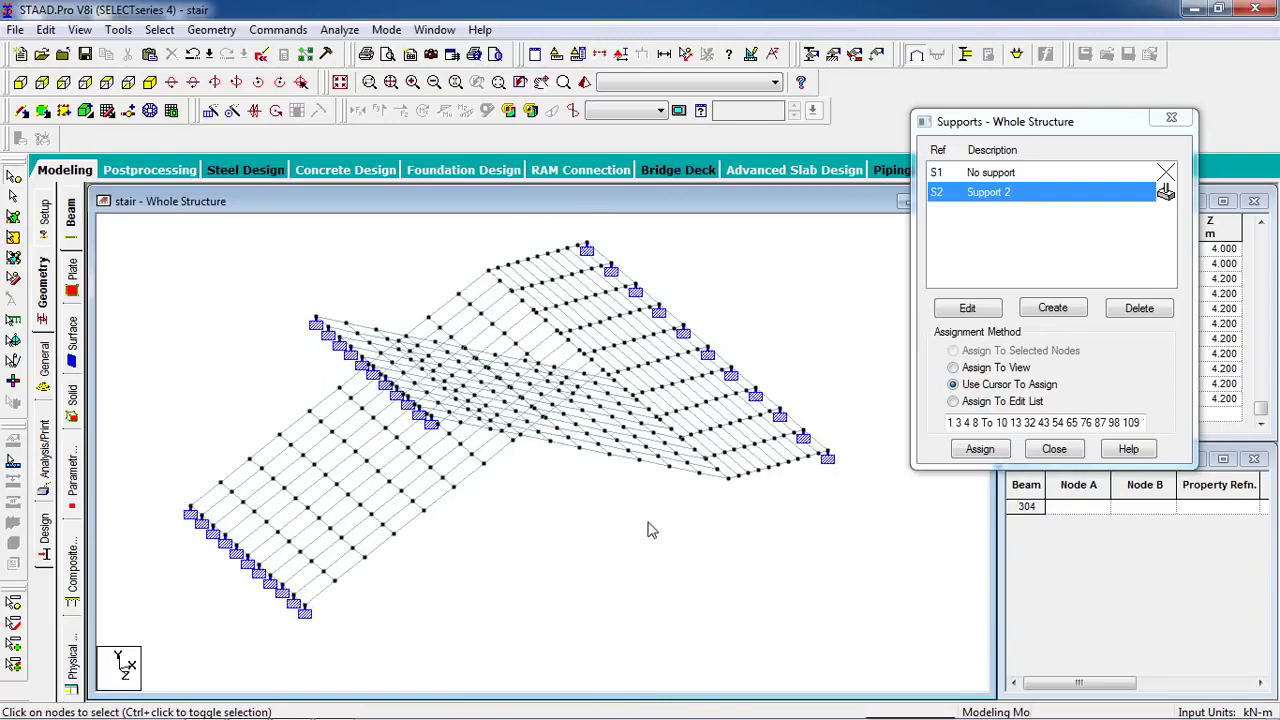
# Define a plate element thickness of 0.2 m at all four nodes with CONCRETE as the material.
pyautogui.click(831, 54)
pyautogui.moveTo(172, 50); pyautogui.dragTo(1081, 140)
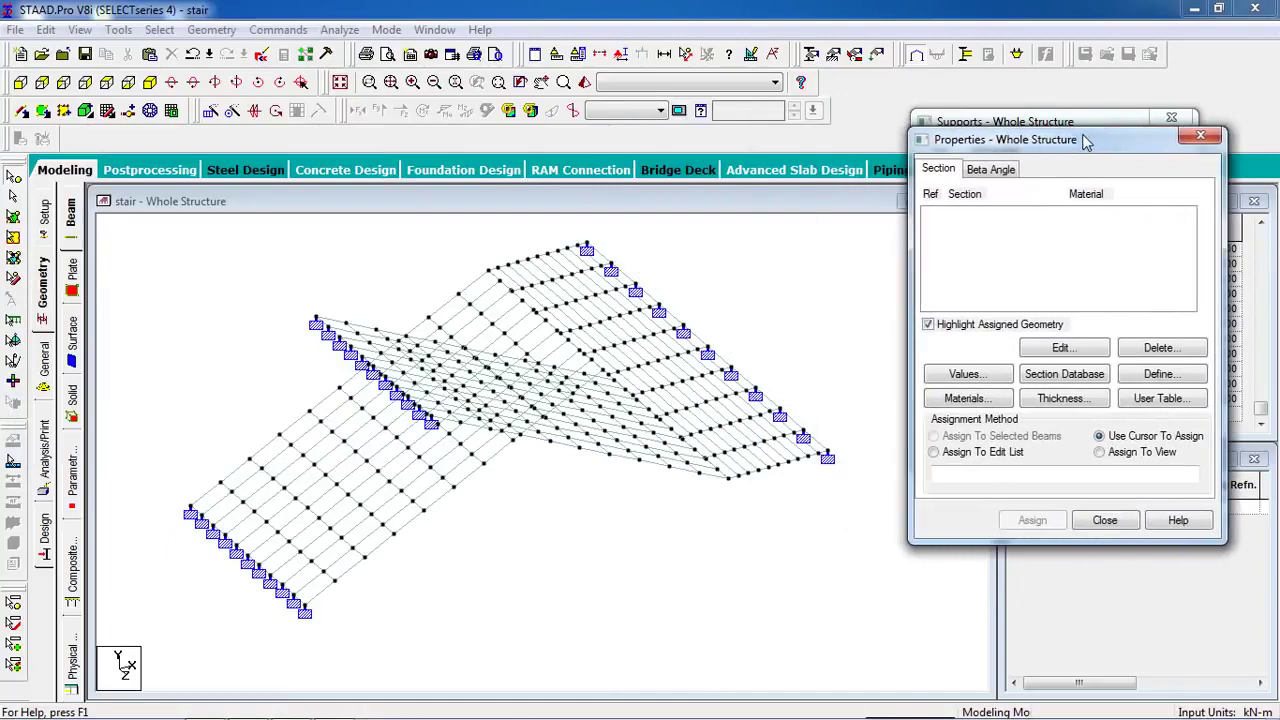
pyautogui.click(1060, 399)
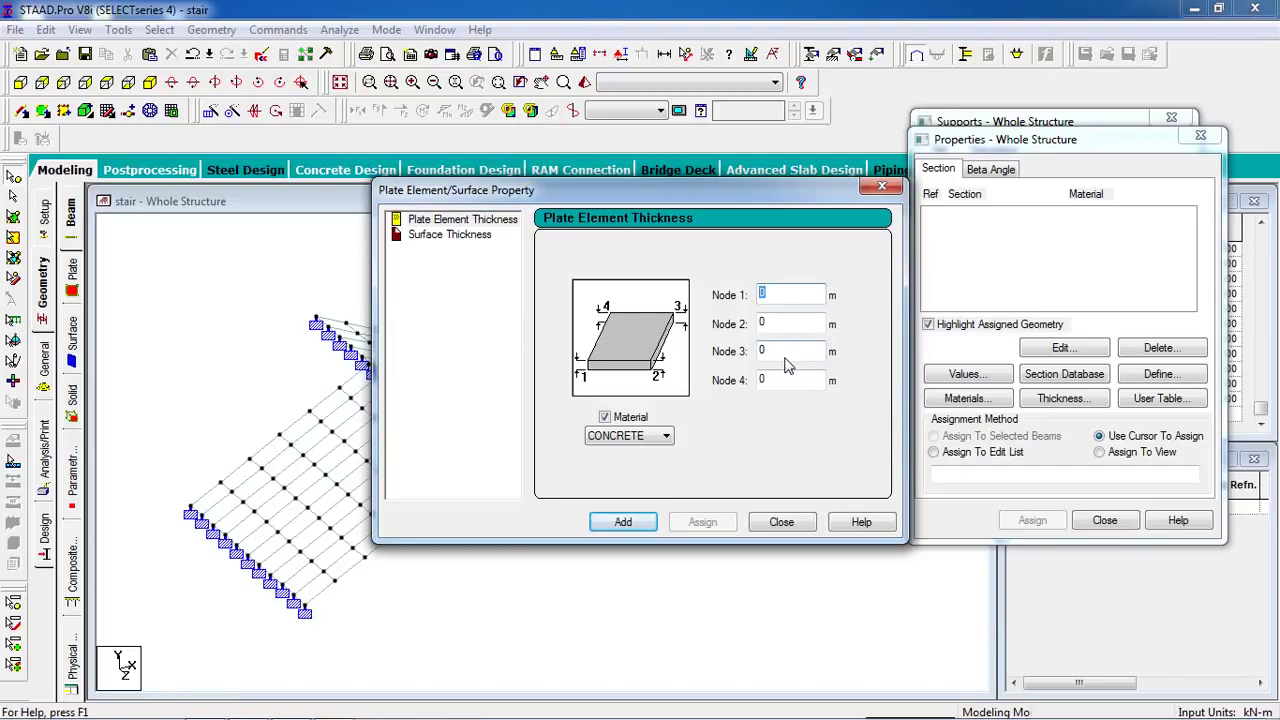
pyautogui.write('0')
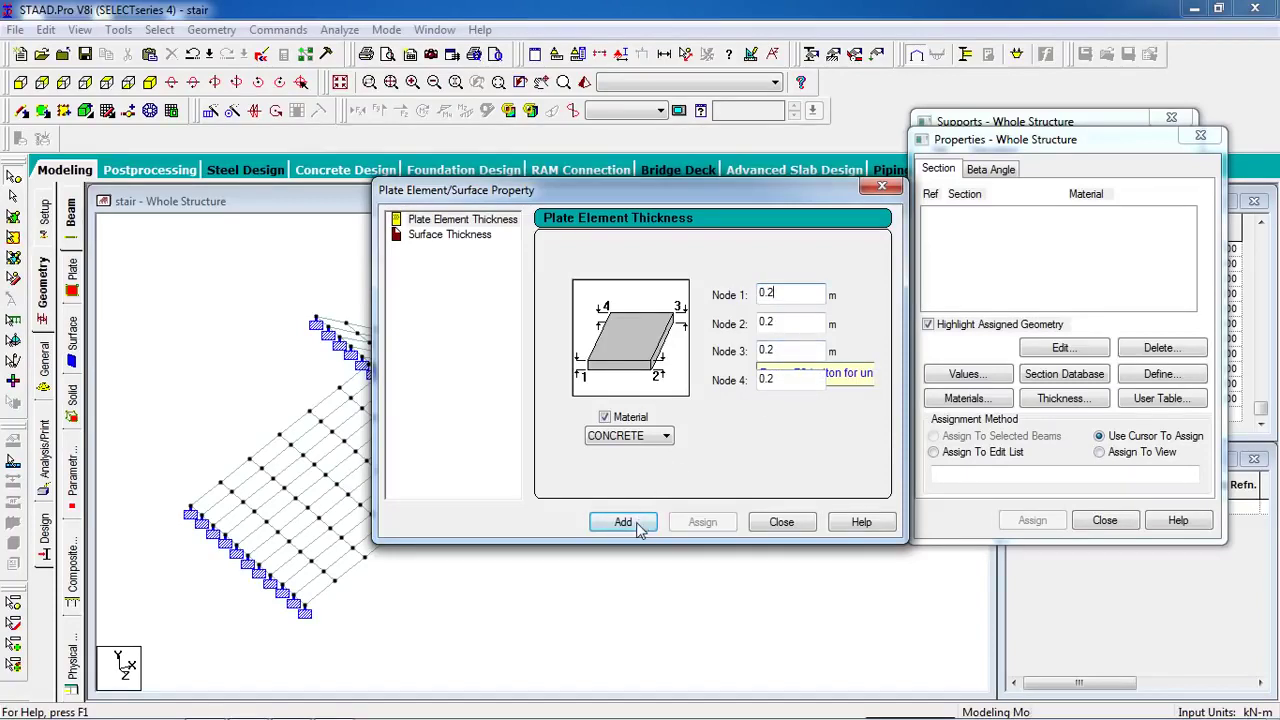
pyautogui.click(623, 522)
pyautogui.click(752, 527)
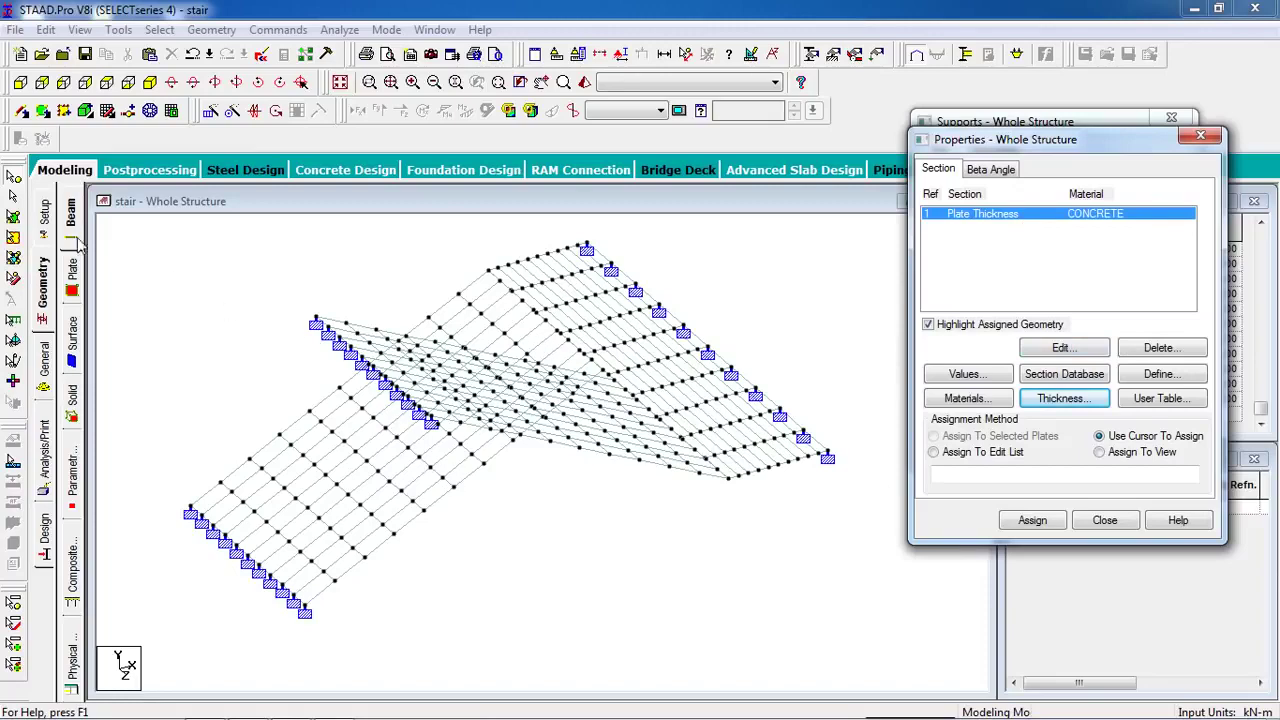
# Assign the concrete plate thickness to all the stair's plates using the Assign To View method.
pyautogui.click(14, 216)
pyautogui.scroll(-2, 690, 330)
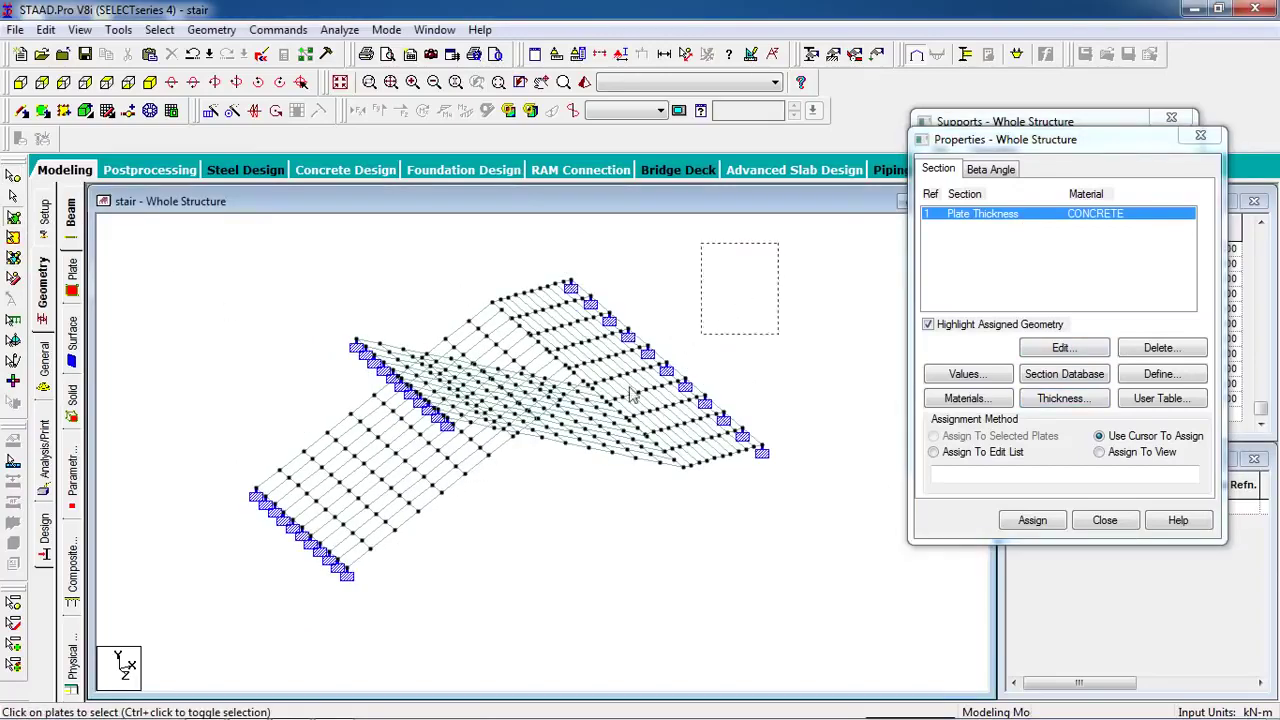
pyautogui.hotkey('ctrl', 'a')
pyautogui.click(209, 631)
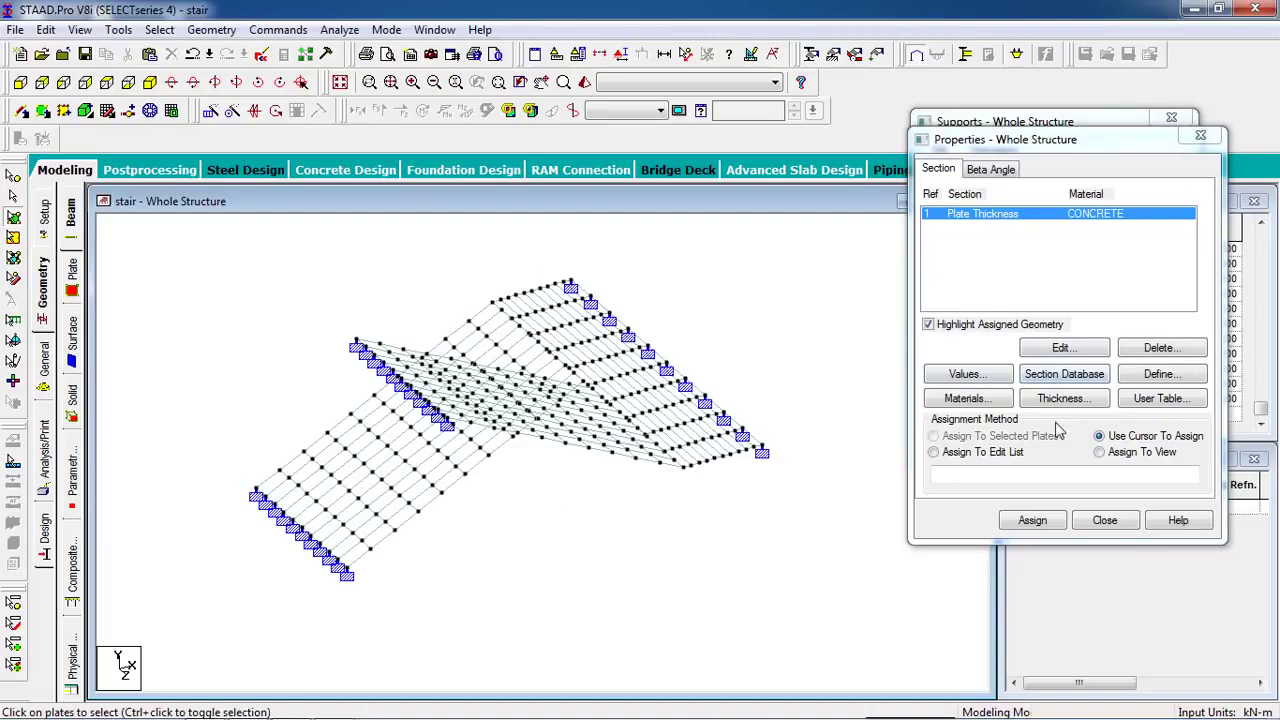
pyautogui.click(1120, 454)
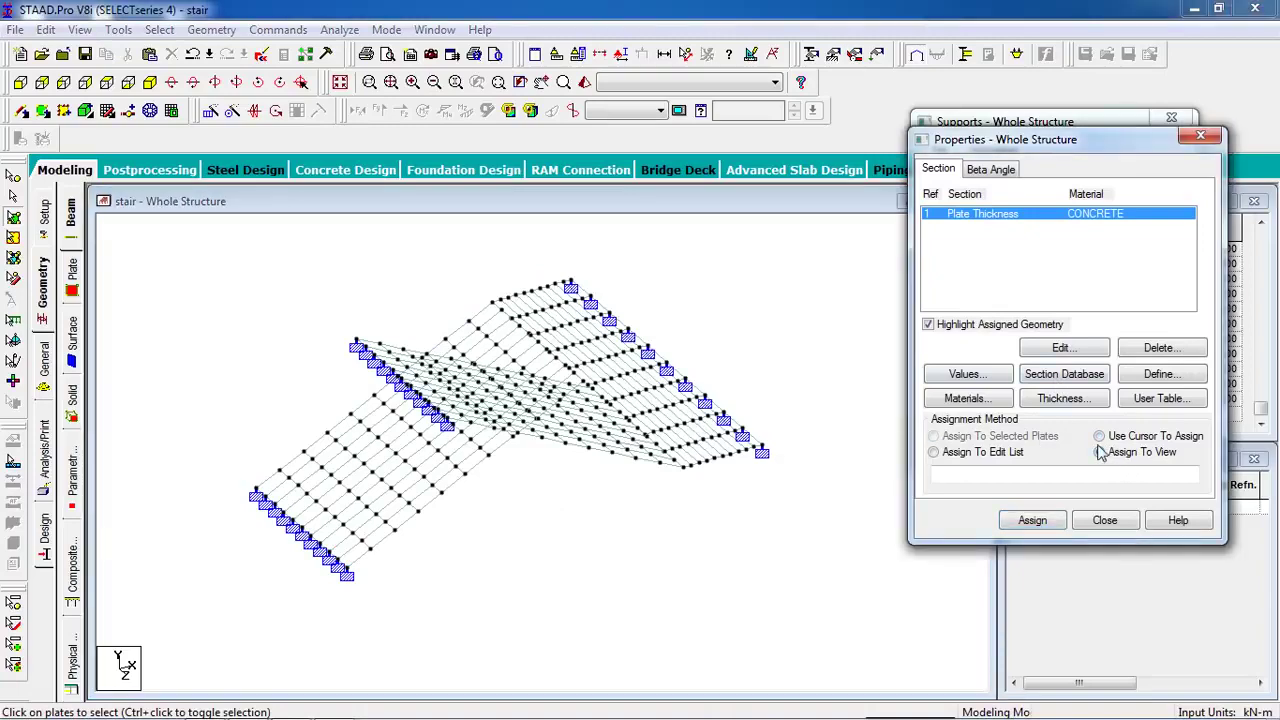
pyautogui.click(1020, 522)
pyautogui.click(1122, 384)
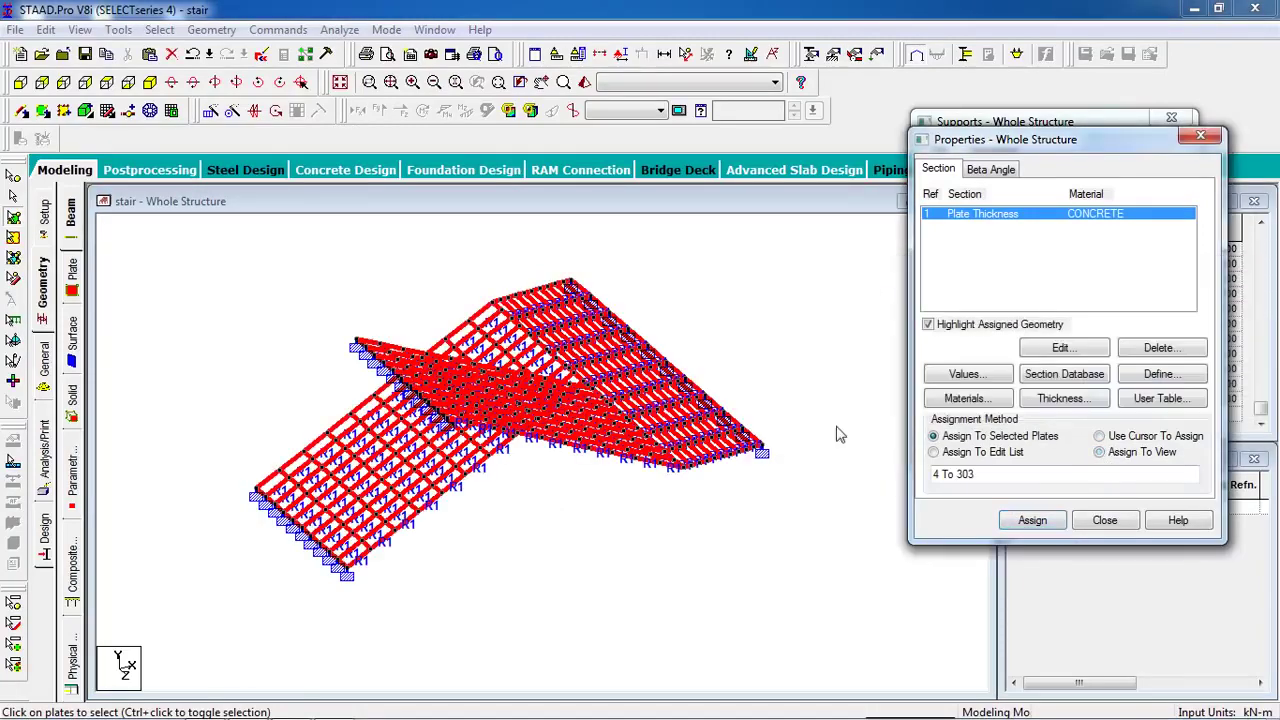
# Examine the stair as a 3D rendered model from several angles and close the rendered view.
pyautogui.click(584, 82)
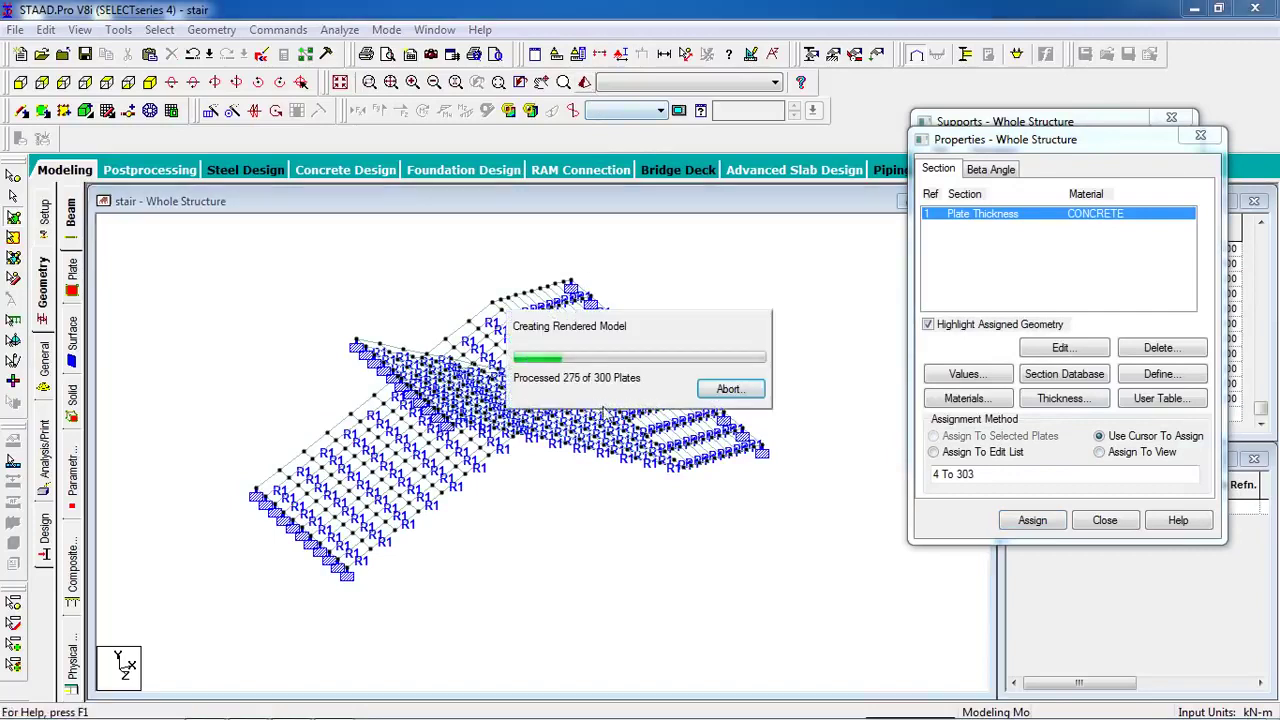
pyautogui.moveTo(643, 303); pyautogui.dragTo(700, 475)
pyautogui.moveTo(591, 425); pyautogui.dragTo(755, 412)
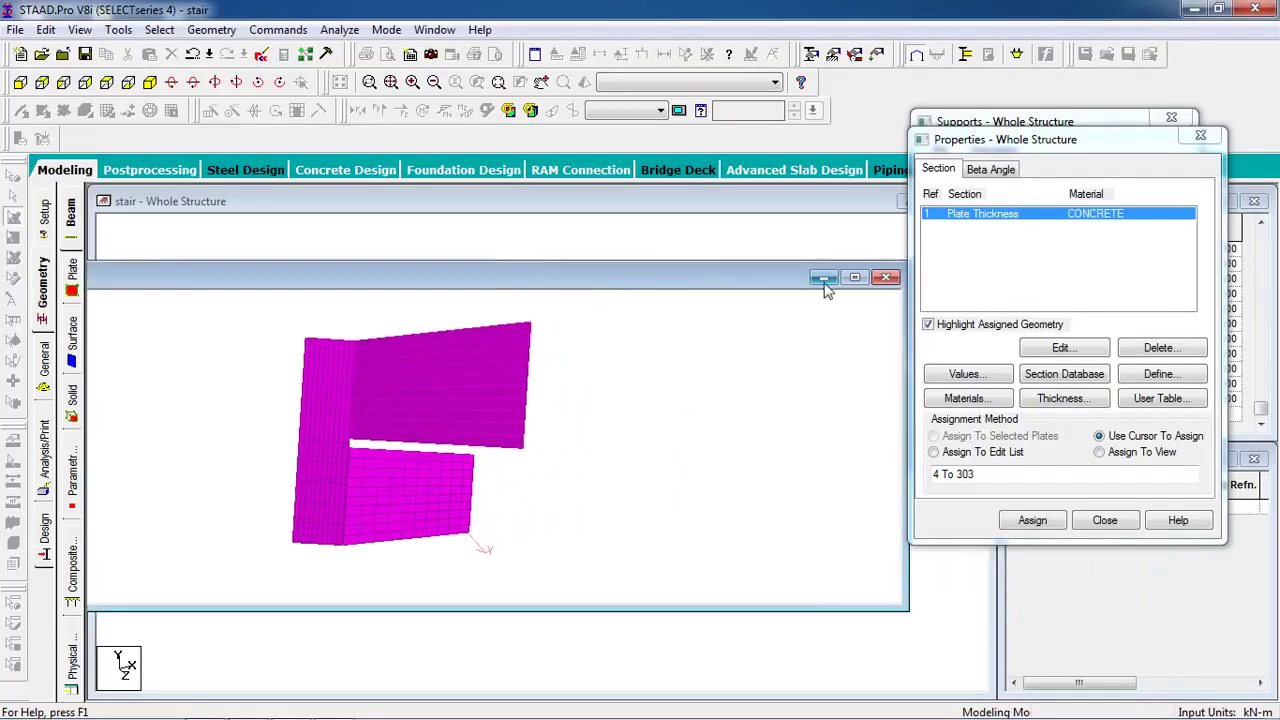
pyautogui.click(885, 279)
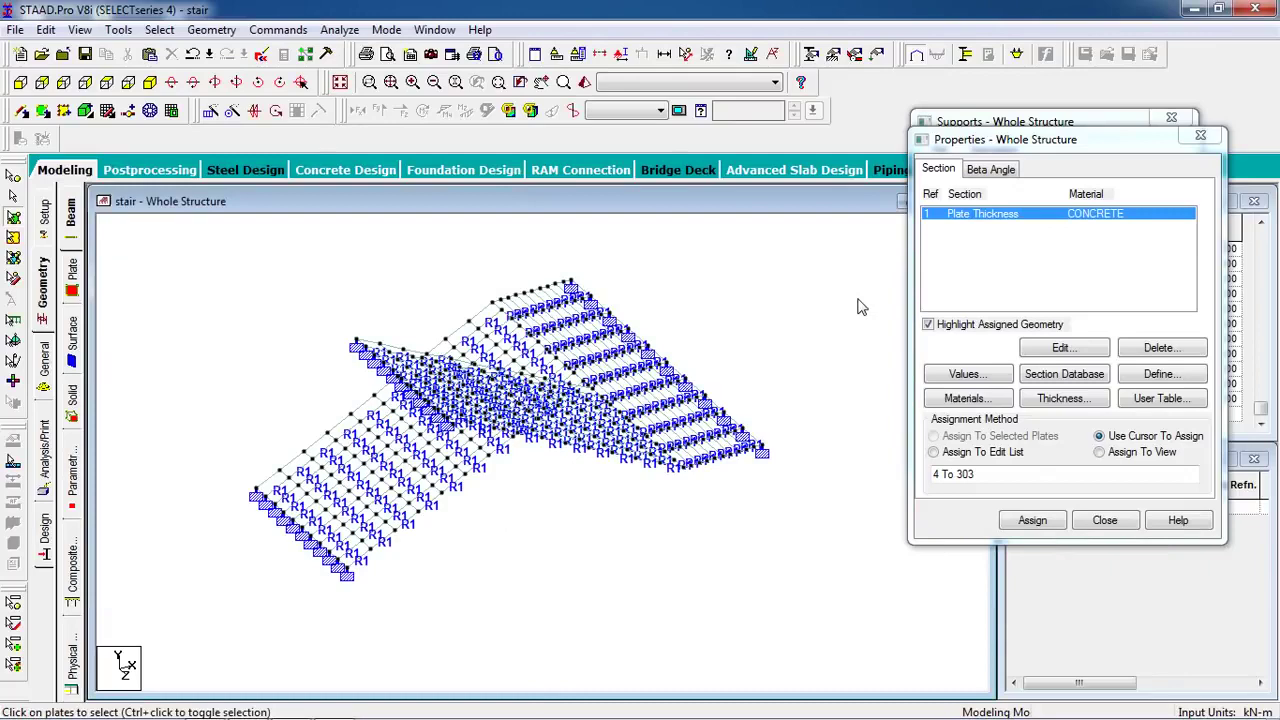
# Add primary load case 1 with loading type Dead and the title Dead.
pyautogui.click(877, 54)
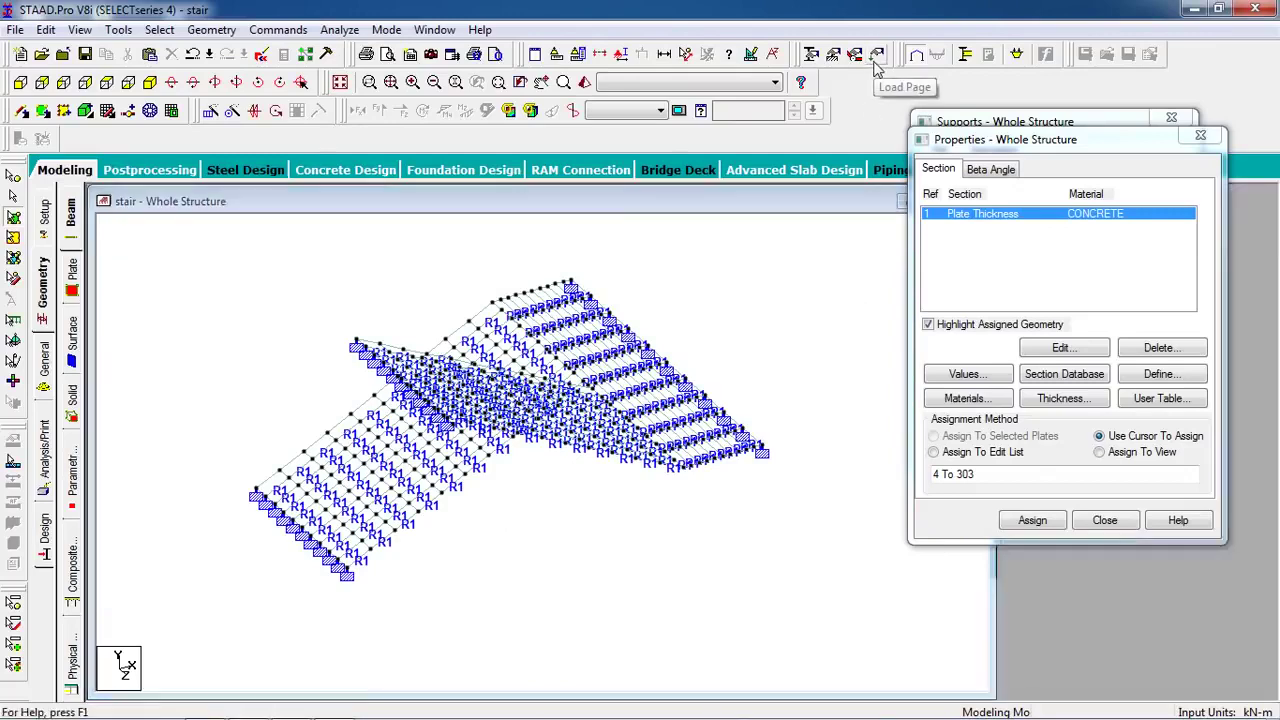
pyautogui.click(1050, 236)
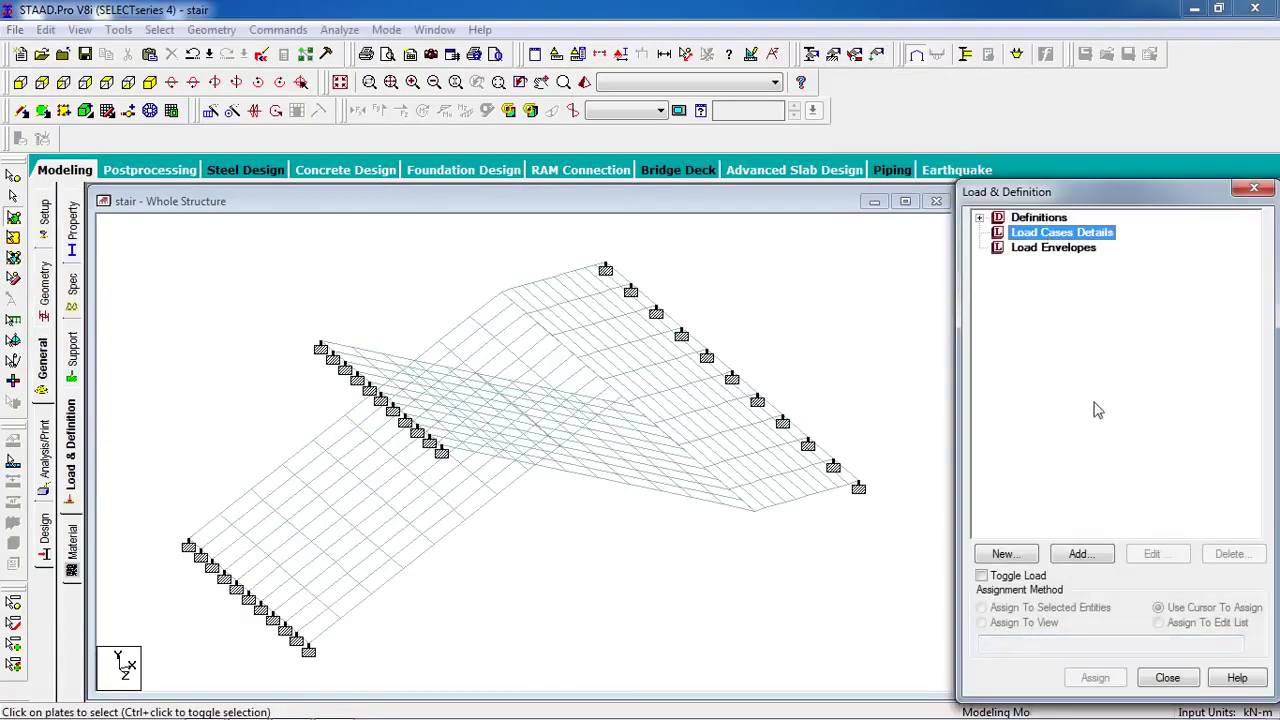
pyautogui.click(1080, 554)
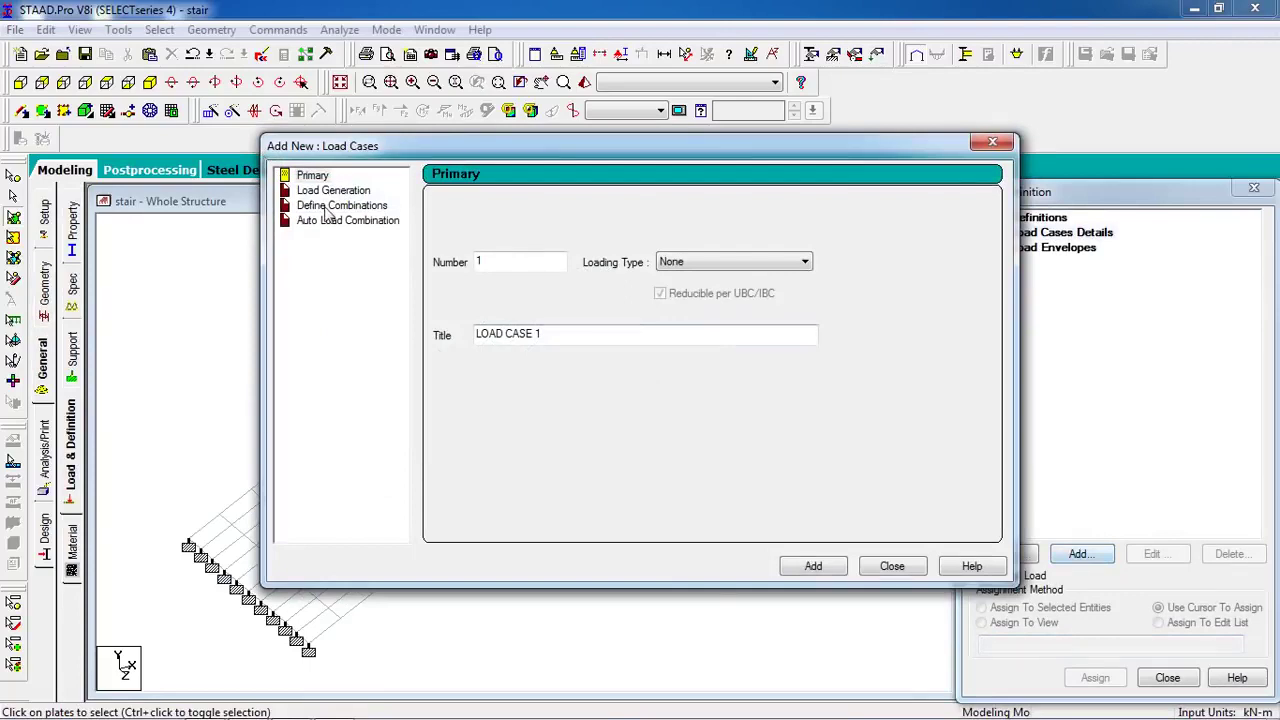
pyautogui.click(312, 176)
pyautogui.click(660, 262)
pyautogui.moveTo(618, 336); pyautogui.dragTo(405, 352)
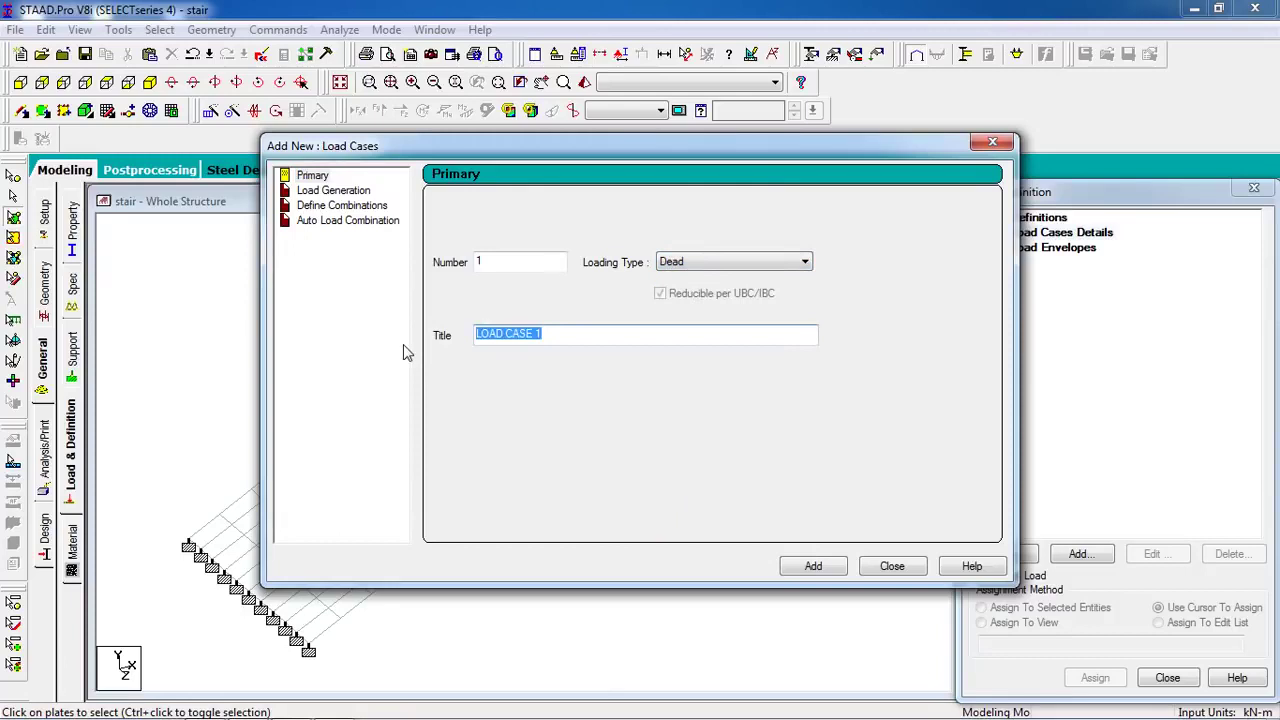
pyautogui.write('DEad')
pyautogui.press('BackSpace')
pyautogui.press('BackSpace')
pyautogui.press('BackSpace')
pyautogui.write('ead')
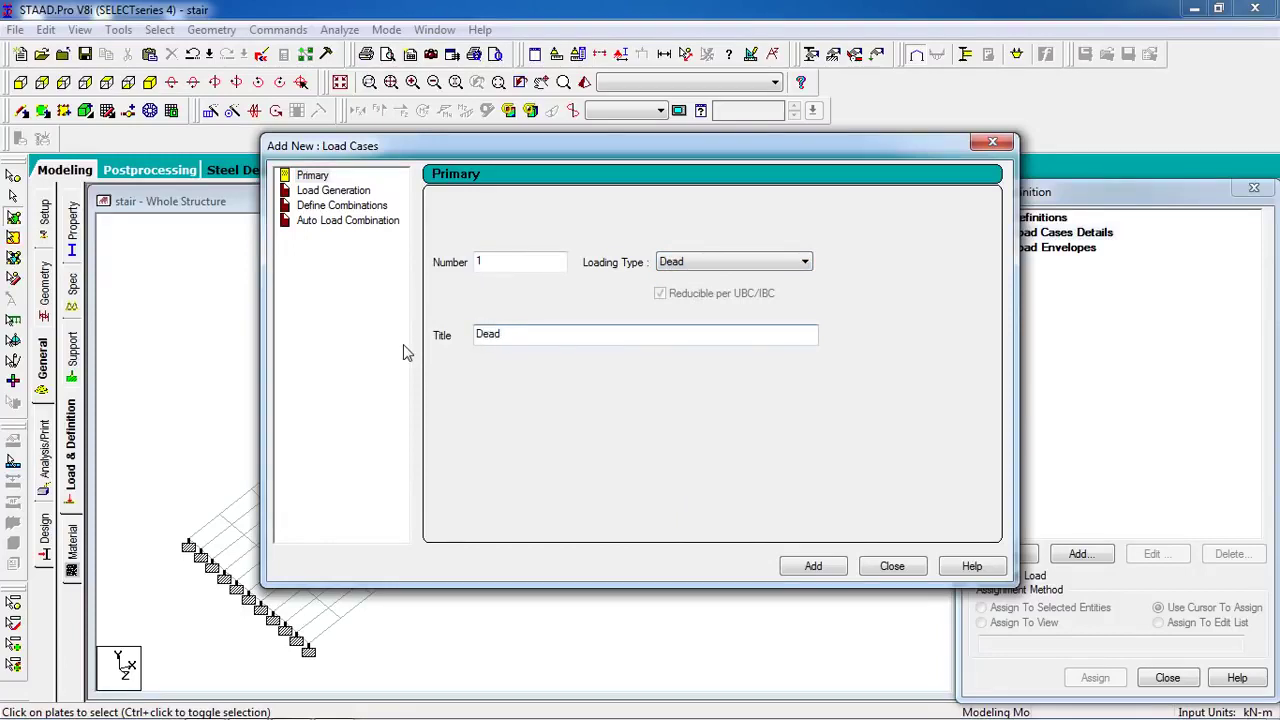
pyautogui.click(838, 574)
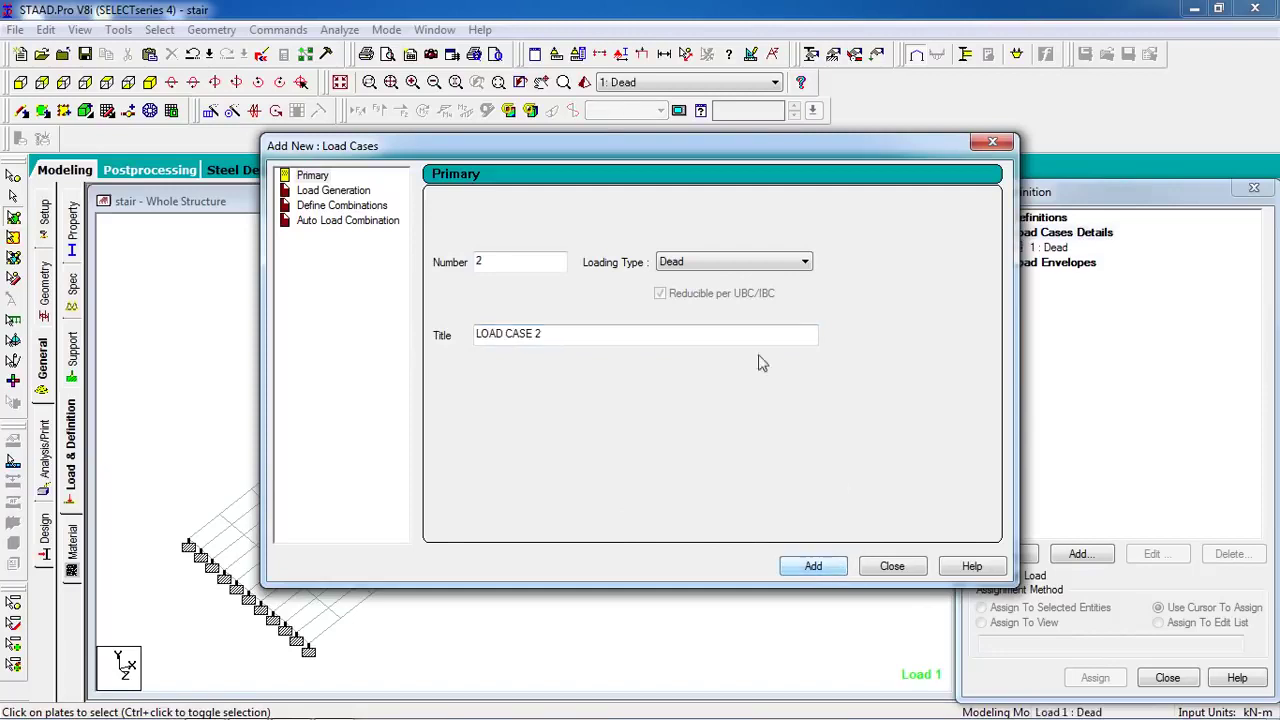
# Add primary load case 2 with loading type Live and the title LIve, and finish adding load cases.
pyautogui.click(684, 266)
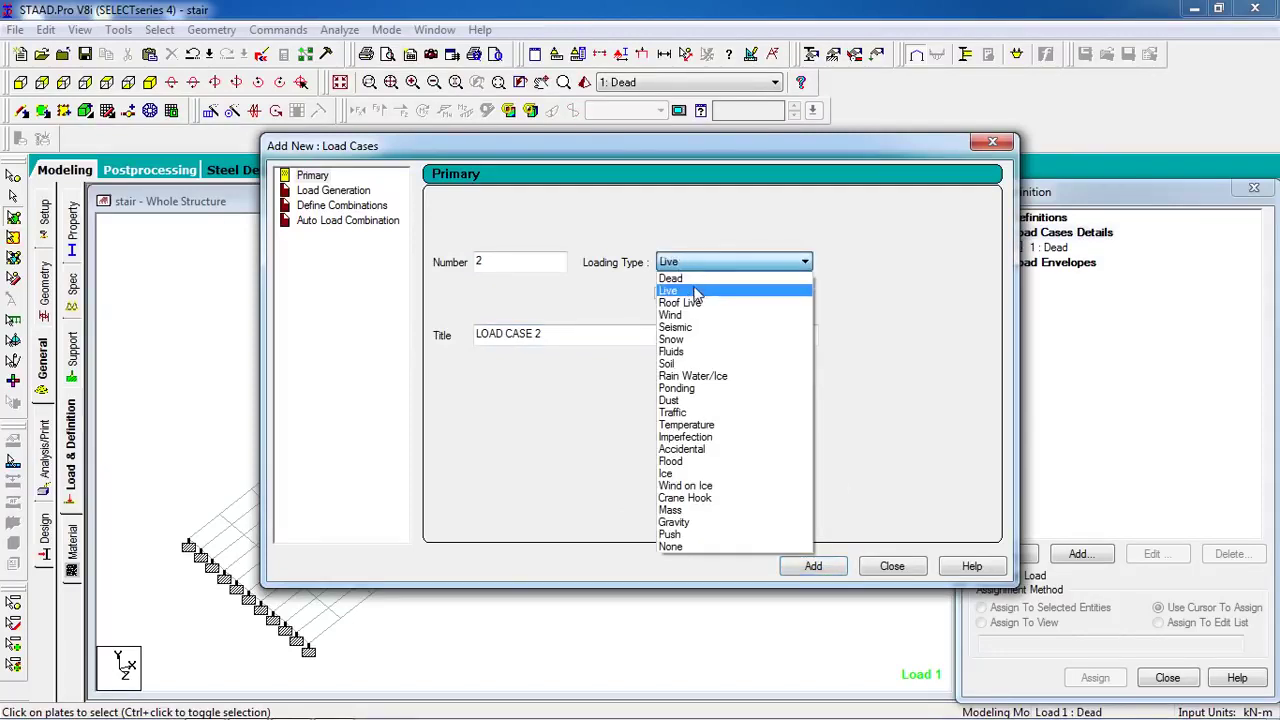
pyautogui.click(694, 284)
pyautogui.moveTo(612, 334); pyautogui.dragTo(428, 342)
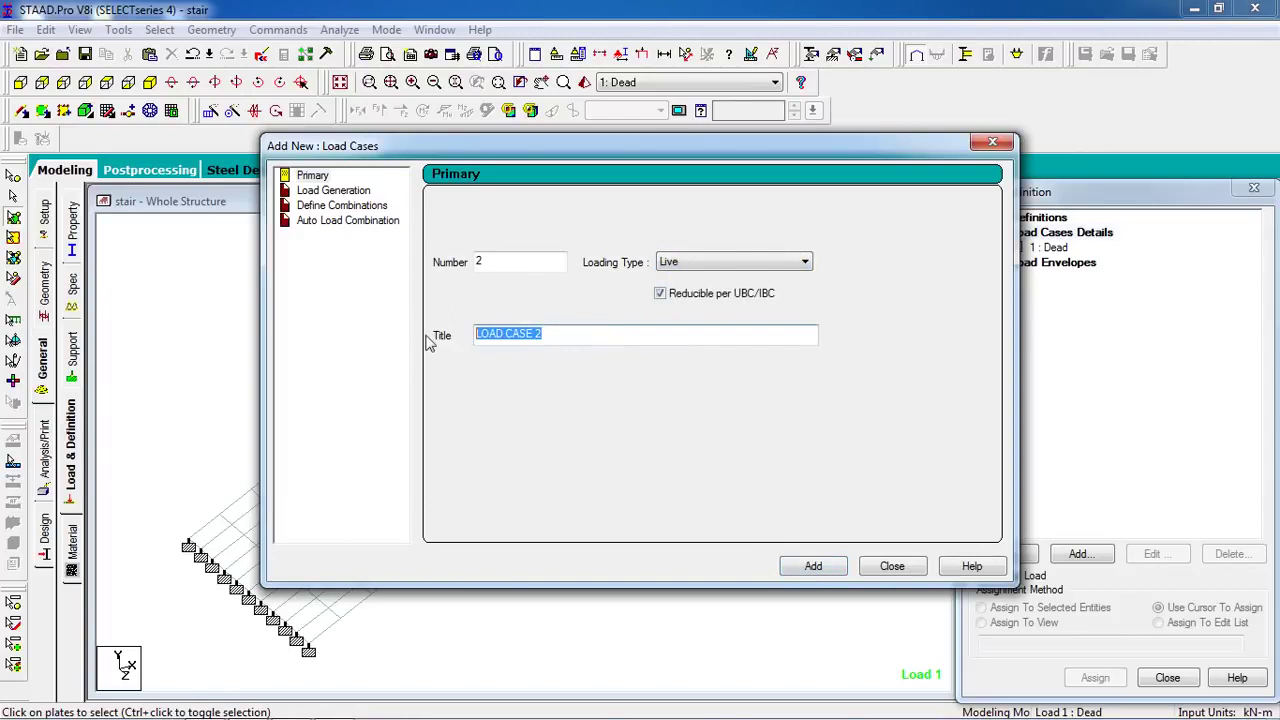
pyautogui.write('Live')
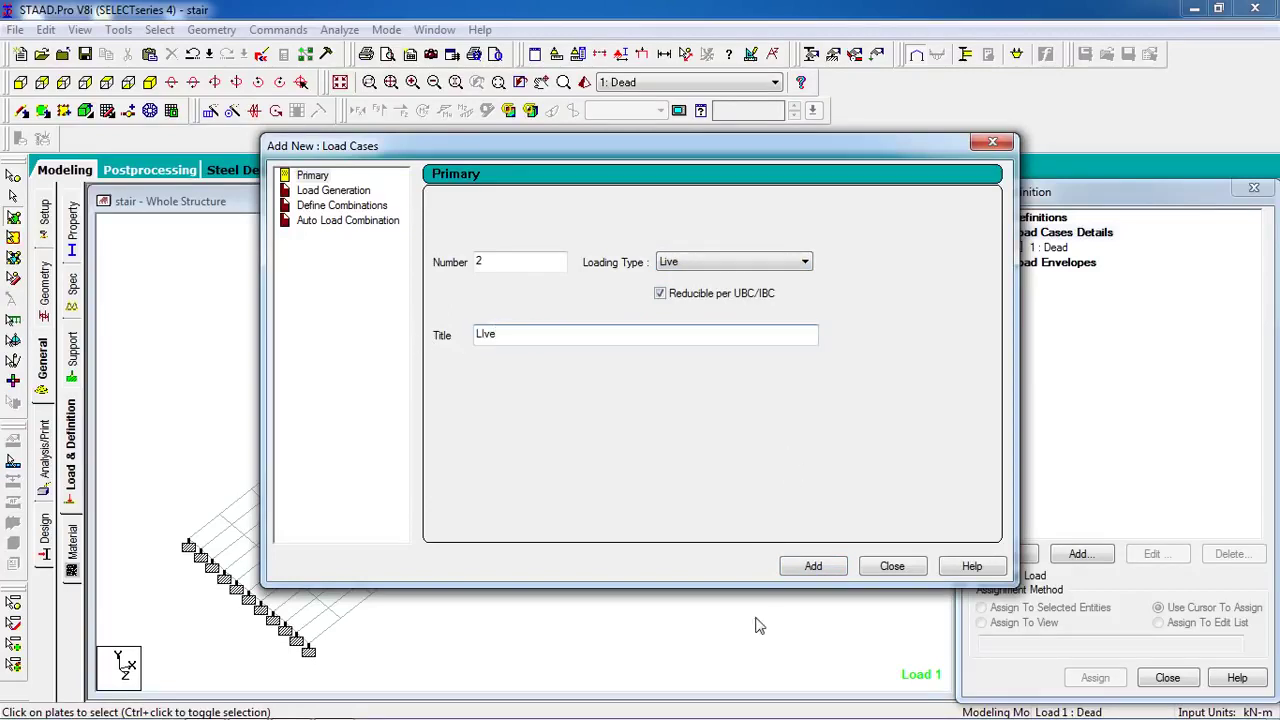
pyautogui.click(808, 566)
pyautogui.click(892, 566)
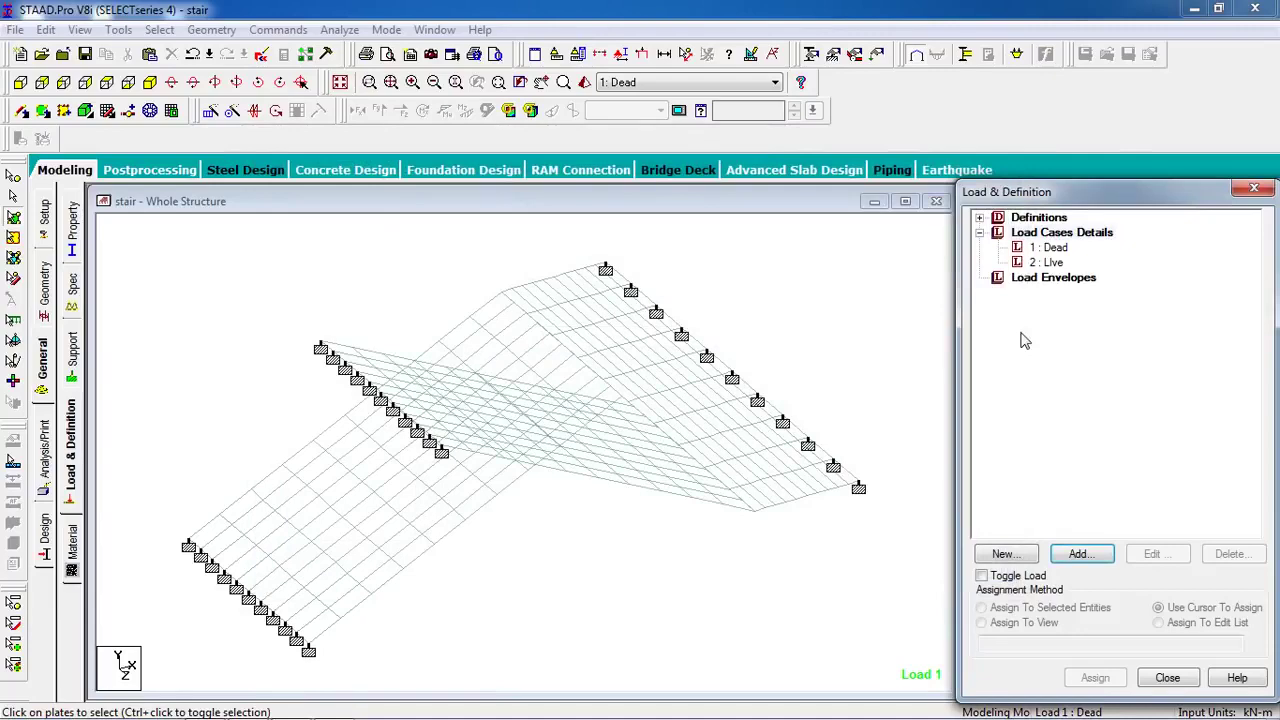
# Add a selfweight load in direction Y with factor -1 to the Dead load case.
pyautogui.click(1049, 250)
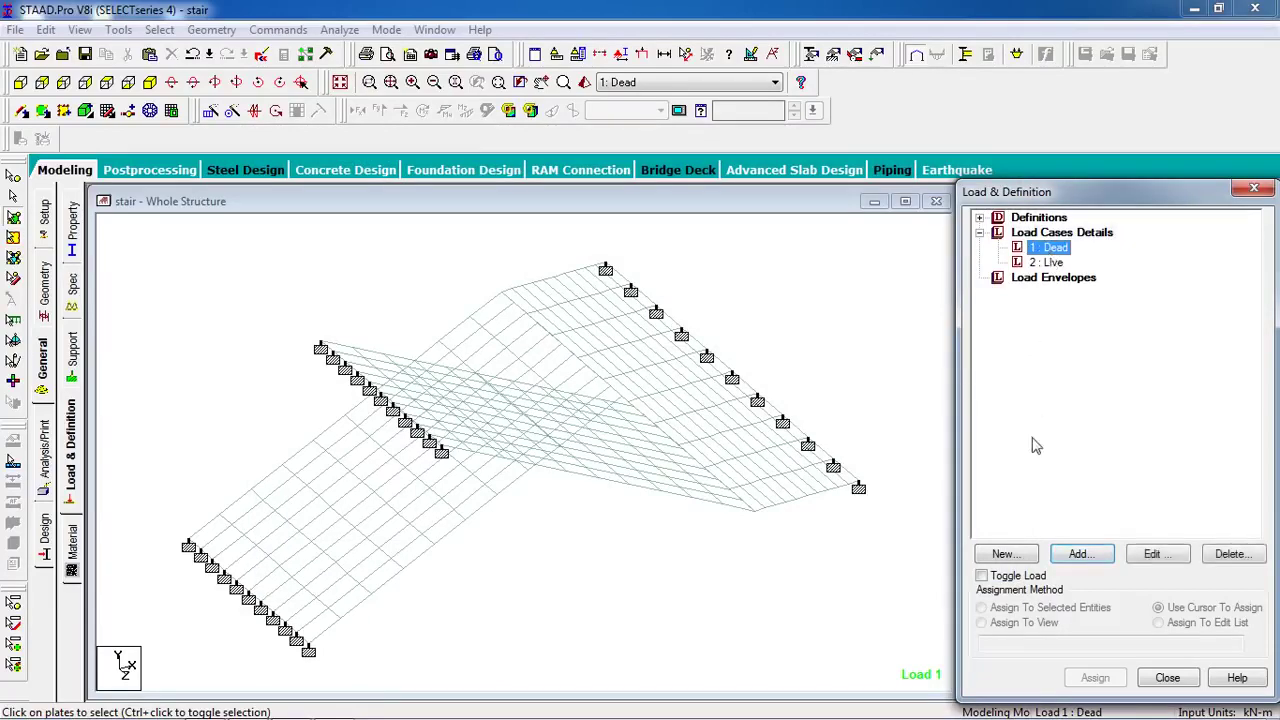
pyautogui.click(1080, 553)
pyautogui.click(262, 107)
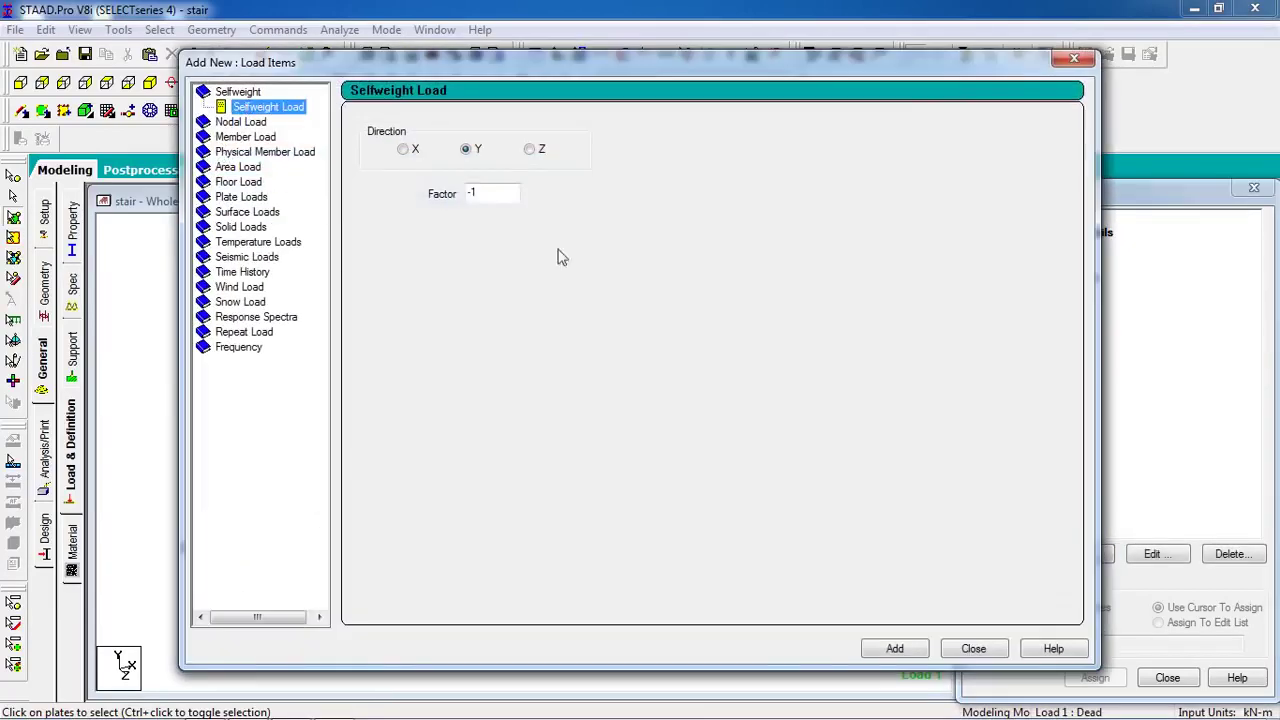
pyautogui.click(895, 648)
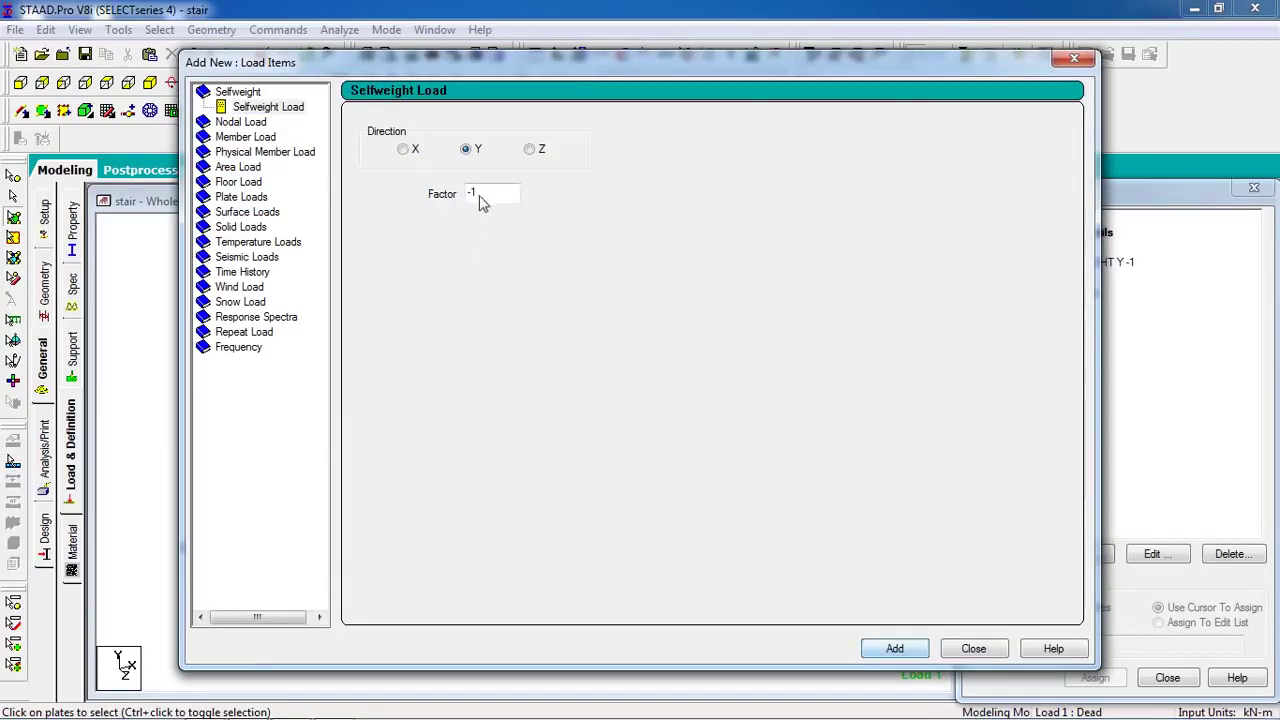
pyautogui.click(973, 648)
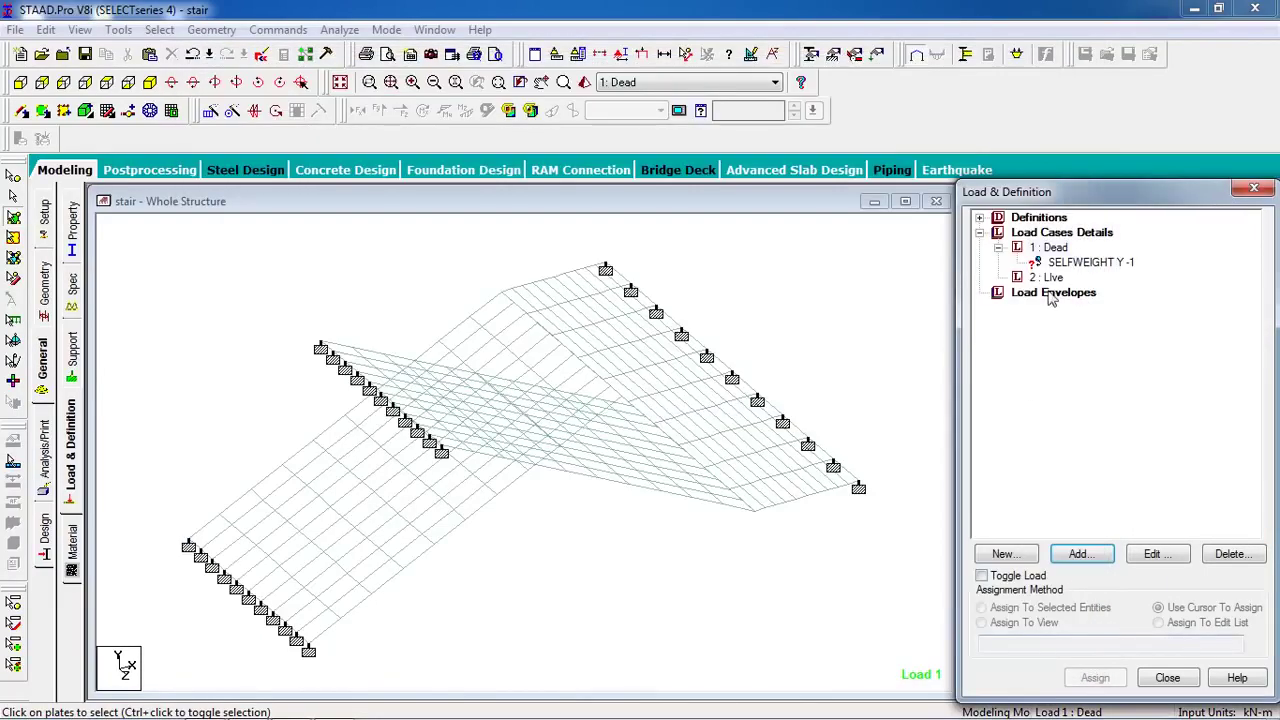
pyautogui.click(1055, 264)
pyautogui.click(1050, 277)
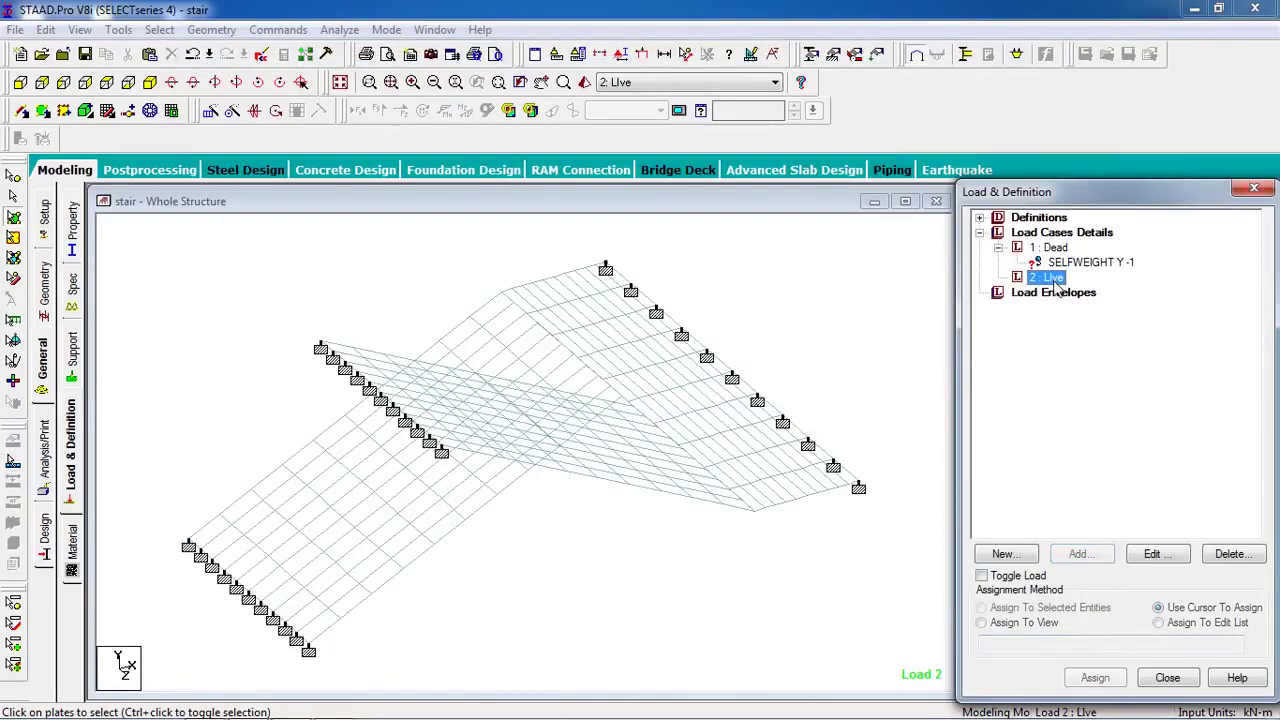
pyautogui.click(1055, 554)
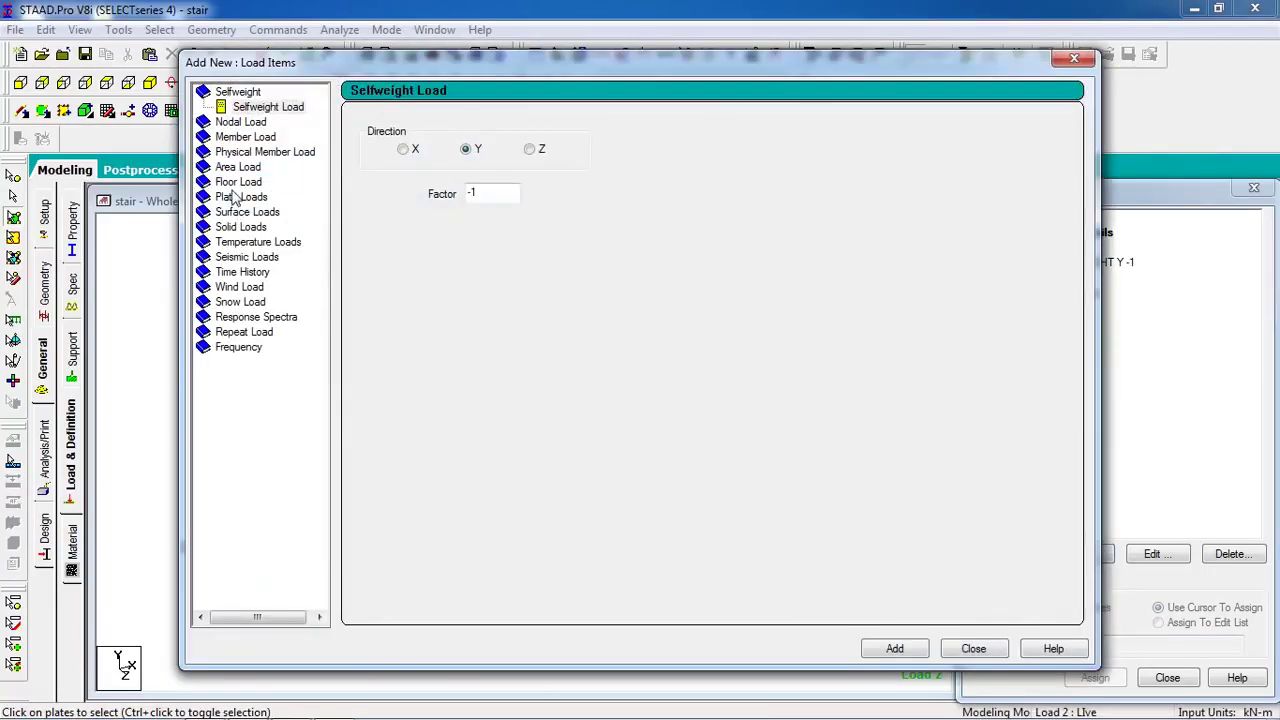
pyautogui.click(973, 649)
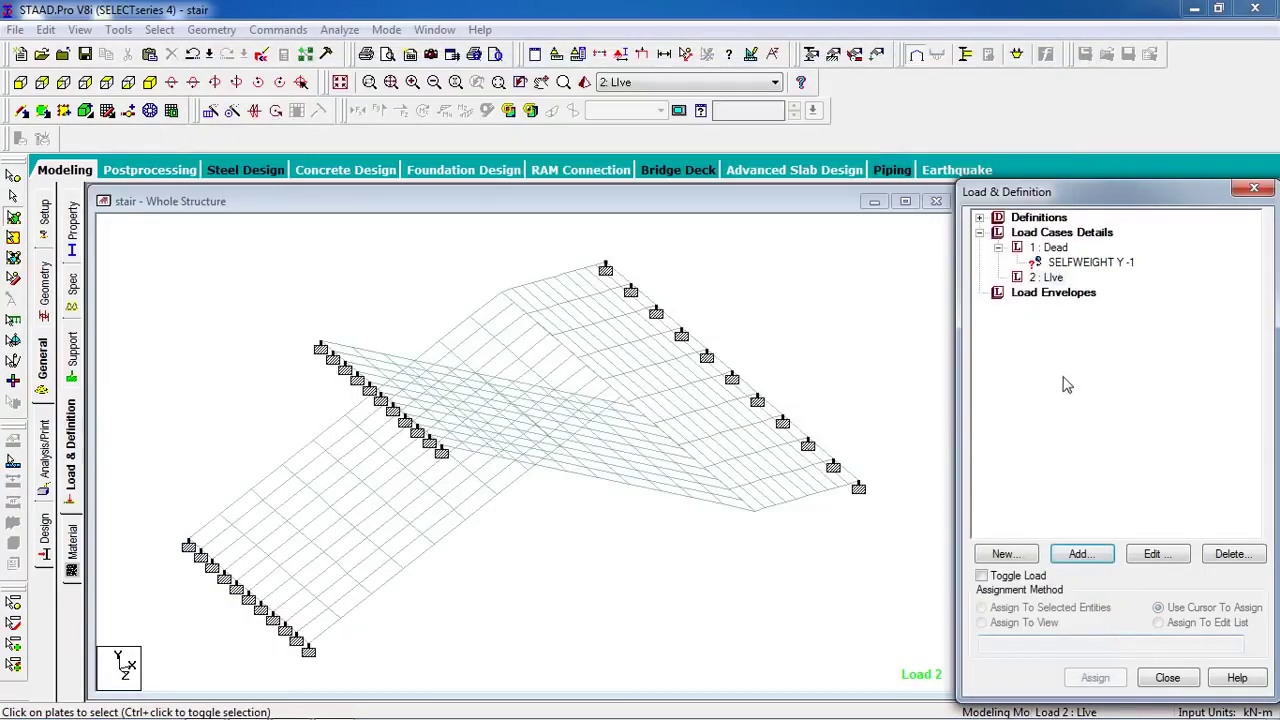
# Assign the Dead case's selfweight load to the whole stair using the Assign To View method.
pyautogui.click(1052, 248)
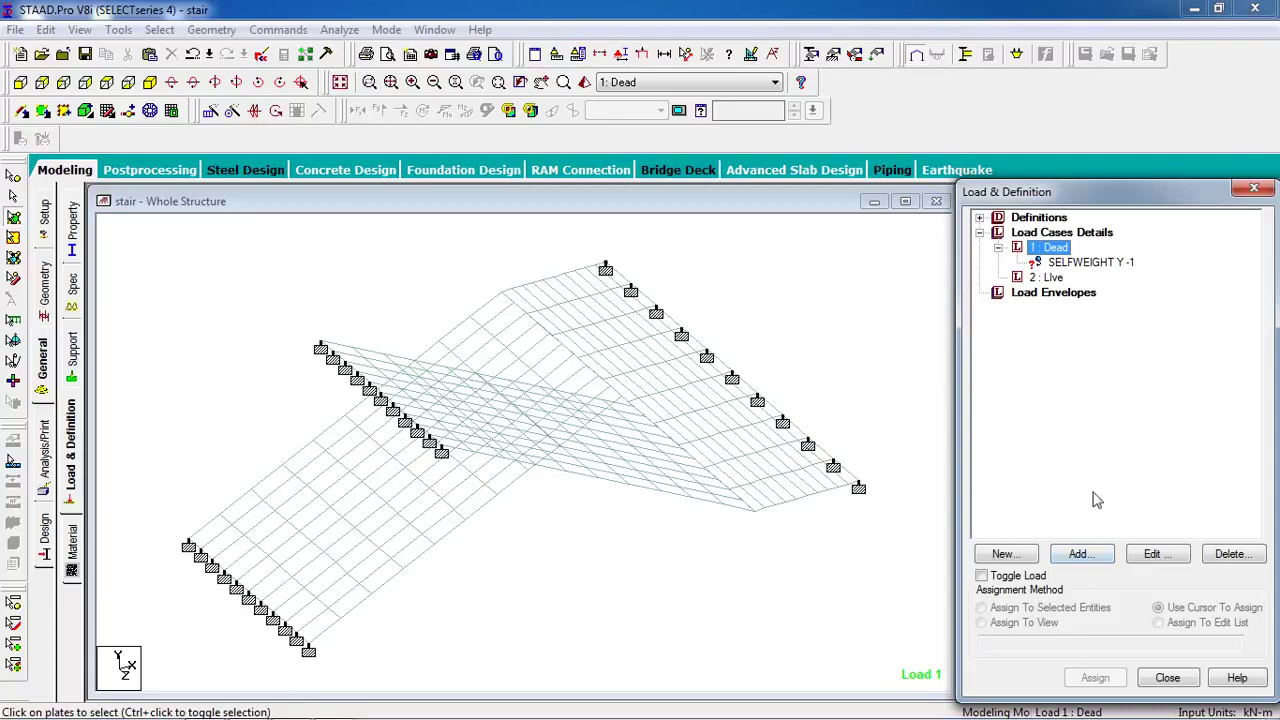
pyautogui.click(1097, 264)
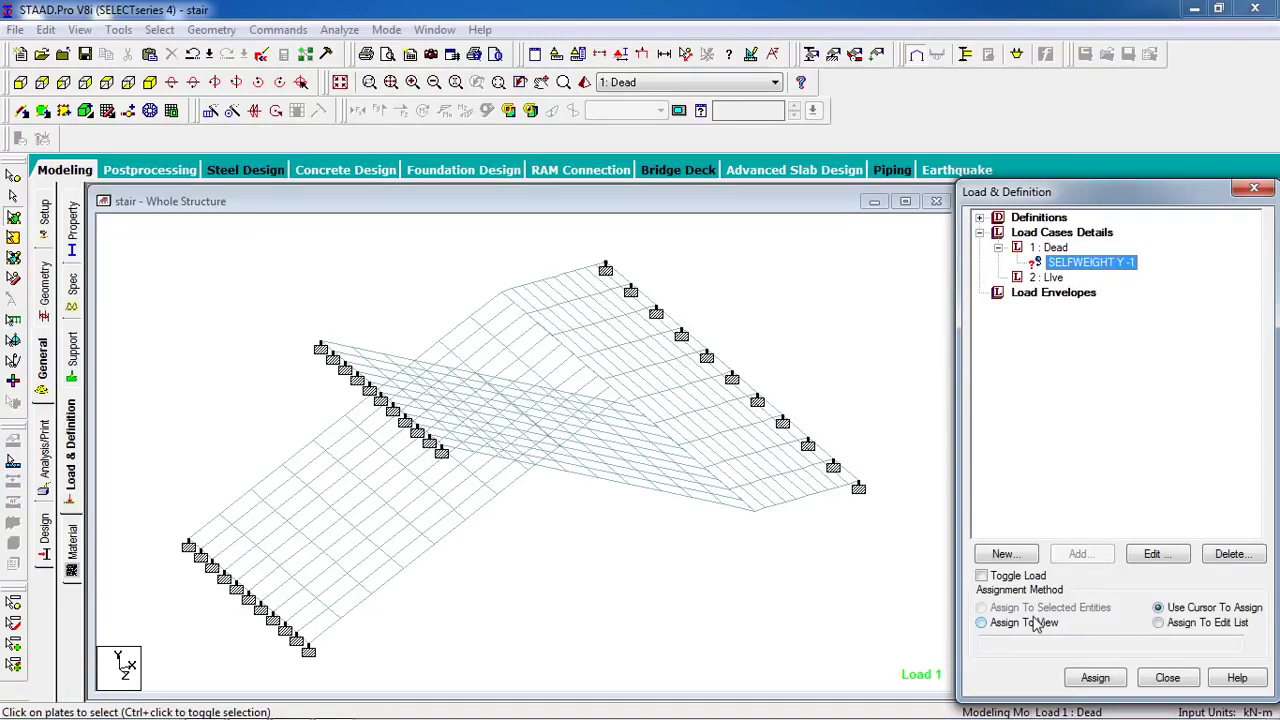
pyautogui.click(1032, 622)
pyautogui.click(1097, 677)
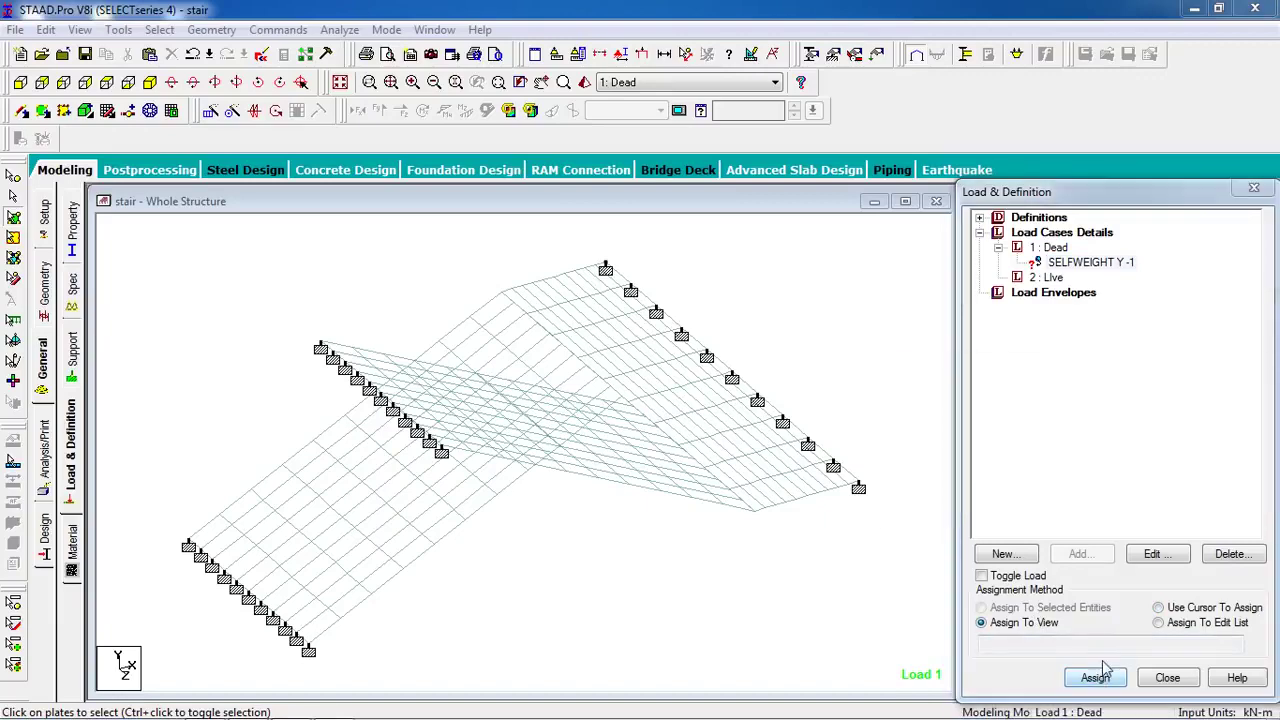
pyautogui.click(1133, 489)
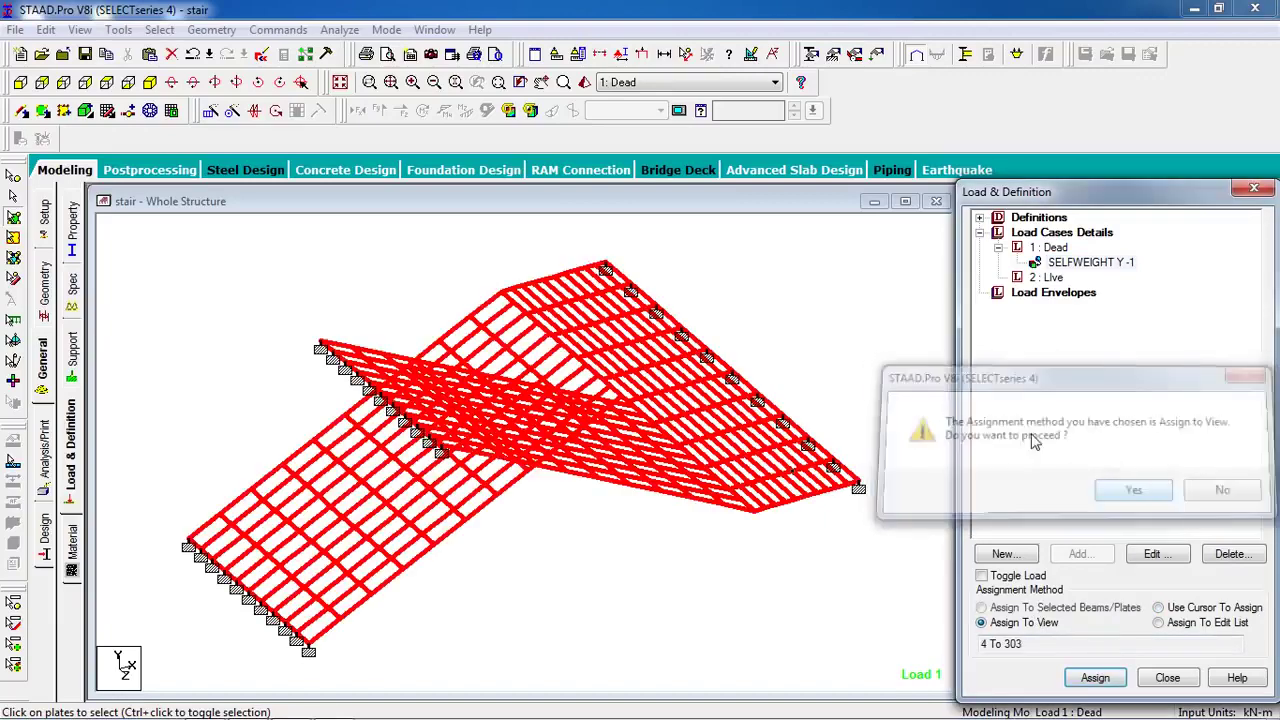
# Add a full-plate pressure load of 1.1 kN/m2 in the Local Z direction to the Dead load case.
pyautogui.click(1048, 248)
pyautogui.click(1086, 556)
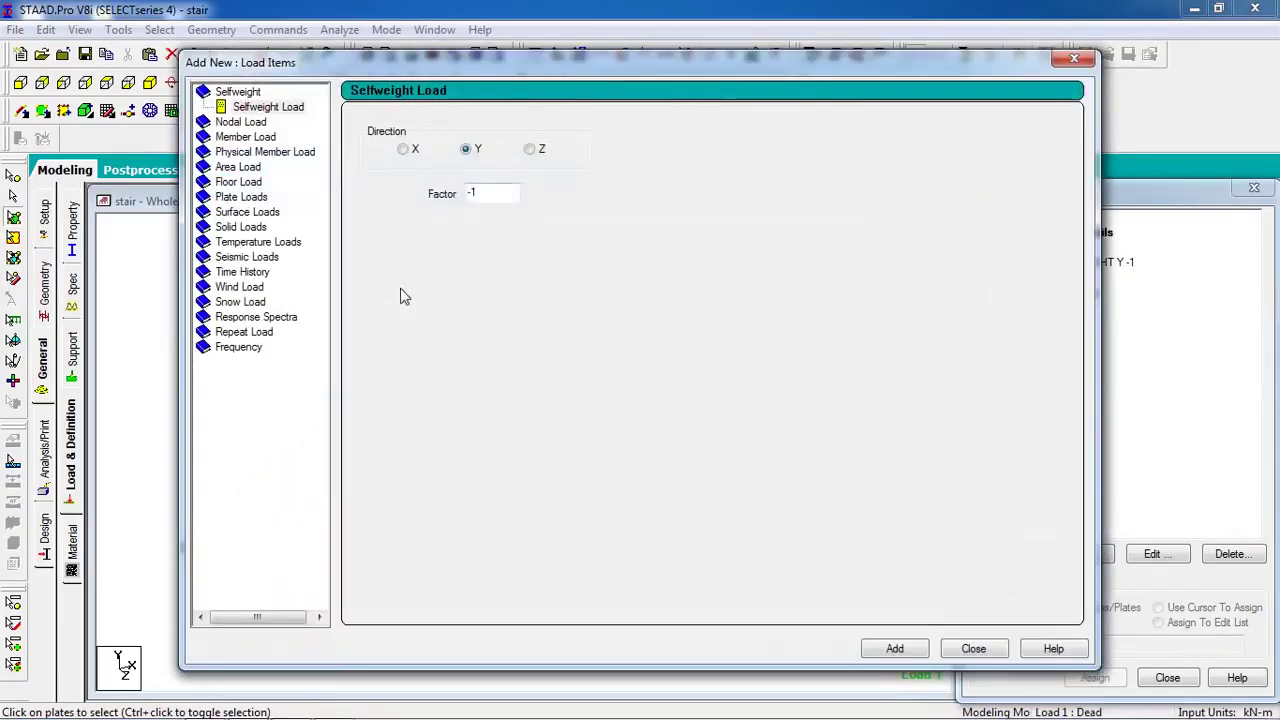
pyautogui.click(252, 199)
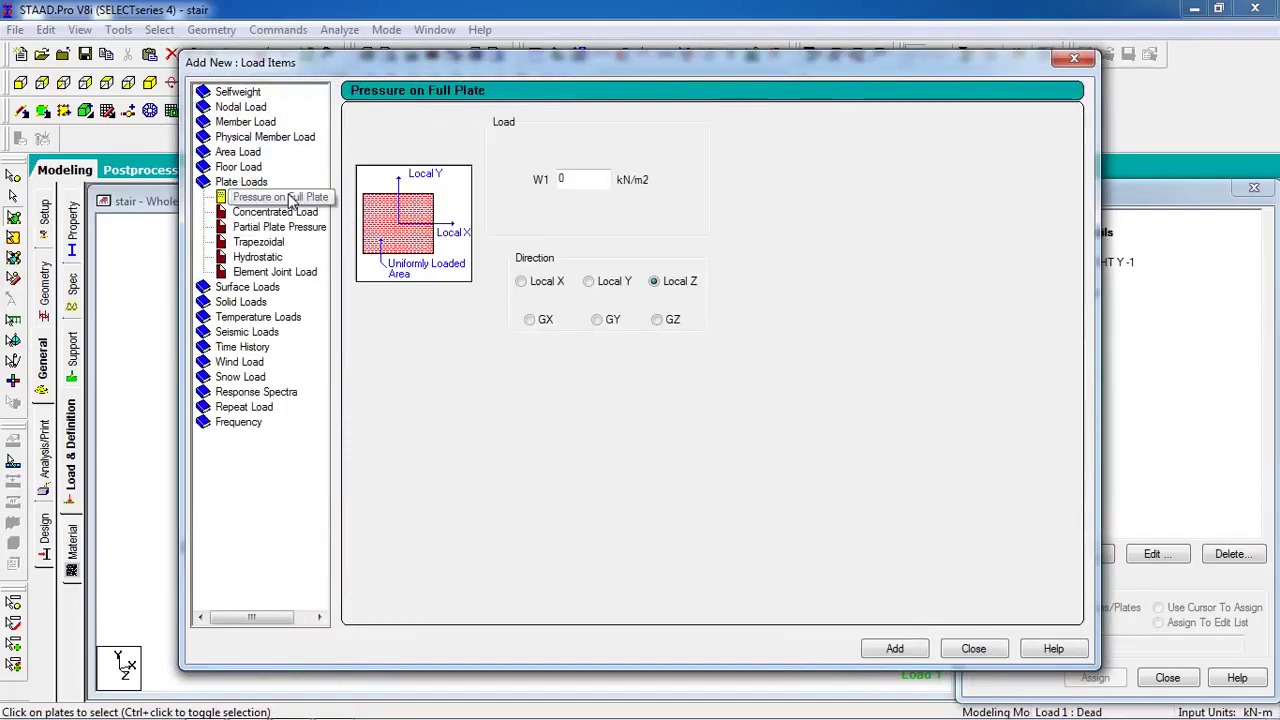
pyautogui.doubleClick(585, 180)
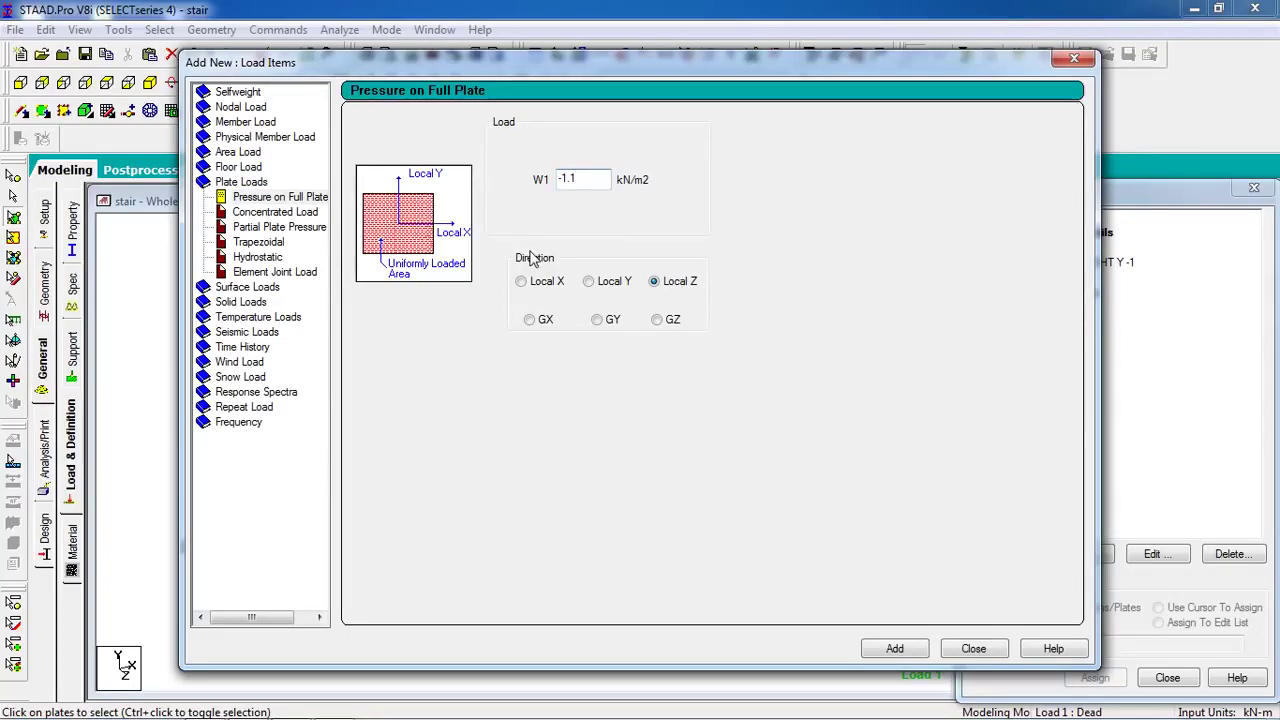
pyautogui.click(565, 184)
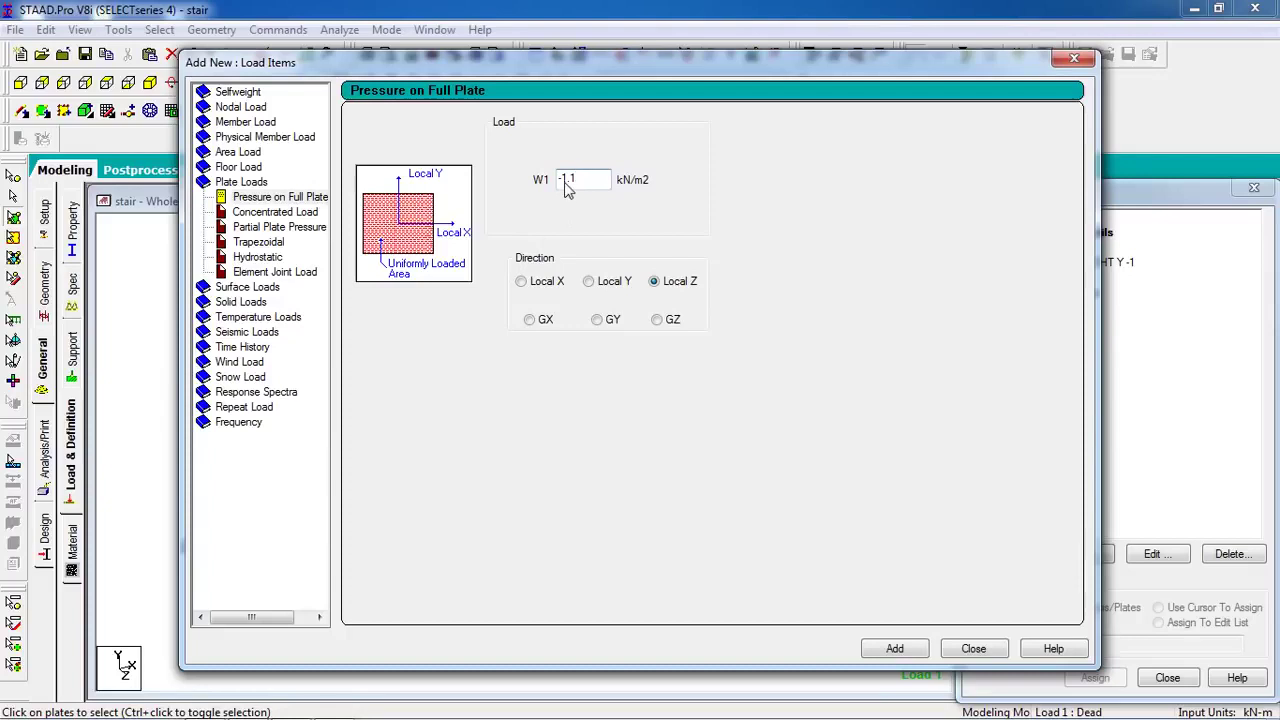
pyautogui.press('BackSpace')
pyautogui.click(893, 650)
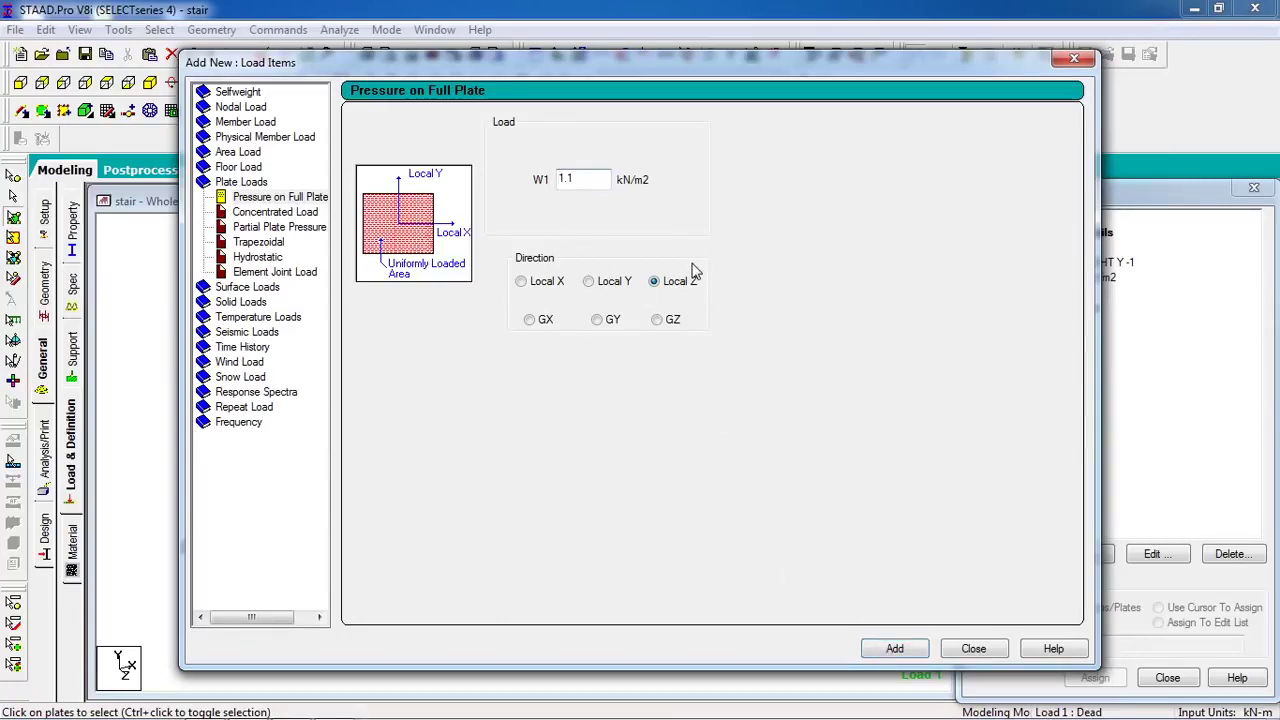
# Add a second full-plate pressure load of -1.1 kN/m2 in Local Z to the Dead load case.
pyautogui.write('-')
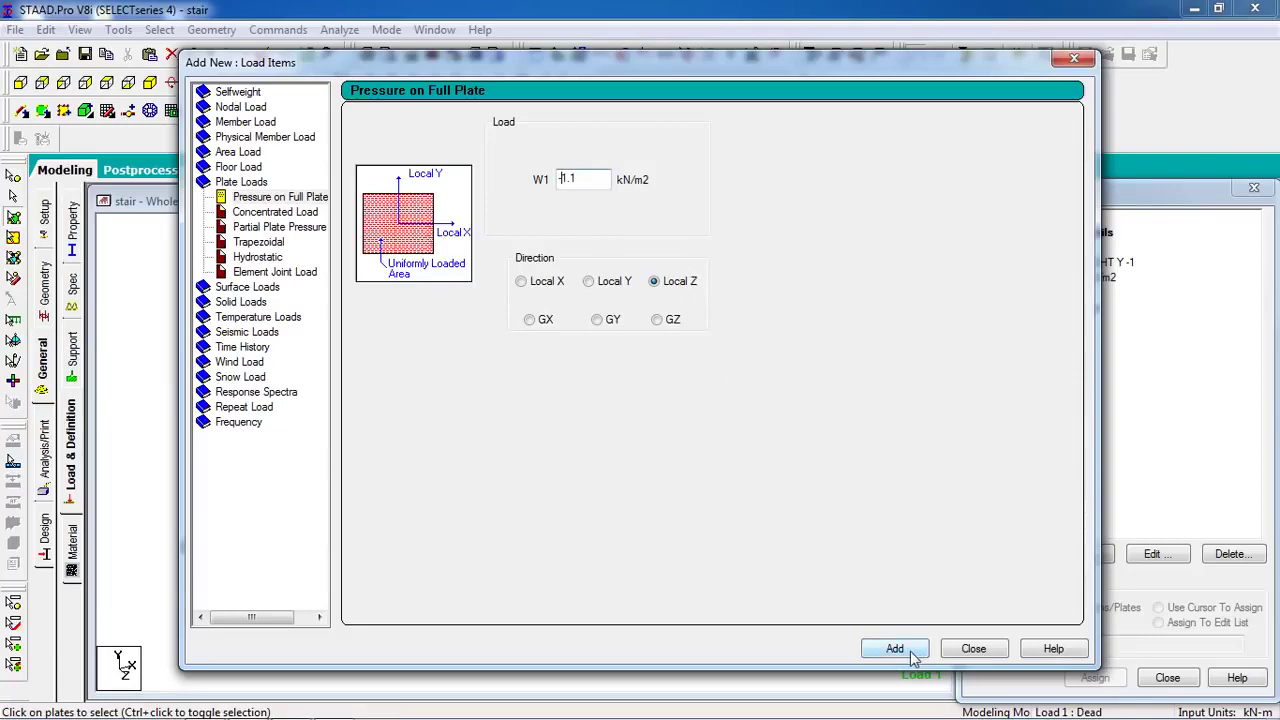
pyautogui.click(894, 649)
pyautogui.click(973, 649)
# Clear the plate selection and assign the 1.1 kN/m2 pressure load to all plates with Assign To View.
pyautogui.click(1082, 278)
pyautogui.click(1083, 293)
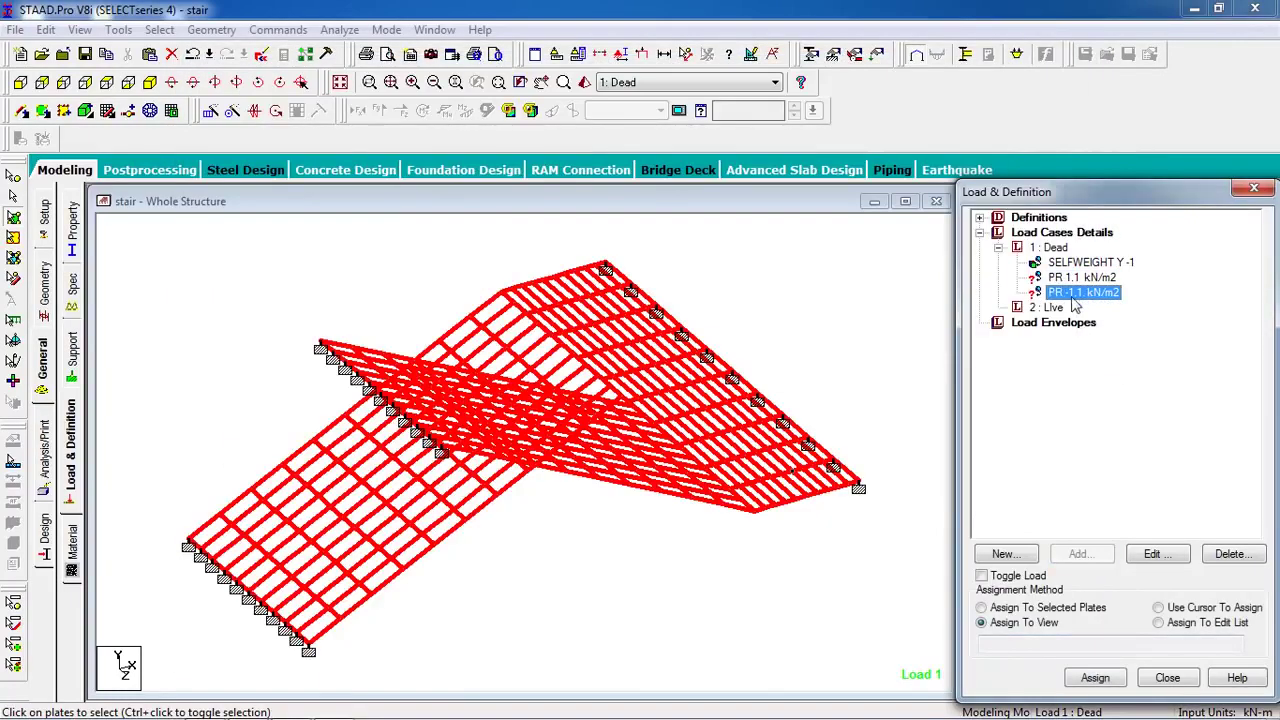
pyautogui.click(878, 317)
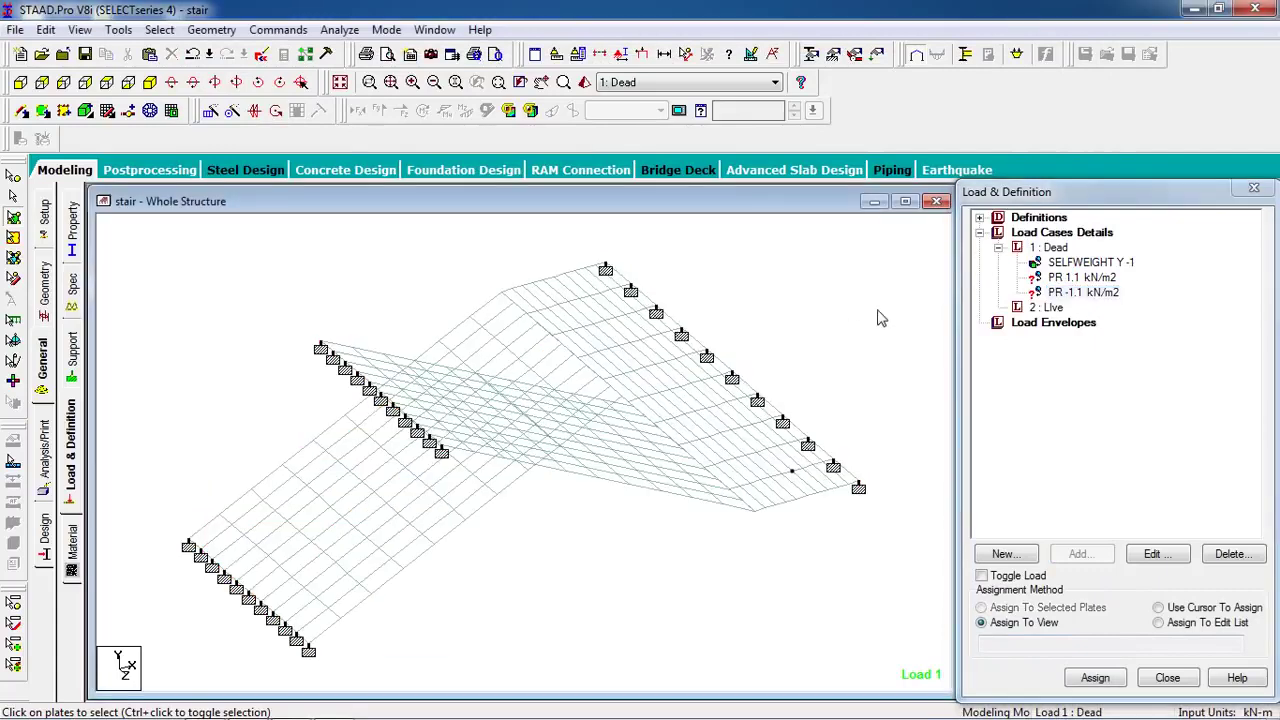
pyautogui.click(1057, 280)
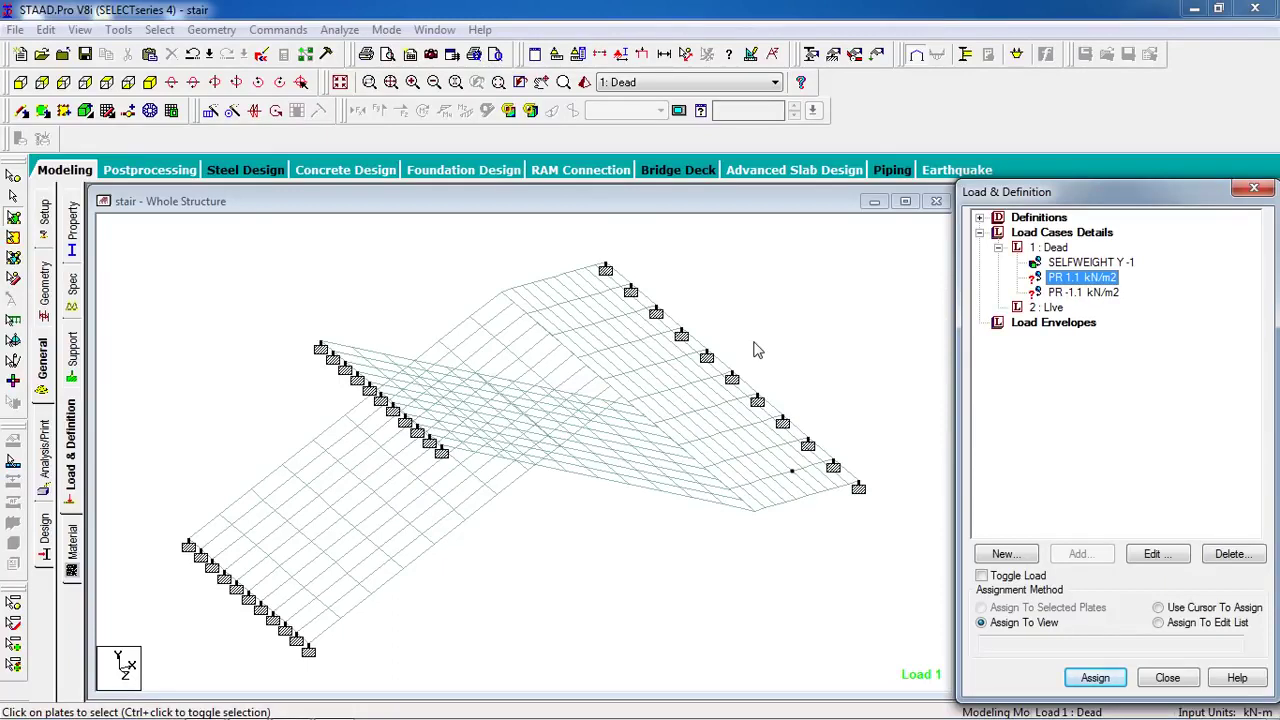
pyautogui.click(1095, 679)
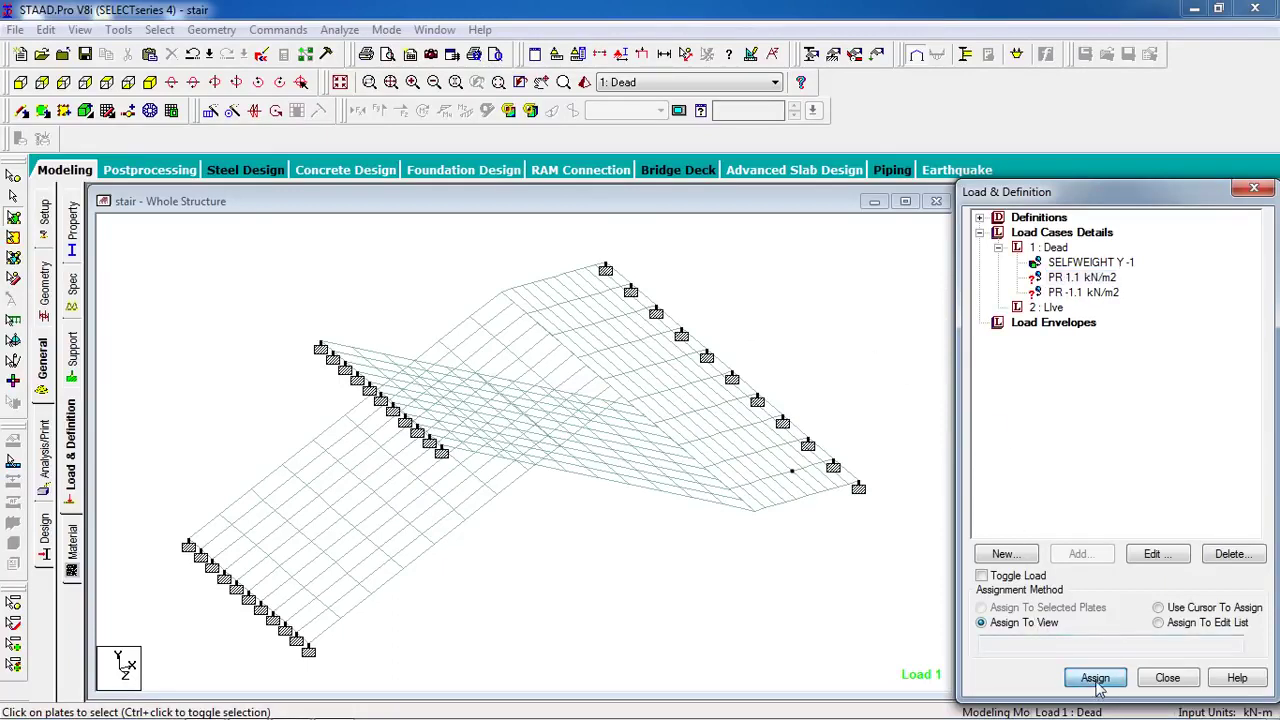
pyautogui.click(1137, 491)
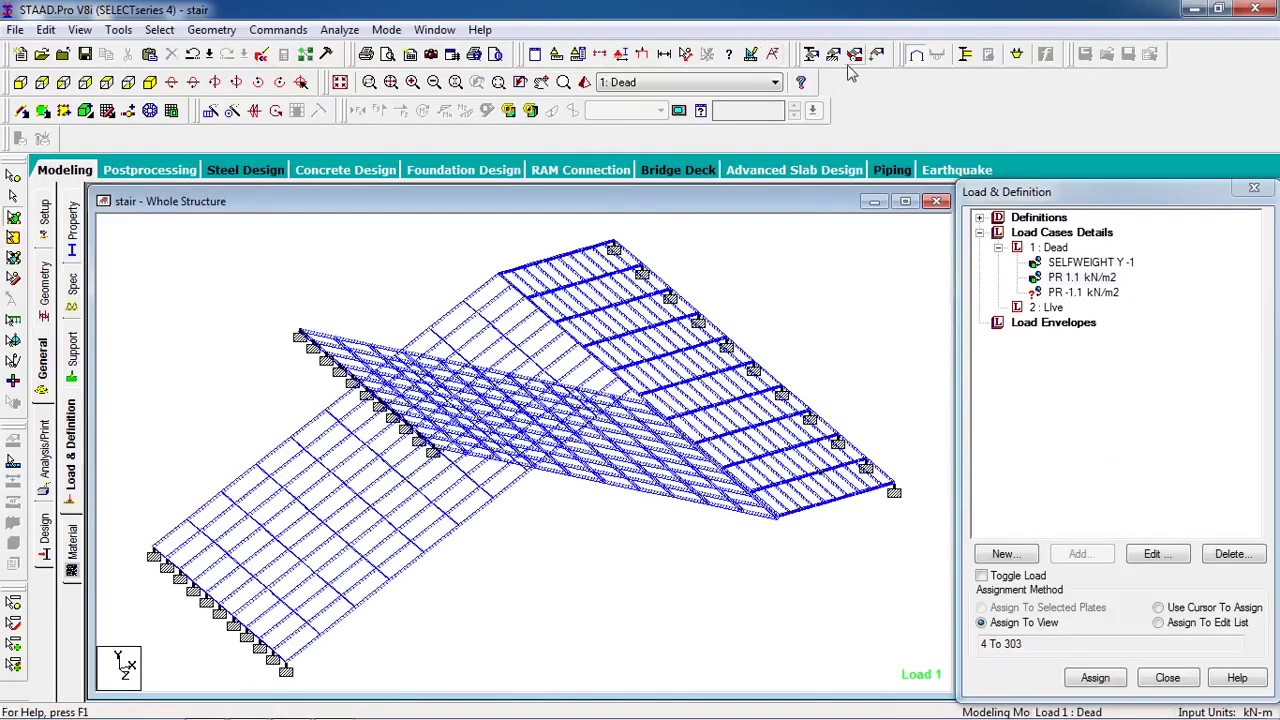
# Set the pressure load display scale to 0.004 N/mm2 per m, with scale changes applied immediately.
pyautogui.click(752, 56)
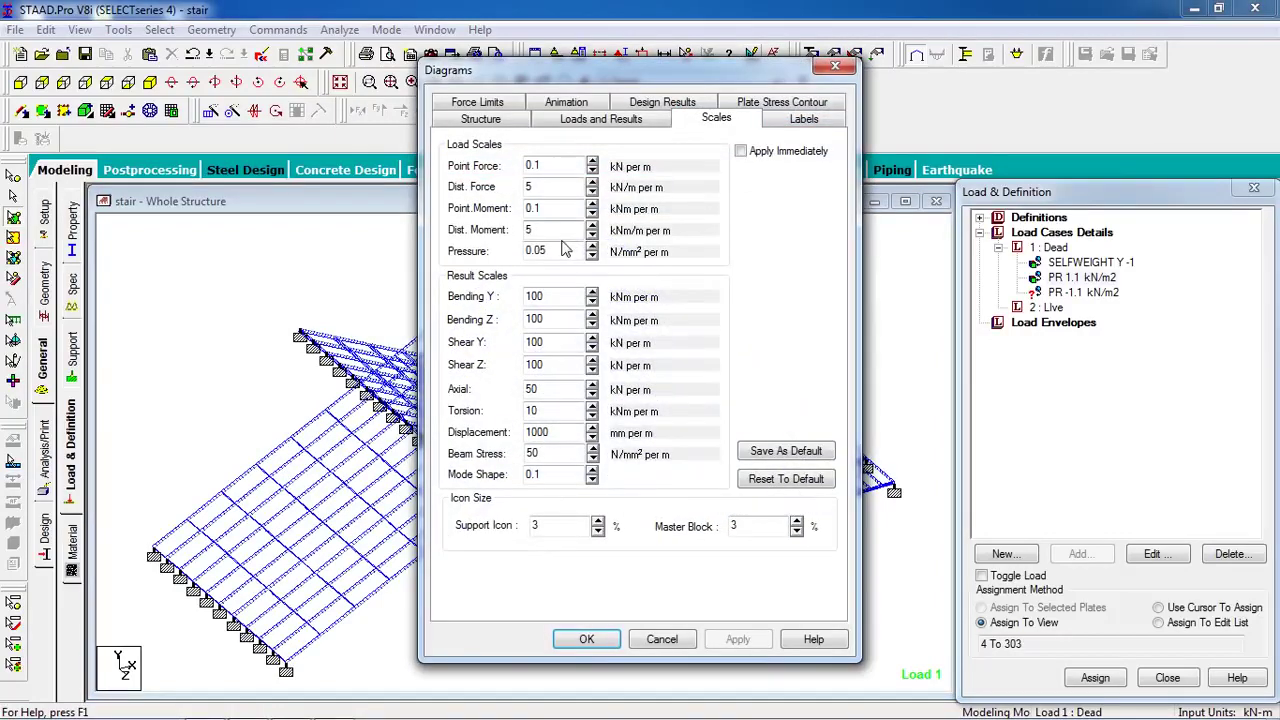
pyautogui.click(774, 153)
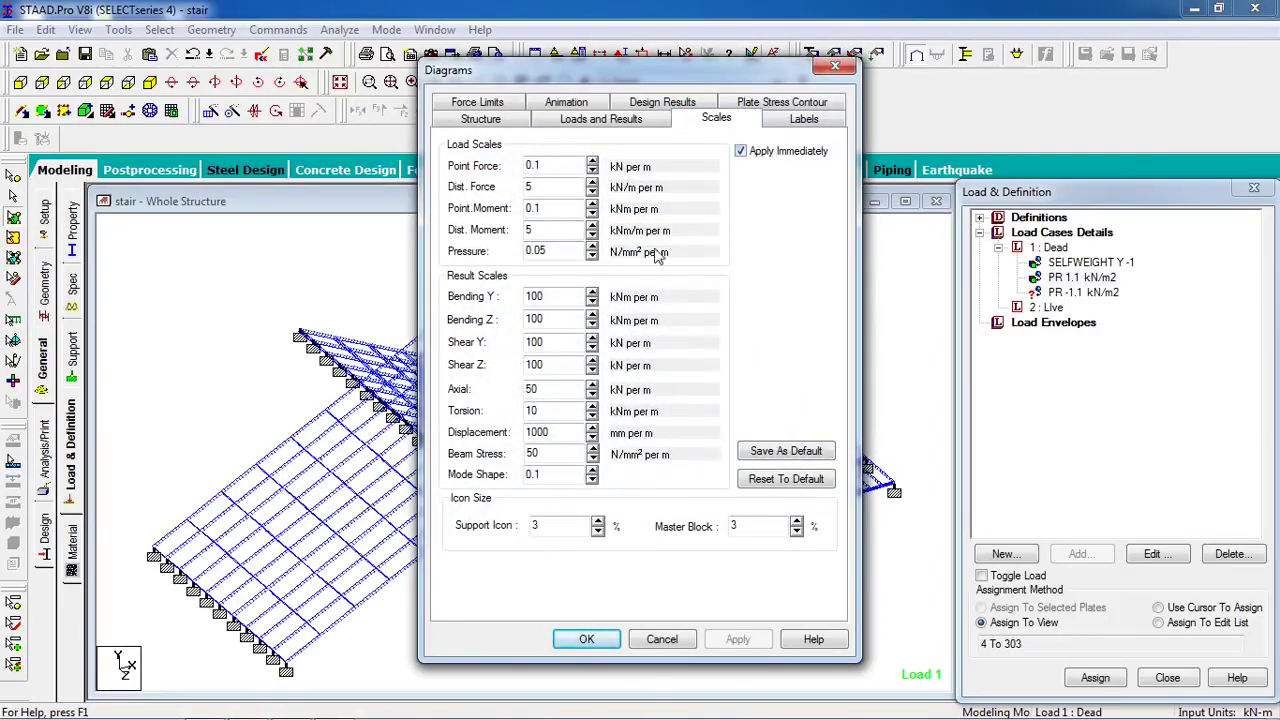
pyautogui.click(592, 256)
pyautogui.click(592, 256)
pyautogui.click(592, 256)
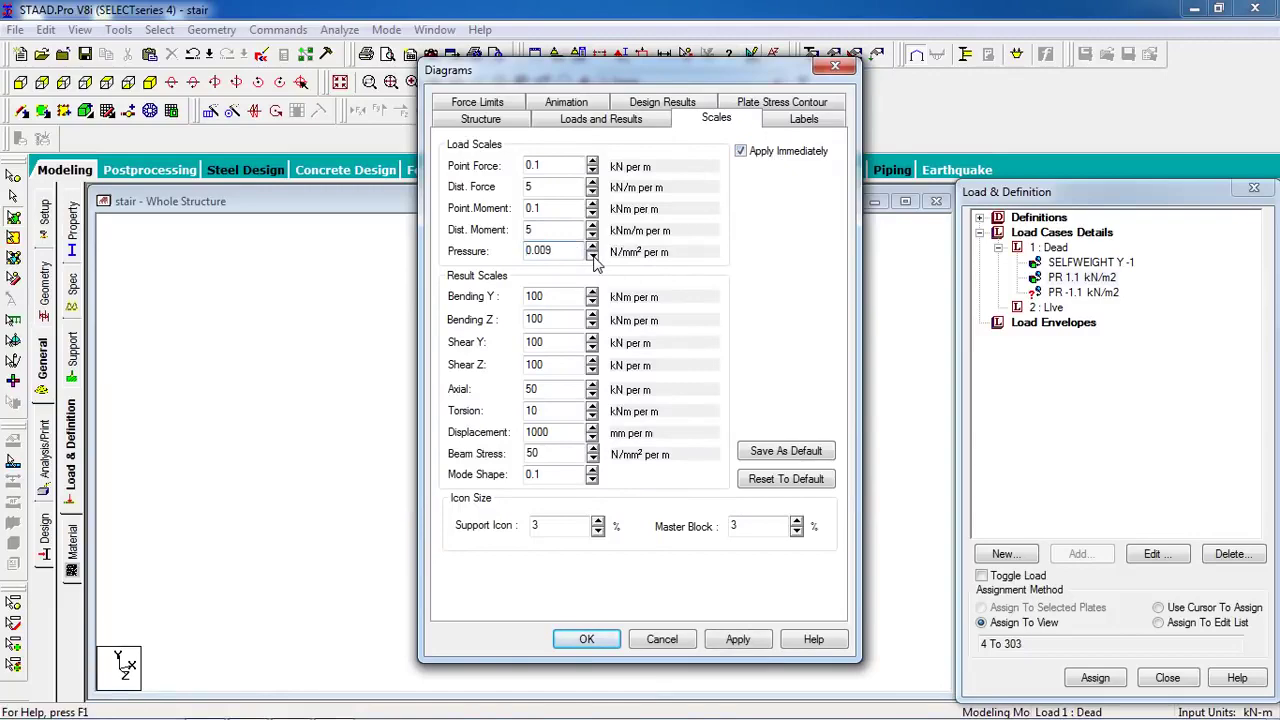
pyautogui.click(592, 256)
pyautogui.click(592, 256)
pyautogui.click(592, 256)
pyautogui.click(592, 247)
pyautogui.click(592, 247)
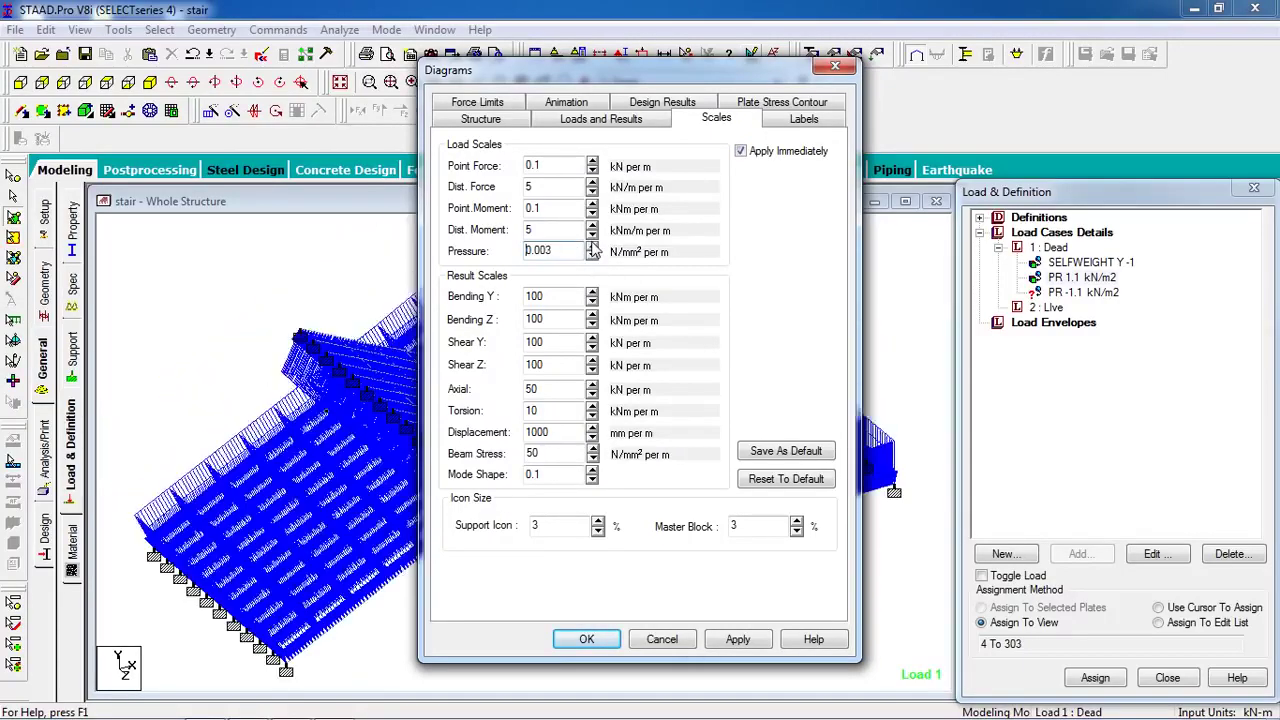
pyautogui.click(744, 646)
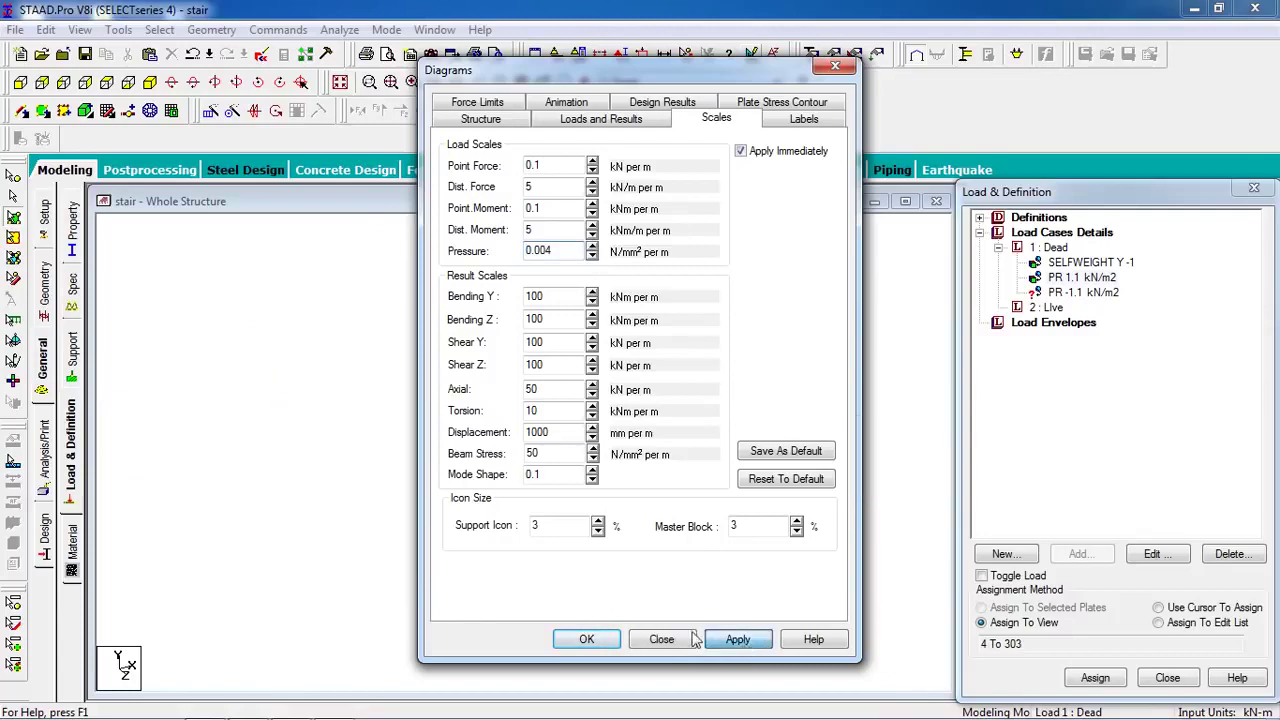
pyautogui.click(562, 638)
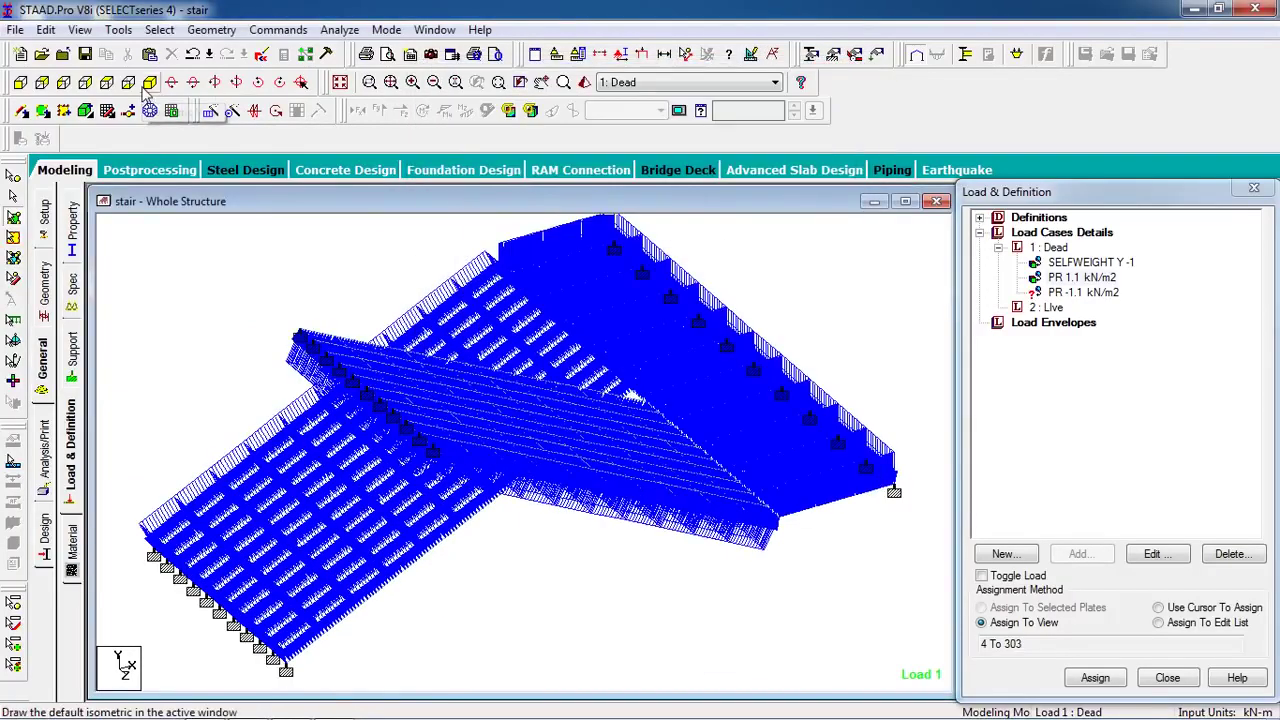
# Choose the Dead case's -1.1 kN/m2 pressure load and select the upper flight's plates in the front view.
pyautogui.click(21, 84)
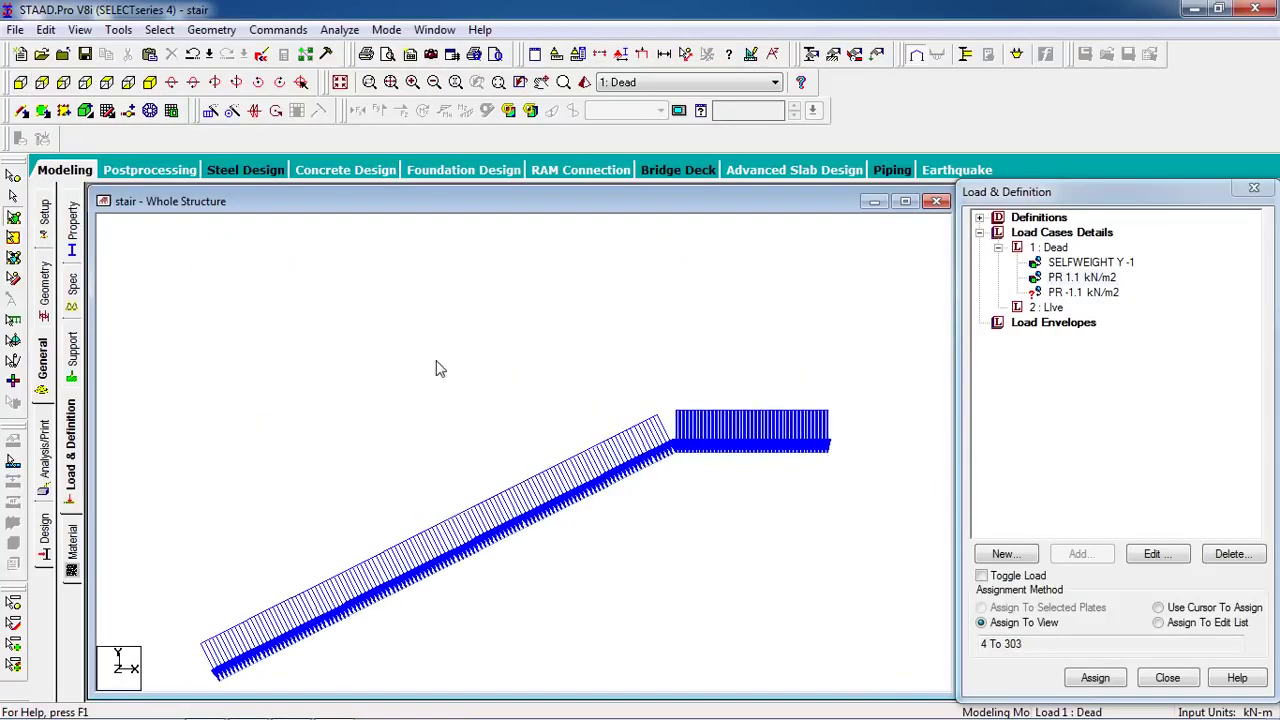
pyautogui.scroll(1, 737, 460)
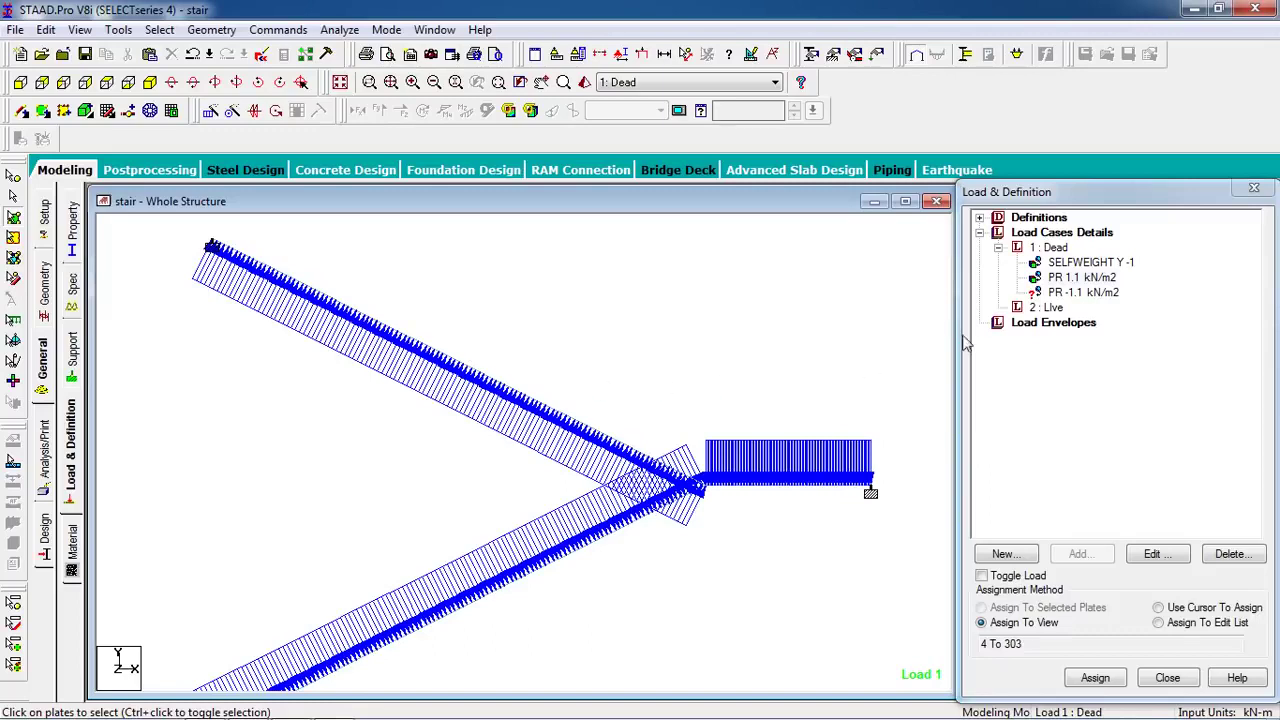
pyautogui.click(1083, 293)
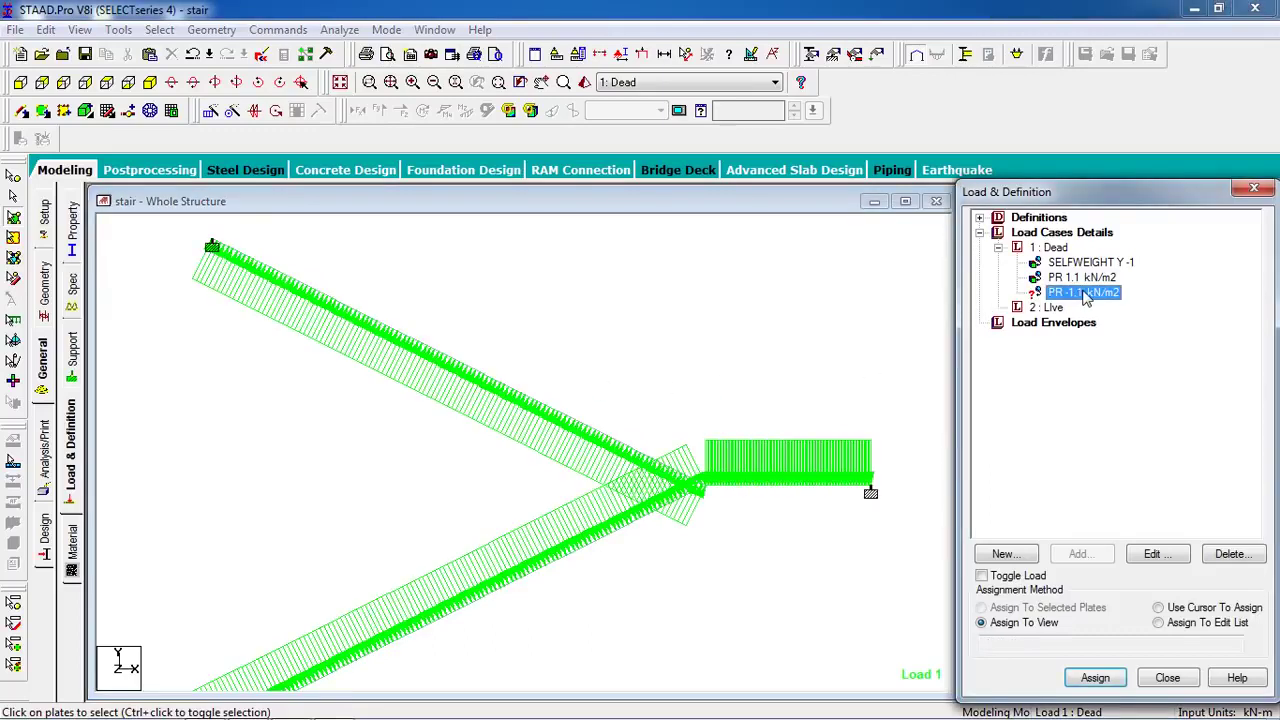
pyautogui.click(300, 258)
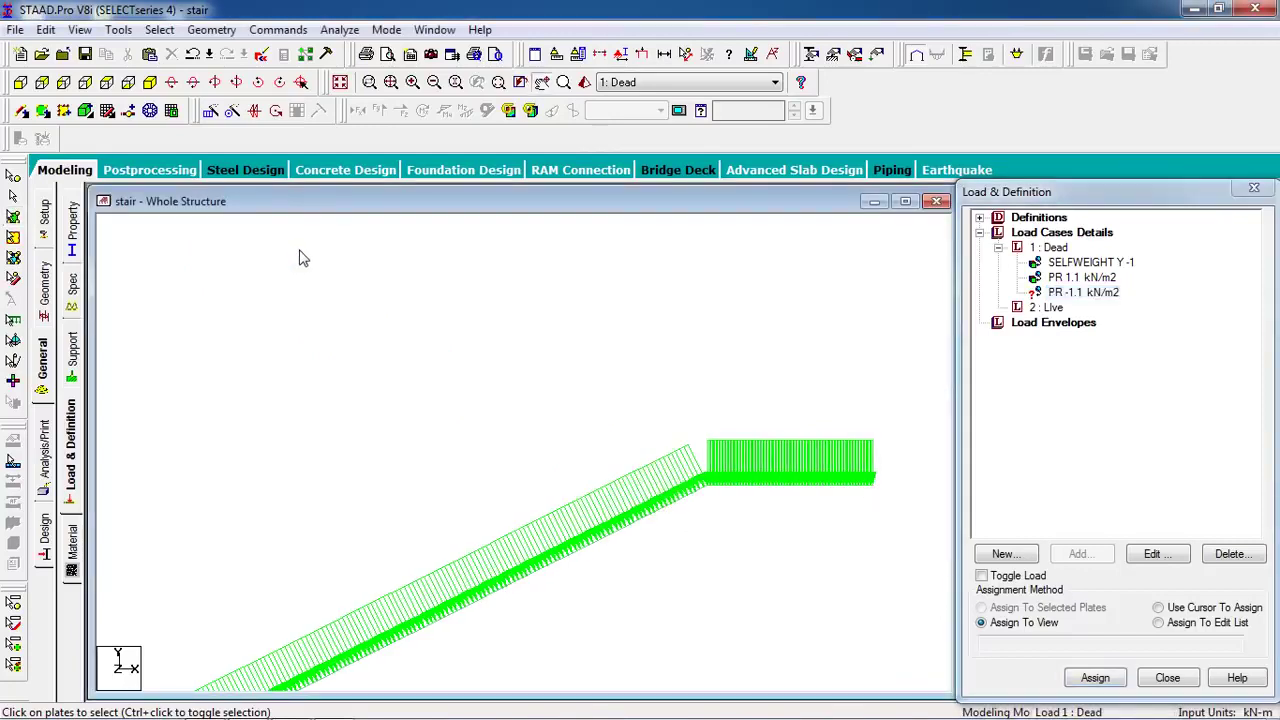
pyautogui.moveTo(193, 220); pyautogui.dragTo(677, 487)
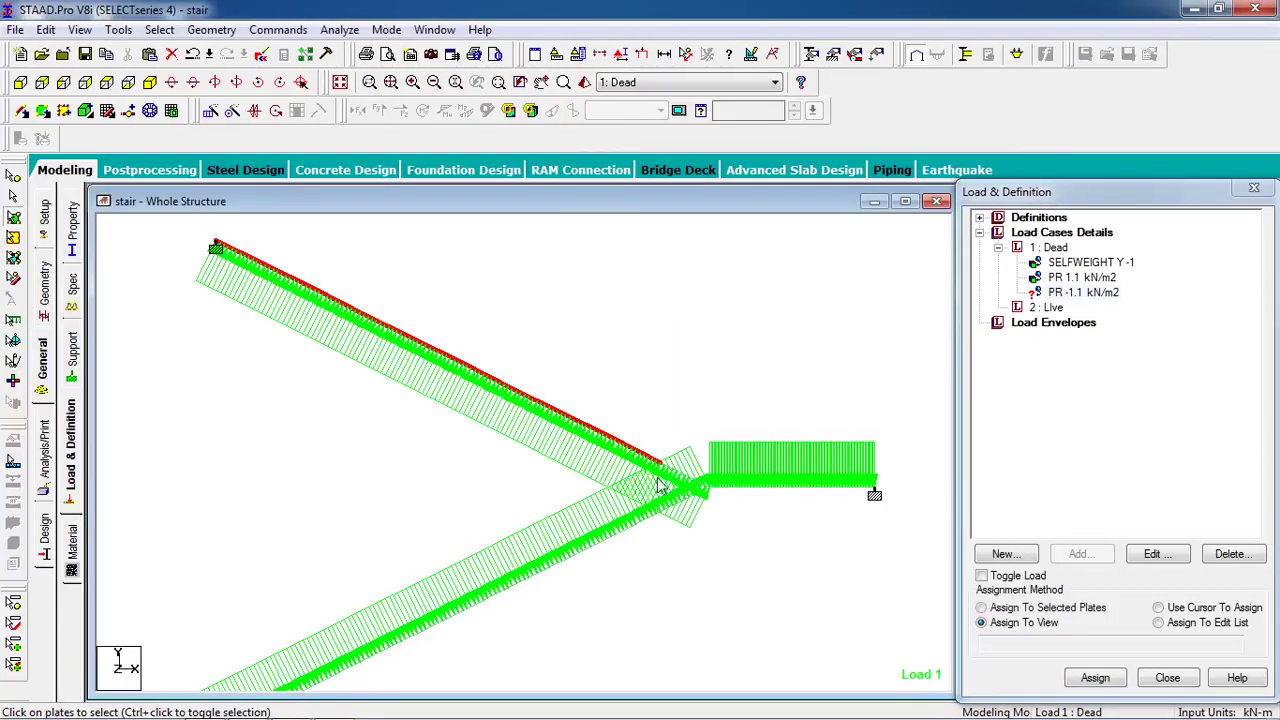
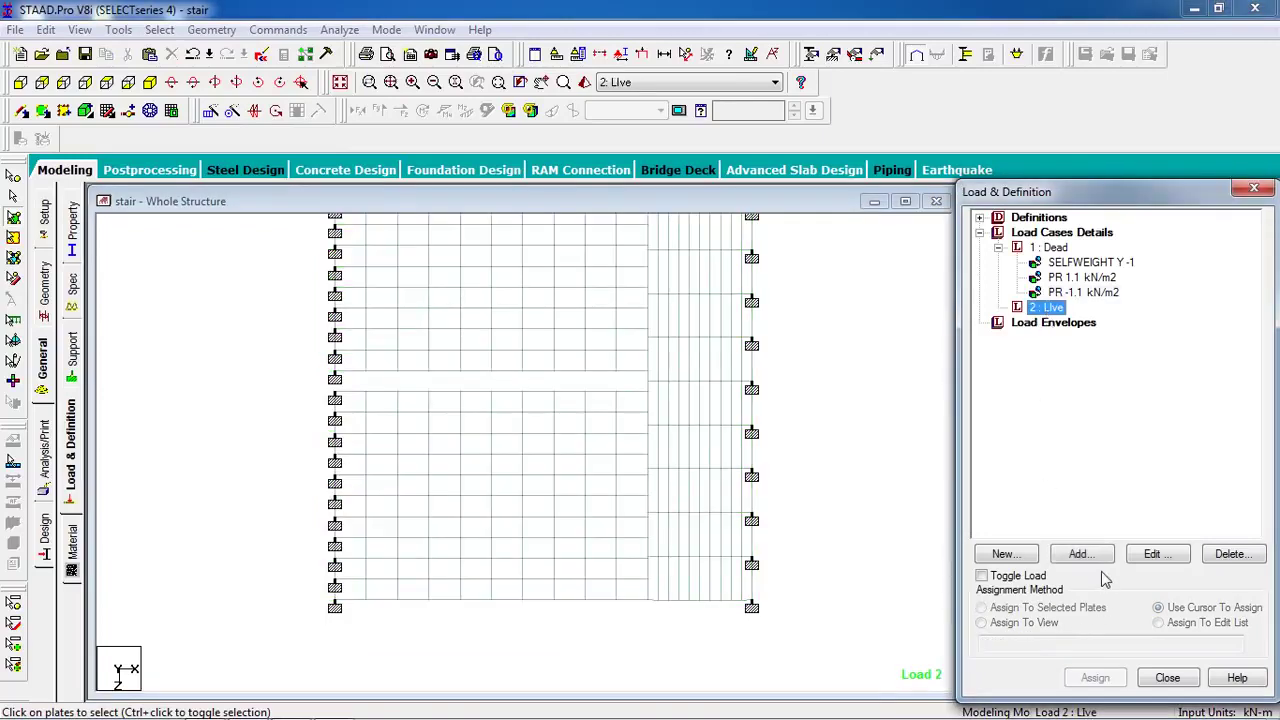
# Add a full-plate pressure load of 1 kN/m2 in the Local Z direction to the Live load case.
pyautogui.click(1082, 555)
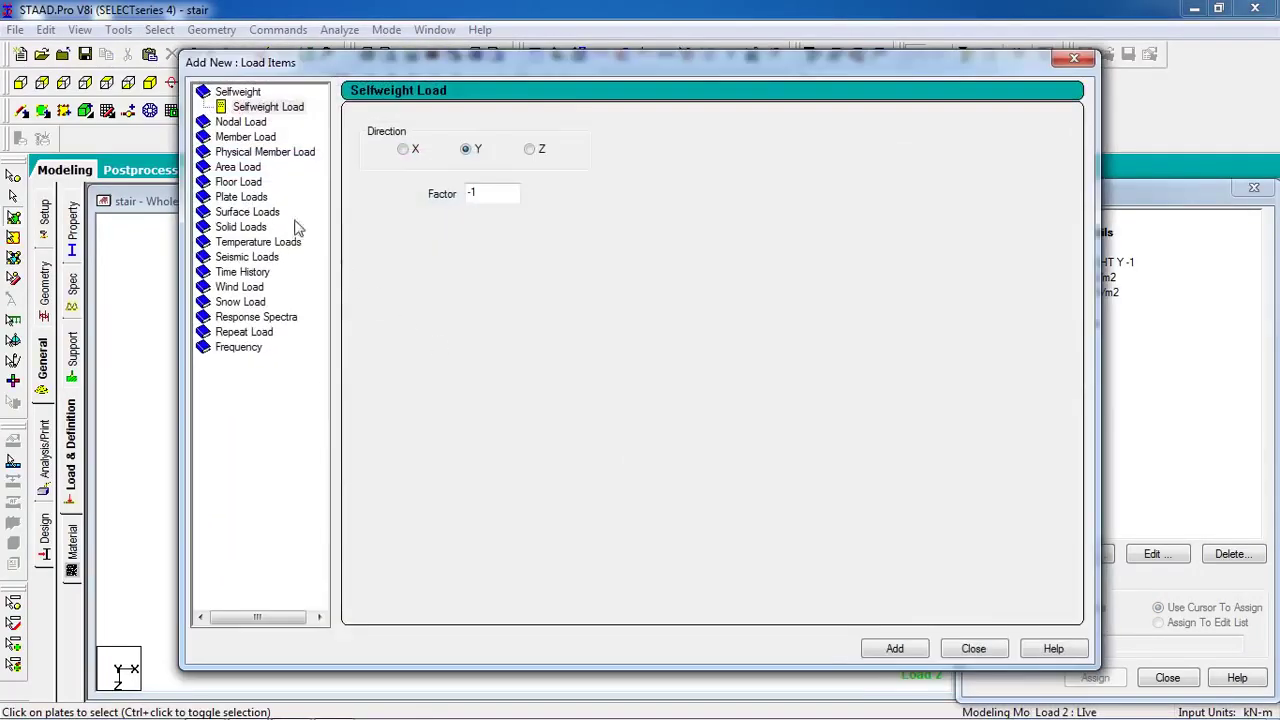
pyautogui.click(241, 198)
pyautogui.write('1')
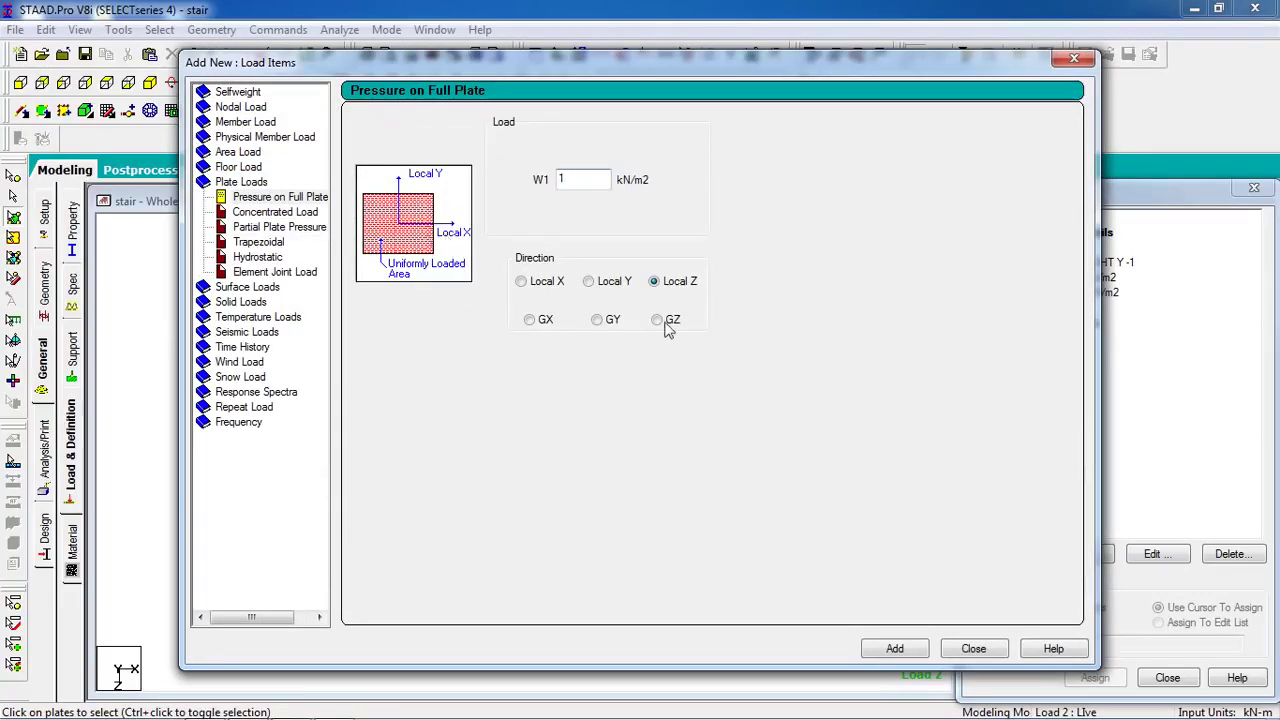
pyautogui.click(912, 645)
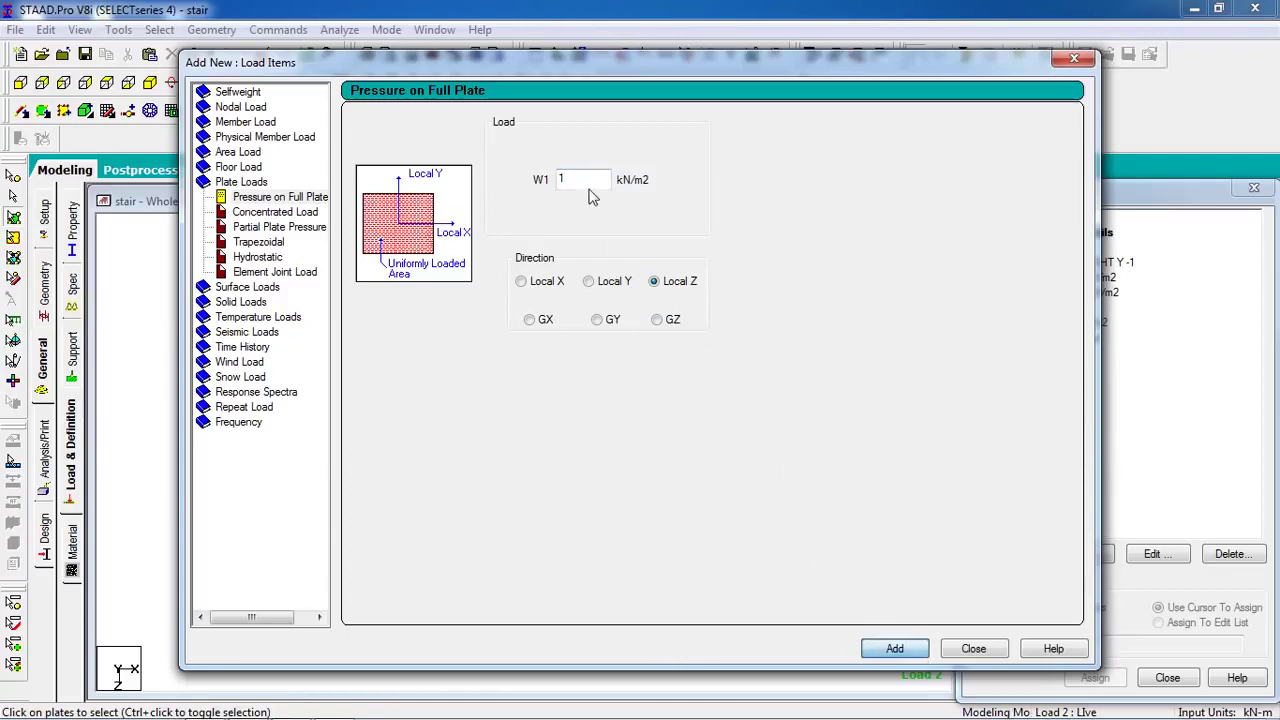
# Add a second full-plate pressure load of -1 kN/m2 in Local Z to the Live case, declining the auto save.
pyautogui.press('Tab')
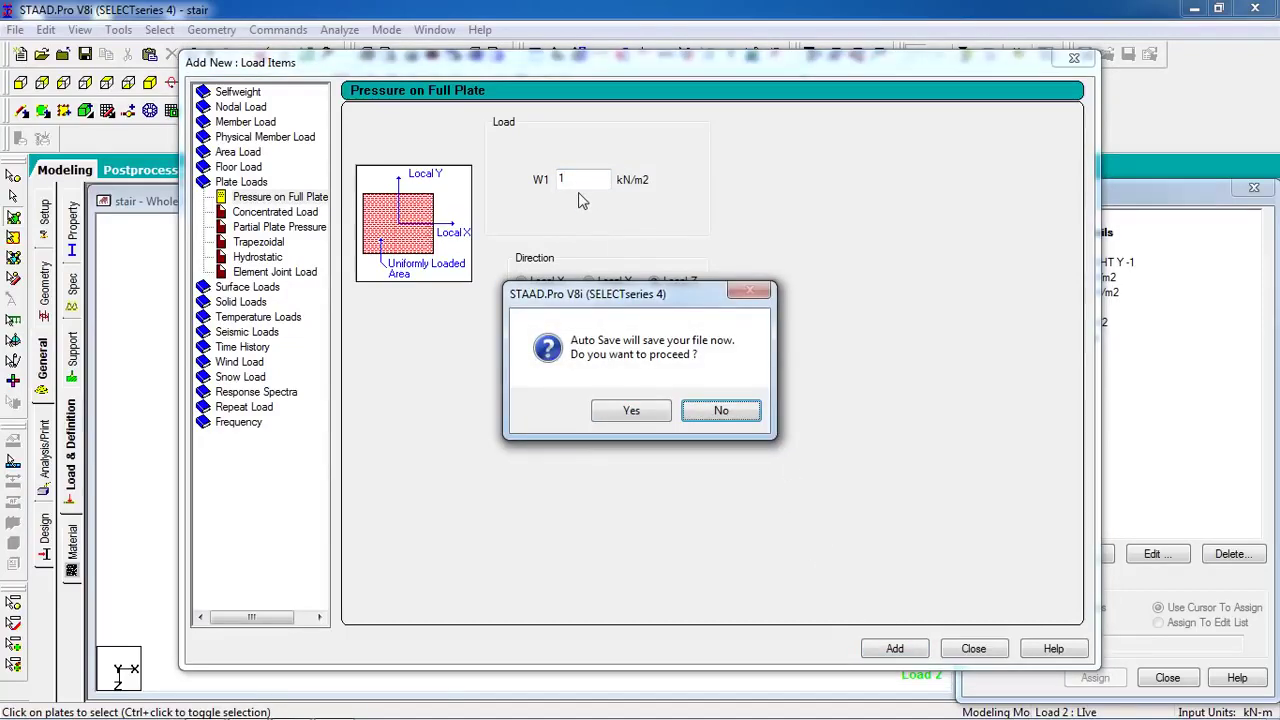
pyautogui.click(733, 415)
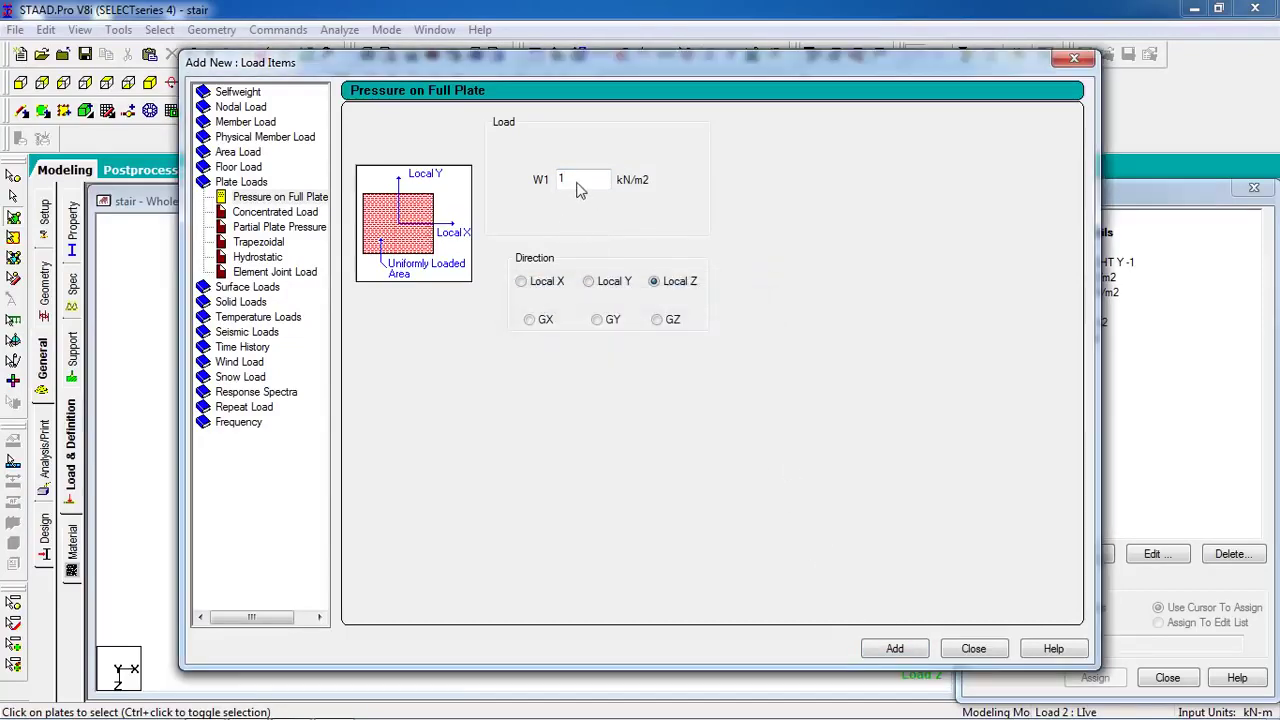
pyautogui.write('-')
pyautogui.click(893, 649)
pyautogui.click(970, 649)
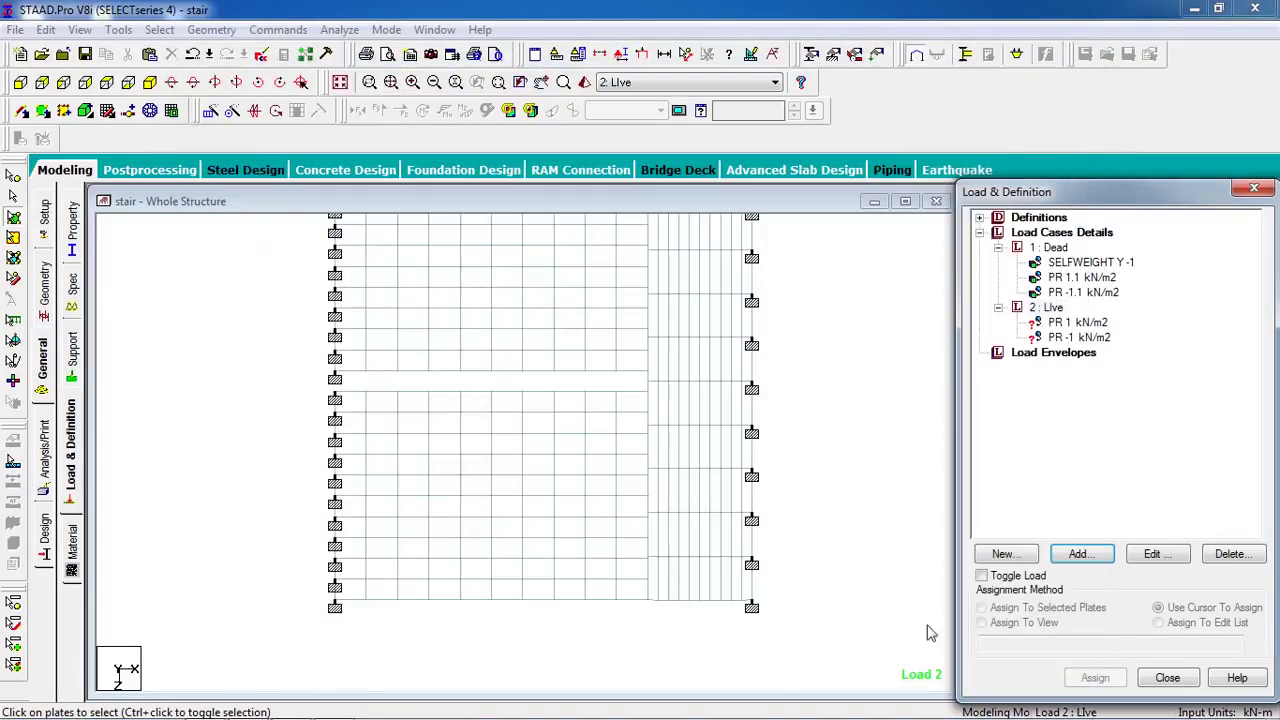
pyautogui.click(868, 492)
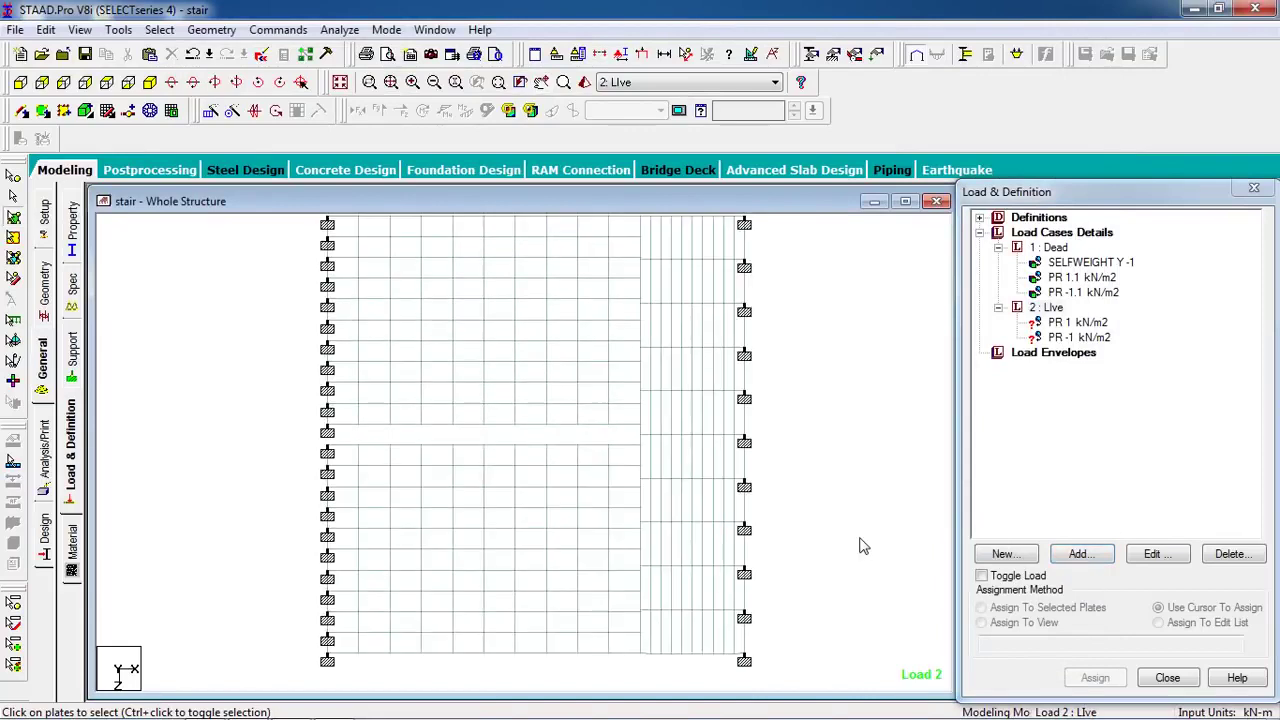
pyautogui.click(1084, 323)
pyautogui.click(847, 414)
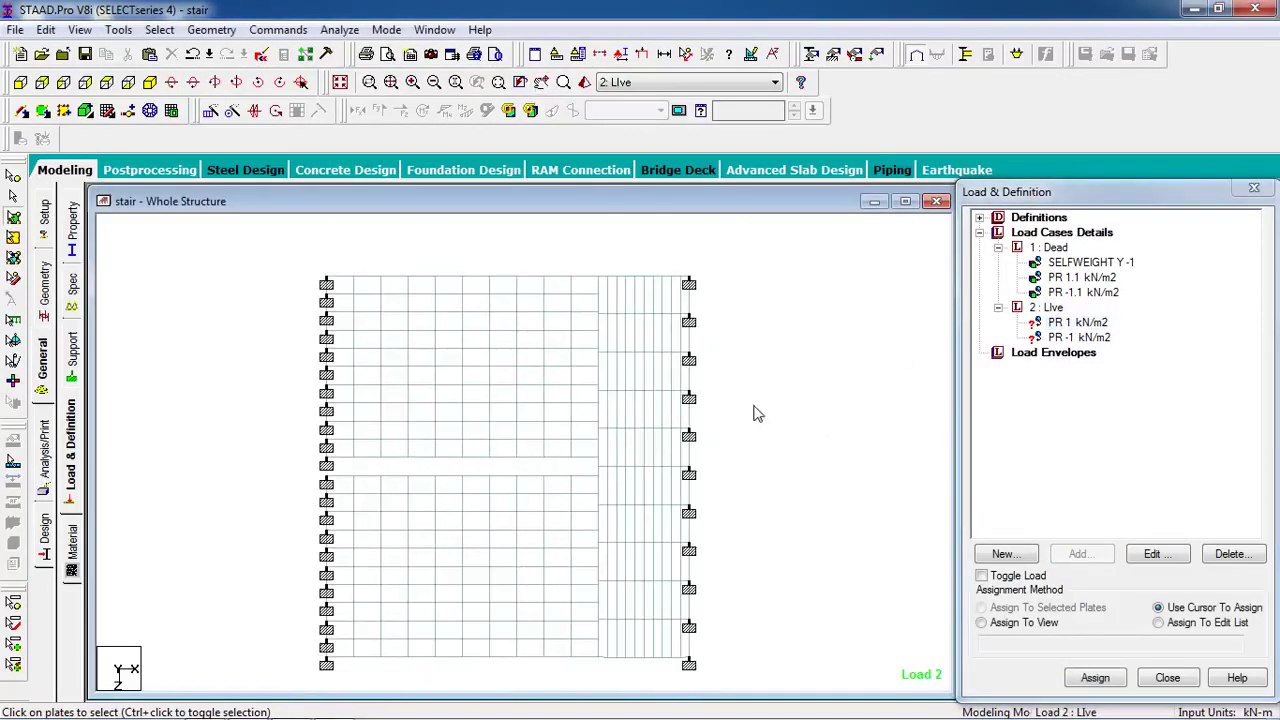
pyautogui.moveTo(277, 234); pyautogui.dragTo(600, 474)
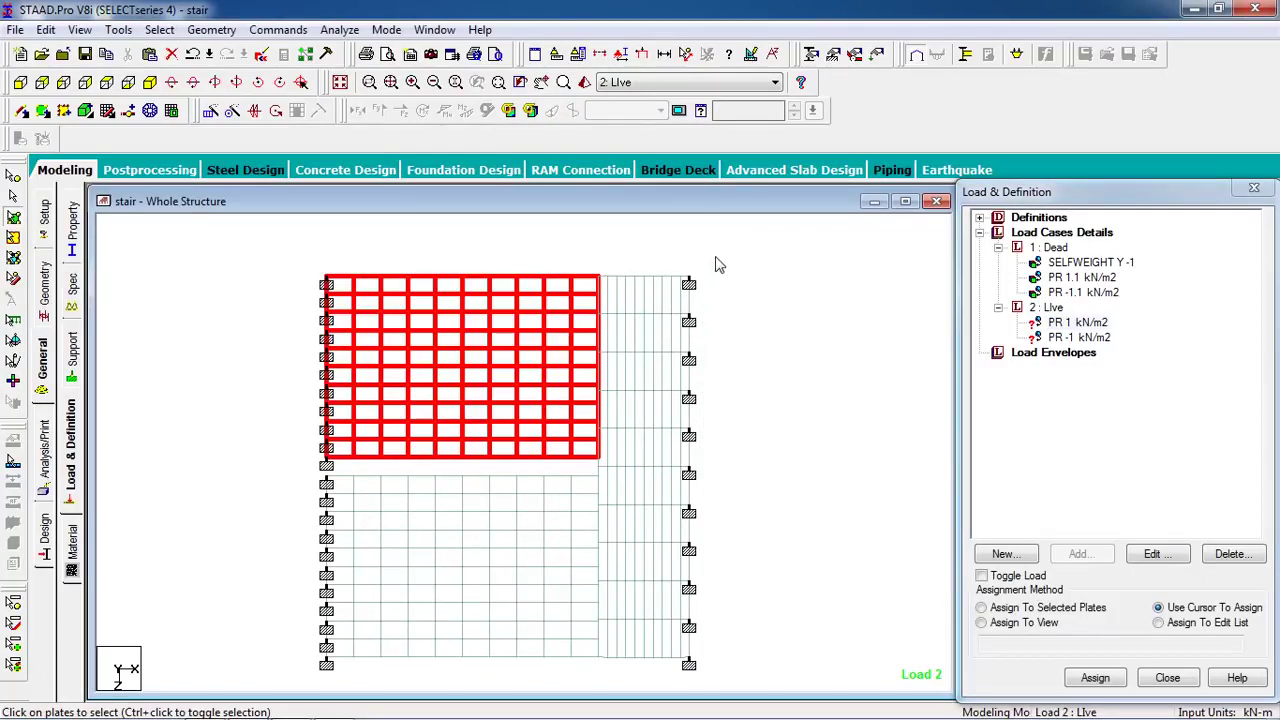
pyautogui.moveTo(632, 575); pyautogui.dragTo(604, 674)
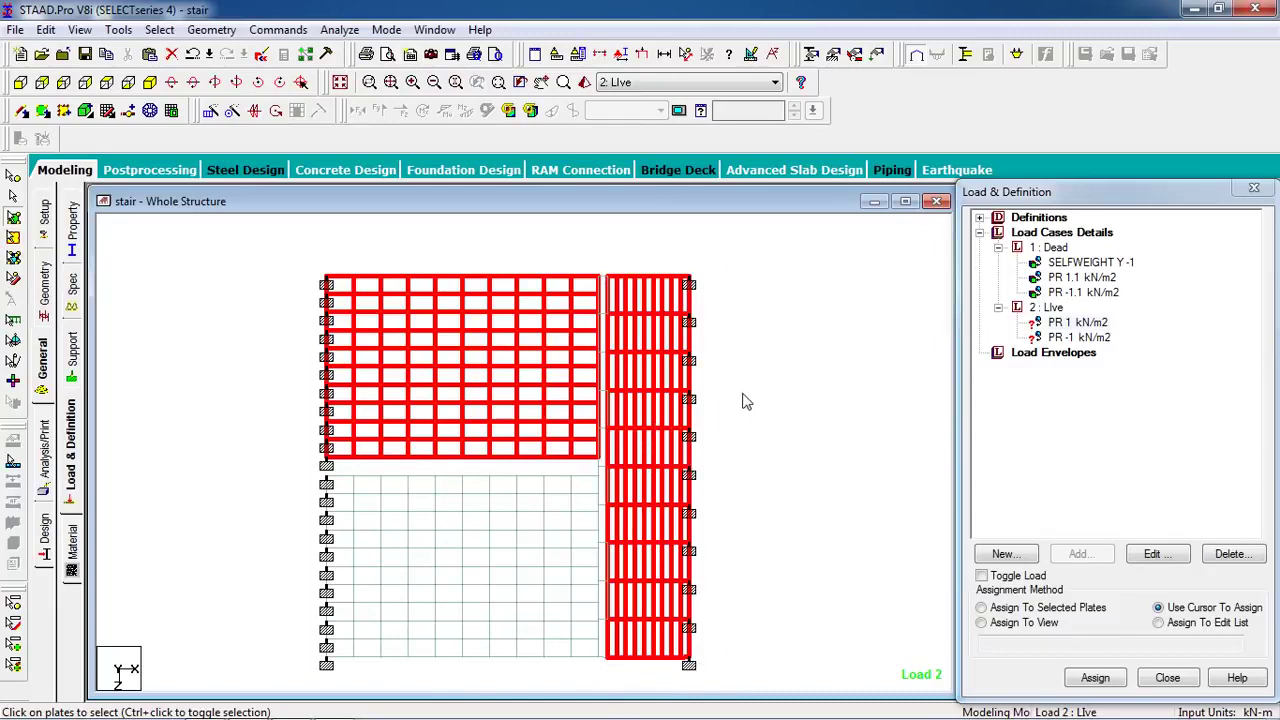
pyautogui.click(752, 277)
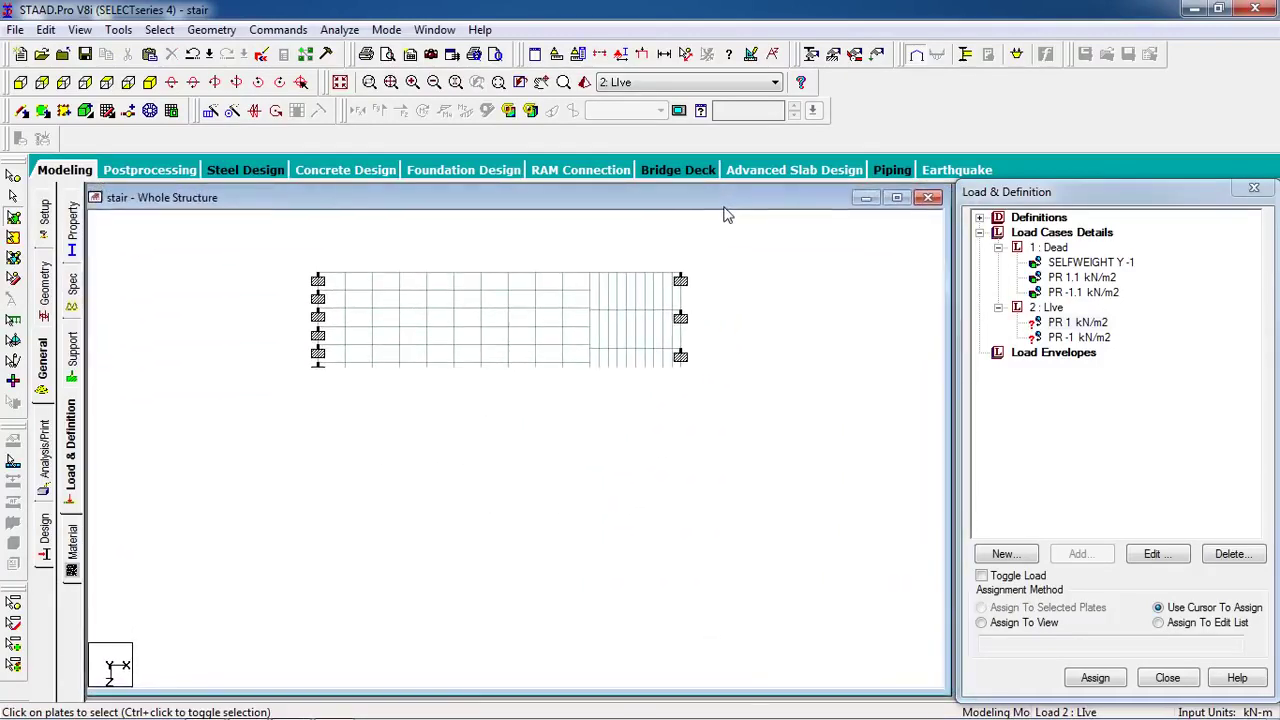
# Select all landing and lower flight plates in plan and assign the Live case's 1 kN/m2 pressure to the selected plates.
pyautogui.moveTo(725, 248); pyautogui.dragTo(593, 677)
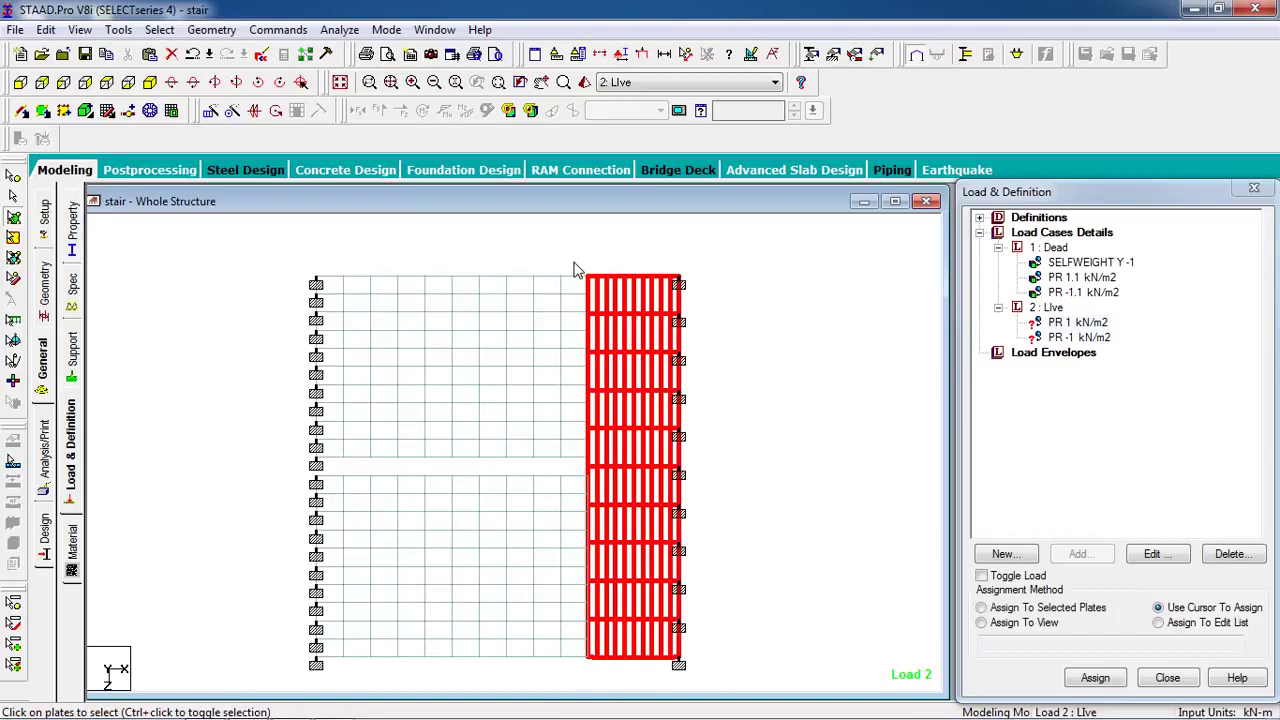
pyautogui.moveTo(575, 250); pyautogui.dragTo(168, 479)
pyautogui.keyDown('ctrl'); pyautogui.moveTo(590, 250); pyautogui.dragTo(570, 472); pyautogui.keyUp('ctrl')
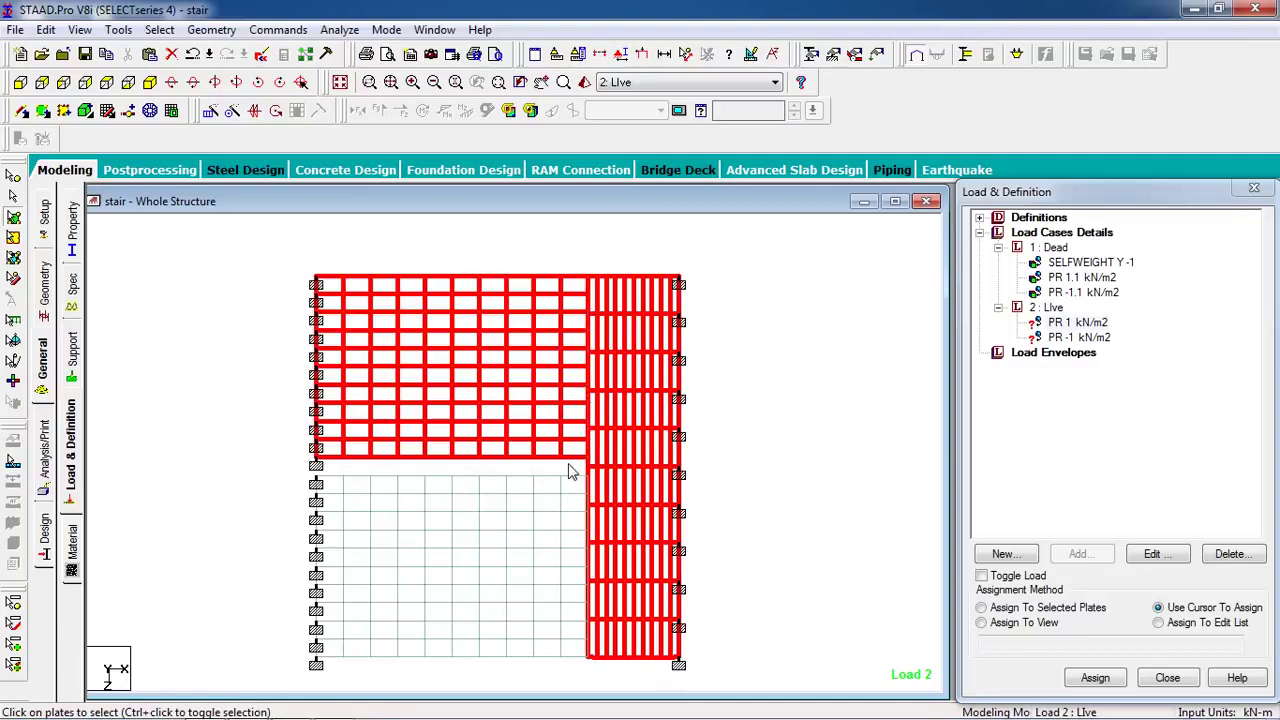
pyautogui.click(1093, 323)
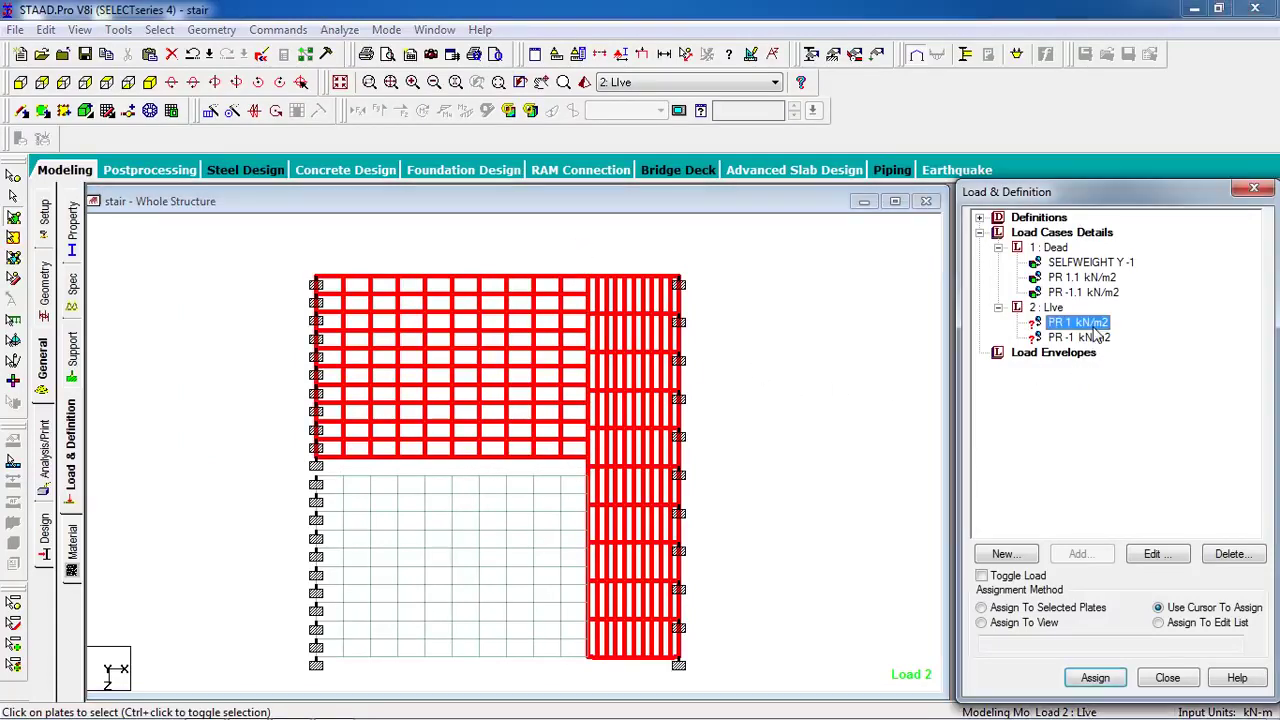
pyautogui.click(1048, 607)
pyautogui.click(1095, 678)
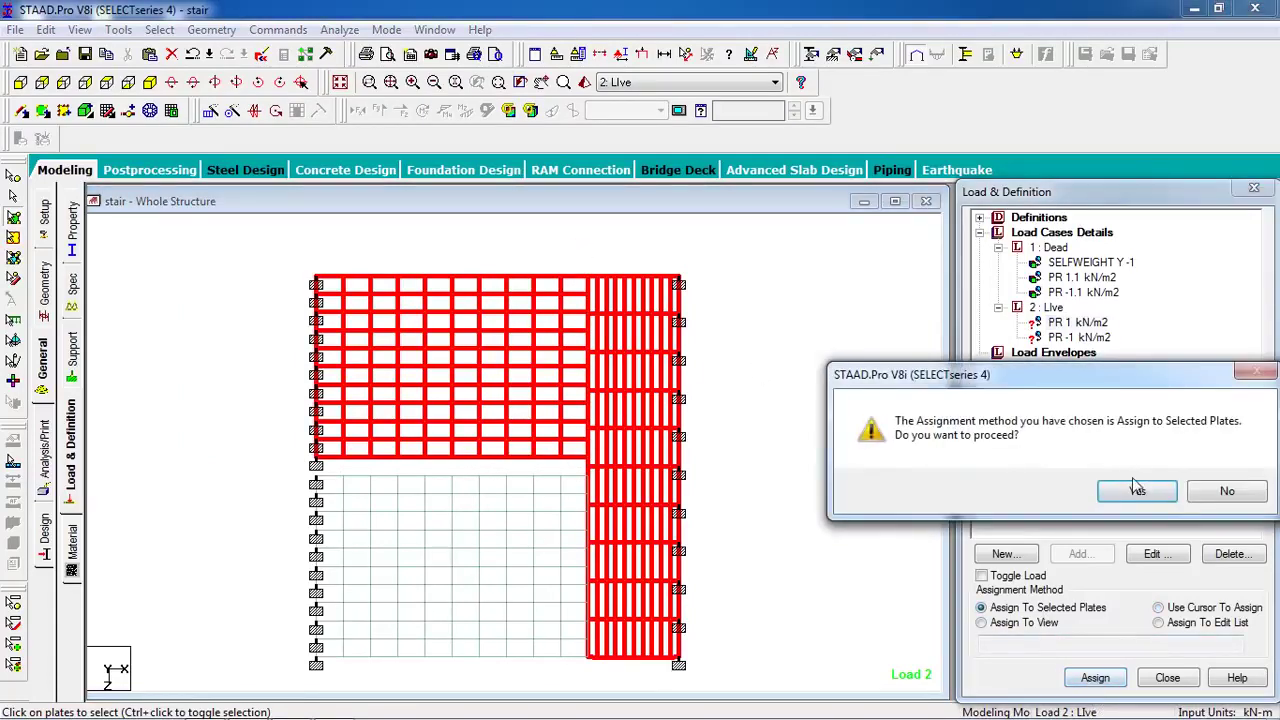
pyautogui.click(1137, 488)
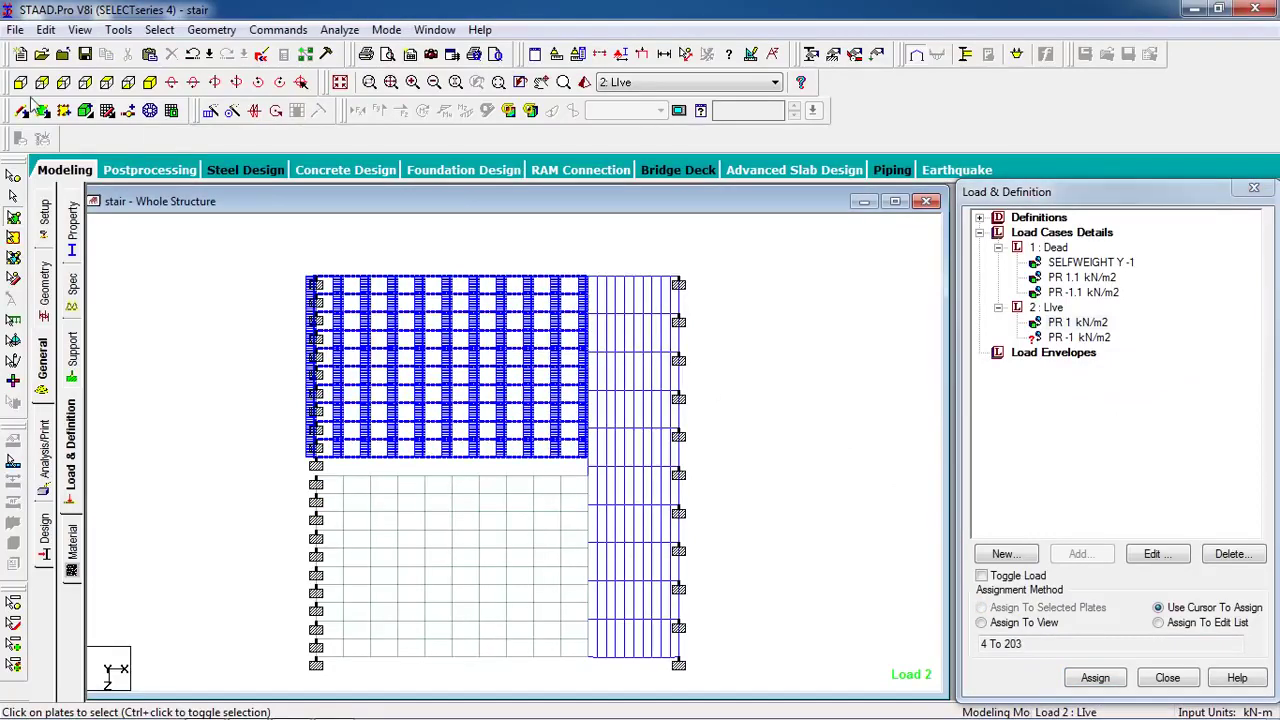
pyautogui.click(27, 88)
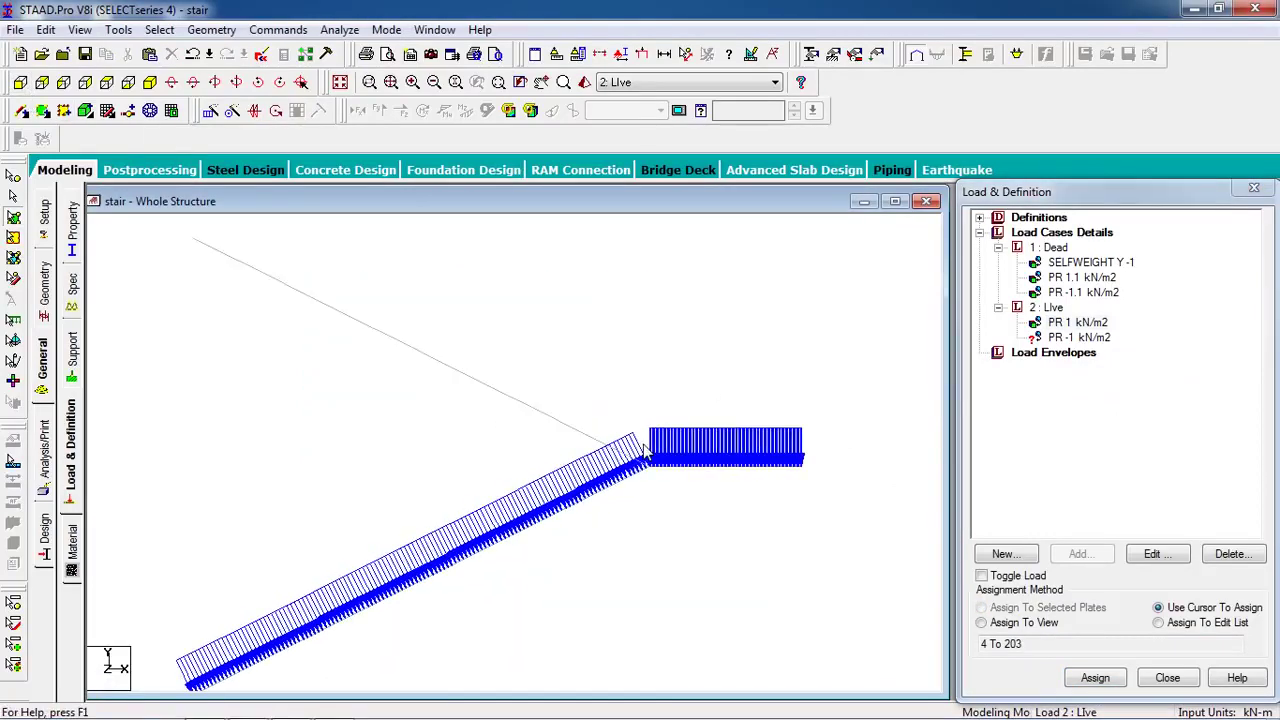
# Select the upper flight's plates in plan and assign the Live case's -1 kN/m2 pressure to the selected plates.
pyautogui.click(107, 82)
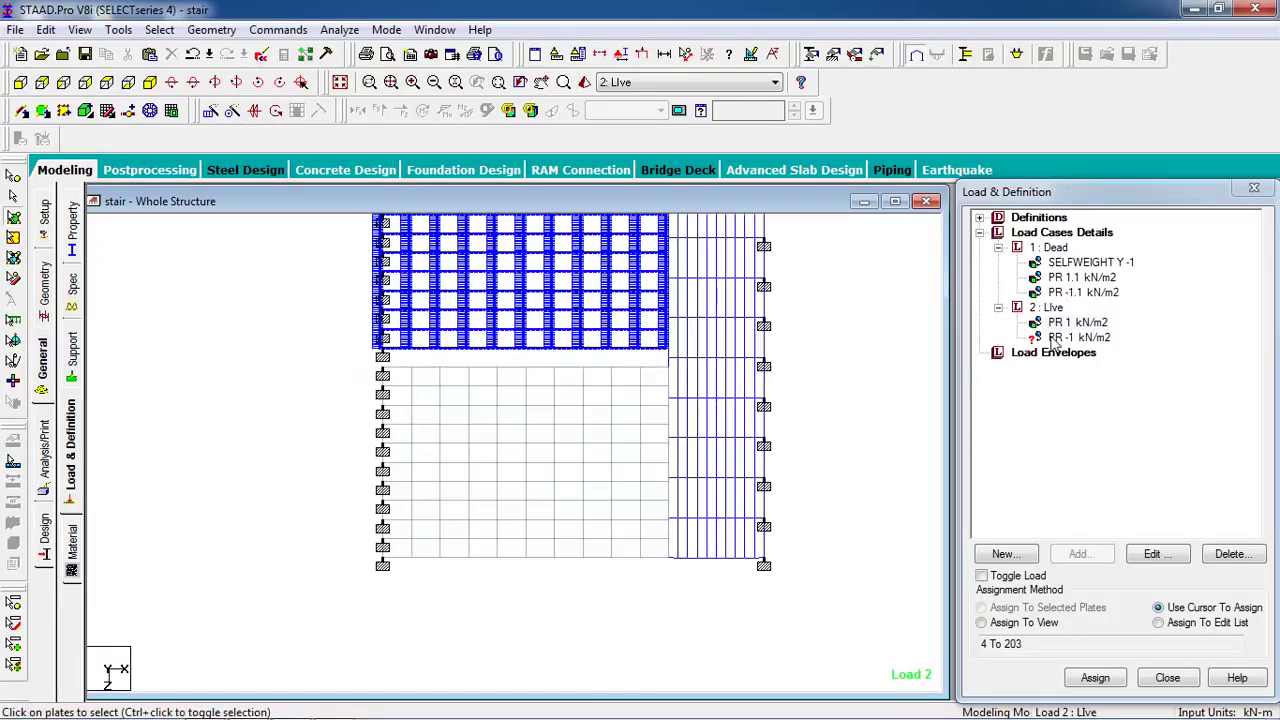
pyautogui.click(655, 372)
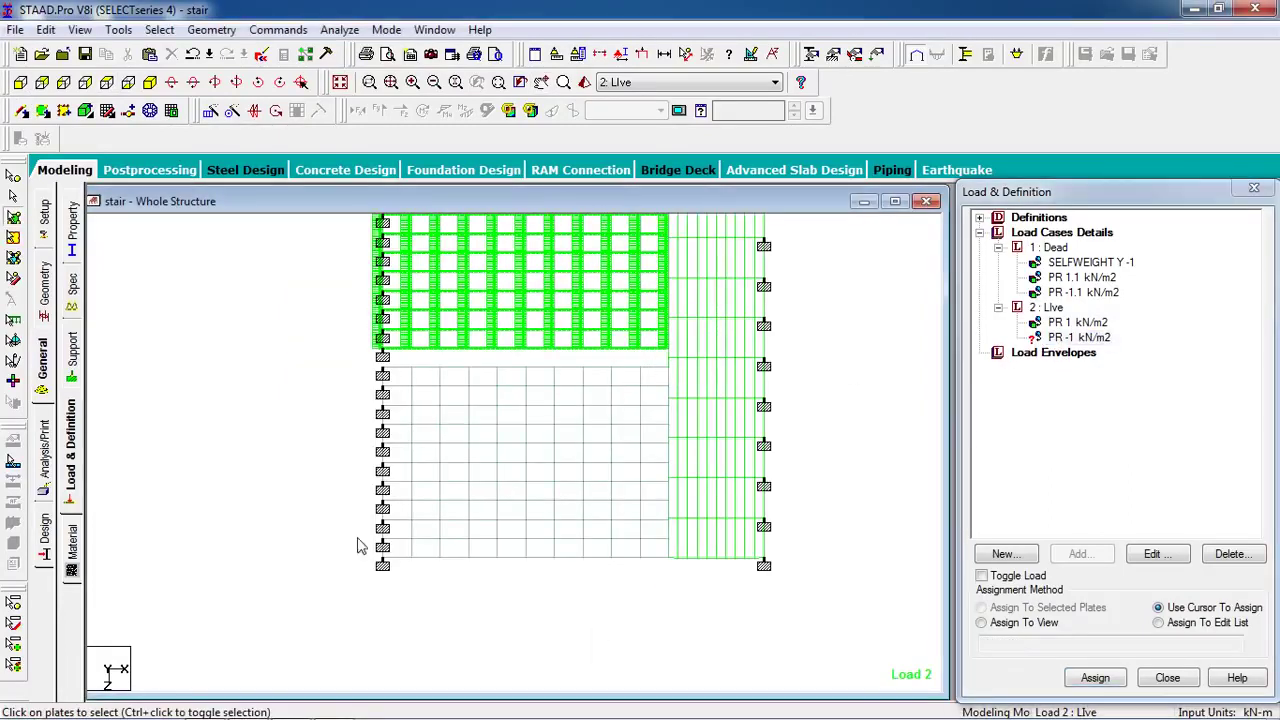
pyautogui.moveTo(247, 598); pyautogui.dragTo(675, 362)
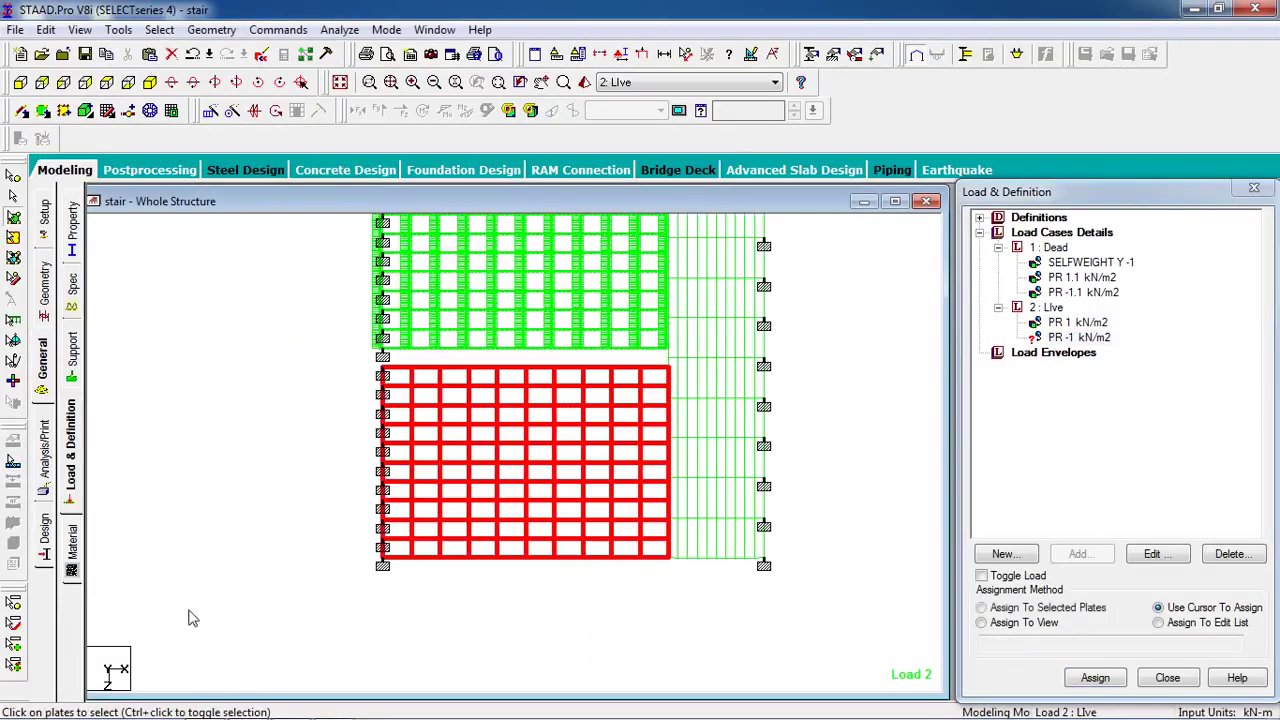
pyautogui.click(1068, 621)
pyautogui.click(1082, 677)
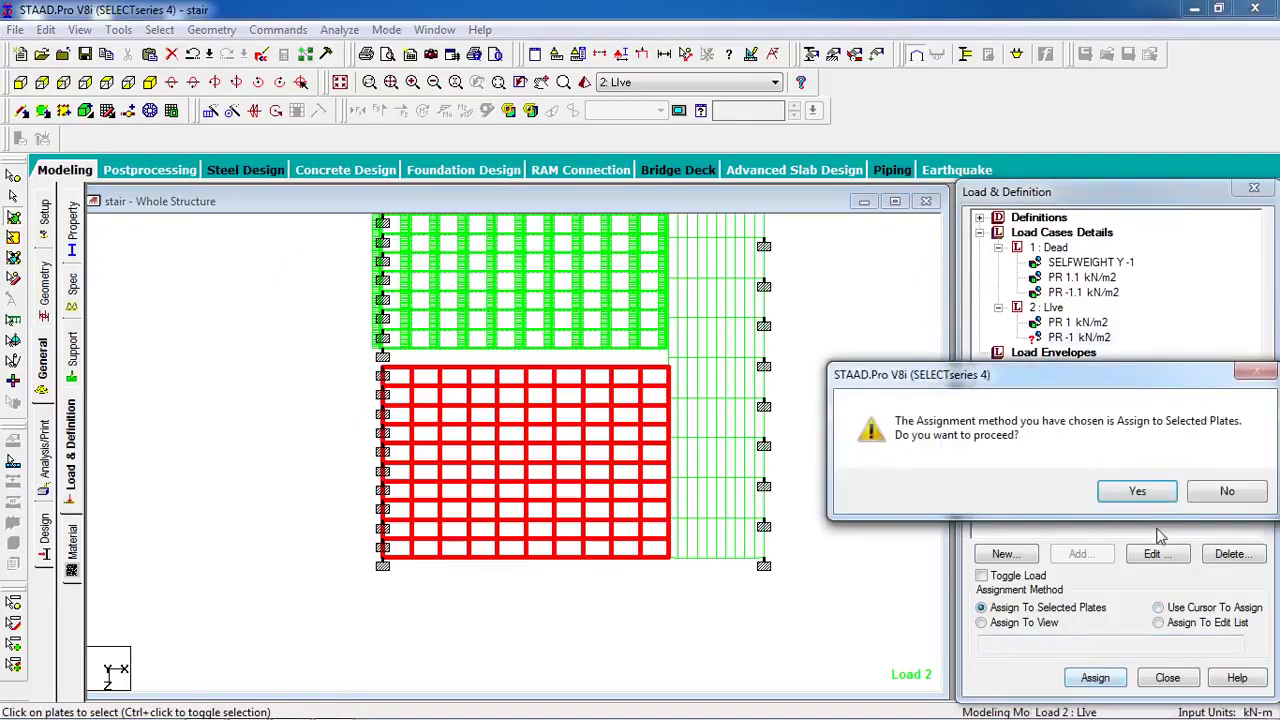
pyautogui.click(1138, 492)
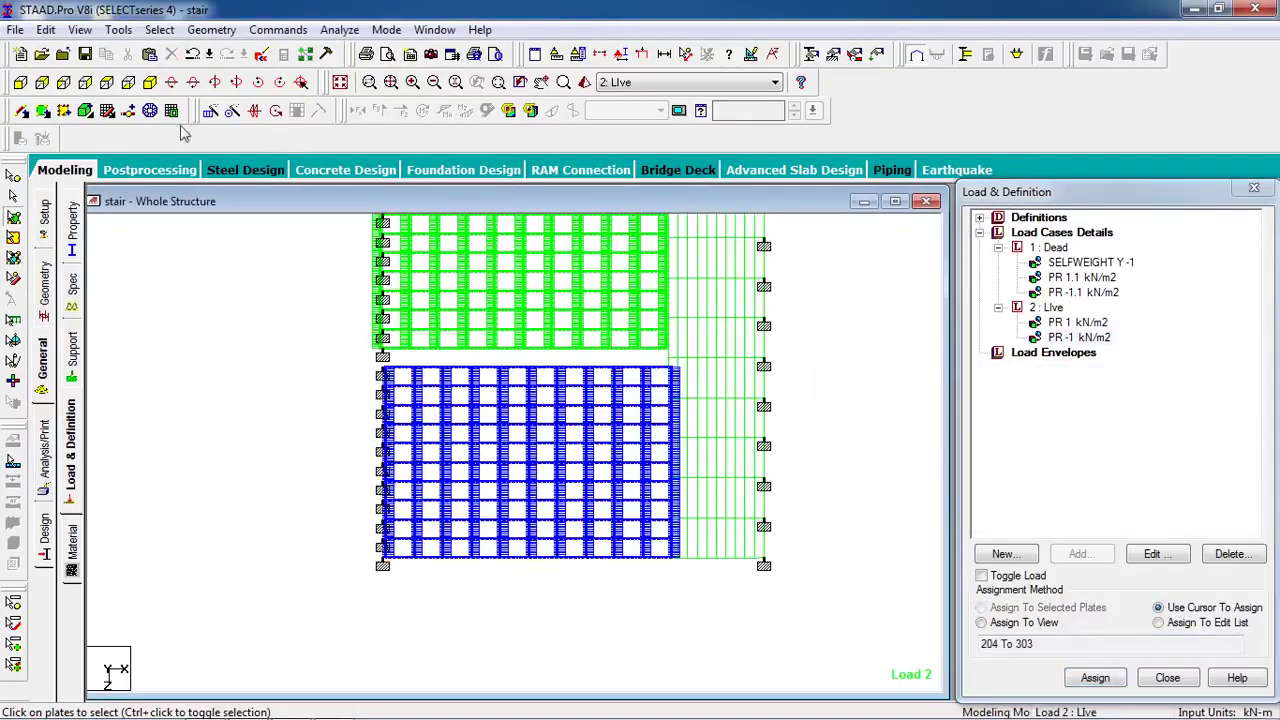
pyautogui.click(20, 82)
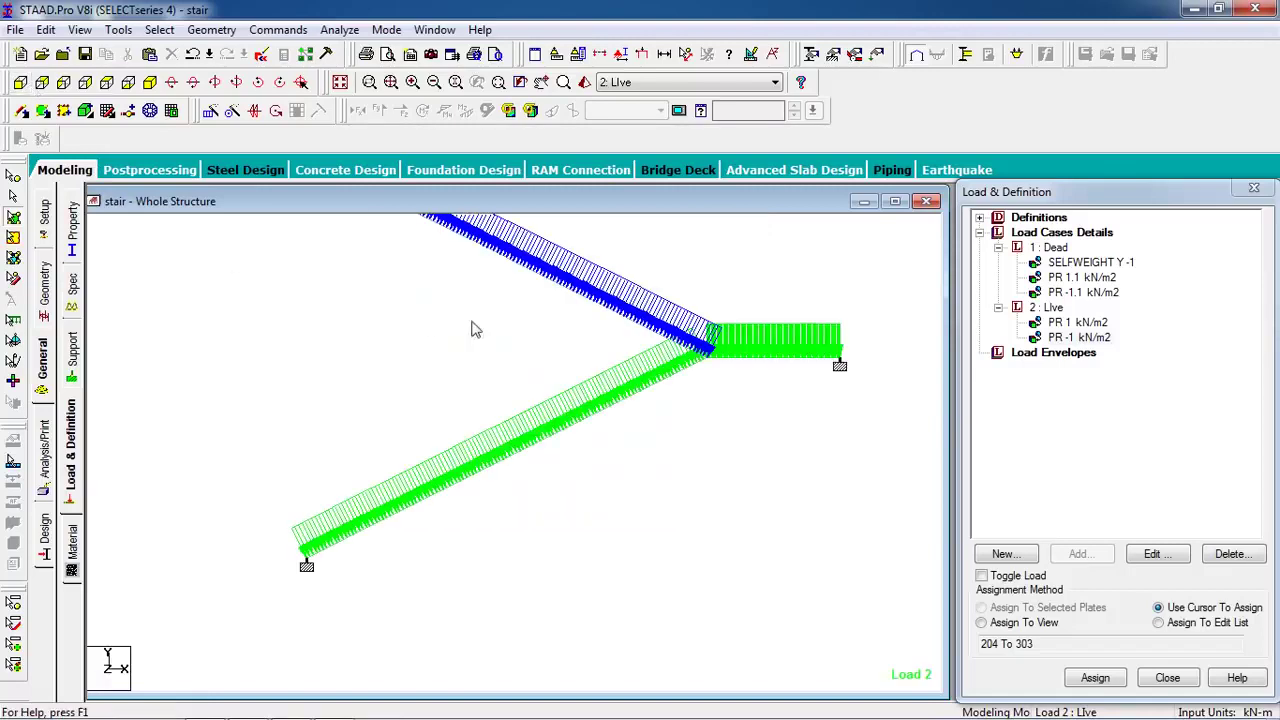
# Check which plates the Live 1 kN/m2 and the Dead 1.1 and -1.1 kN/m2 pressures are assigned to.
pyautogui.click(1079, 324)
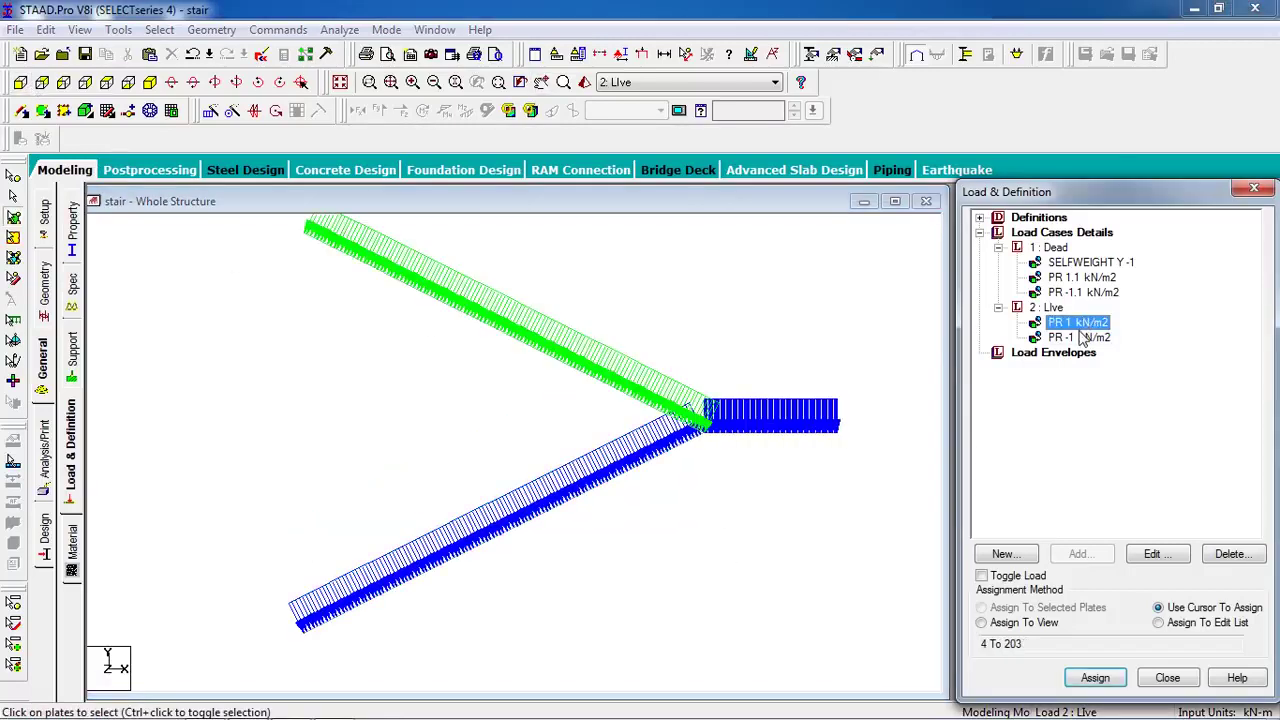
pyautogui.click(1077, 279)
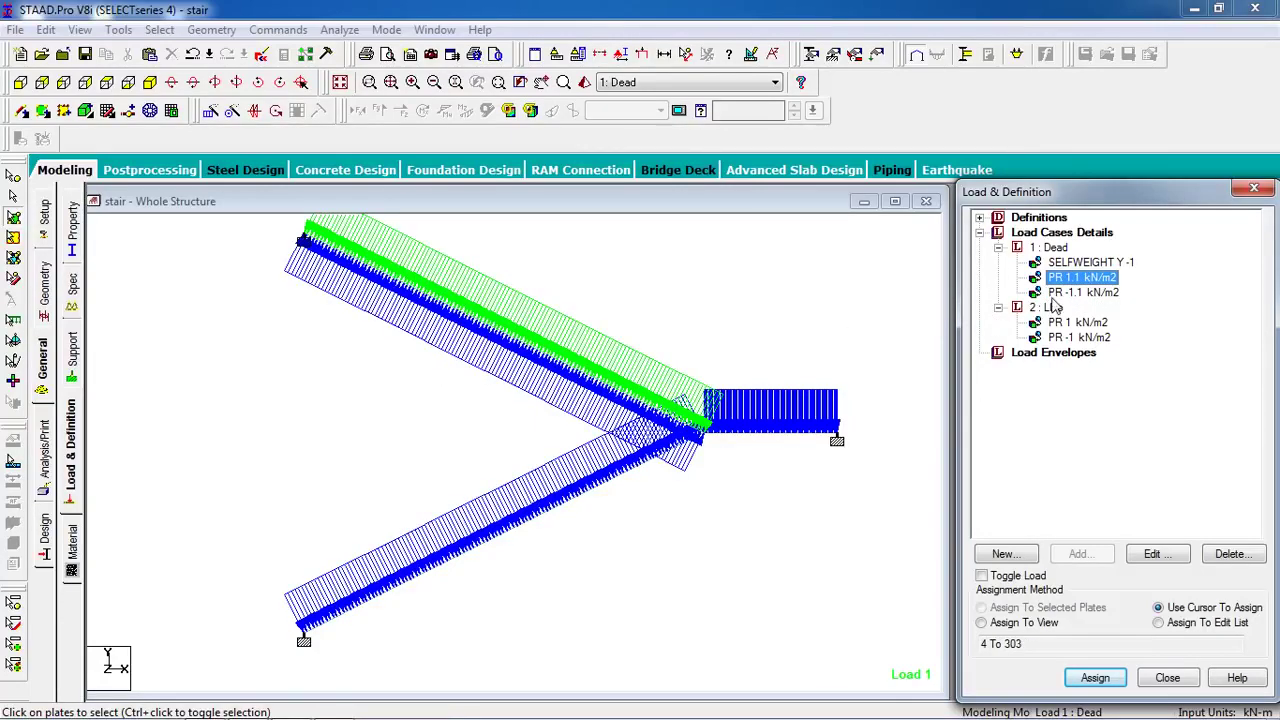
pyautogui.click(1070, 292)
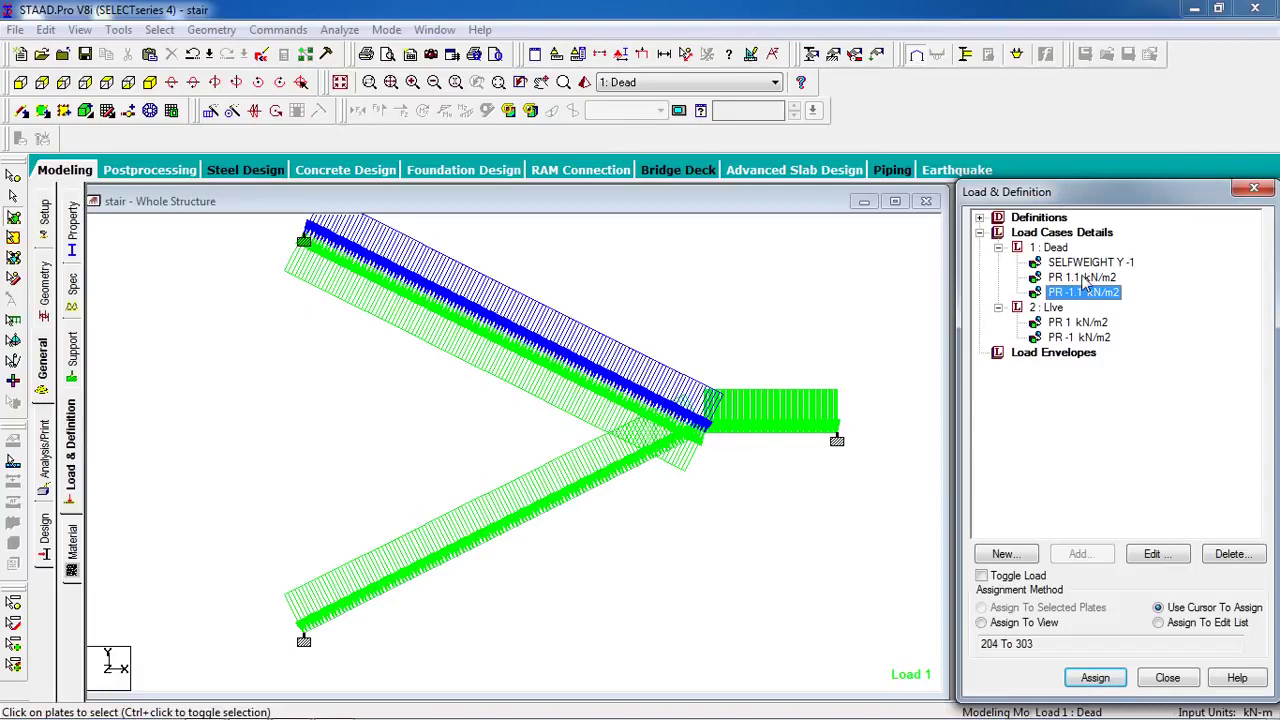
# Remove the Dead case's 1.1 kN/m2 pressure from all plates by assigning it to the view with Toggle Load on.
pyautogui.click(1082, 278)
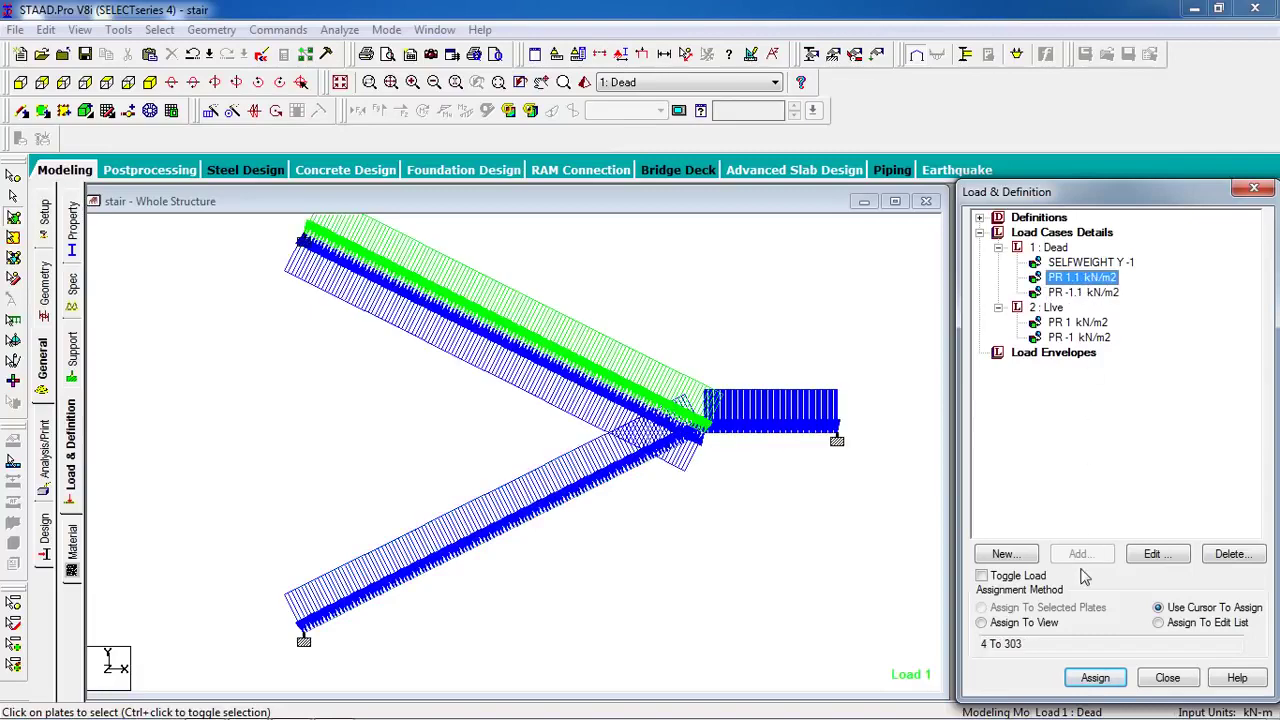
pyautogui.click(1030, 580)
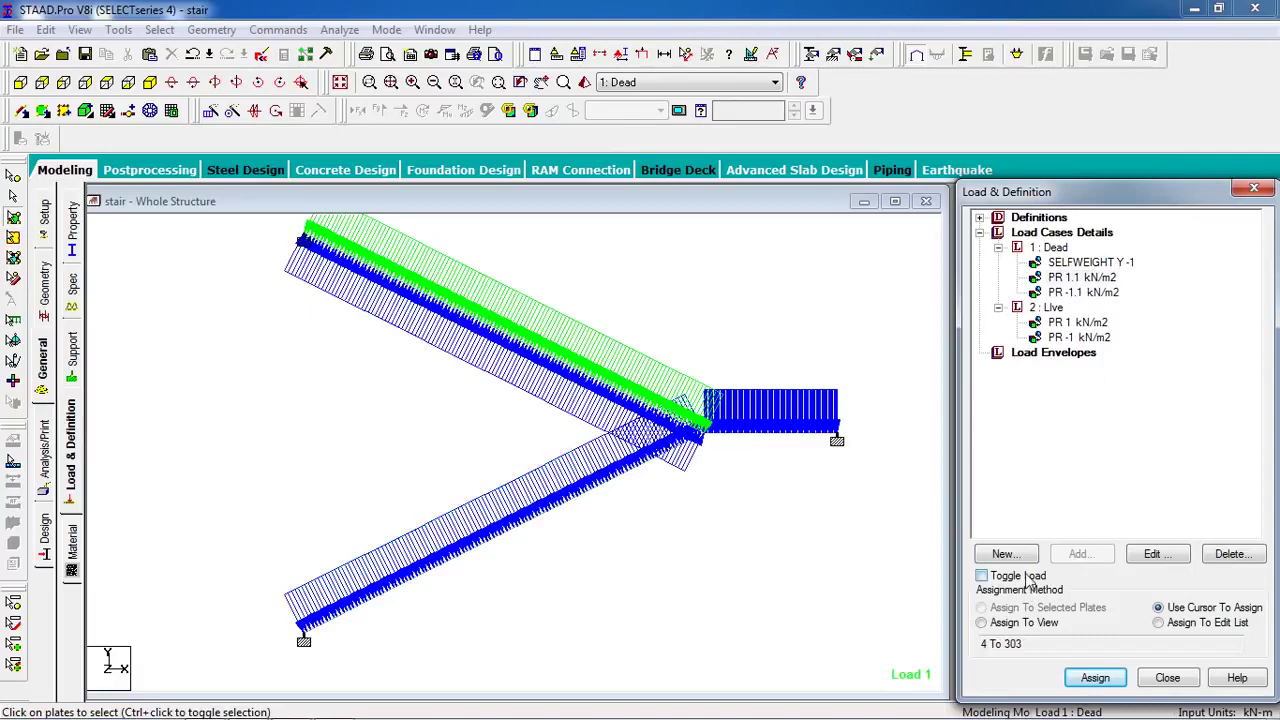
pyautogui.click(1095, 677)
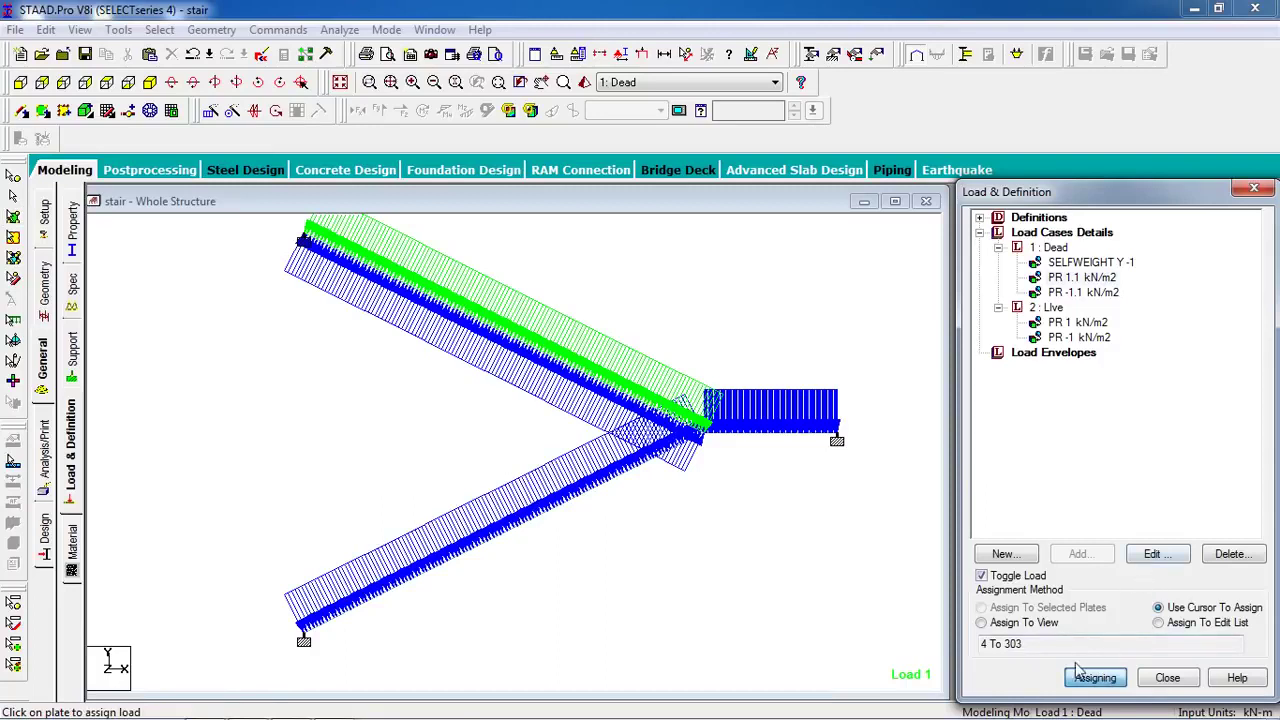
pyautogui.click(1092, 678)
pyautogui.click(1056, 622)
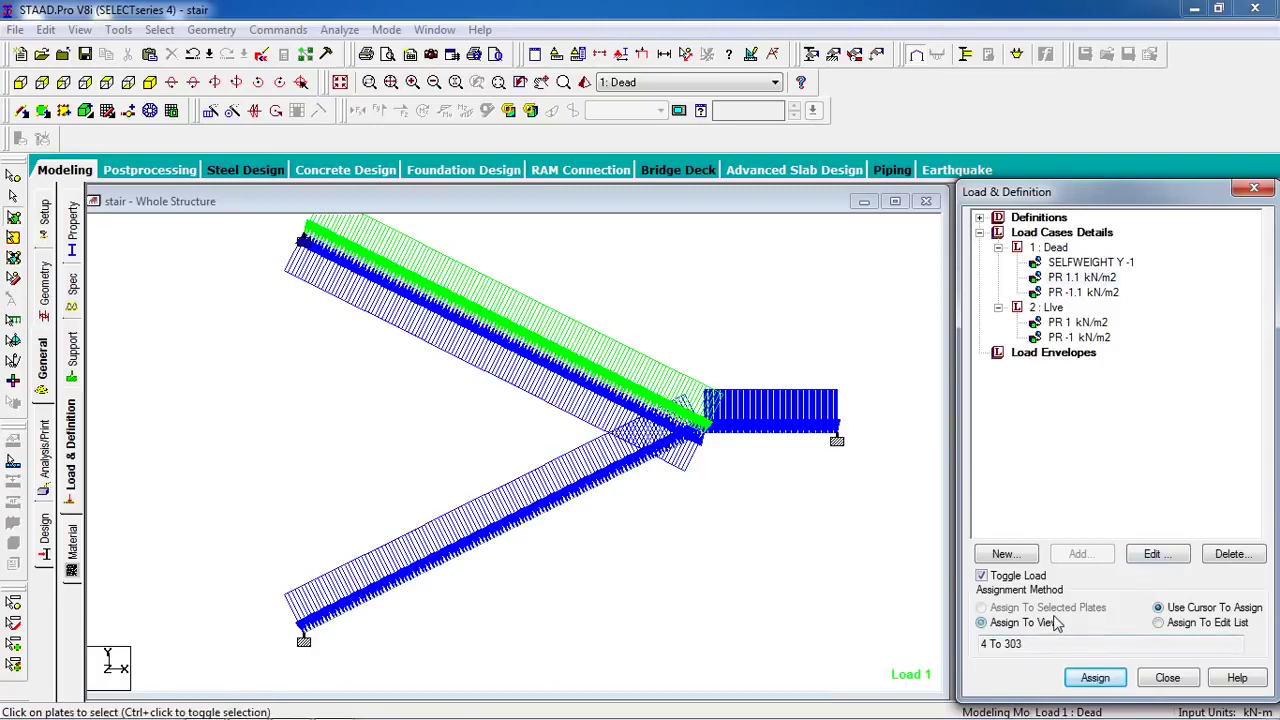
pyautogui.click(1095, 677)
pyautogui.click(1140, 492)
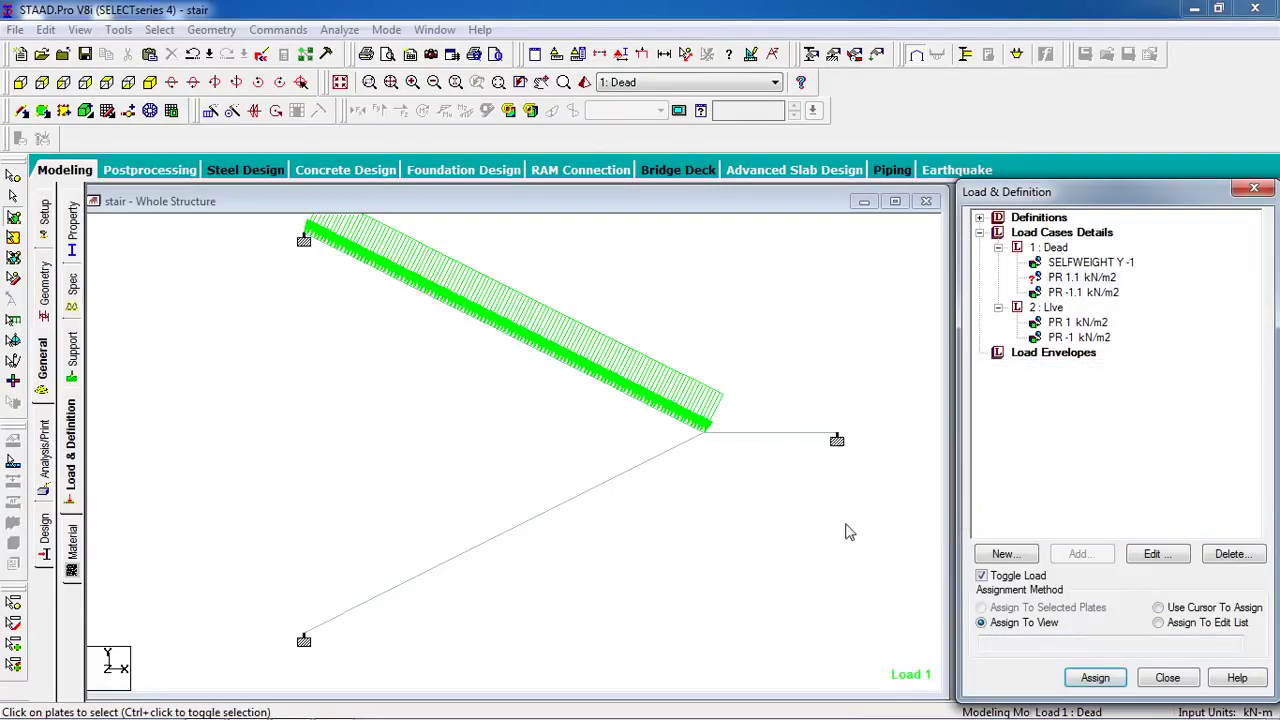
# Select all landing and lower flight plates in plan and assign the Dead case's 1.1 kN/m2 pressure to the selected plates.
pyautogui.click(1090, 292)
pyautogui.click(1082, 277)
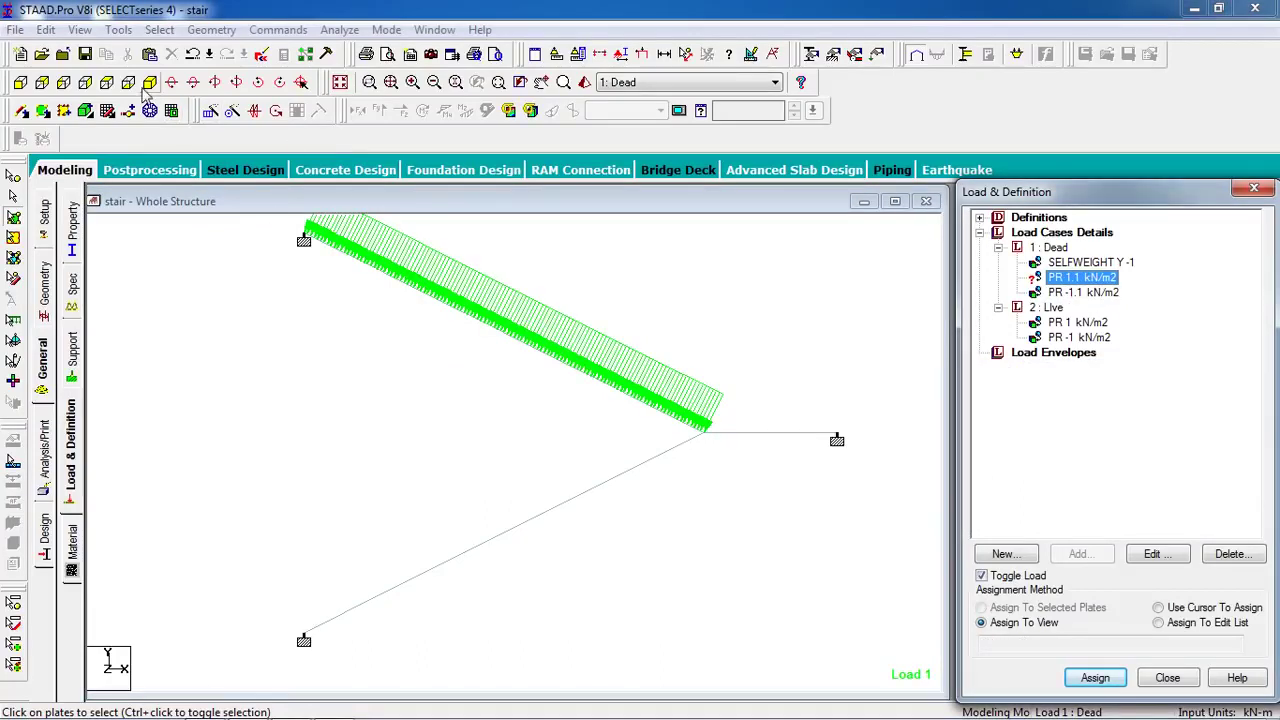
pyautogui.click(108, 84)
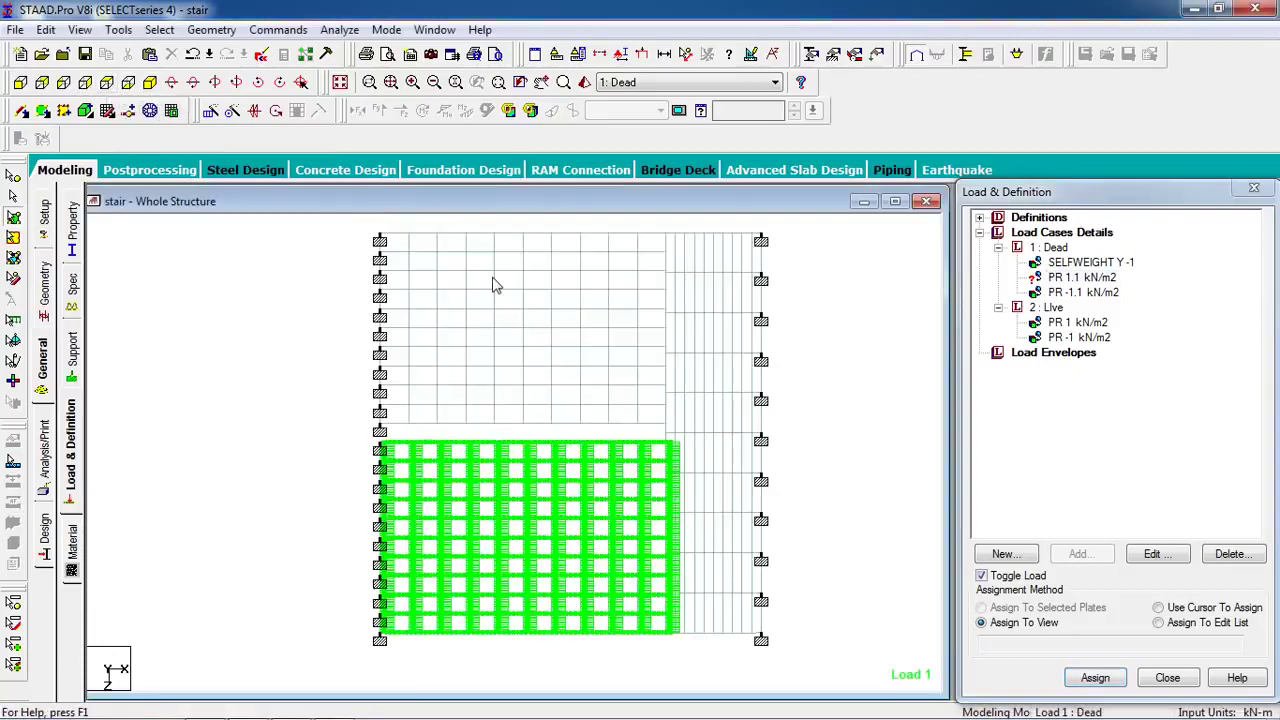
pyautogui.click(1055, 279)
pyautogui.click(805, 250)
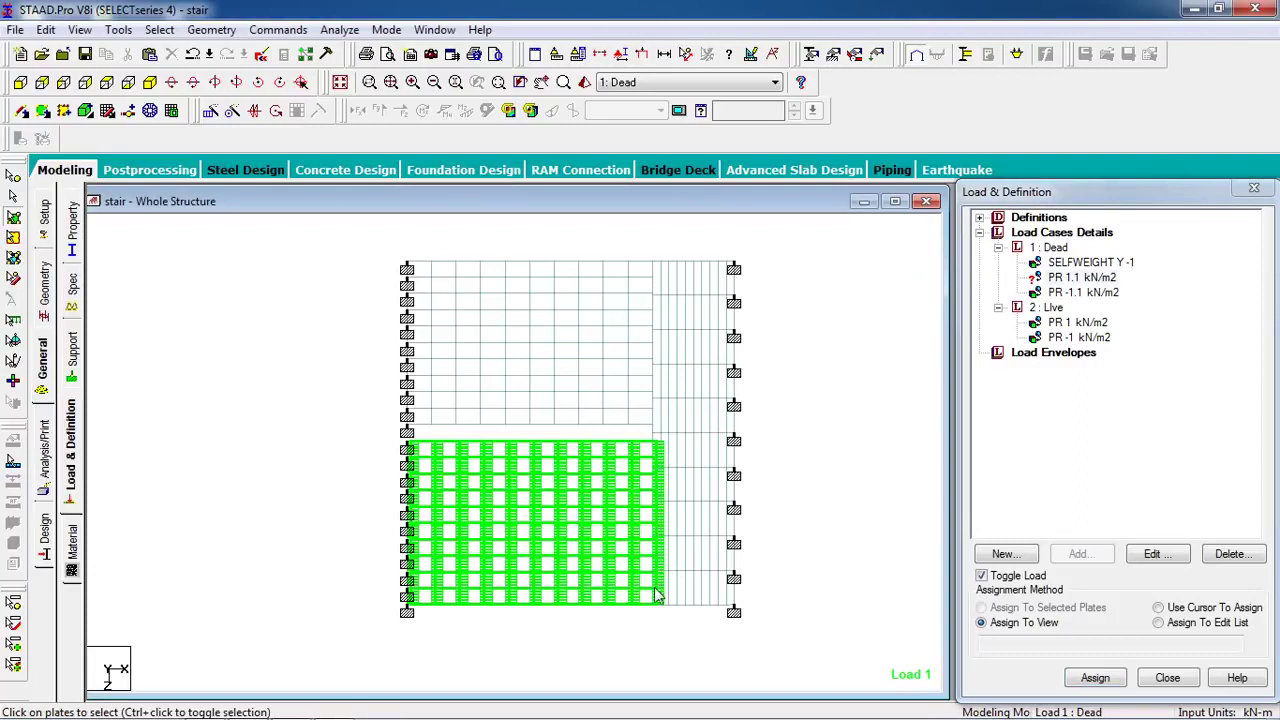
pyautogui.moveTo(668, 647); pyautogui.dragTo(658, 598)
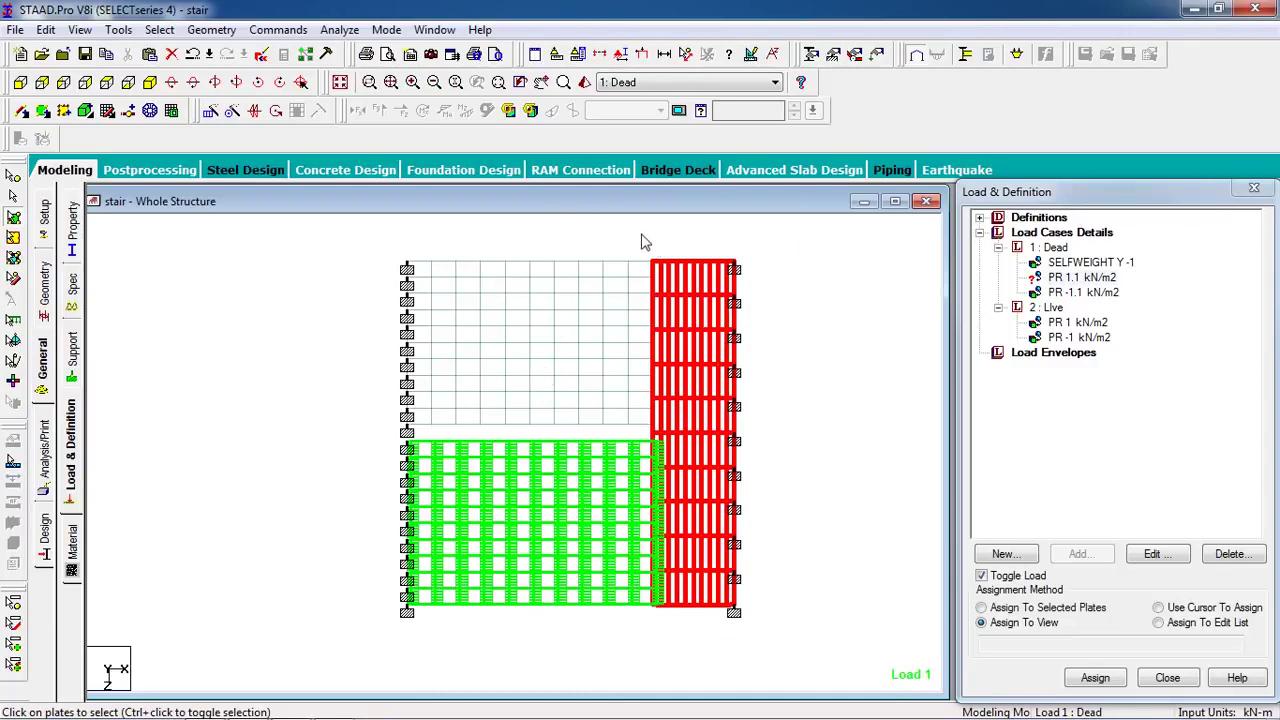
pyautogui.moveTo(378, 416); pyautogui.dragTo(257, 444)
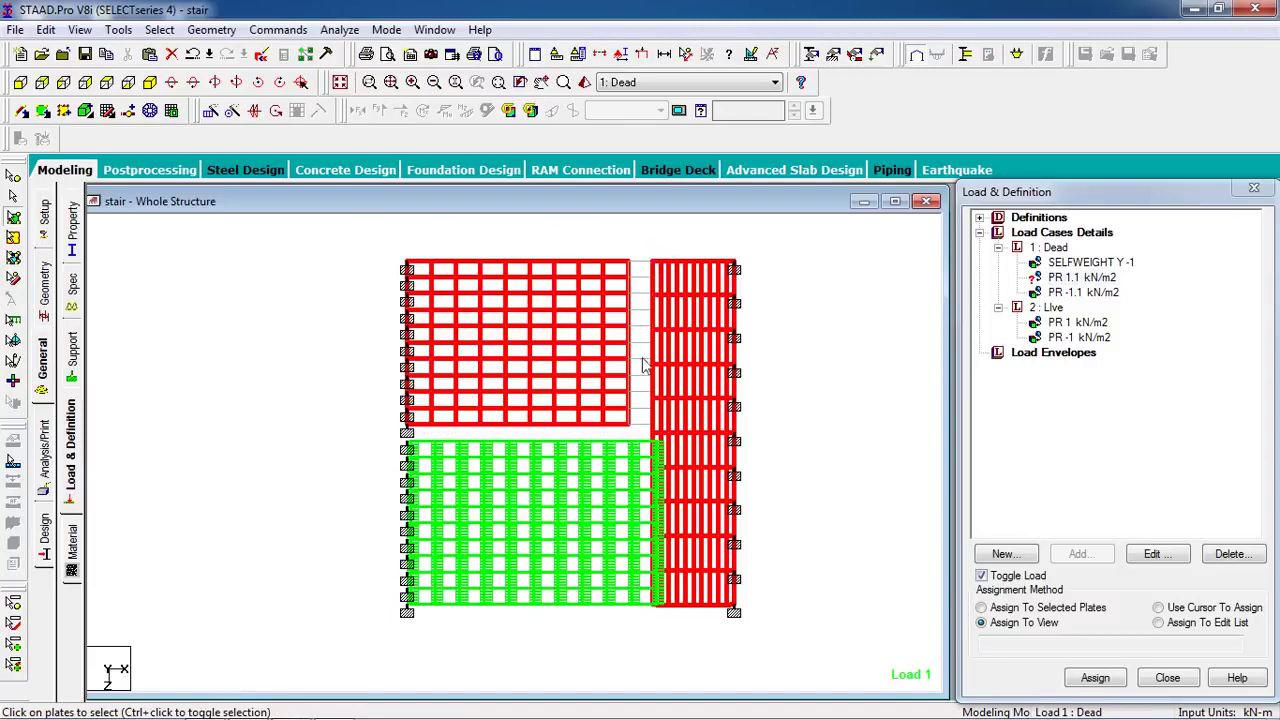
pyautogui.keyDown('ctrl'); pyautogui.click(636, 428); pyautogui.keyUp('ctrl')
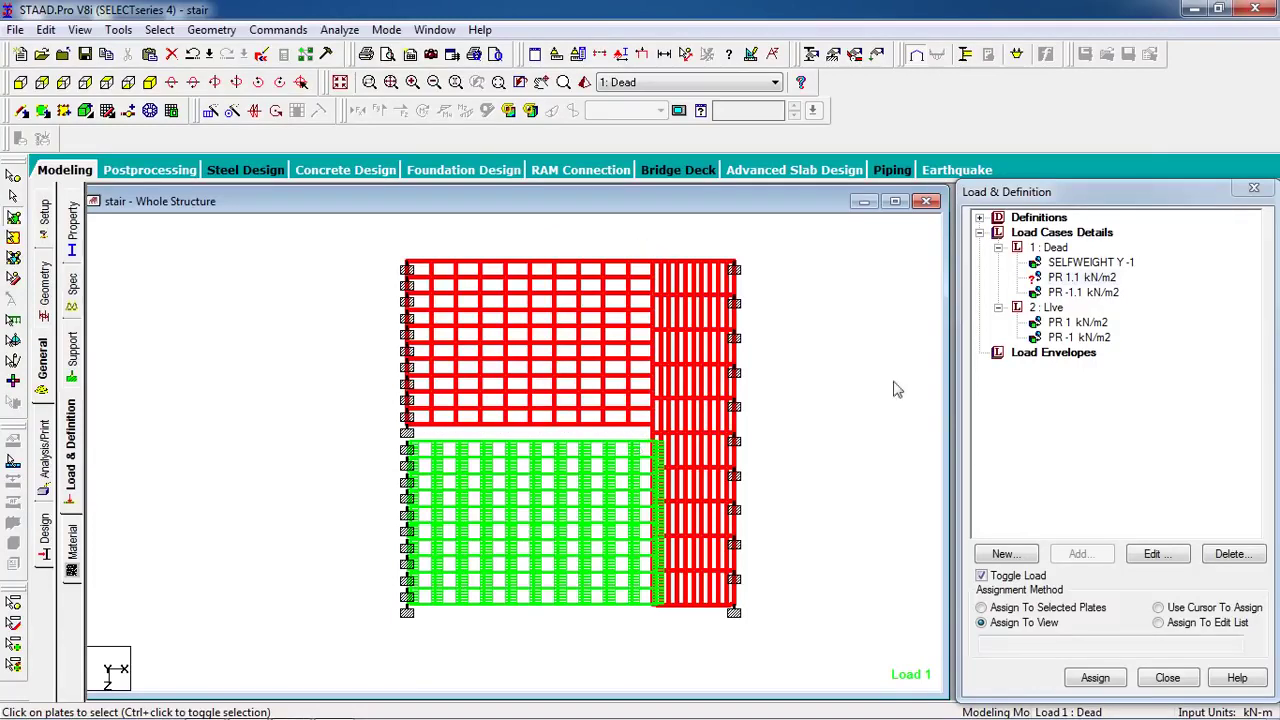
pyautogui.click(1050, 607)
pyautogui.click(1095, 677)
pyautogui.click(1132, 496)
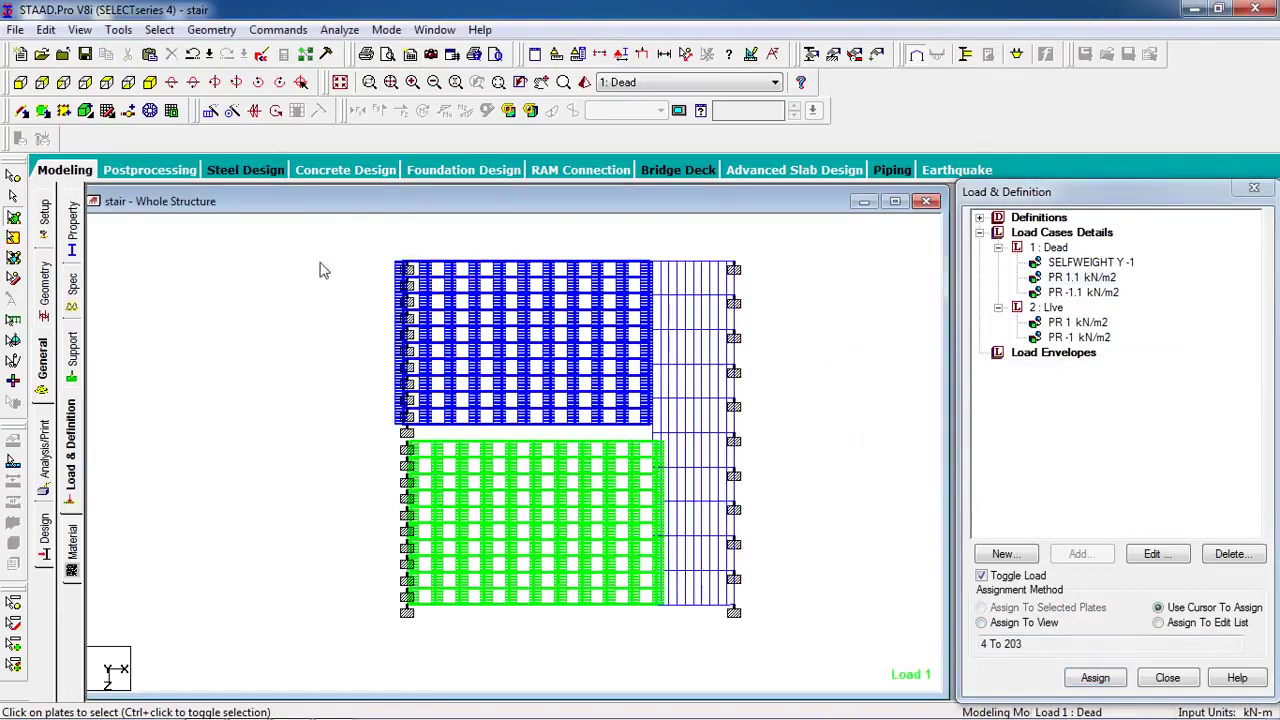
# Review the plates covered by each Dead and Live pressure load in the front elevation.
pyautogui.click(20, 82)
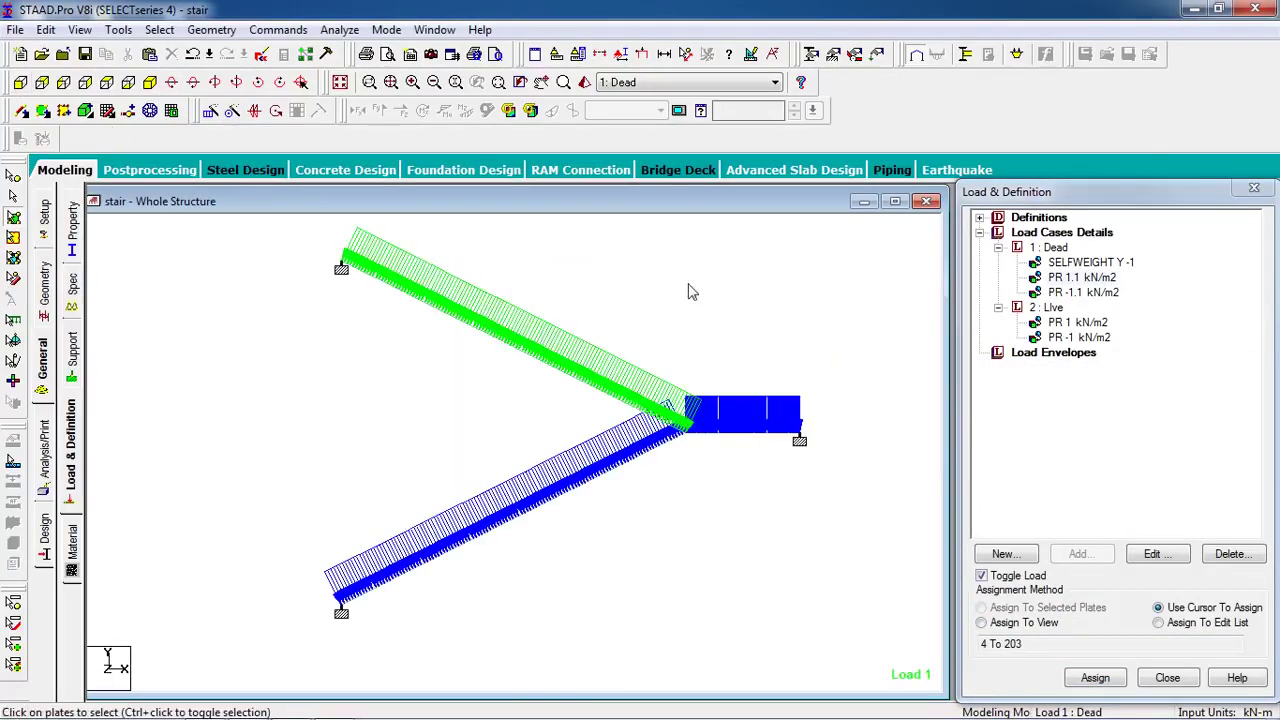
pyautogui.click(1052, 278)
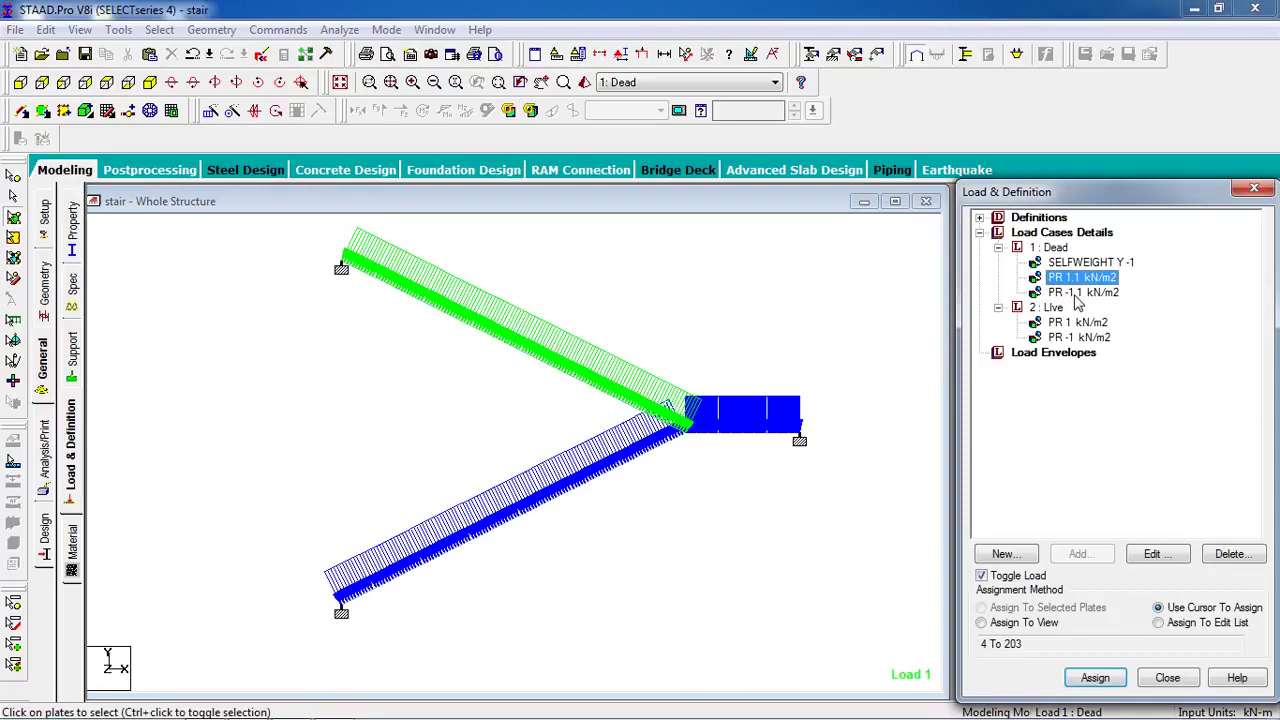
pyautogui.click(1080, 292)
pyautogui.click(1079, 322)
pyautogui.click(1081, 338)
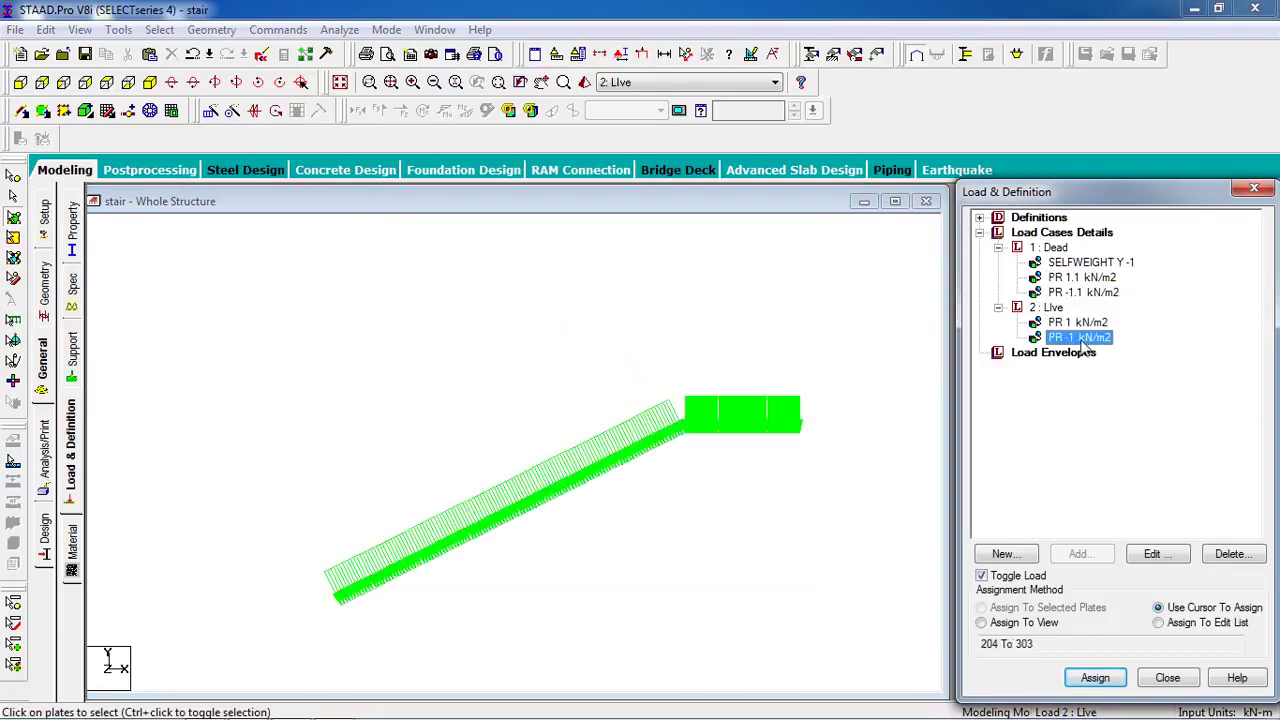
pyautogui.click(853, 460)
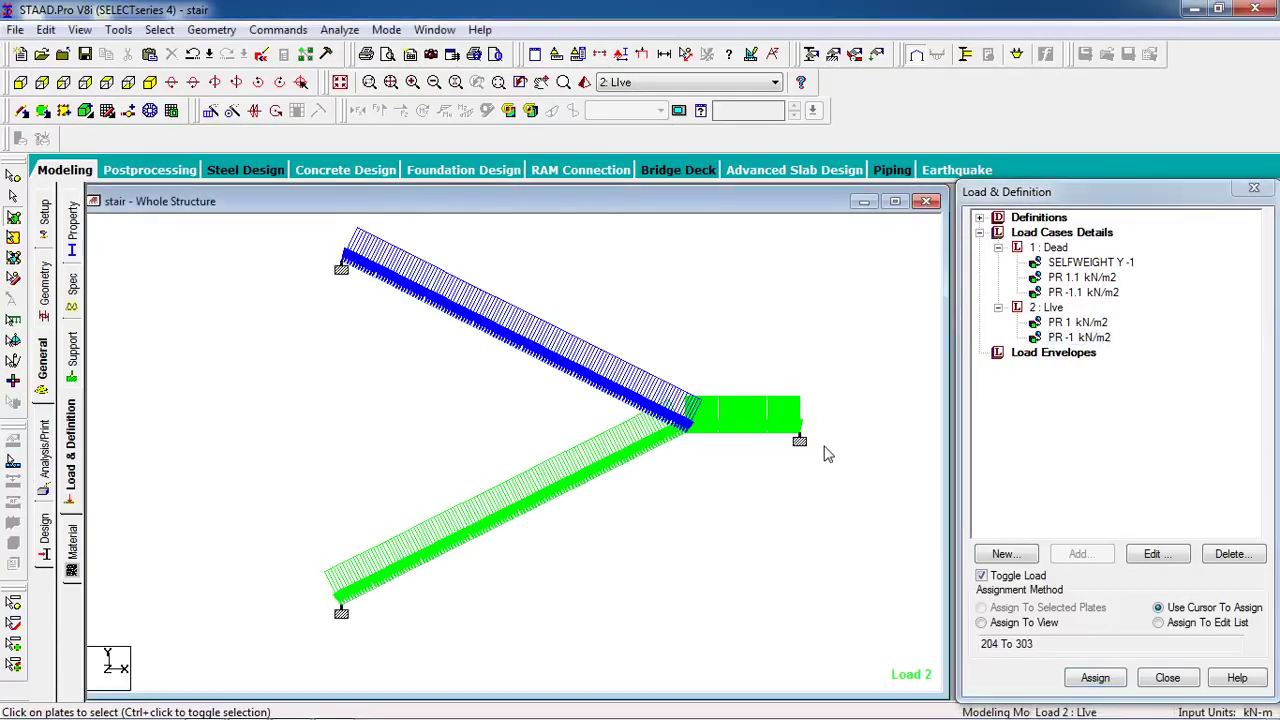
# Add a Perform Analysis command with the No Print option.
pyautogui.click(279, 30)
pyautogui.moveTo(463, 336)
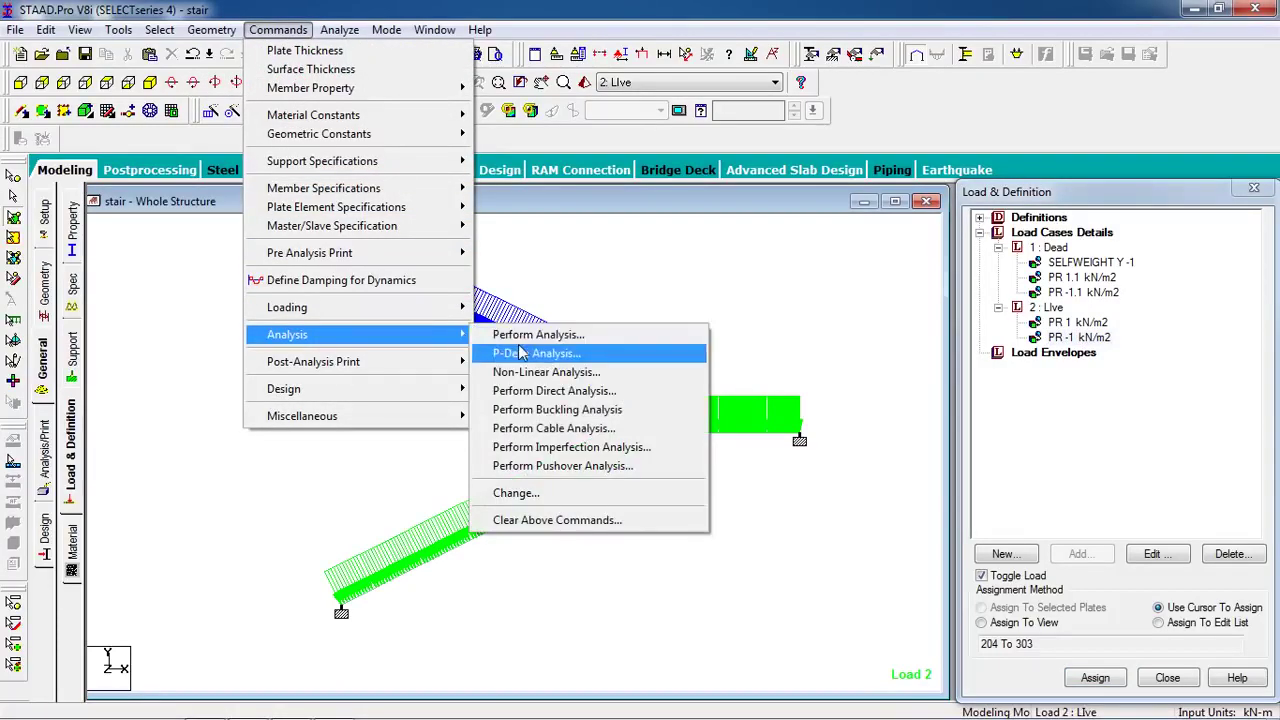
pyautogui.click(522, 339)
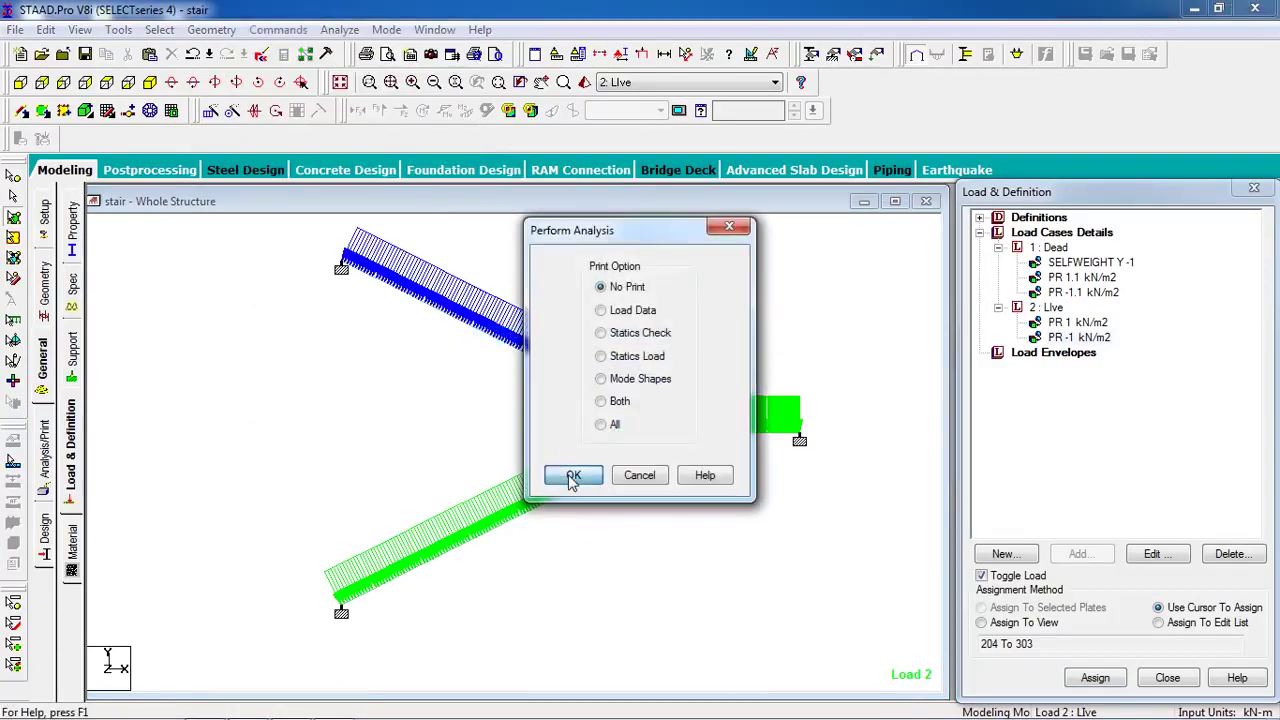
pyautogui.click(572, 476)
# Run the analysis of the staircase and go to Post Processing Mode.
pyautogui.click(340, 30)
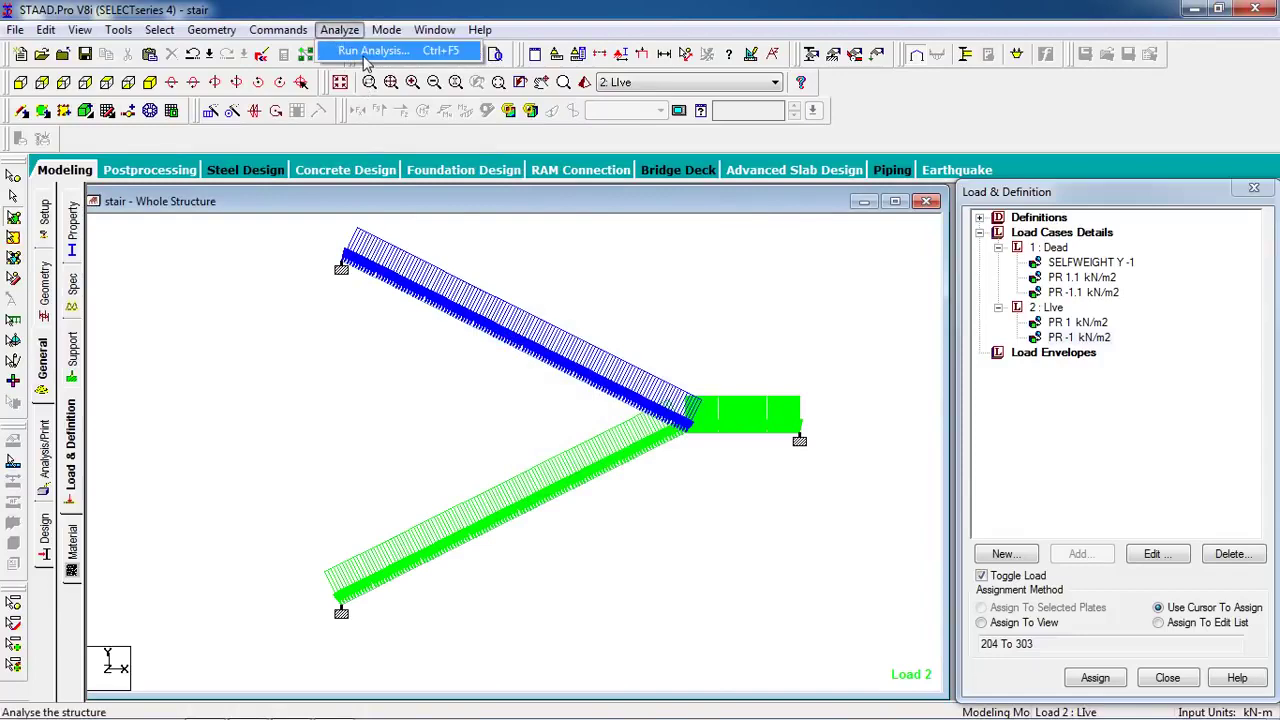
pyautogui.click(368, 55)
pyautogui.click(538, 398)
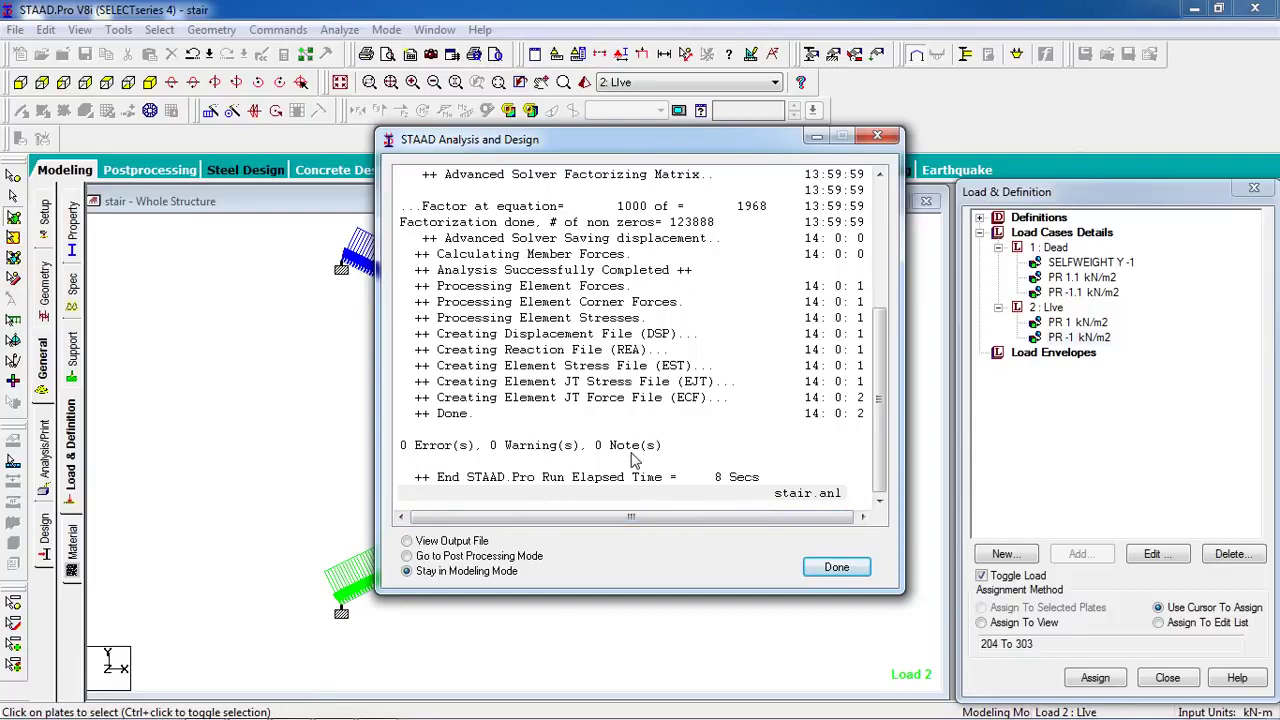
pyautogui.click(481, 556)
pyautogui.click(823, 568)
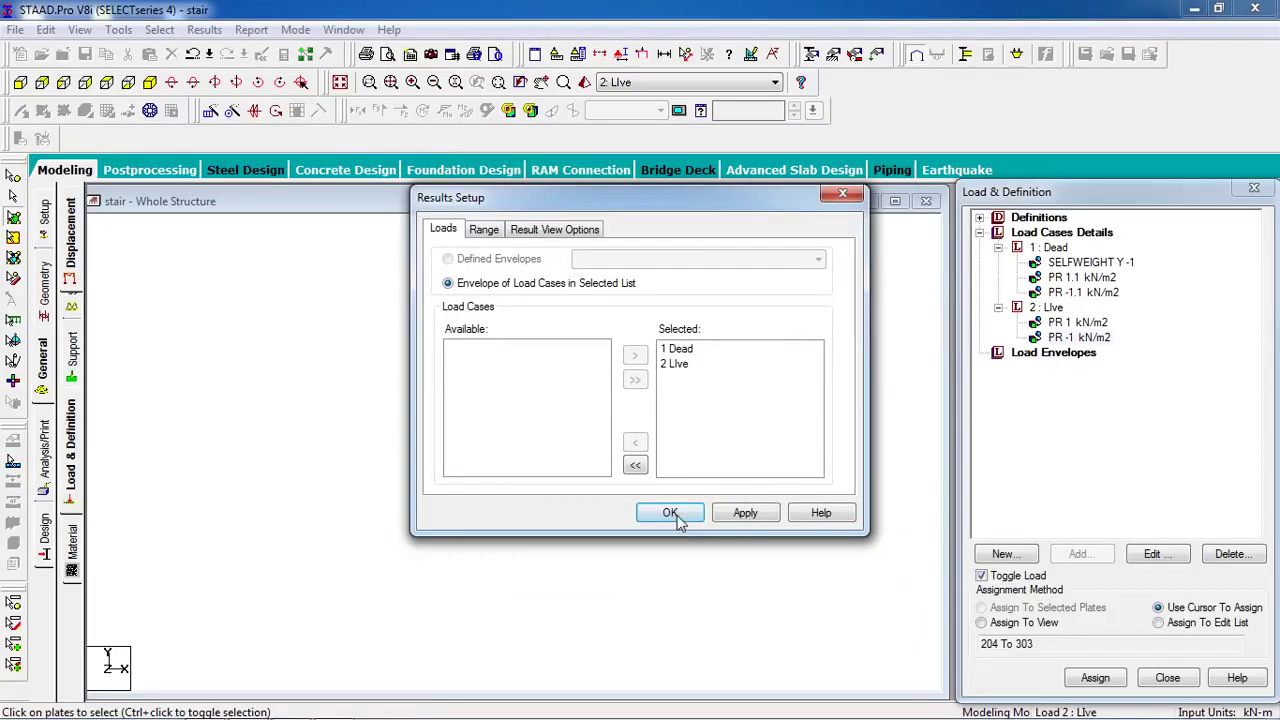
# Accept the Dead and Live load cases for the results and examine the support reactions.
pyautogui.click(676, 518)
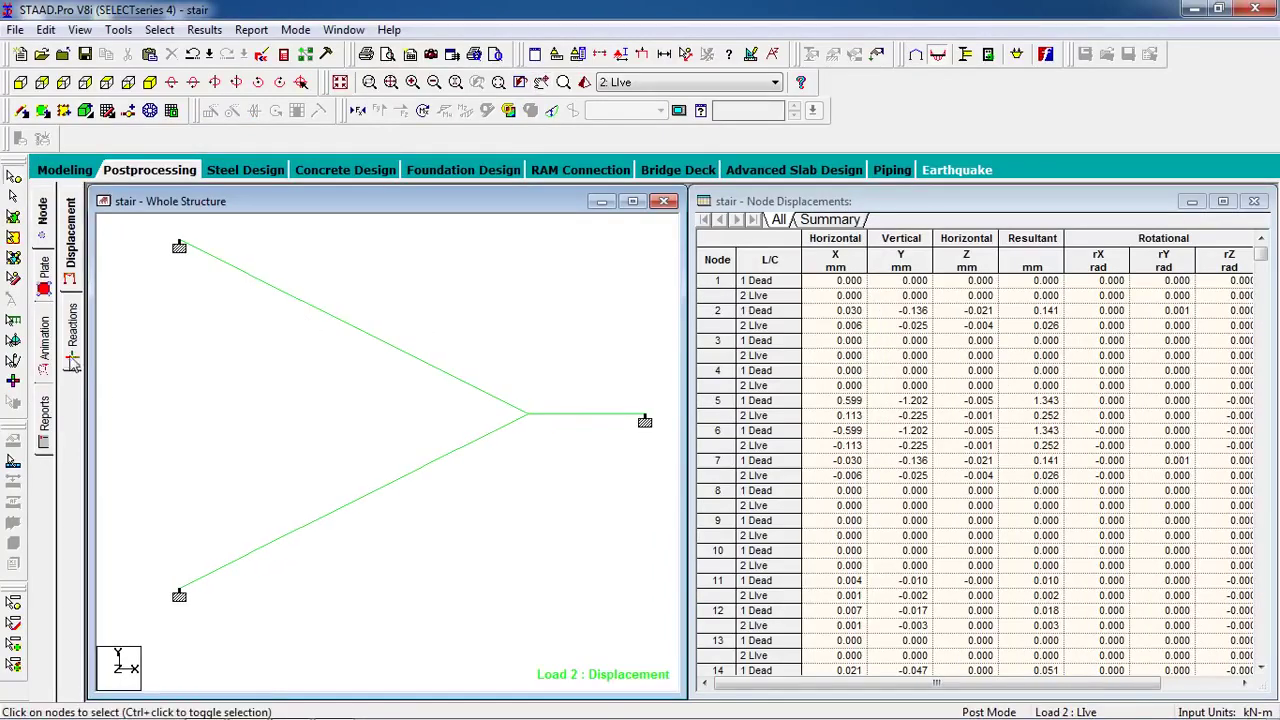
pyautogui.click(73, 358)
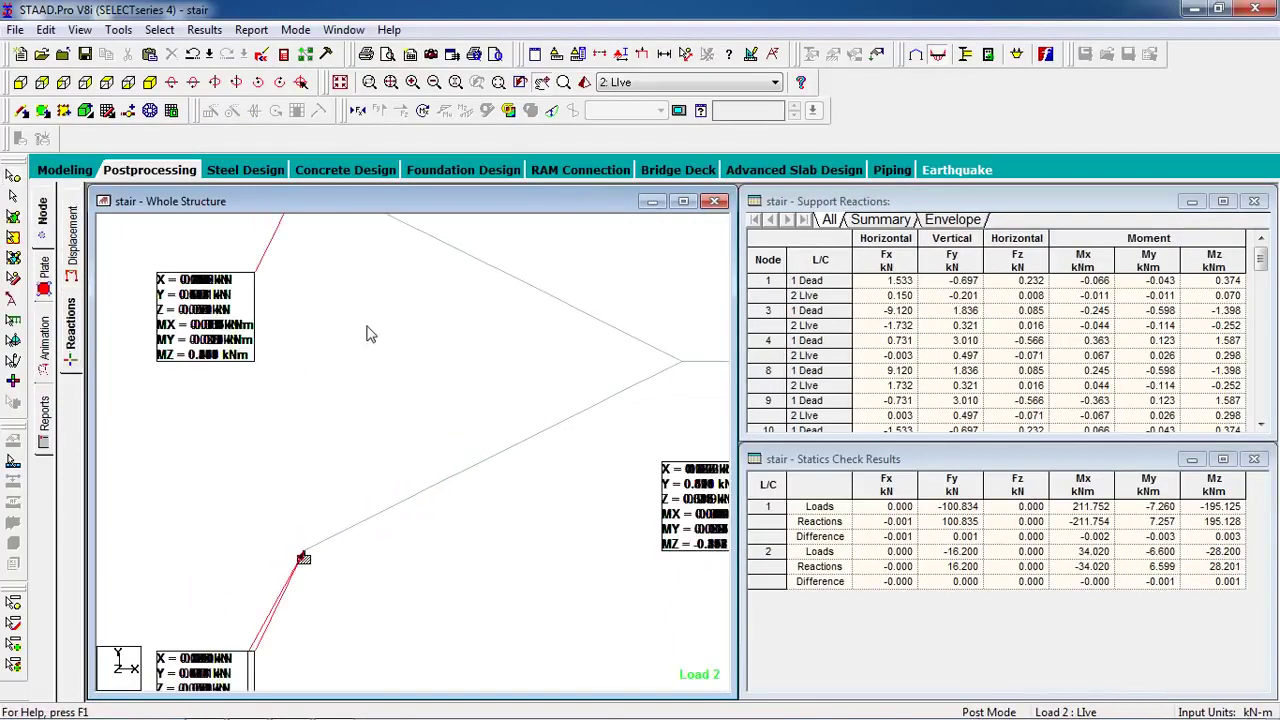
pyautogui.moveTo(242, 315); pyautogui.dragTo(322, 362)
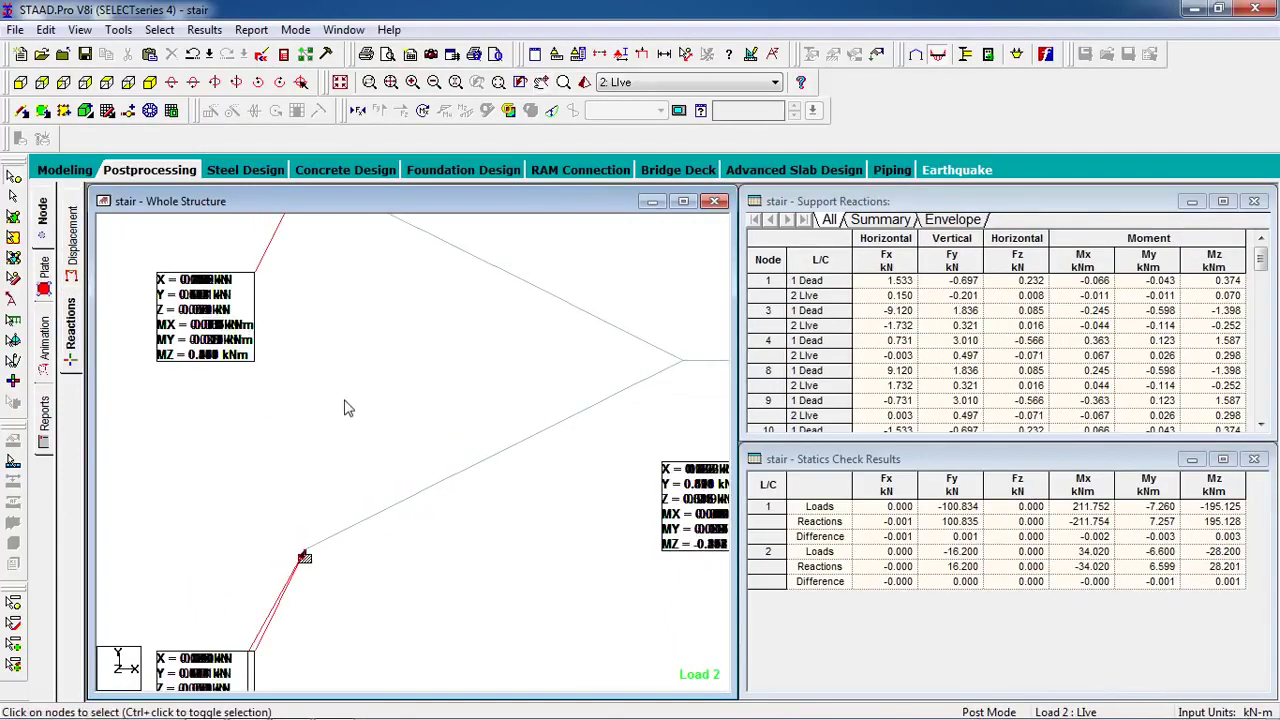
# Open the plate contour results and review the diagram settings for animation, loads and results, scales and labels, accepting them unchanged.
pyautogui.click(44, 280)
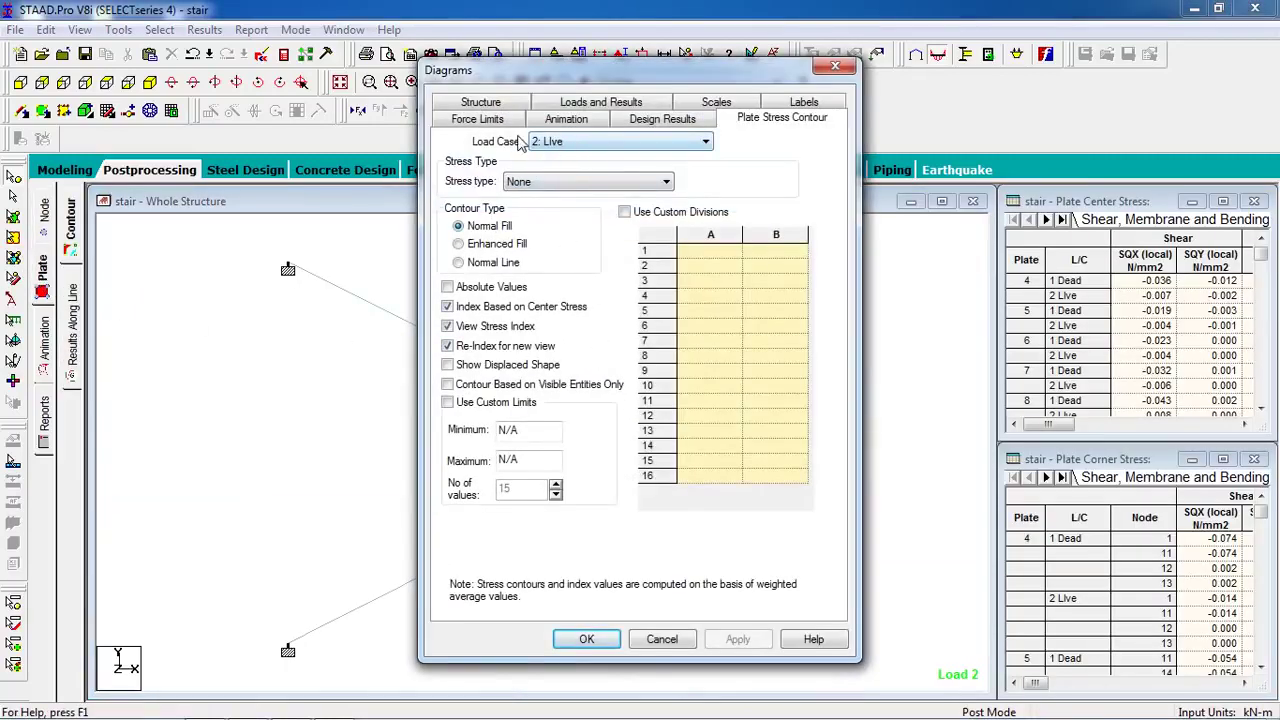
pyautogui.click(480, 120)
pyautogui.click(561, 122)
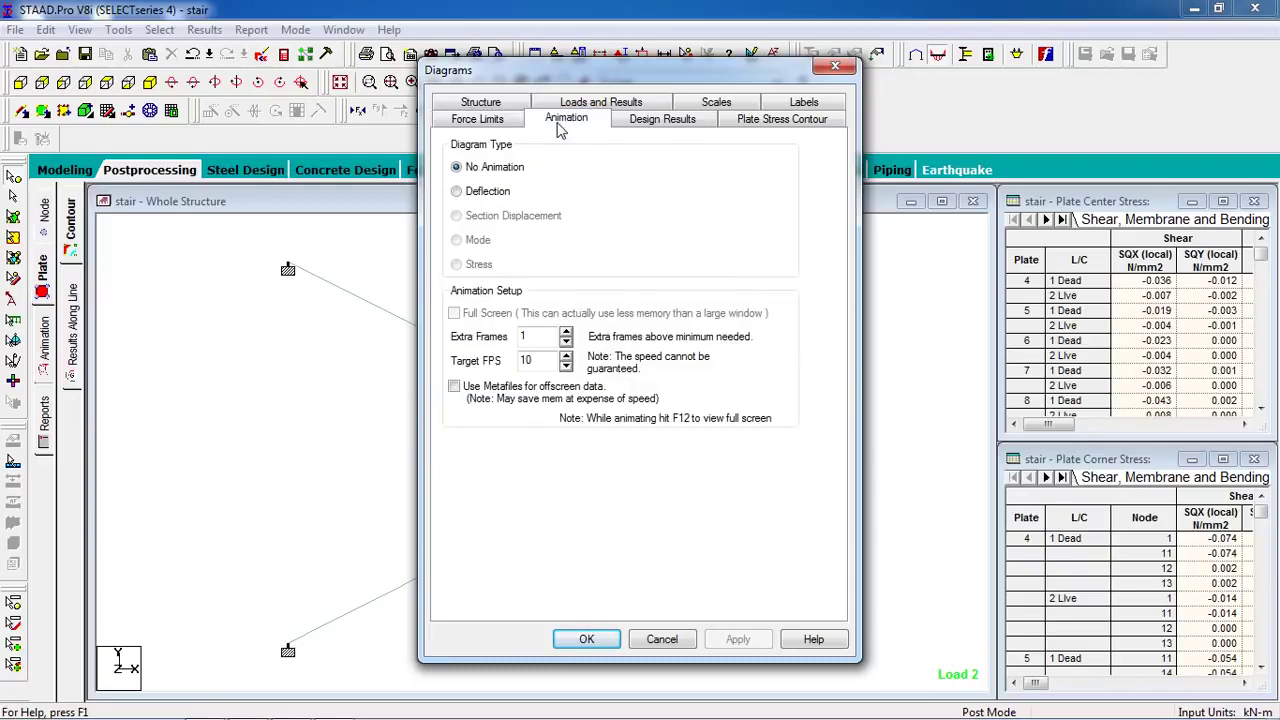
pyautogui.click(636, 102)
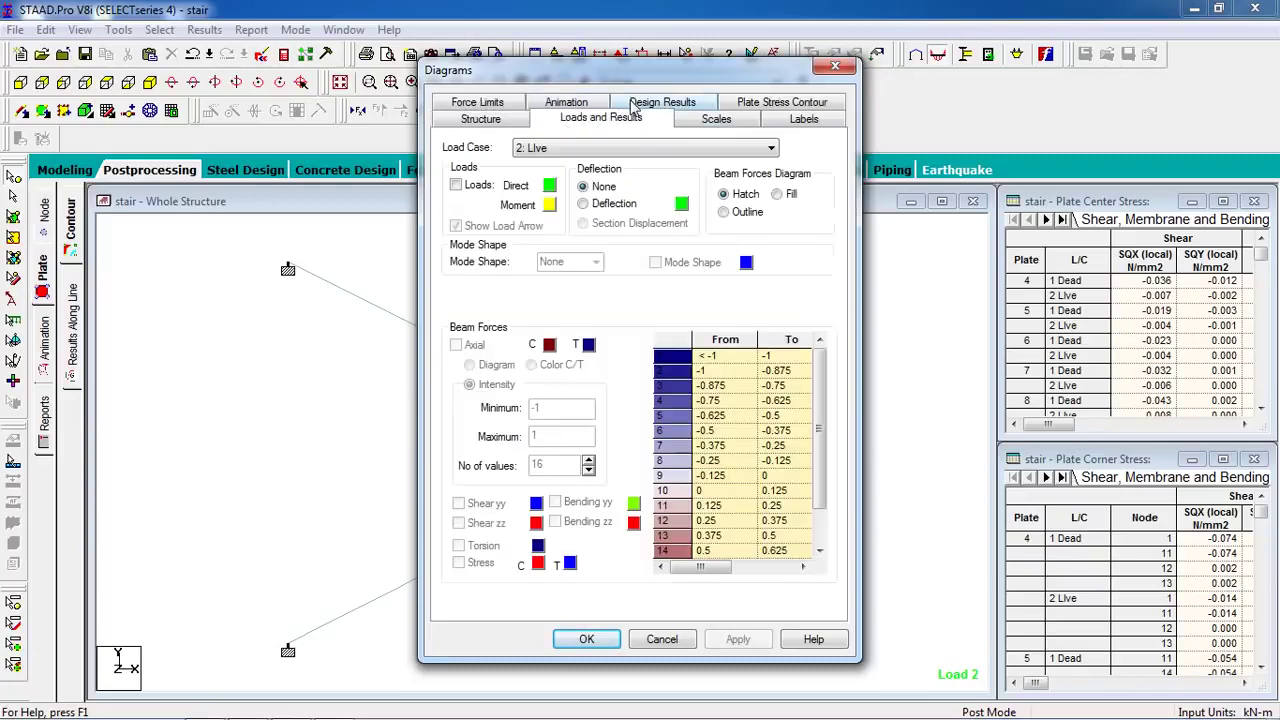
pyautogui.click(738, 126)
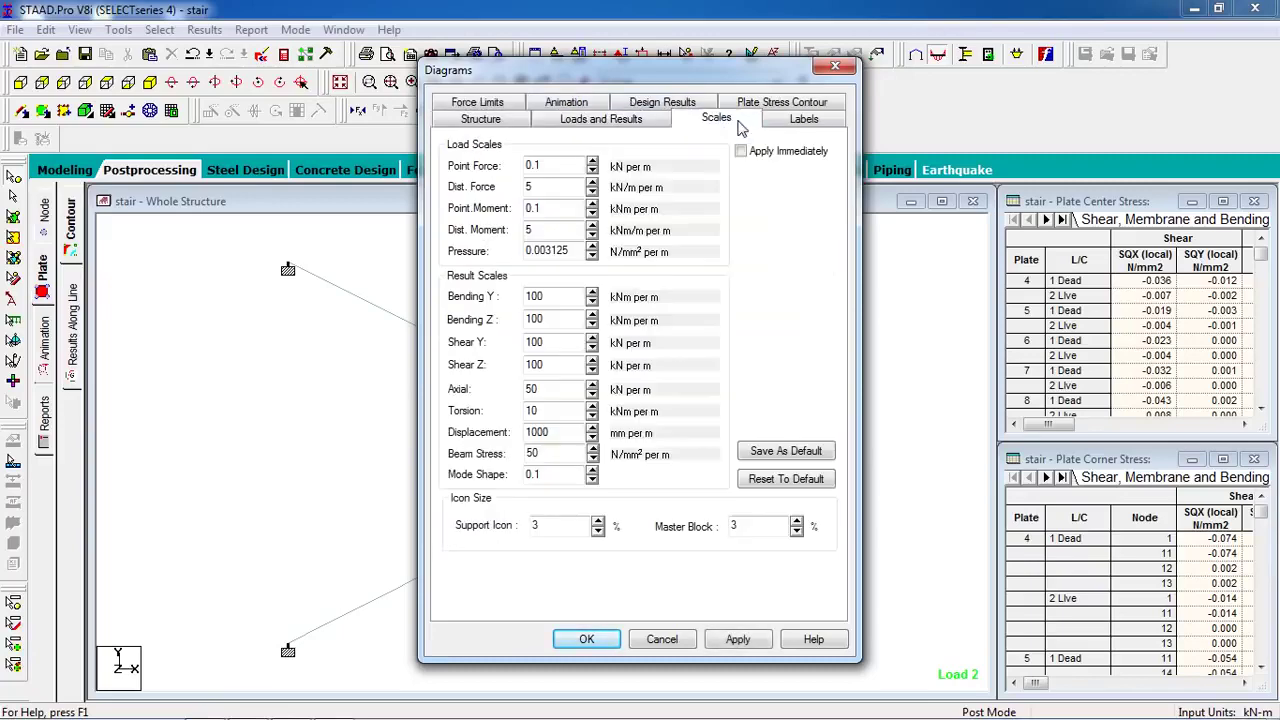
pyautogui.click(804, 126)
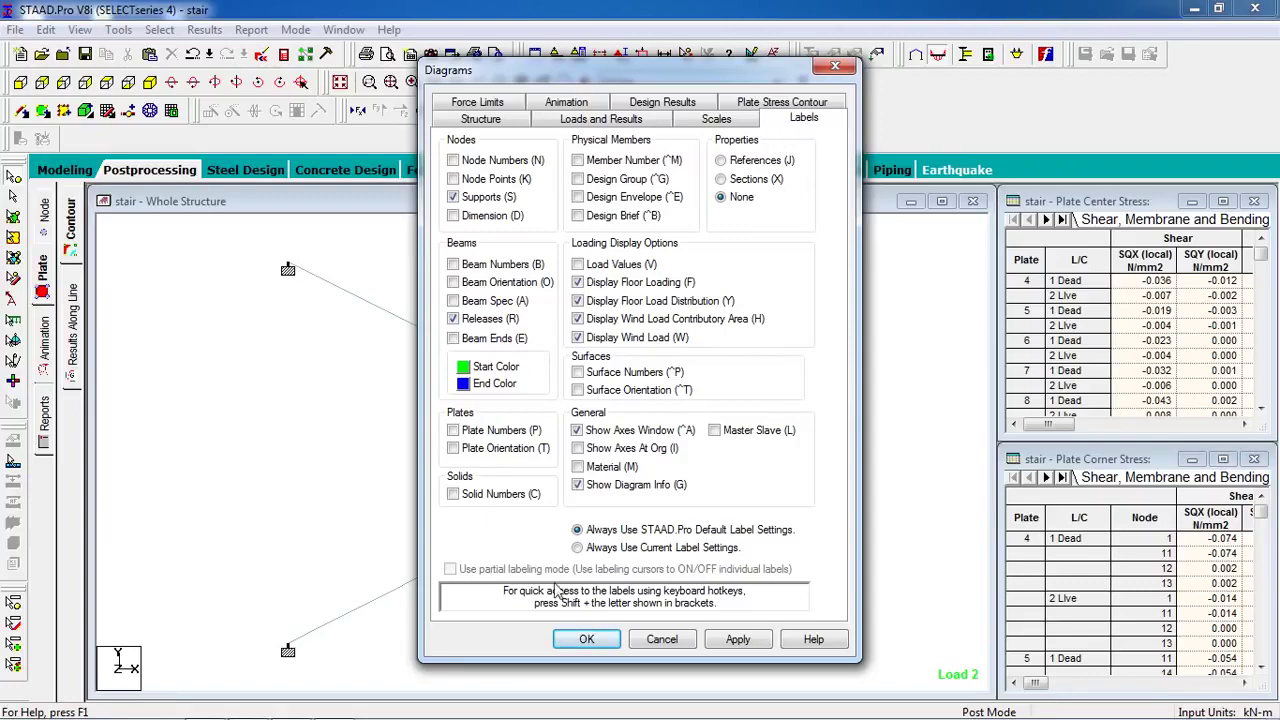
pyautogui.click(586, 639)
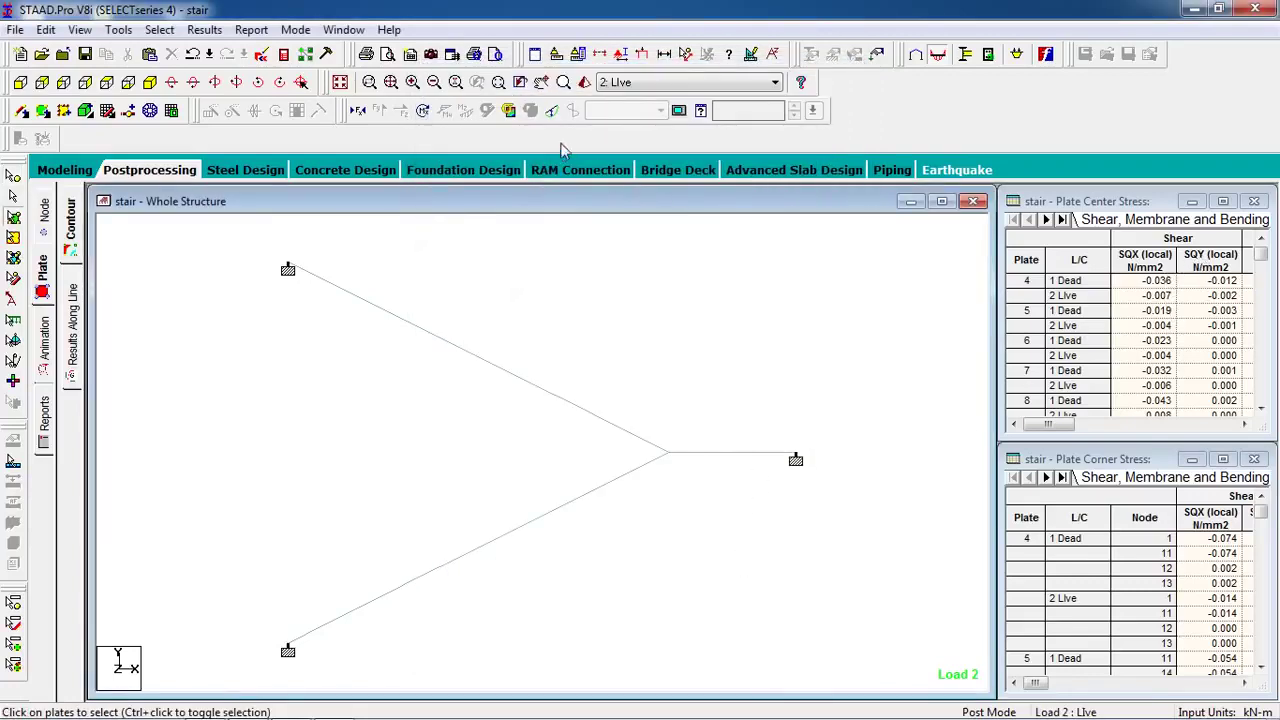
# Turn on the axial force display for the Live case and view the staircase in isometric.
pyautogui.click(359, 113)
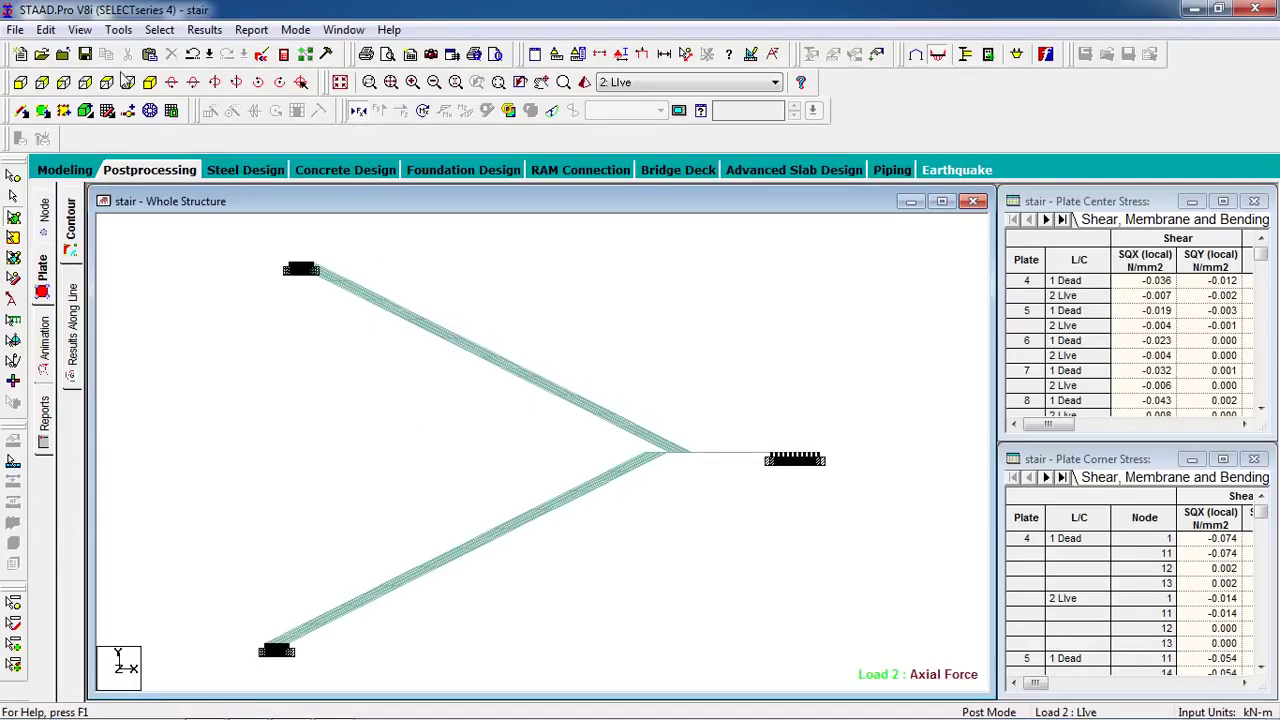
pyautogui.click(149, 82)
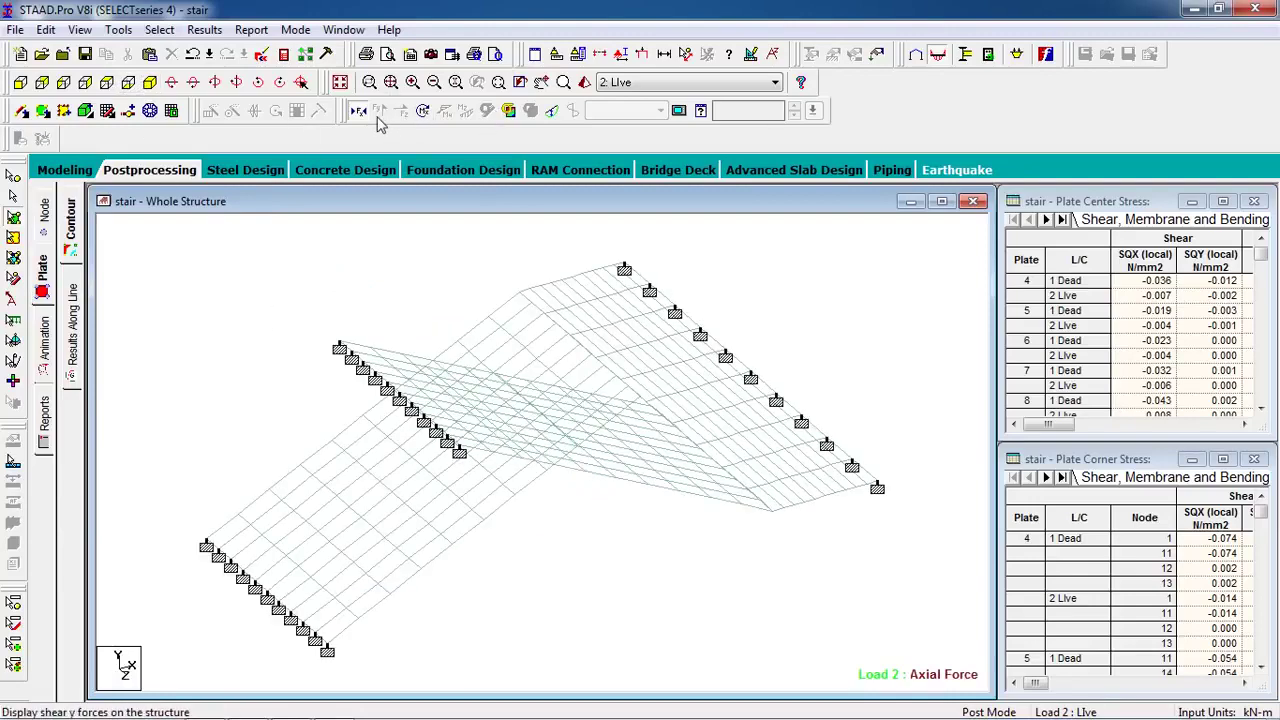
# Open the plate stress contour settings, accept them with no stress type, and make Dead the active load case.
pyautogui.click(508, 112)
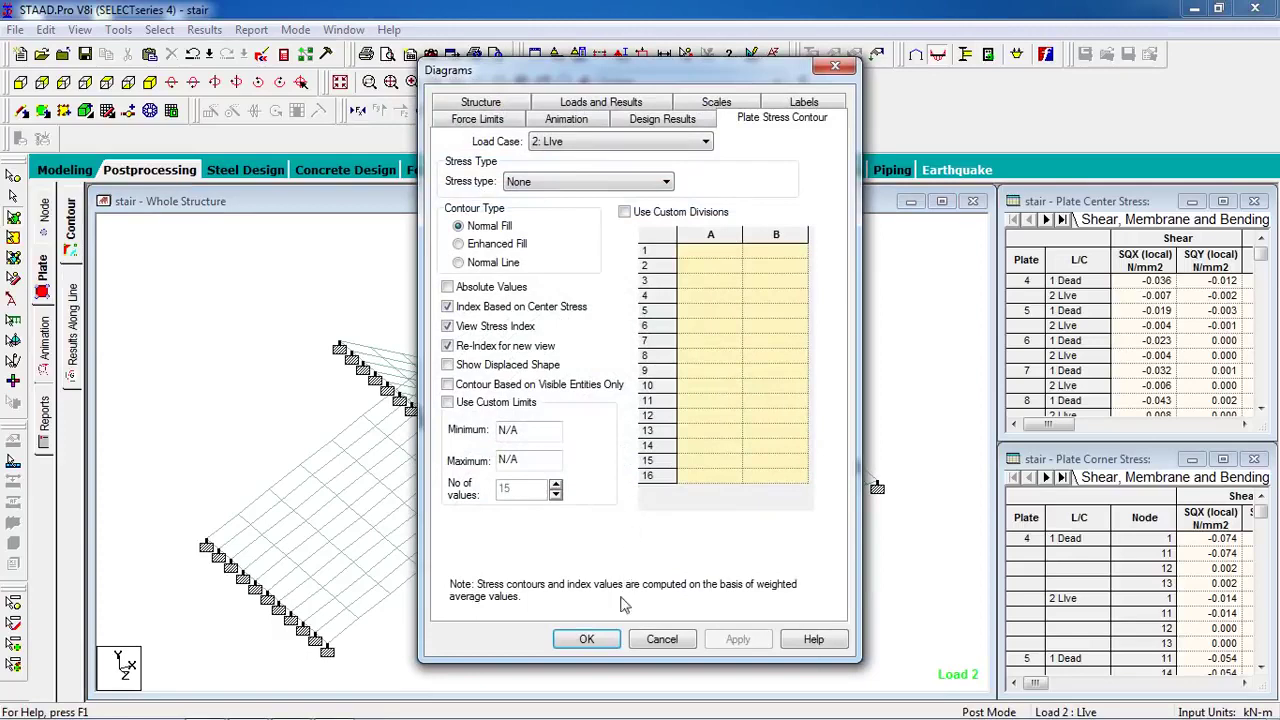
pyautogui.click(590, 640)
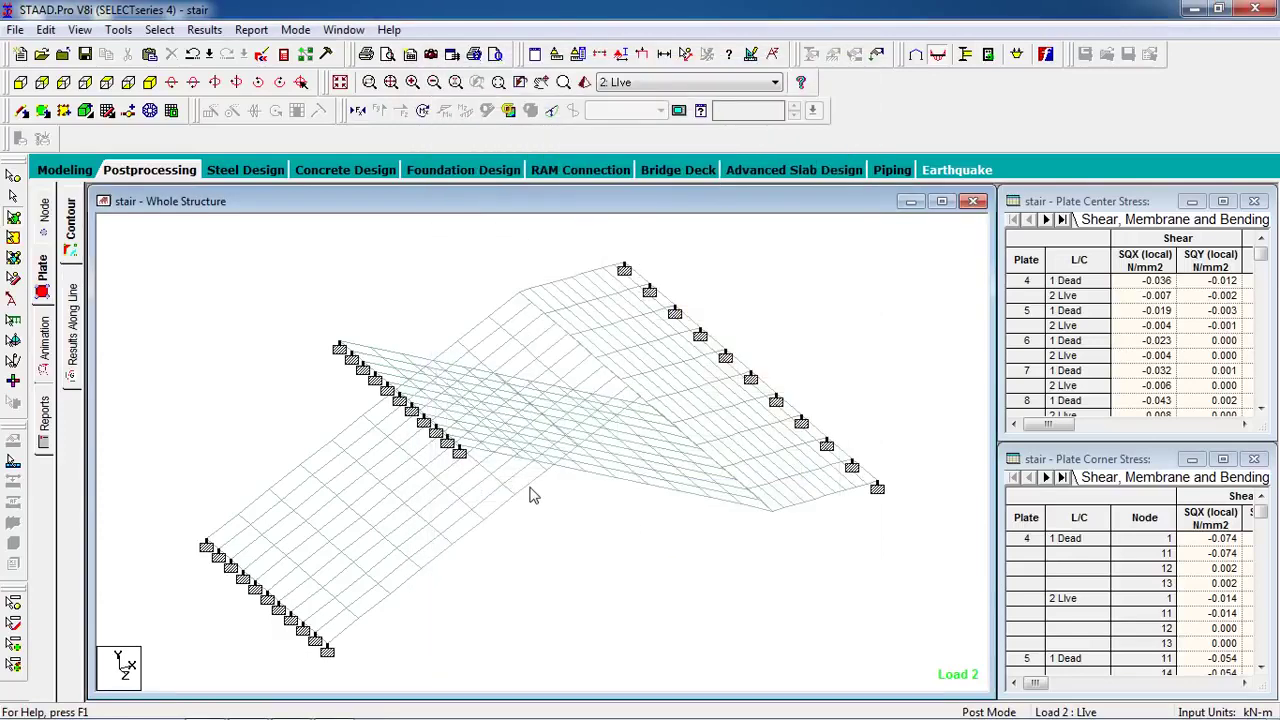
pyautogui.click(648, 83)
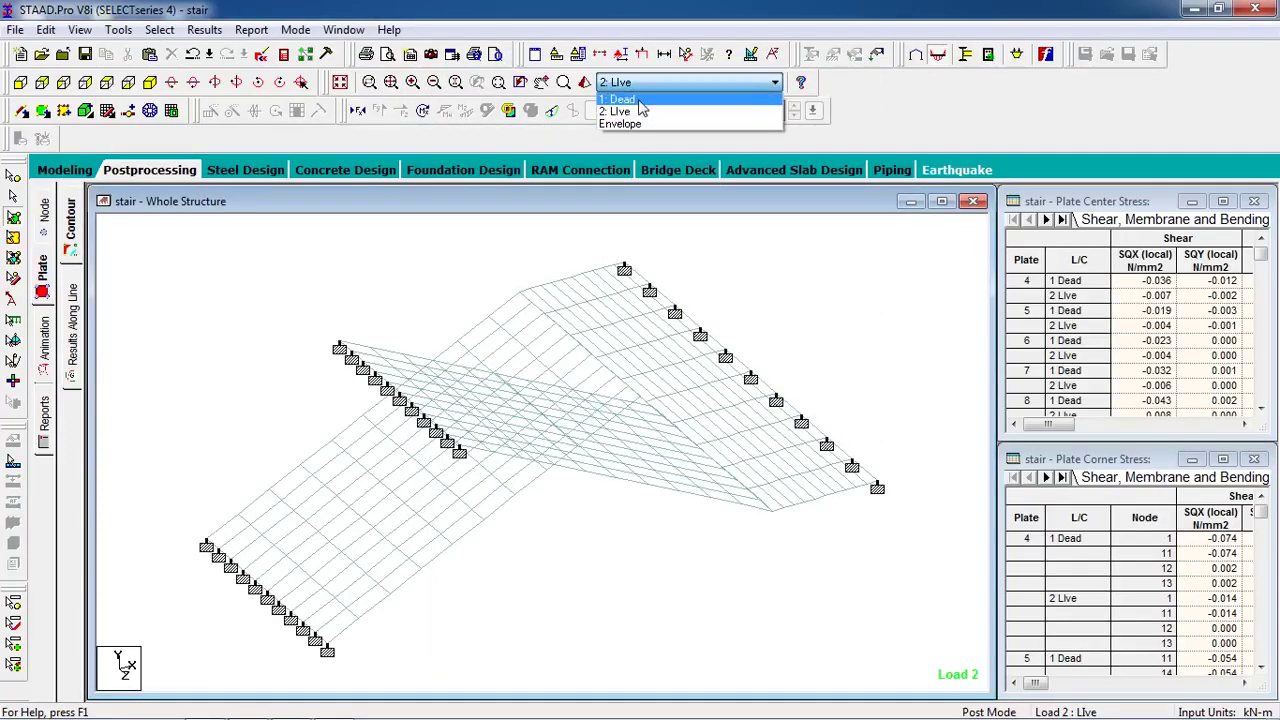
pyautogui.click(640, 96)
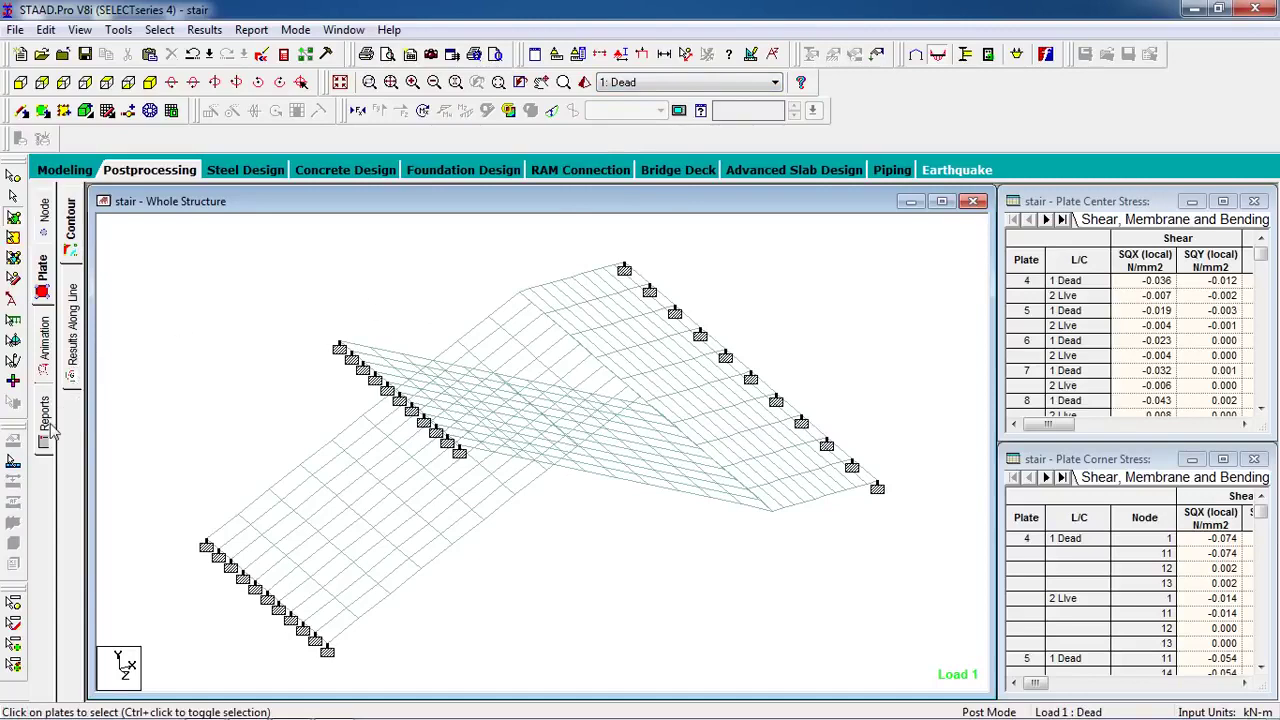
# Animate the staircase deflection for the Dead and Live load cases and open the node displacement results.
pyautogui.click(46, 368)
pyautogui.click(487, 191)
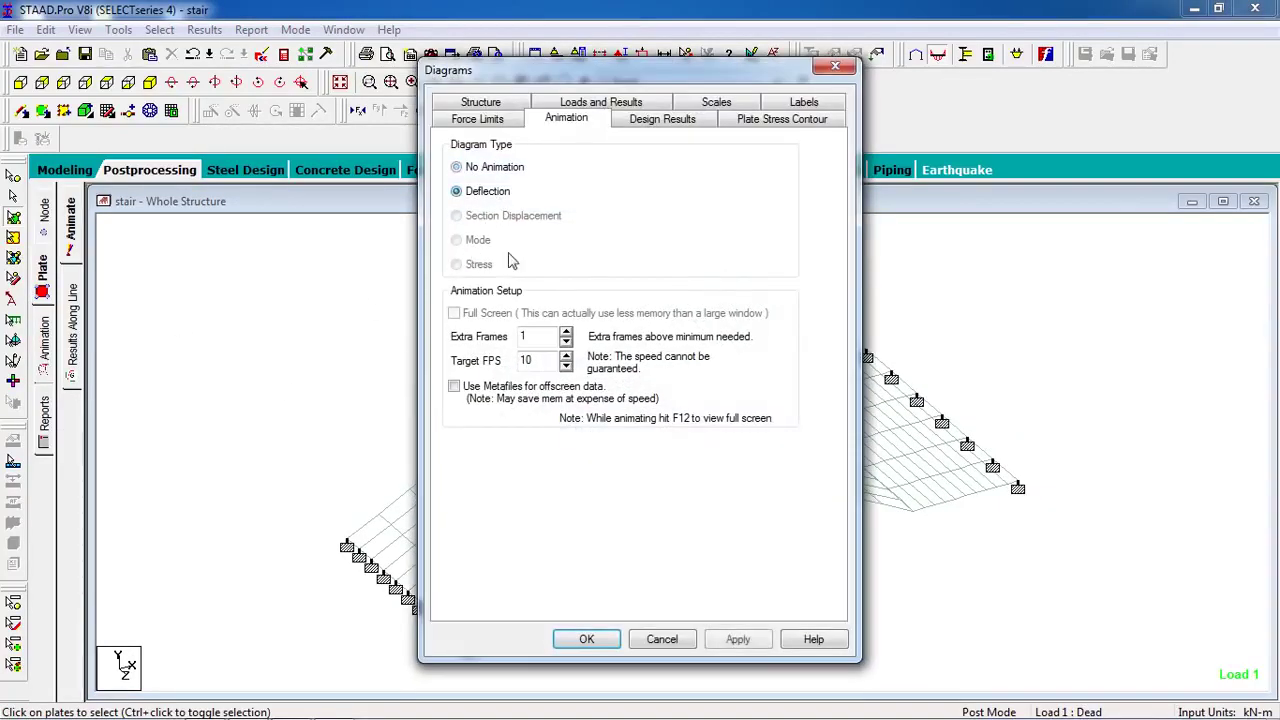
pyautogui.click(575, 648)
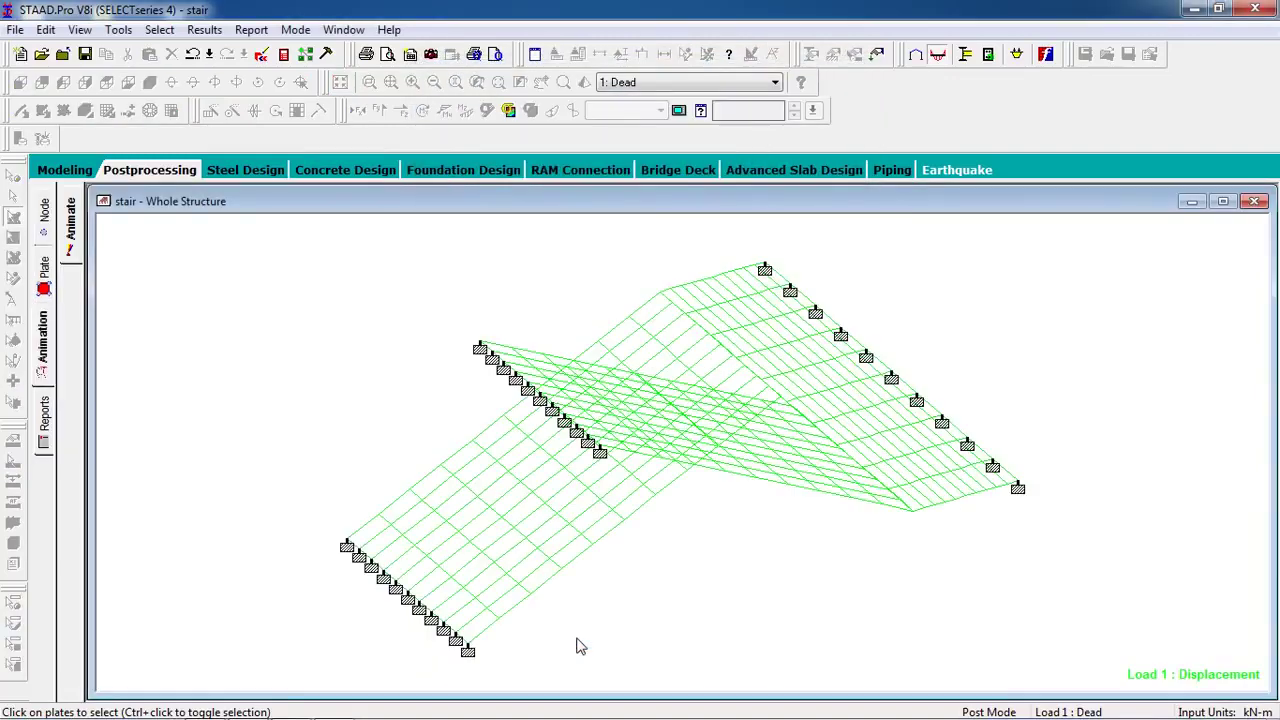
pyautogui.click(712, 83)
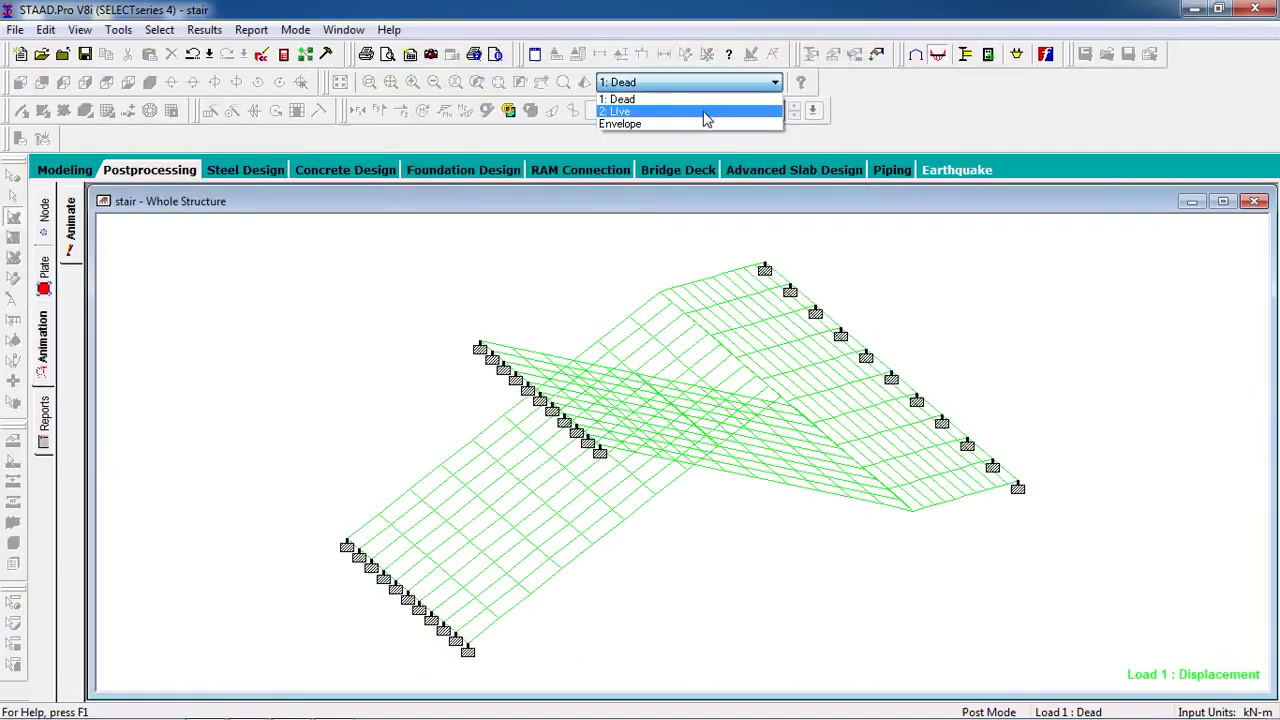
pyautogui.click(706, 112)
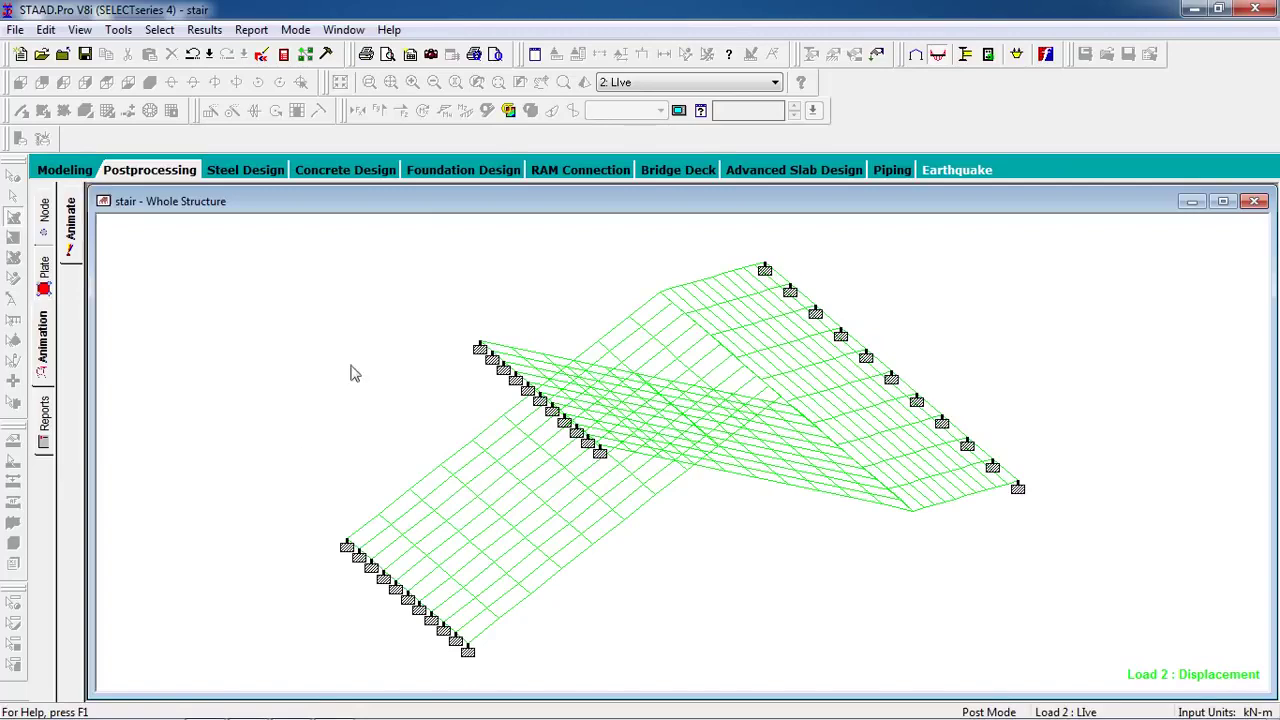
pyautogui.click(44, 215)
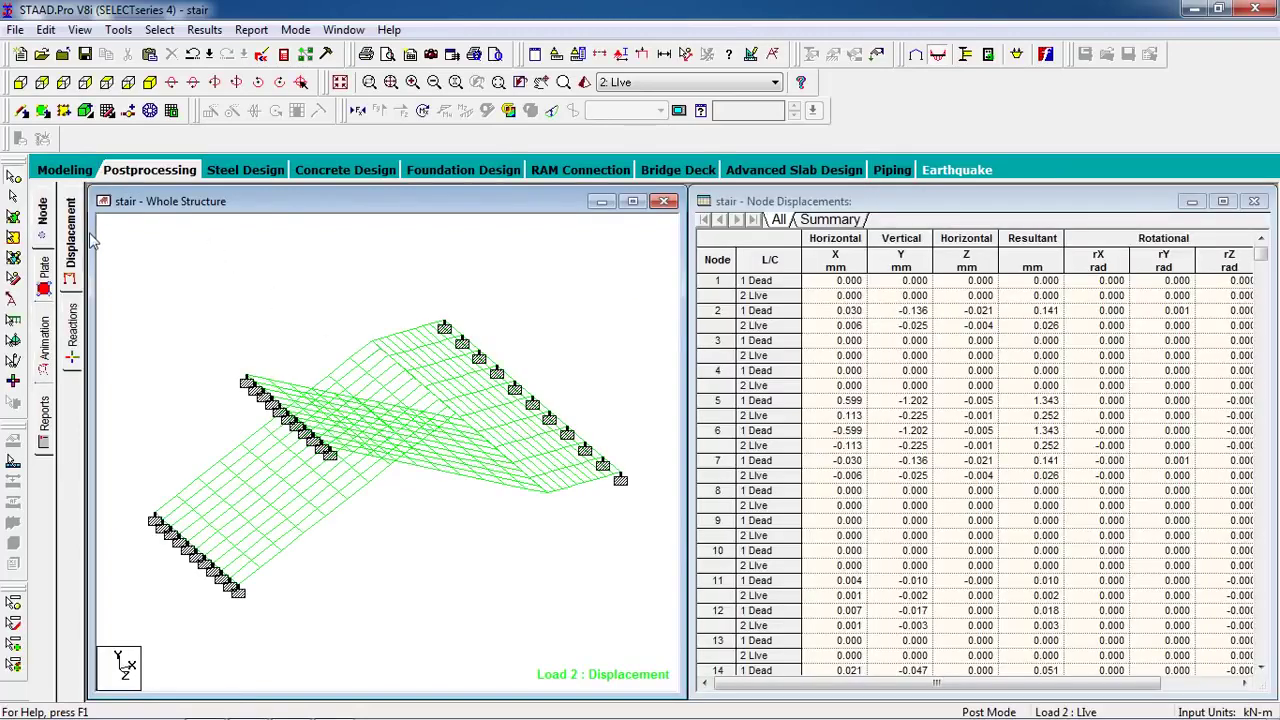
# Generate a report that adds all available Output items to the job info, and browse through its pages.
pyautogui.click(43, 421)
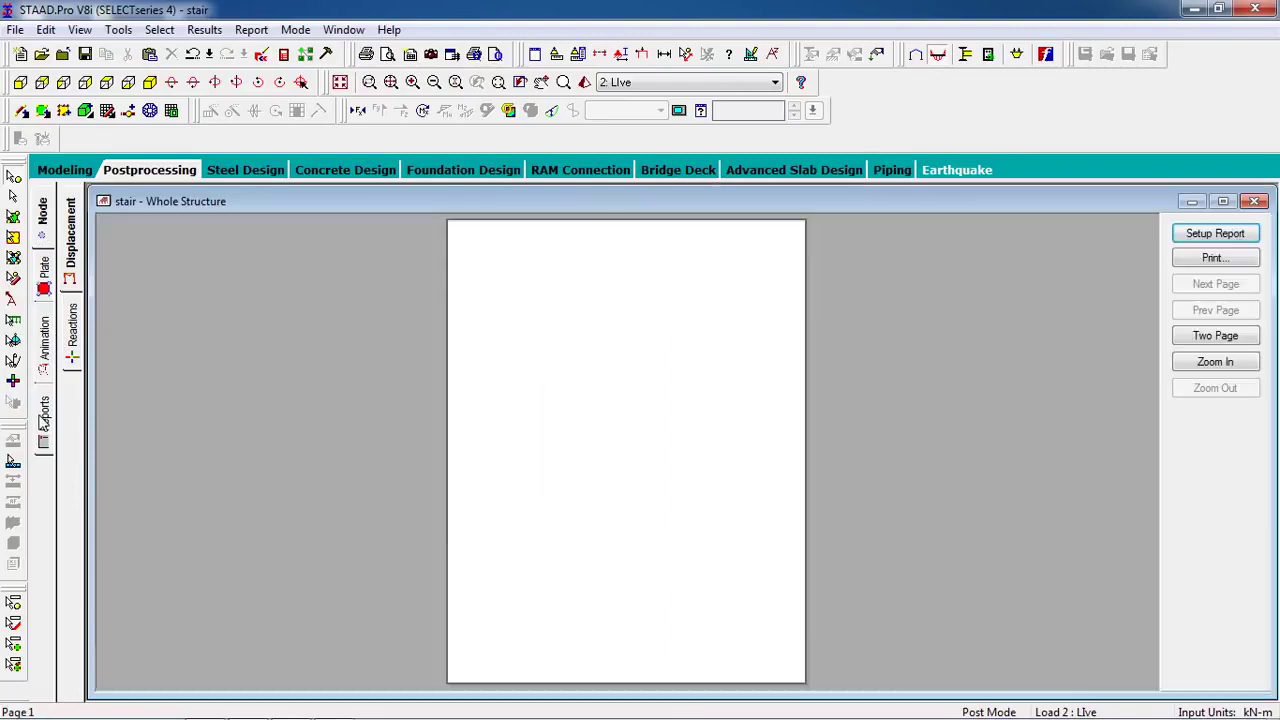
pyautogui.click(527, 292)
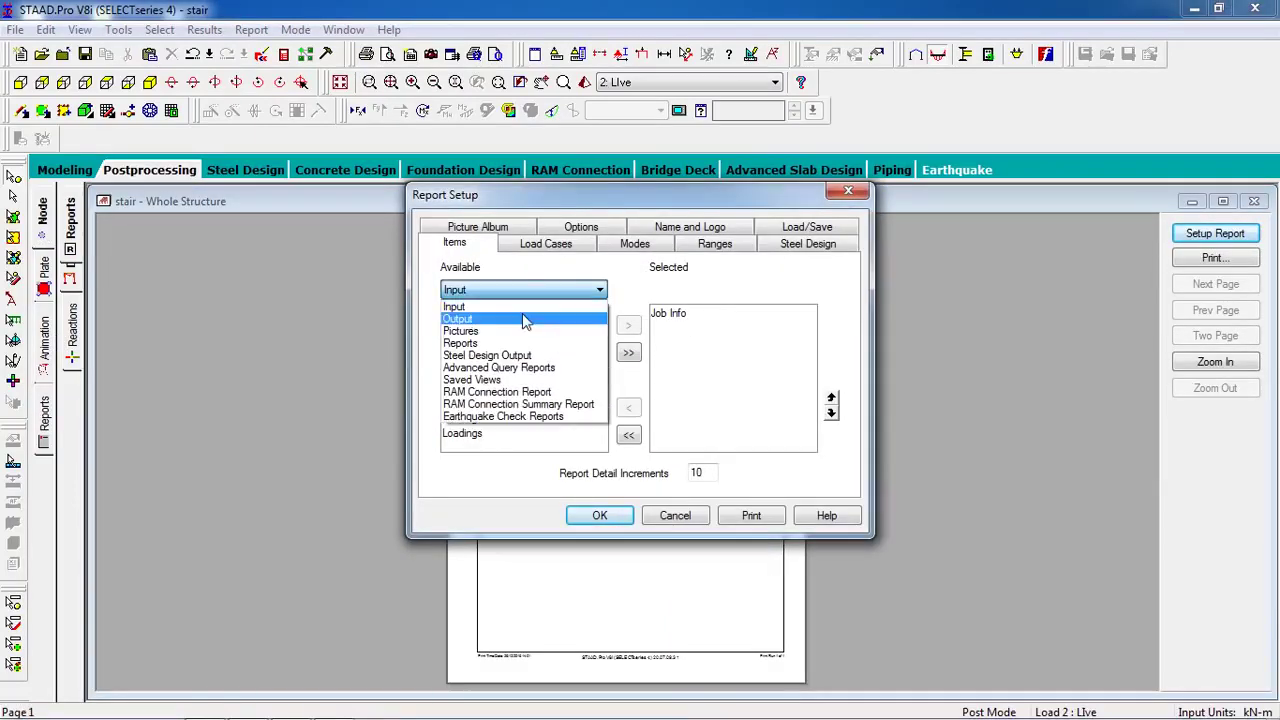
pyautogui.click(526, 319)
pyautogui.moveTo(600, 343); pyautogui.dragTo(601, 420)
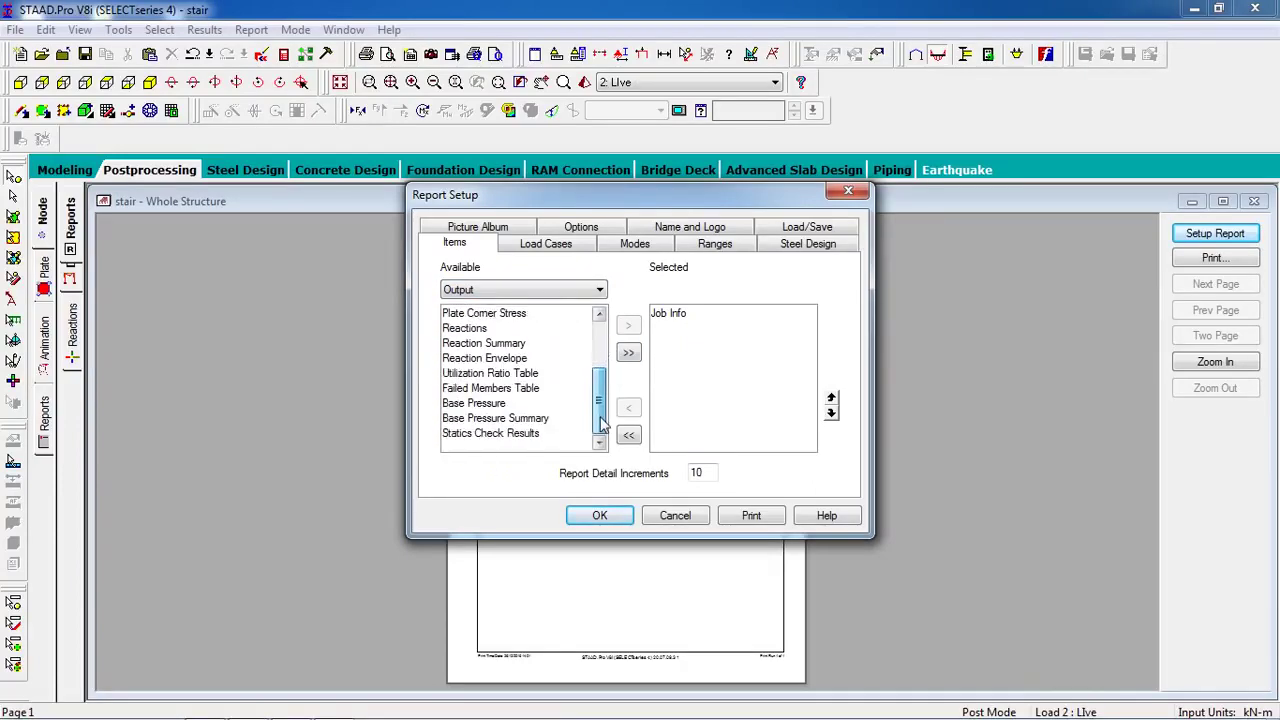
pyautogui.click(628, 352)
pyautogui.click(606, 516)
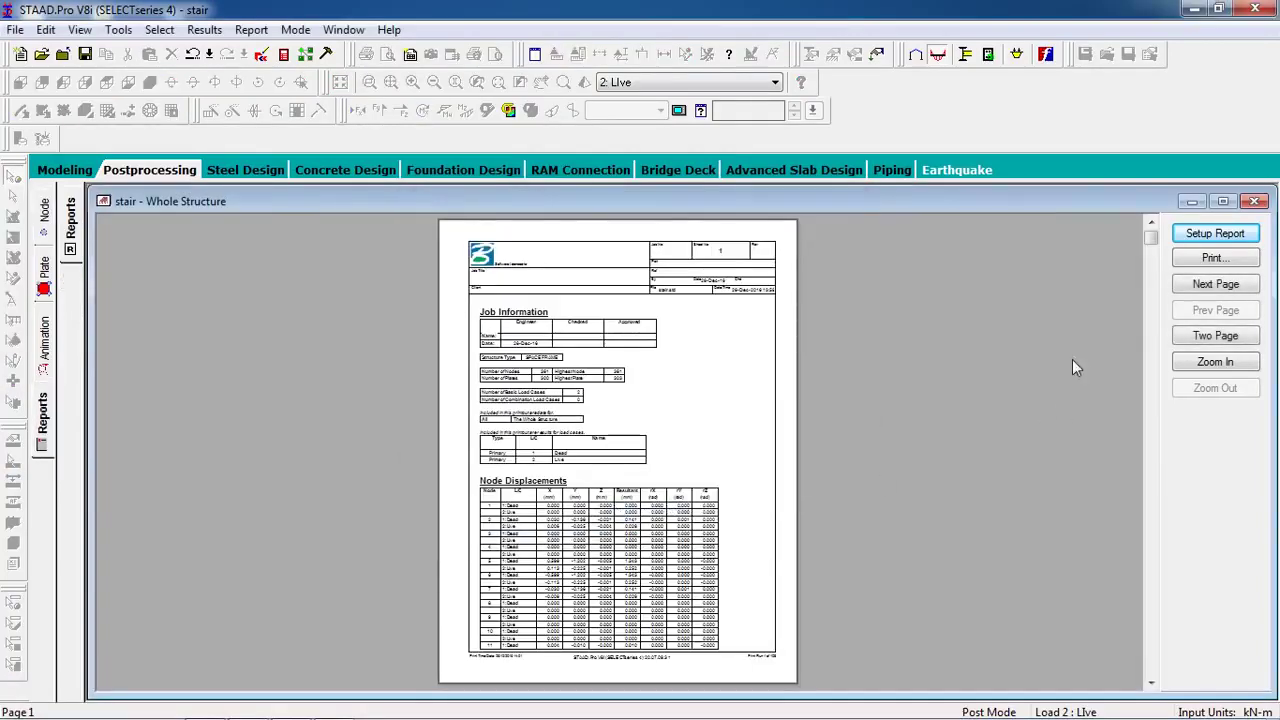
pyautogui.moveTo(1143, 243); pyautogui.dragTo(1155, 619)
pyautogui.scroll(4, 1157, 618)
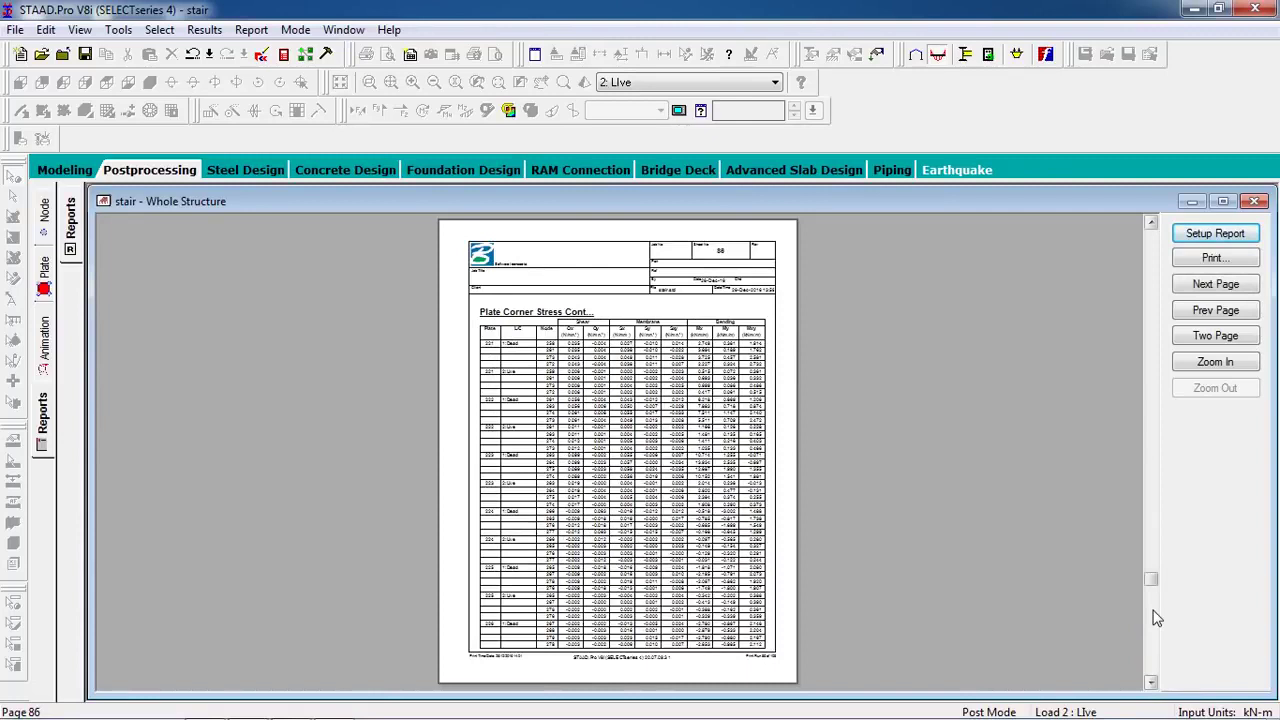